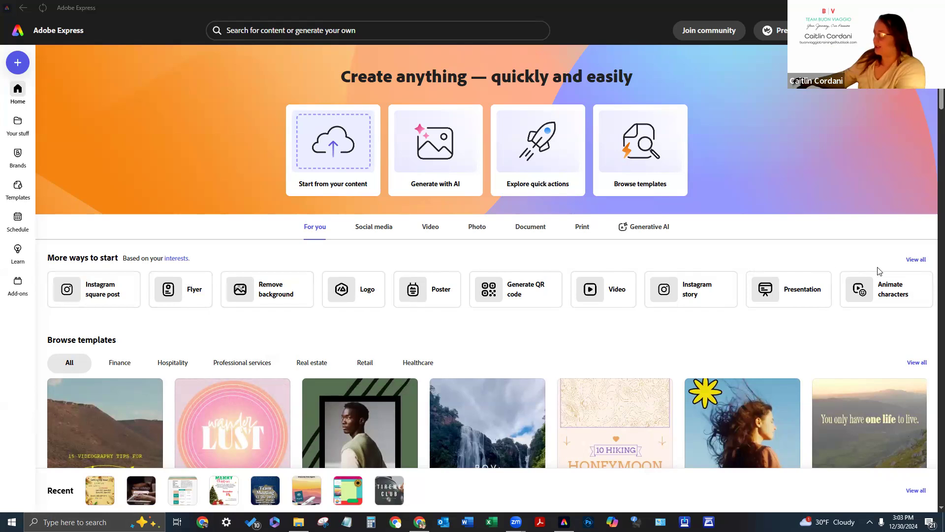
# Open the full list of design formats from View all beside More ways to start.
pyautogui.click(916, 260)
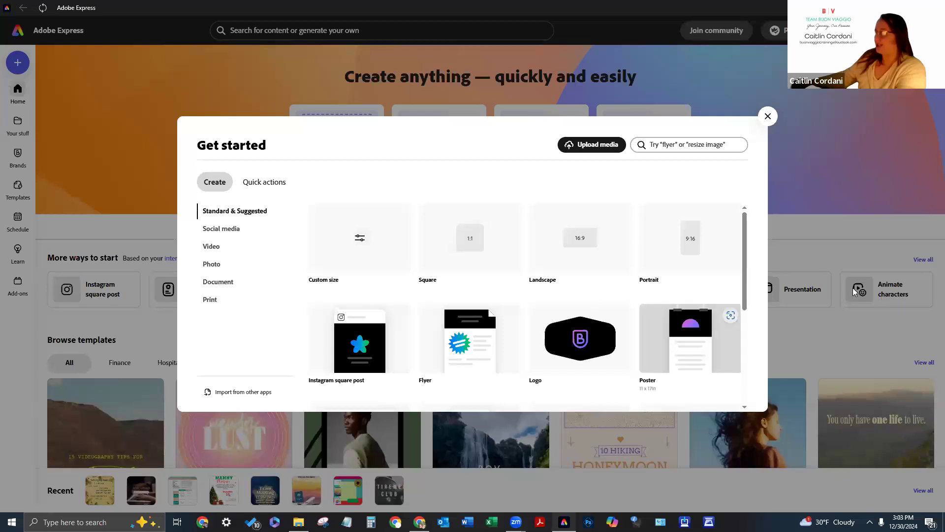
# Browse the Standard & Suggested formats, then switch to the Social media category.
pyautogui.scroll(-1, 675, 271)
pyautogui.scroll(1, 364, 238)
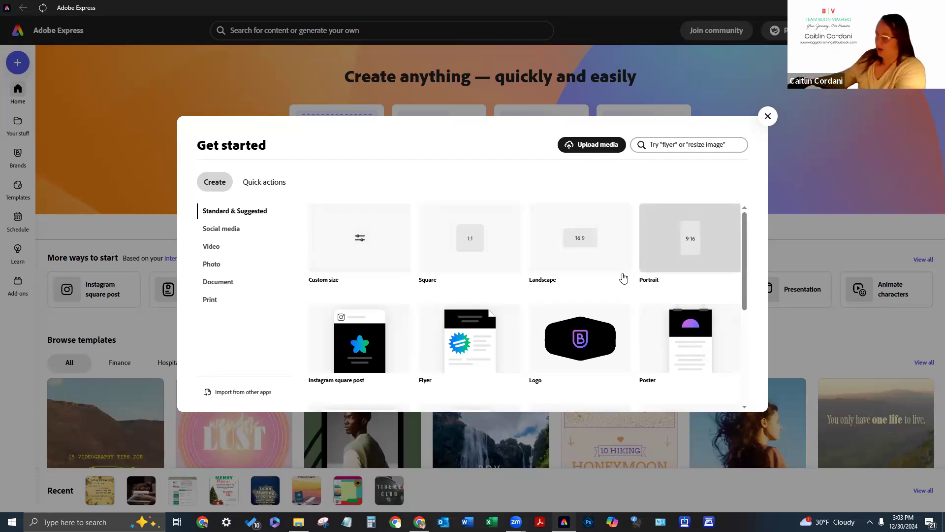
pyautogui.scroll(-2, 509, 239)
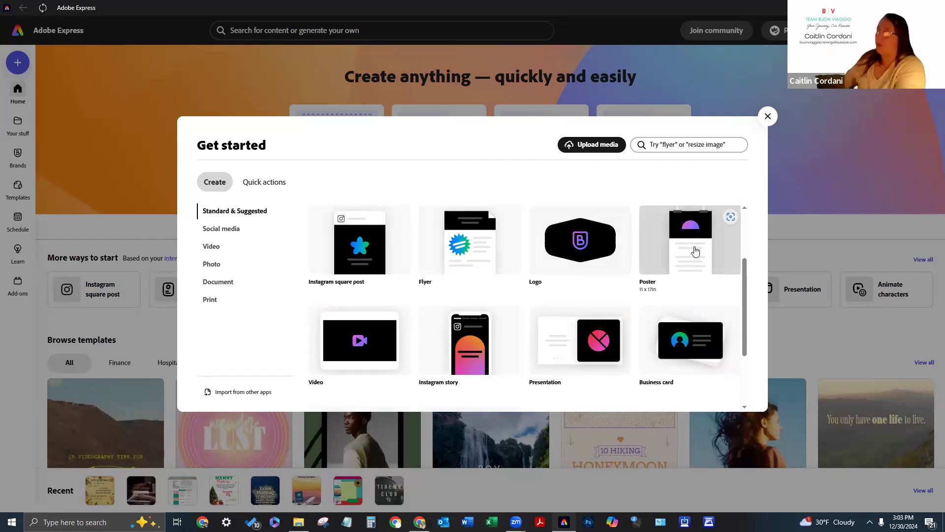
pyautogui.scroll(-1, 594, 251)
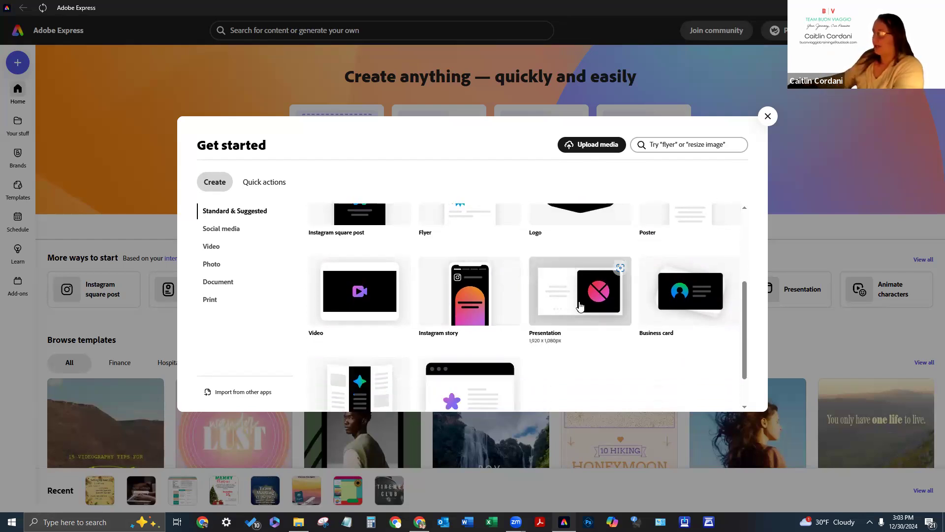
pyautogui.scroll(-1, 579, 303)
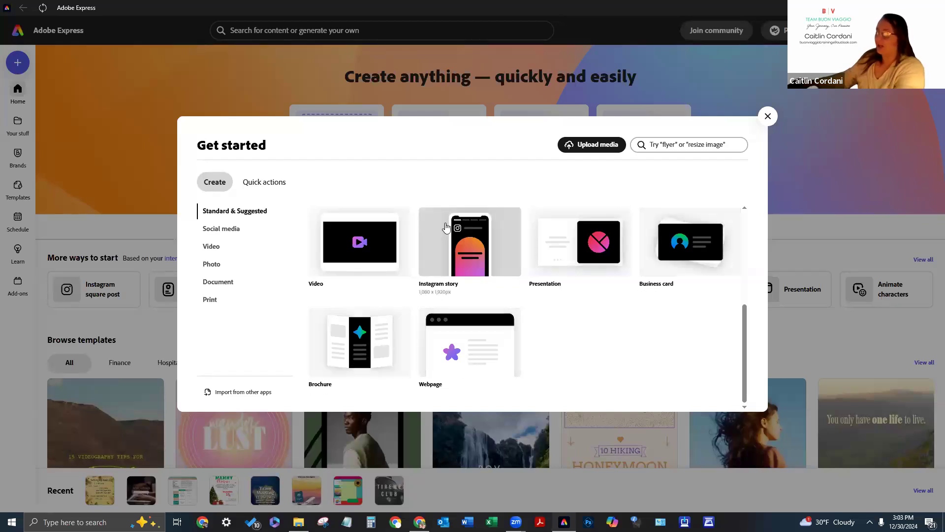
pyautogui.scroll(3, 499, 256)
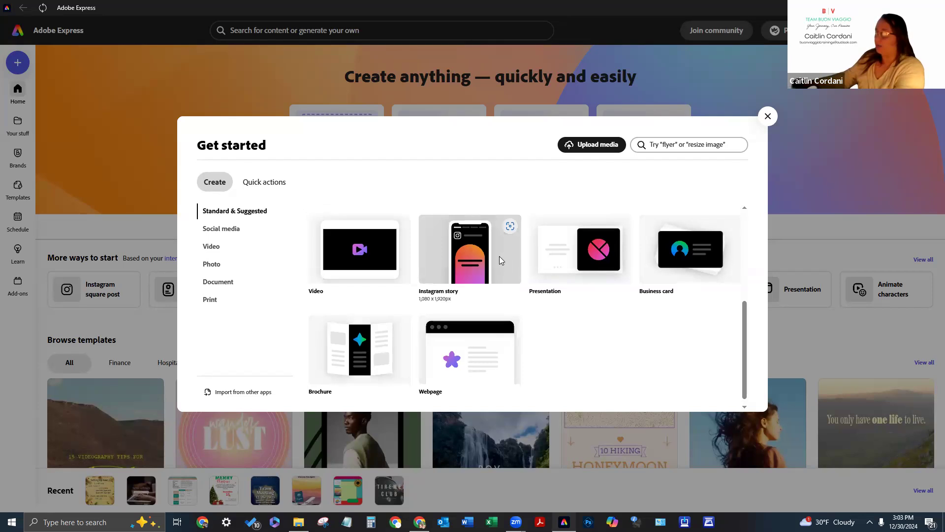
pyautogui.scroll(-2, 445, 346)
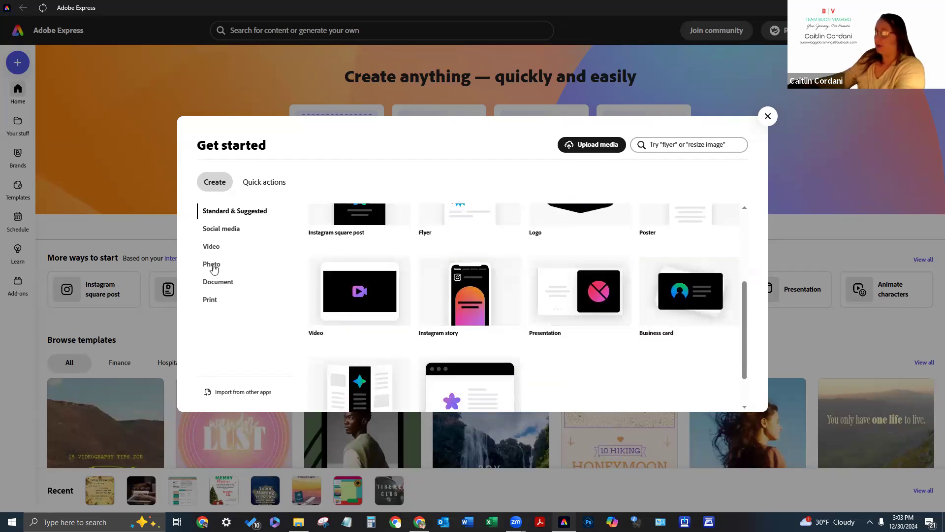
pyautogui.click(220, 239)
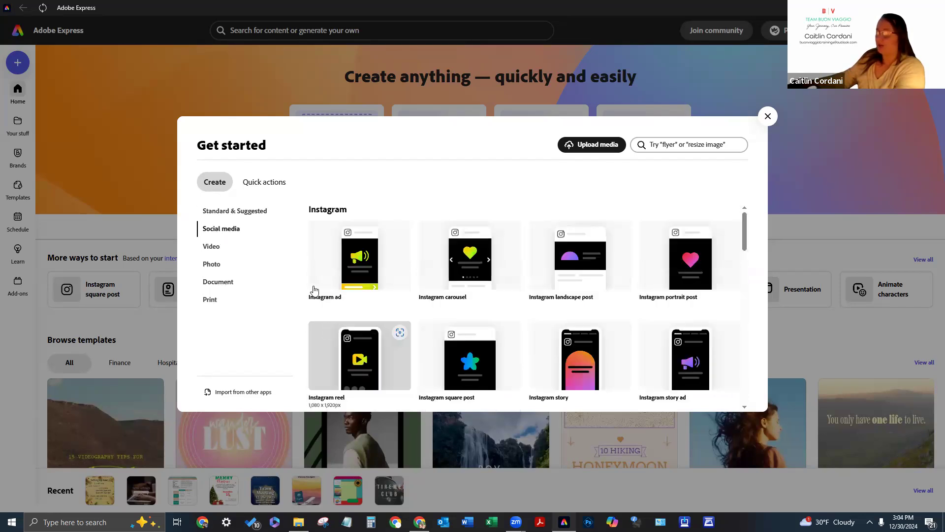
# Browse the Video, Photo and Document format categories in turn.
pyautogui.scroll(-4, 677, 262)
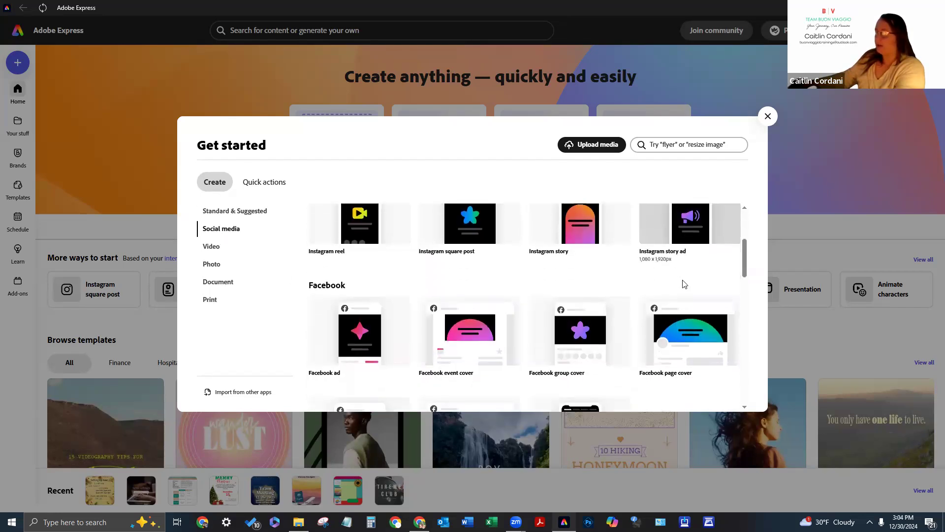
pyautogui.scroll(-1, 689, 344)
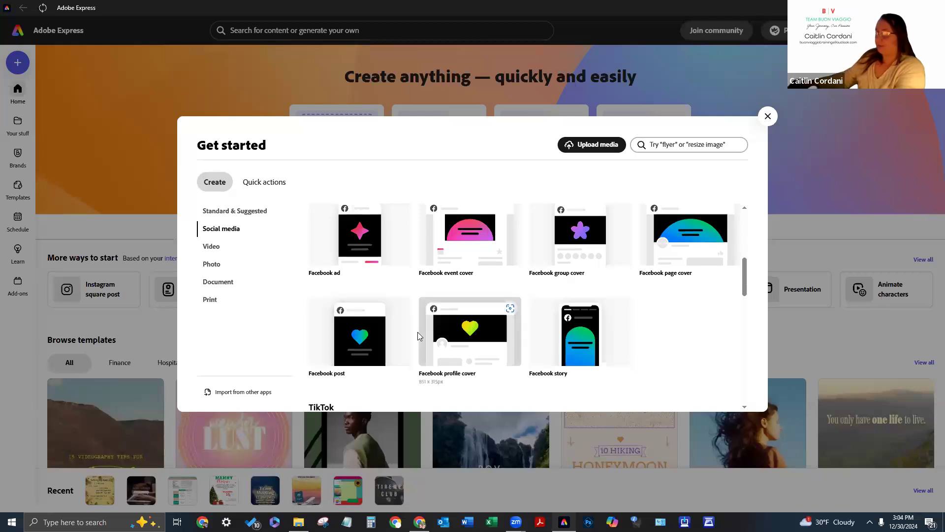
pyautogui.scroll(1, 373, 363)
pyautogui.scroll(1, 374, 363)
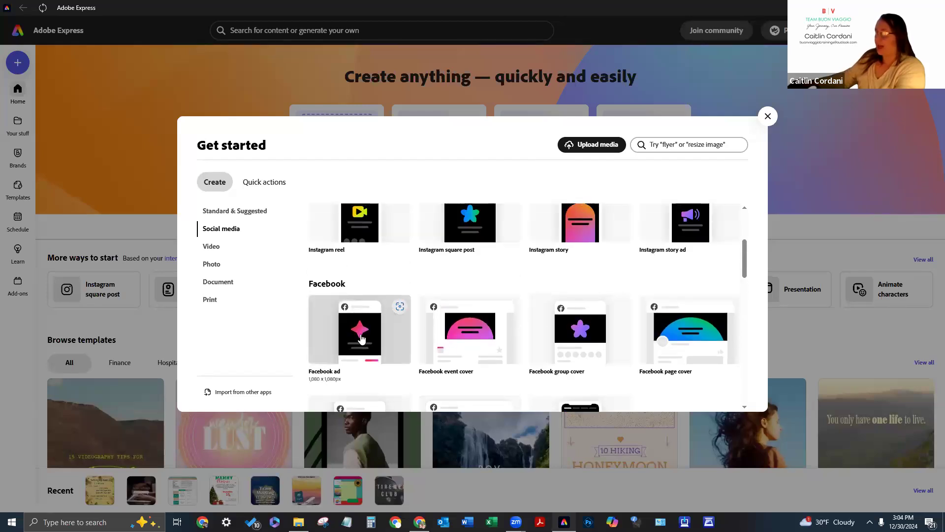
pyautogui.scroll(1, 373, 363)
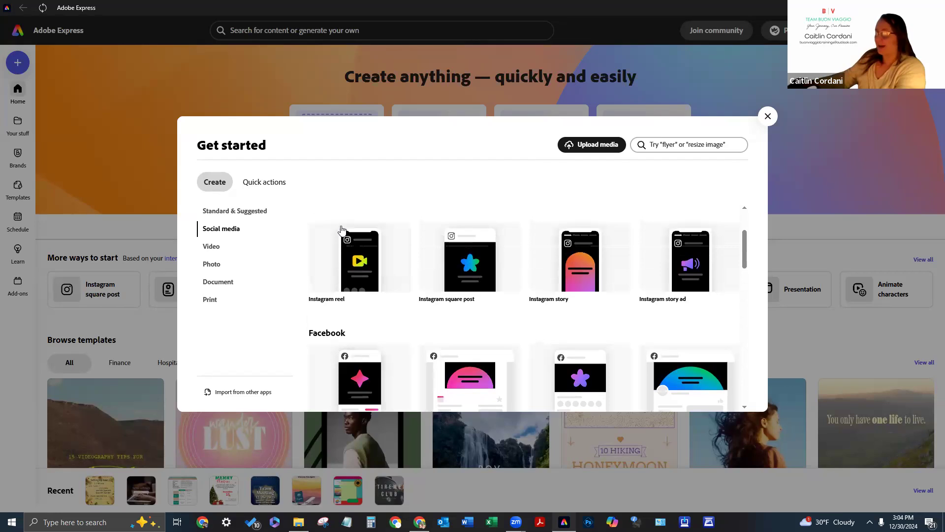
pyautogui.click(224, 247)
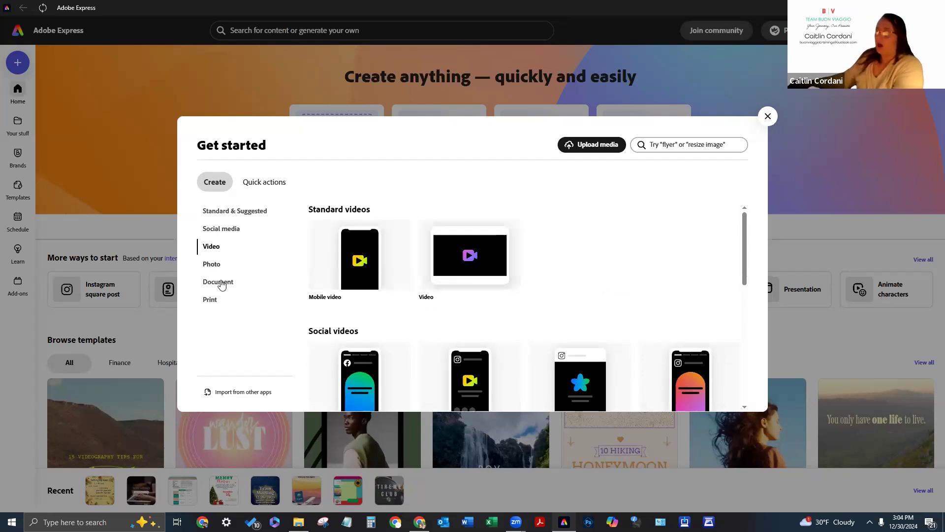
pyautogui.click(216, 264)
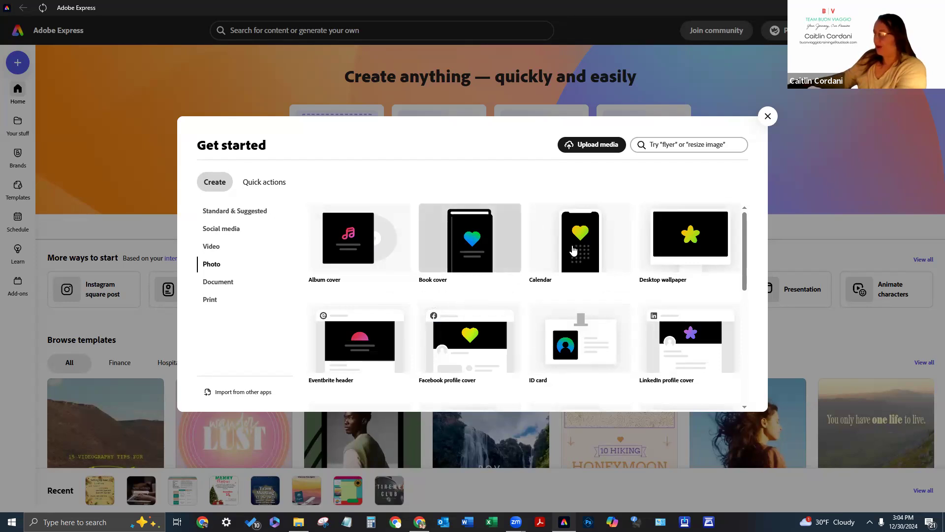
pyautogui.scroll(-2, 696, 238)
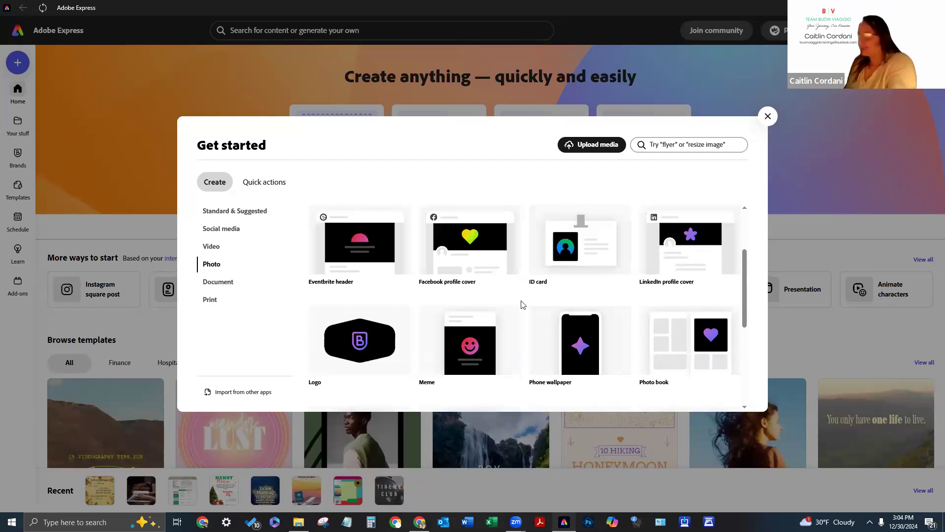
pyautogui.scroll(-1, 389, 315)
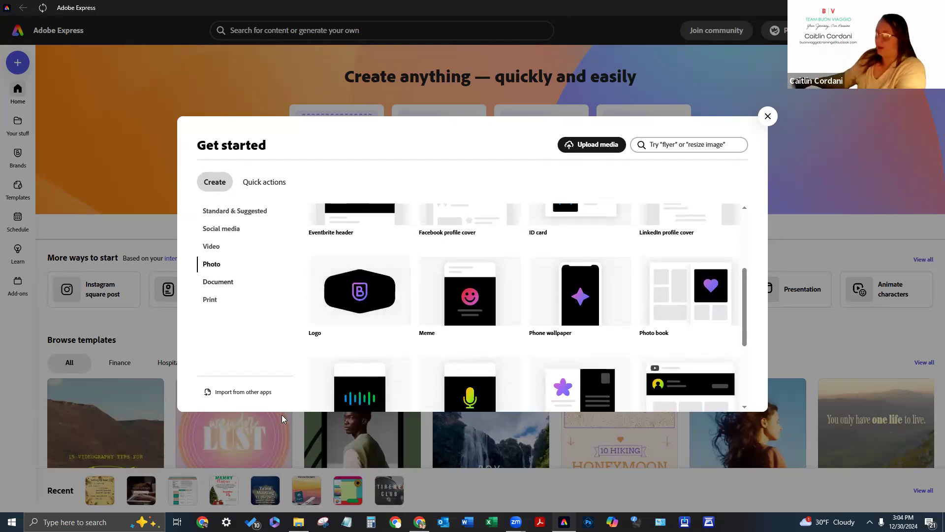
pyautogui.click(218, 282)
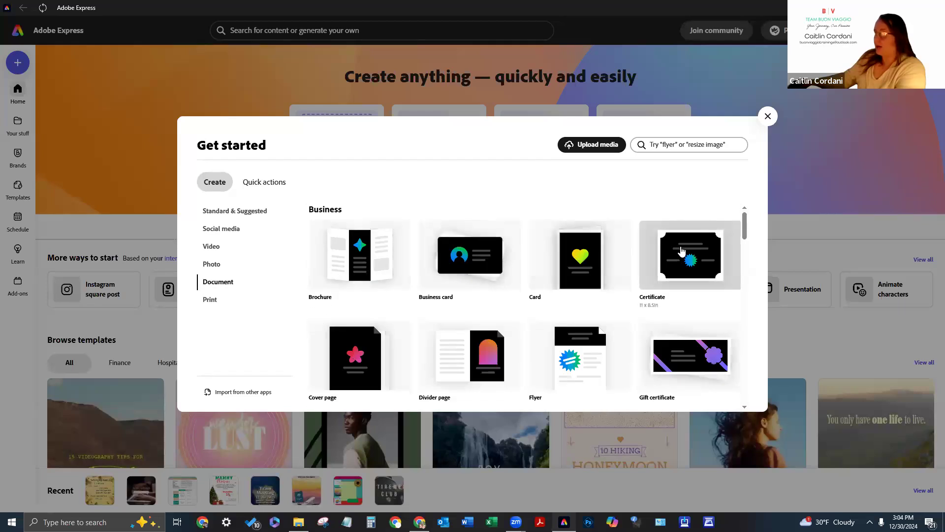
# Look at the Print formats, then return to Standard & Suggested and scroll toward Presentation.
pyautogui.scroll(-1, 369, 238)
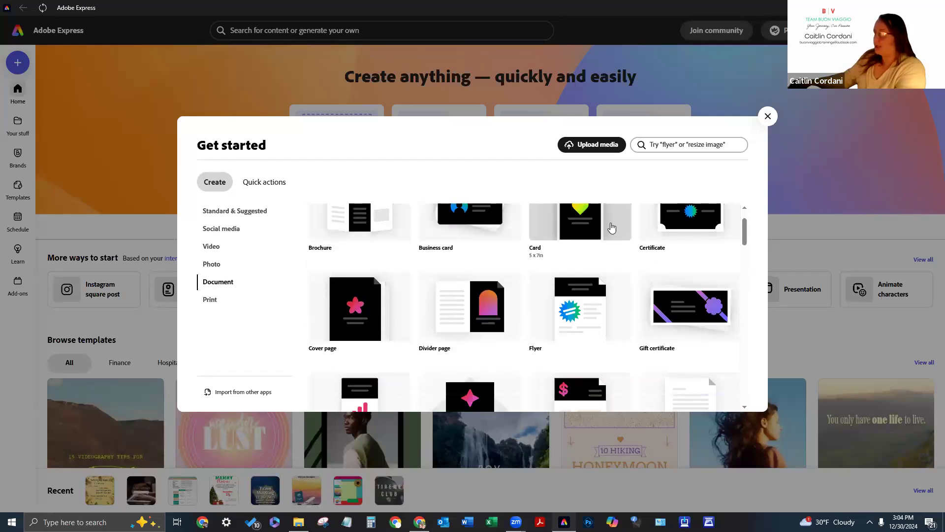
pyautogui.scroll(1, 679, 238)
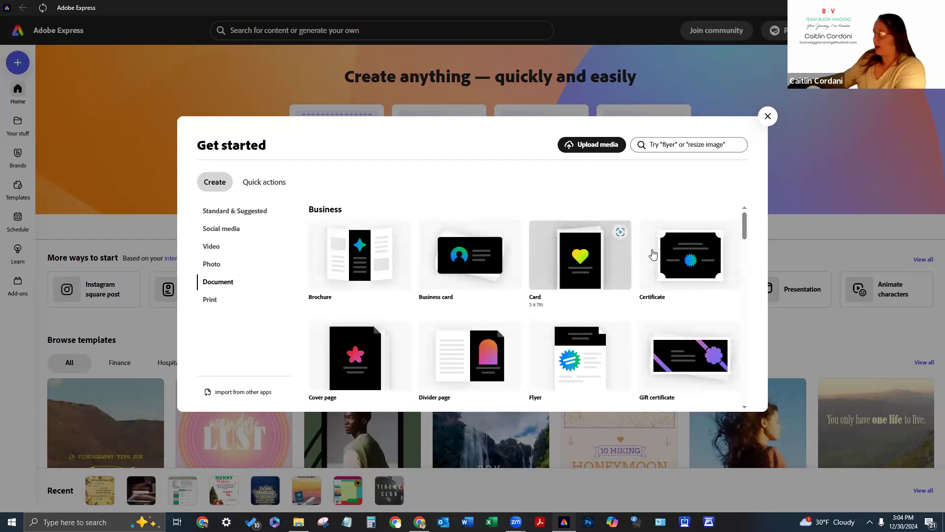
pyautogui.scroll(-1, 650, 251)
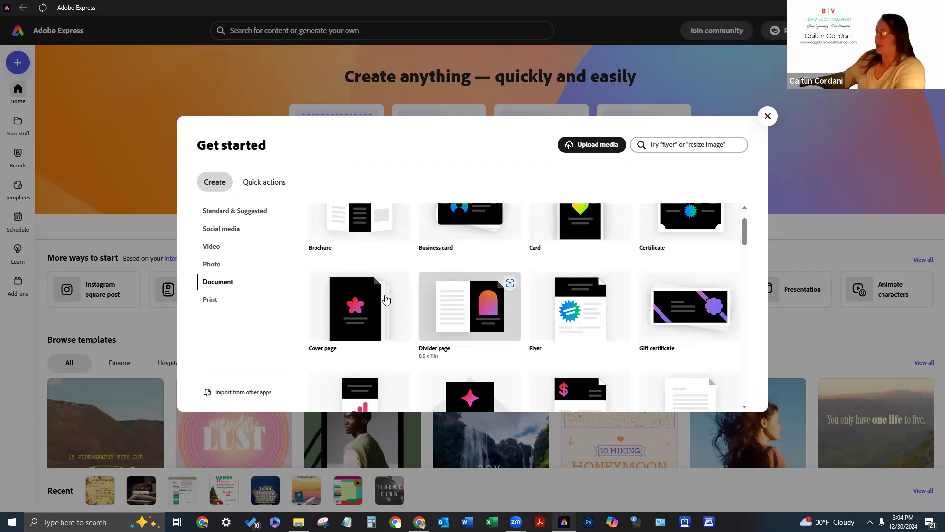
pyautogui.click(218, 302)
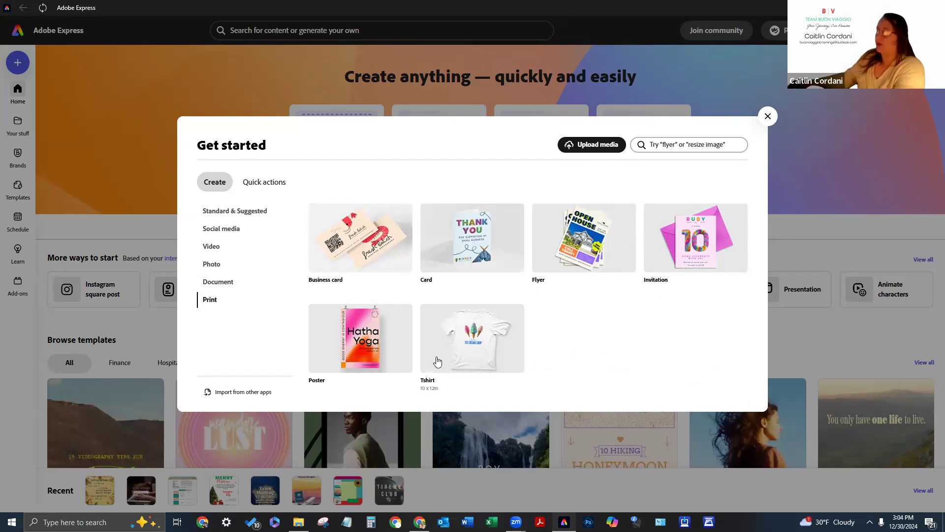
pyautogui.click(242, 212)
pyautogui.scroll(-3, 566, 305)
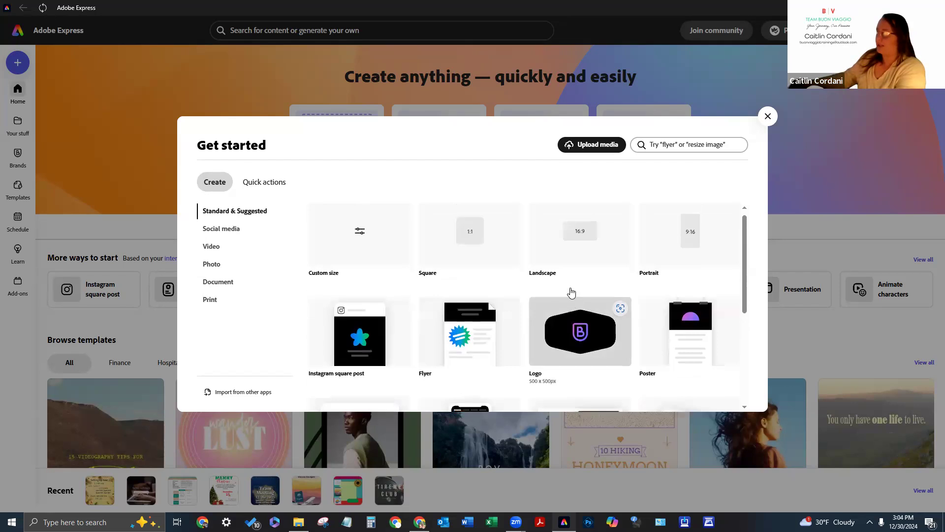
pyautogui.scroll(-3, 625, 288)
pyautogui.click(567, 300)
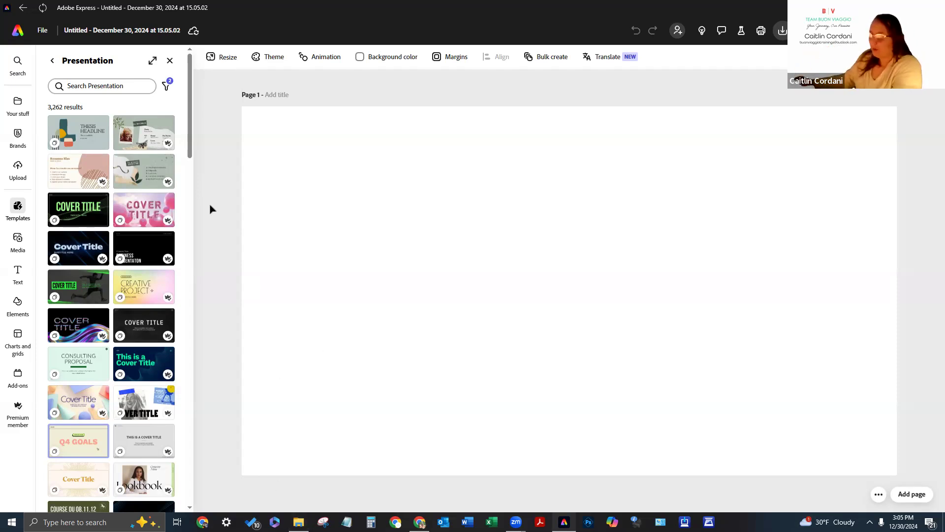
pyautogui.moveTo(23, 211)
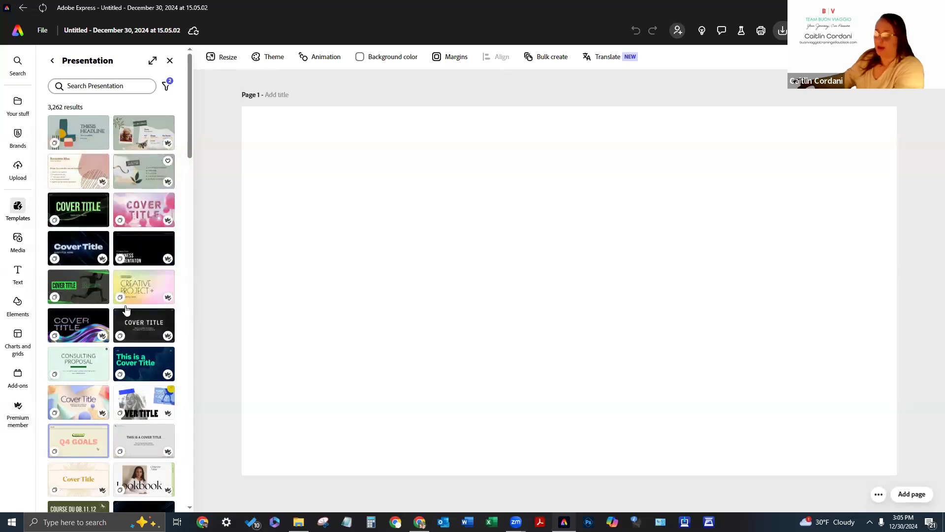
pyautogui.scroll(-2, 121, 386)
pyautogui.scroll(-5, 119, 394)
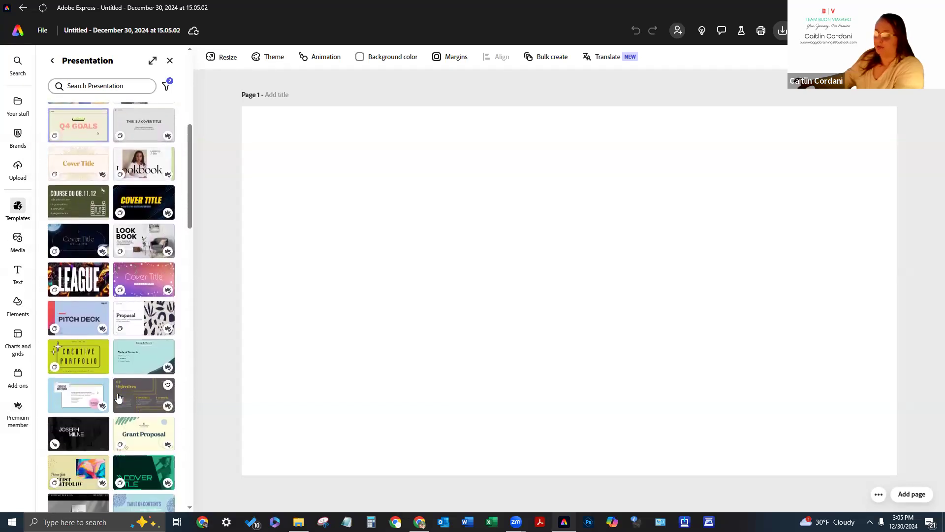
pyautogui.scroll(-2, 97, 278)
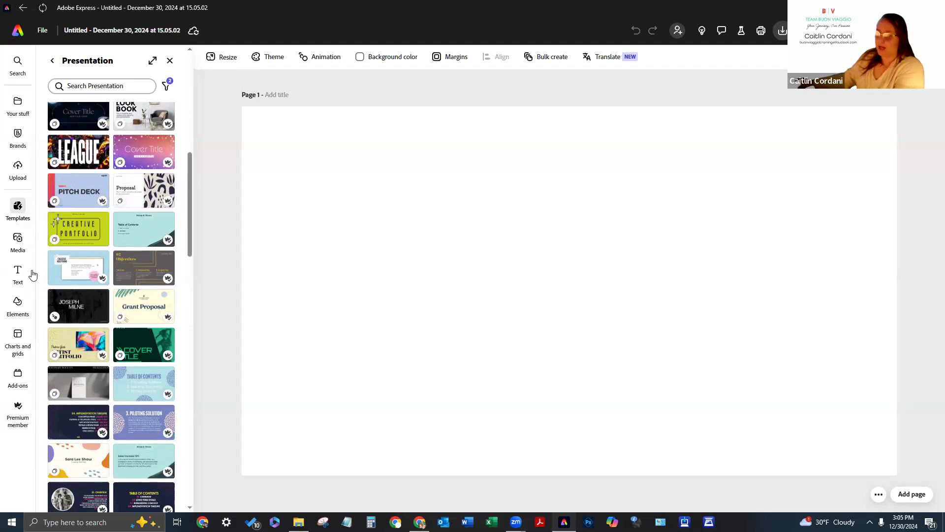
pyautogui.scroll(-1, 65, 218)
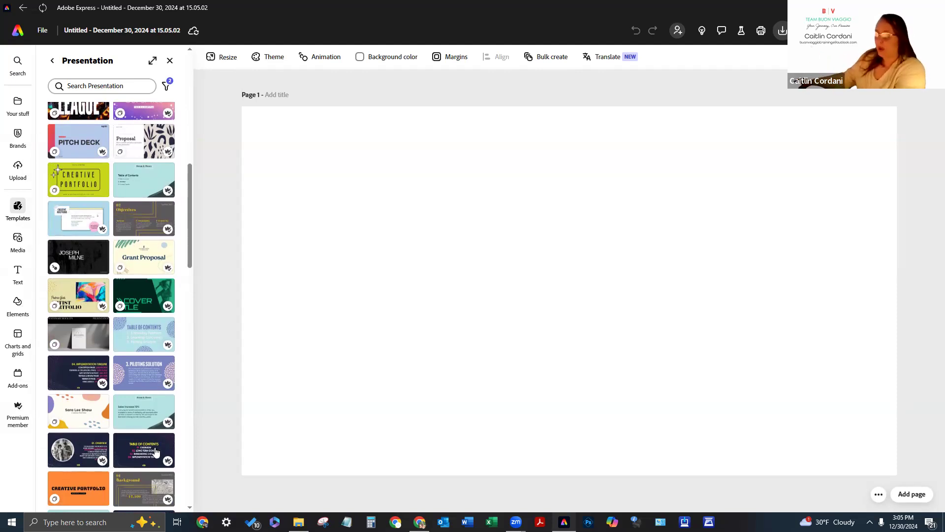
pyautogui.scroll(-1, 115, 308)
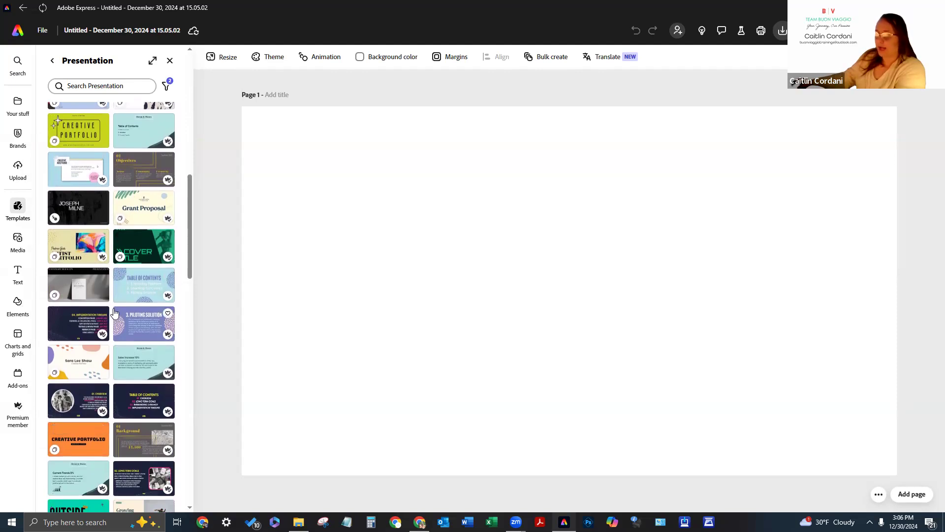
pyautogui.scroll(-1, 149, 260)
pyautogui.scroll(-1, 148, 260)
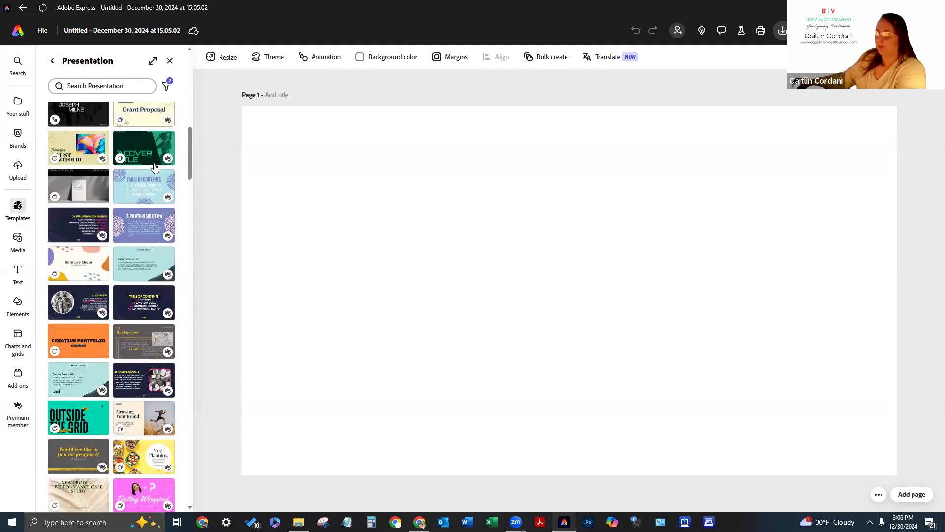
pyautogui.scroll(7, 138, 236)
pyautogui.scroll(6, 136, 239)
# Search Presentation templates for 'travel vacation' by rerunning 'travel' and picking its suggestion.
pyautogui.click(105, 90)
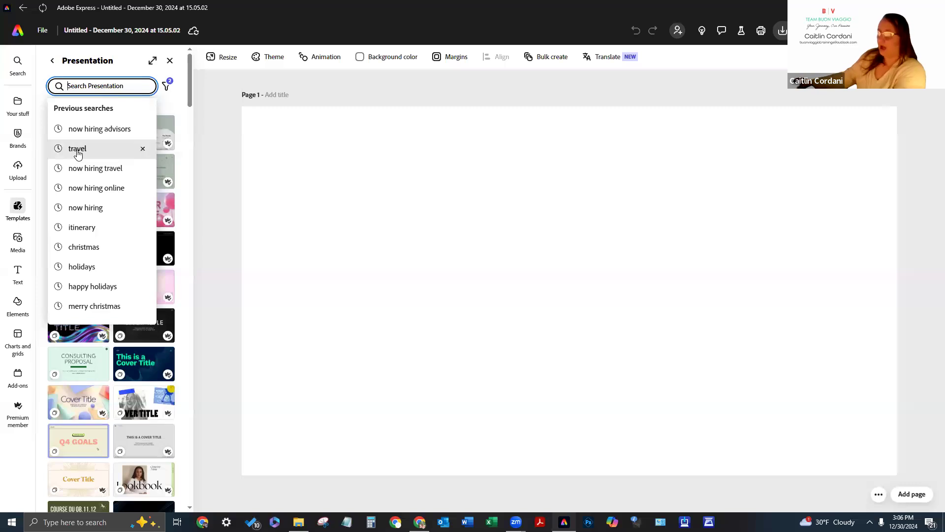
pyautogui.click(77, 149)
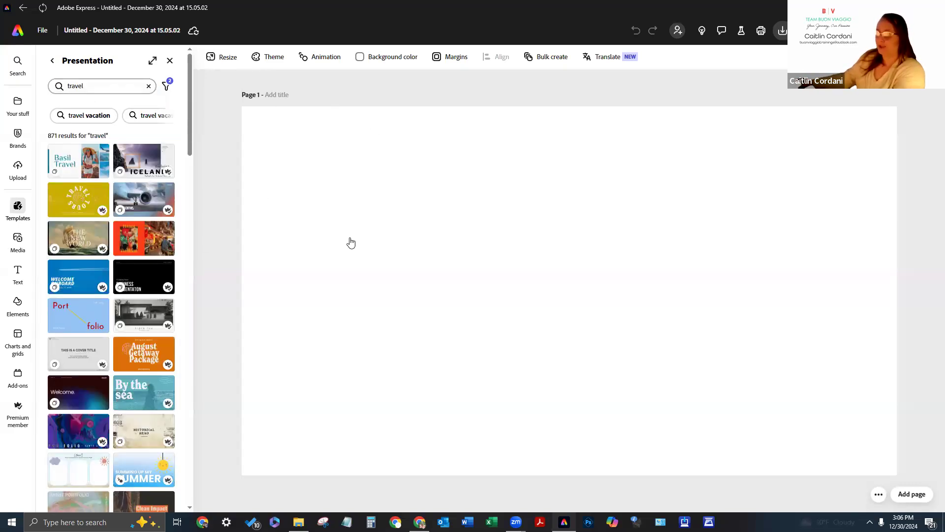
pyautogui.click(84, 117)
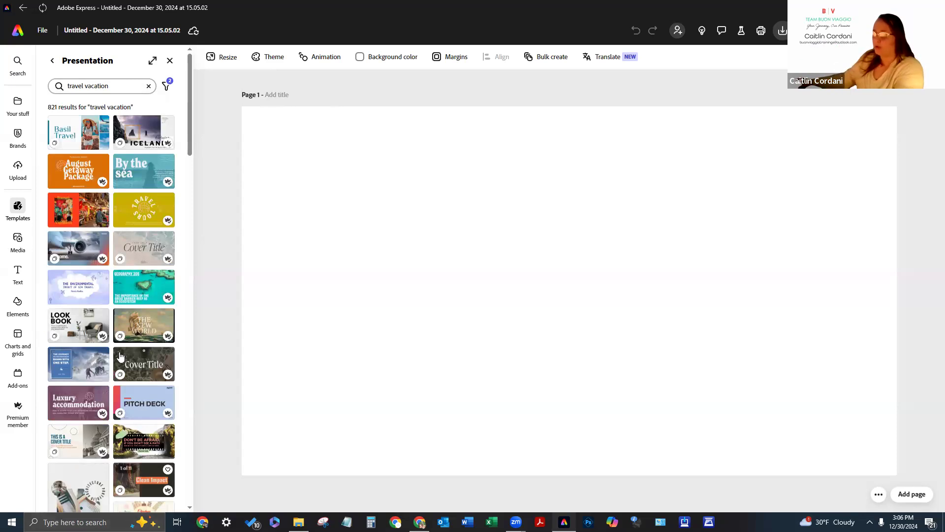
# Filter the travel vacation templates to Premium price and browse the 751 results.
pyautogui.click(166, 87)
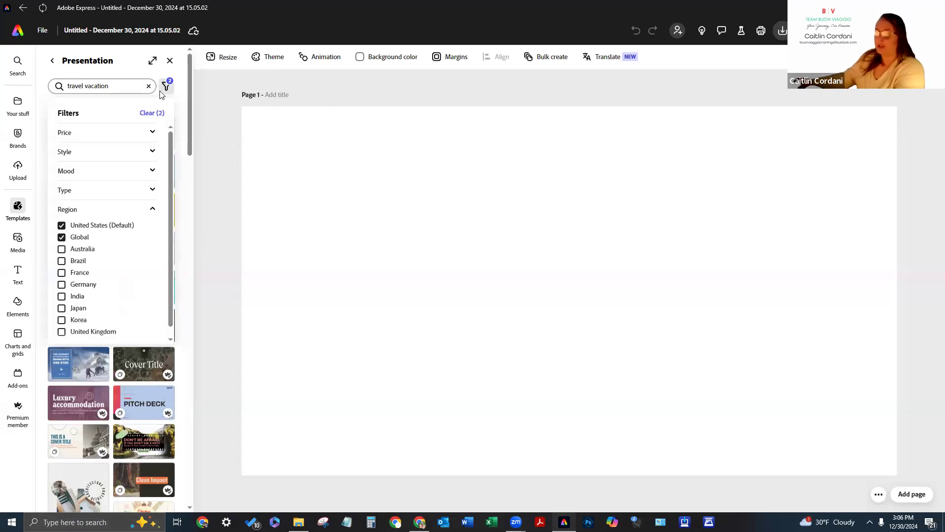
pyautogui.click(148, 139)
pyautogui.click(94, 174)
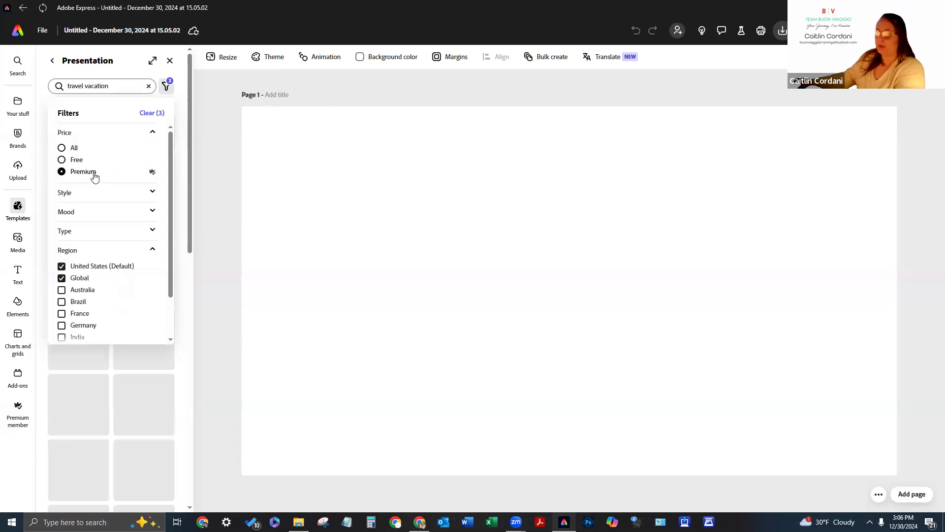
pyautogui.click(196, 268)
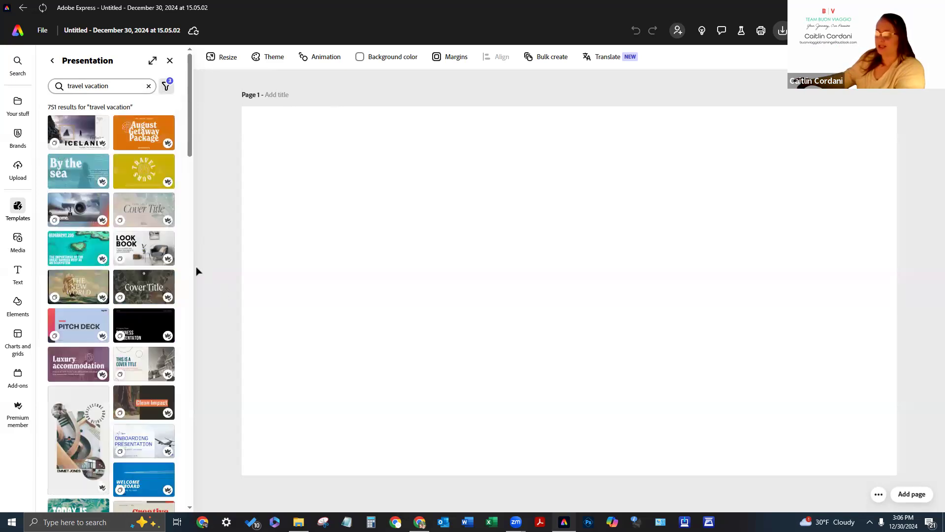
pyautogui.scroll(-3, 90, 246)
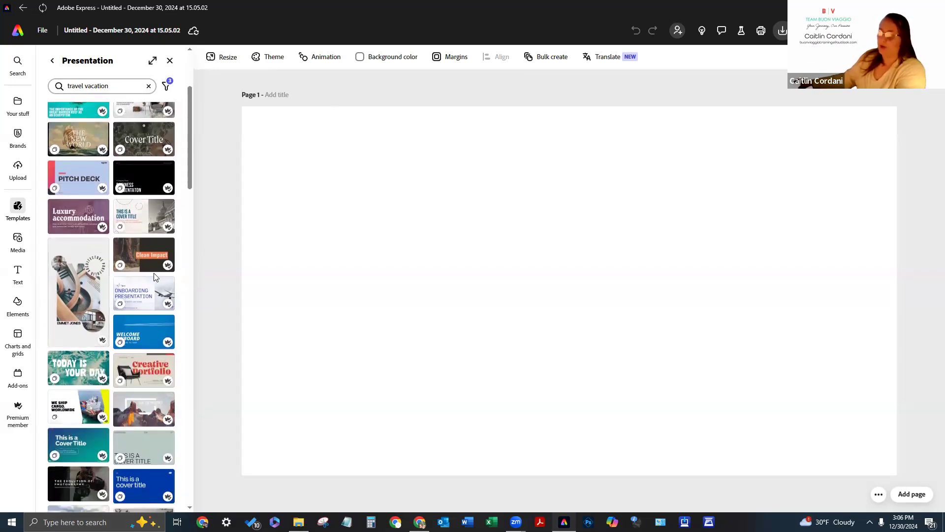
pyautogui.scroll(-2, 126, 283)
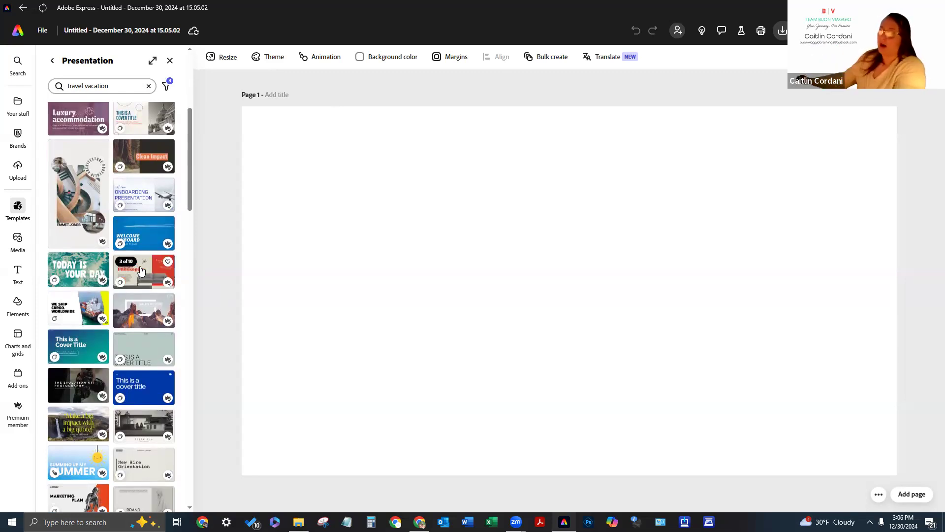
pyautogui.scroll(-1, 145, 292)
pyautogui.scroll(-1, 137, 294)
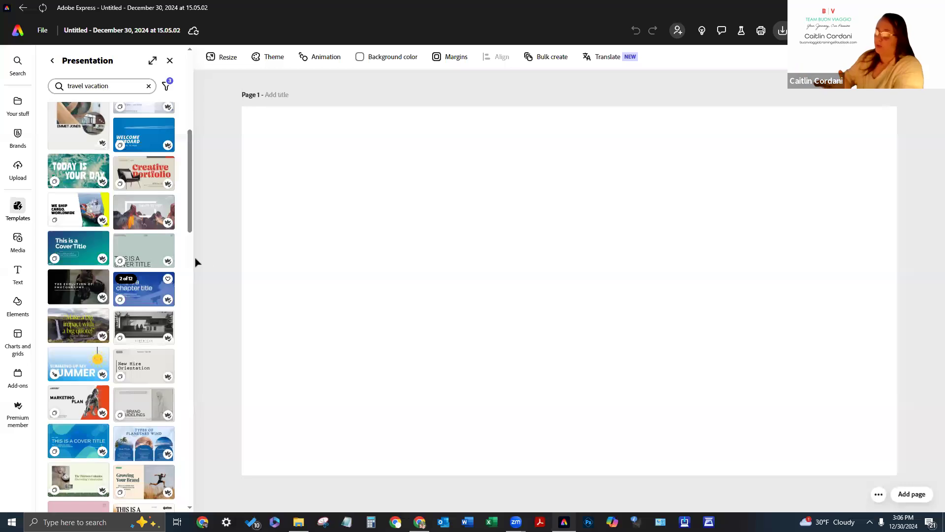
pyautogui.scroll(-1, 122, 315)
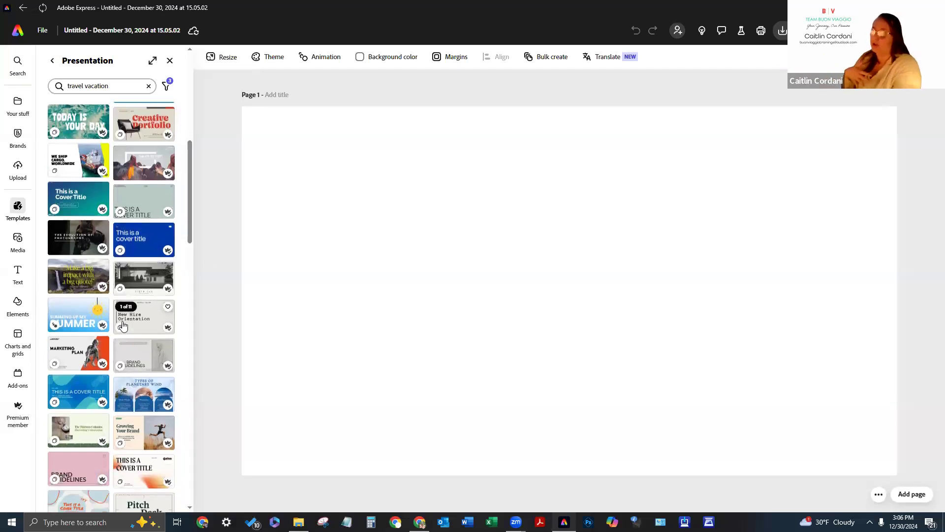
pyautogui.scroll(-2, 93, 379)
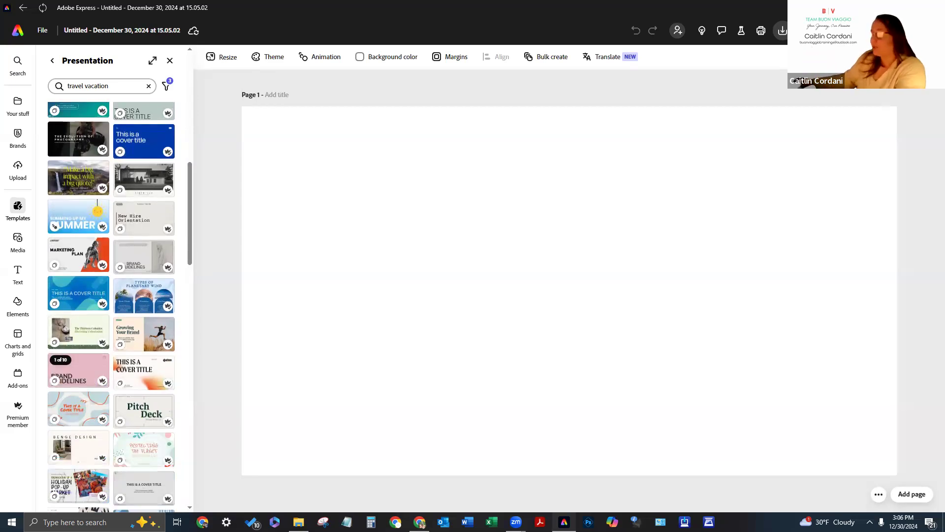
pyautogui.scroll(-2, 190, 412)
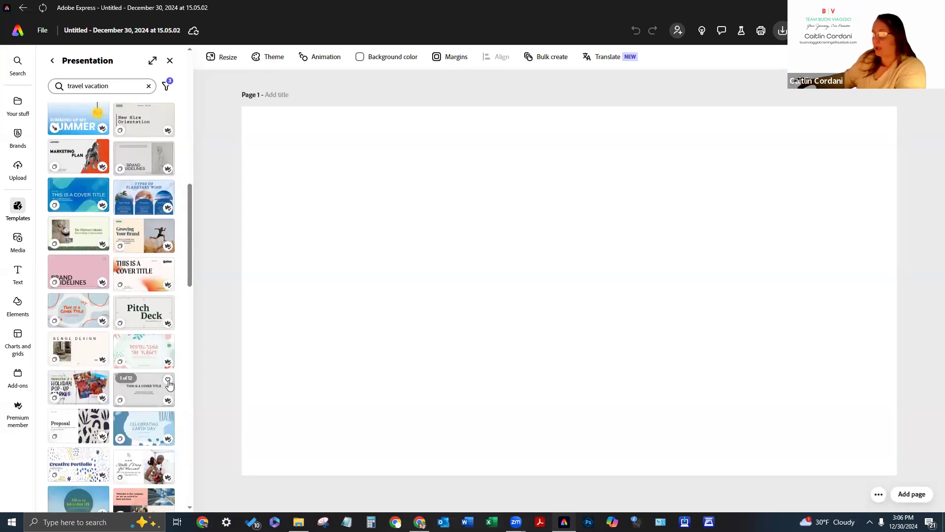
pyautogui.scroll(-1, 65, 470)
# Apply the Holiday Pop-up Market template and review pages 2, 3 and 4.
pyautogui.click(83, 331)
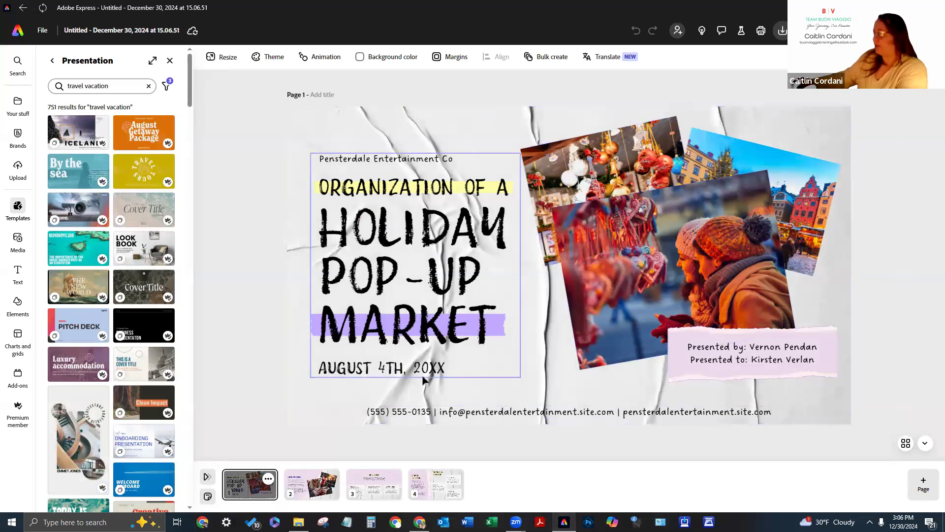
pyautogui.click(312, 484)
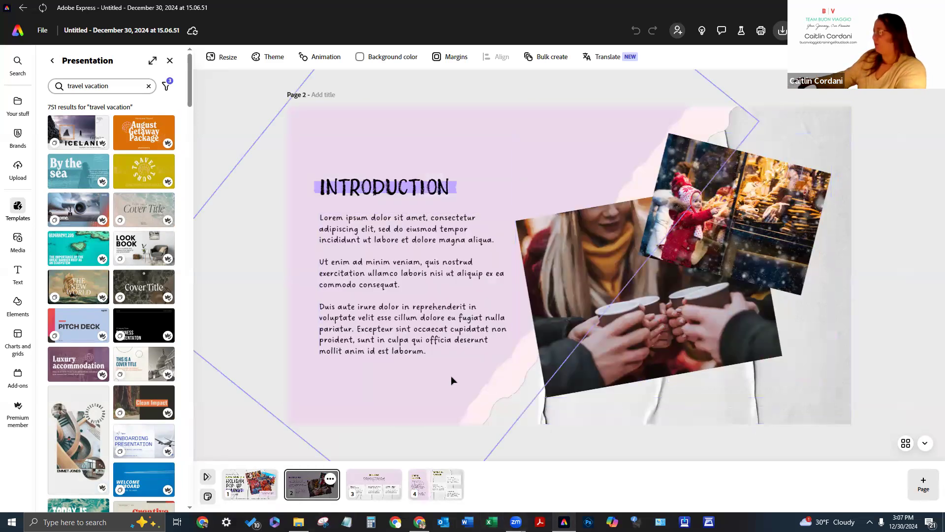
pyautogui.click(374, 484)
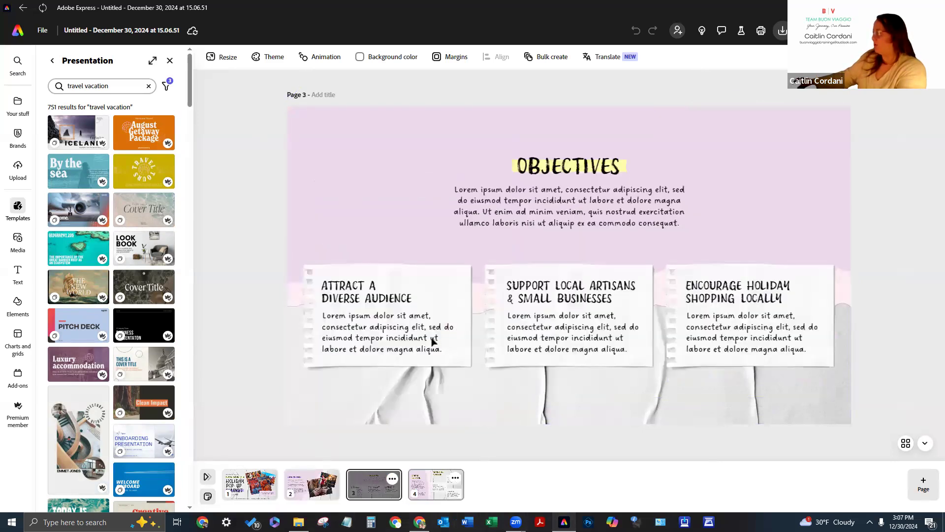
pyautogui.click(435, 487)
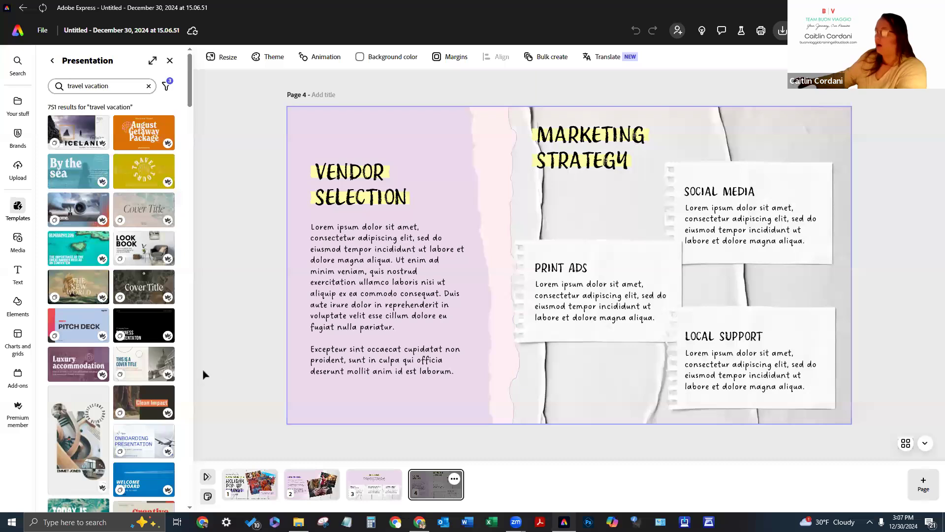
pyautogui.scroll(-10, 94, 433)
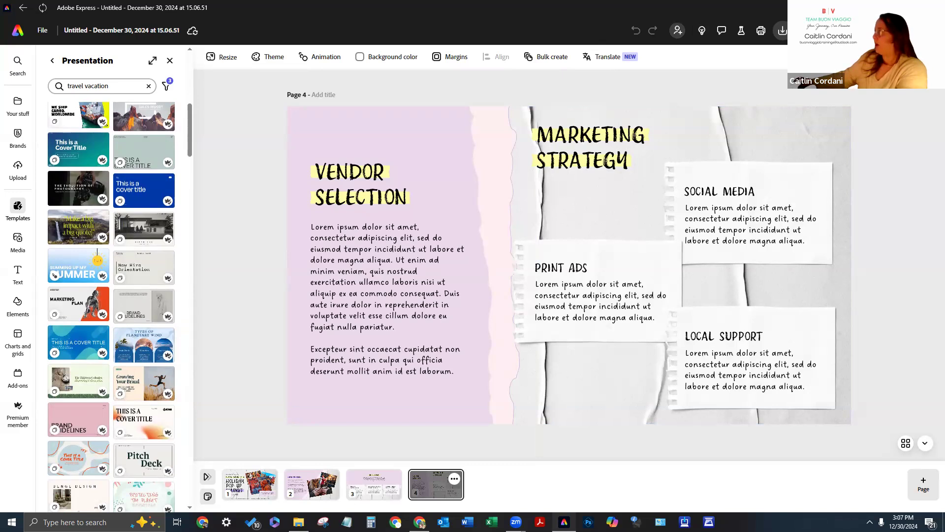
# Check the zoom level choices and open then close the page layers strip.
pyautogui.click(865, 57)
pyautogui.click(912, 57)
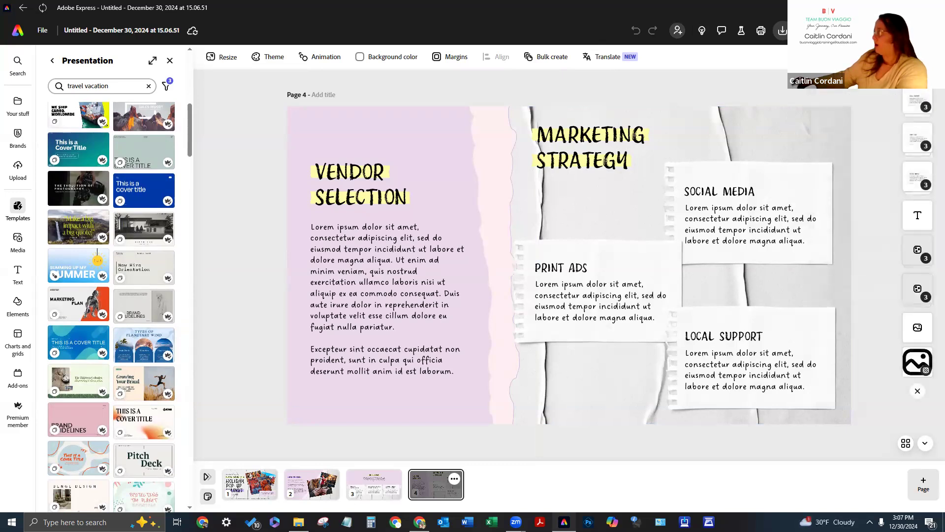
pyautogui.click(917, 390)
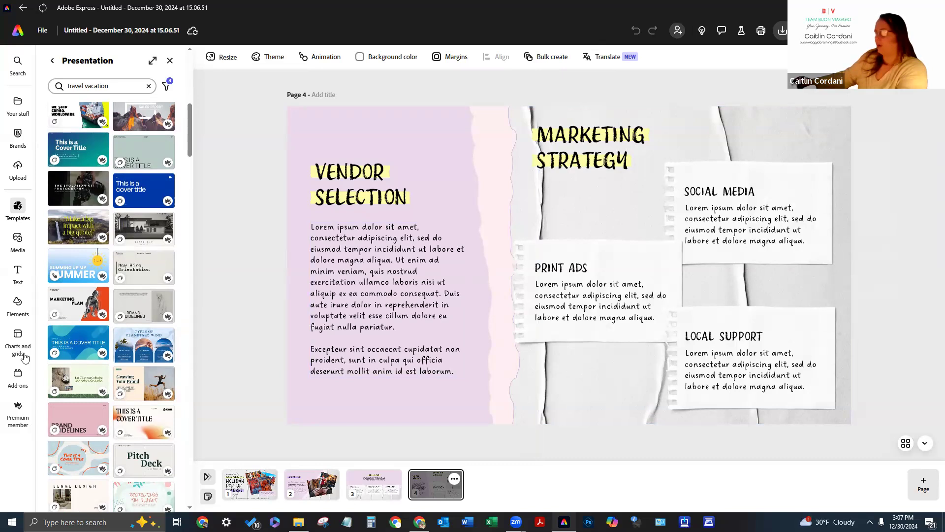
# Start a new presentation from the Protecting the Planet template.
pyautogui.scroll(-3, 142, 336)
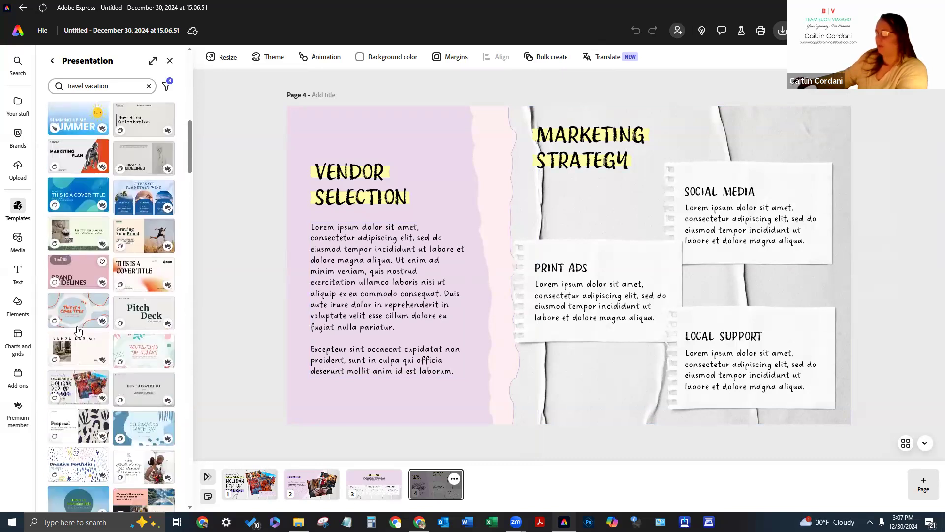
pyautogui.scroll(-2, 143, 336)
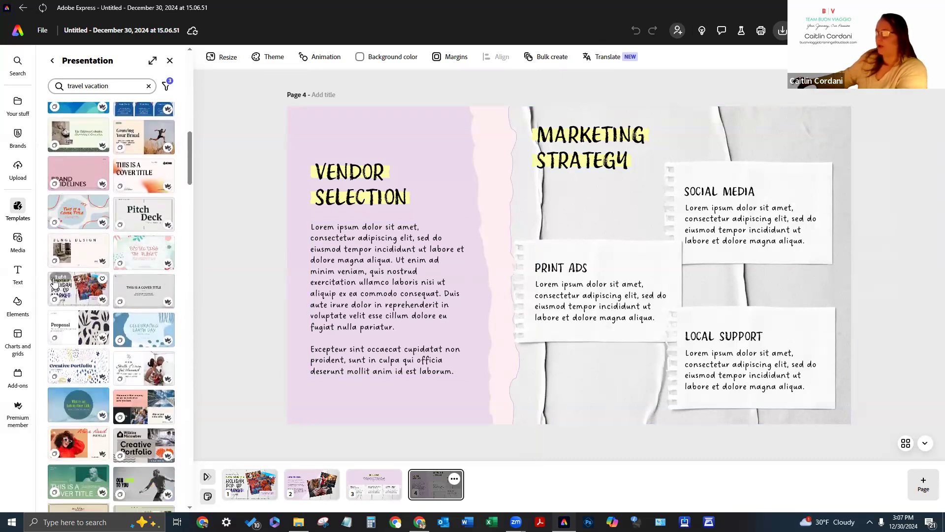
pyautogui.click(138, 310)
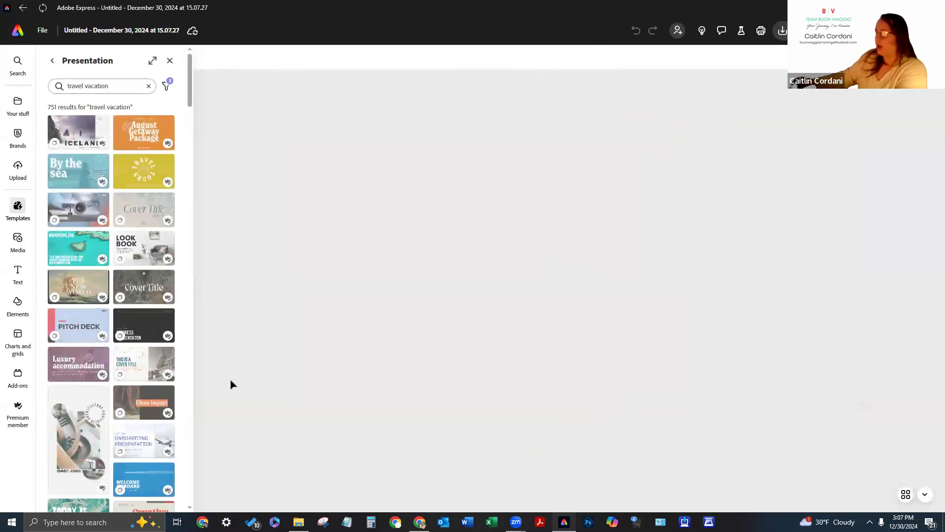
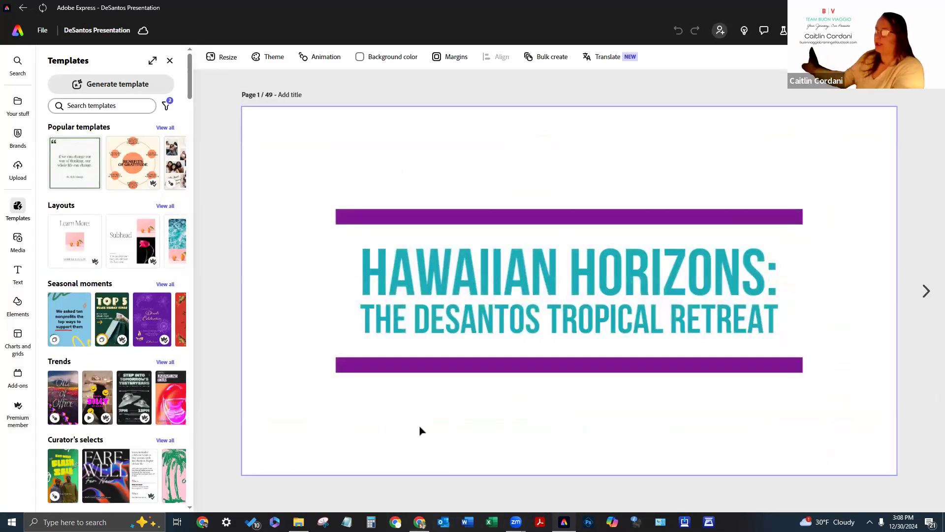
# Inspect the title slide and the Aloha welcome slide's images and body text.
pyautogui.click(429, 335)
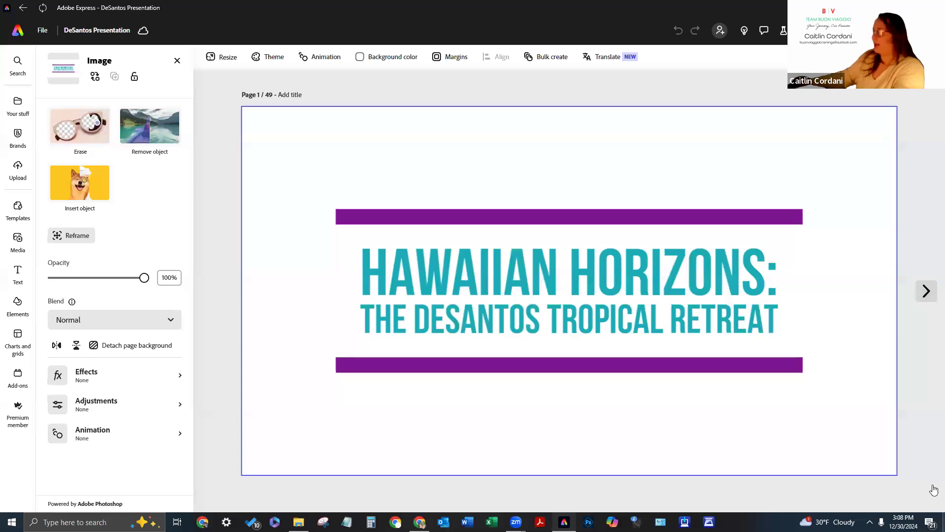
pyautogui.scroll(-1, 904, 415)
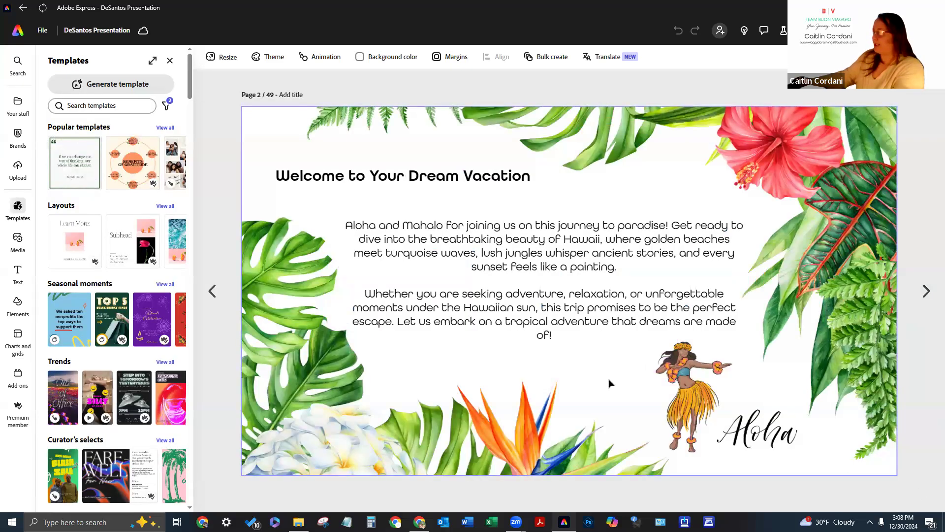
pyautogui.click(691, 392)
pyautogui.click(798, 405)
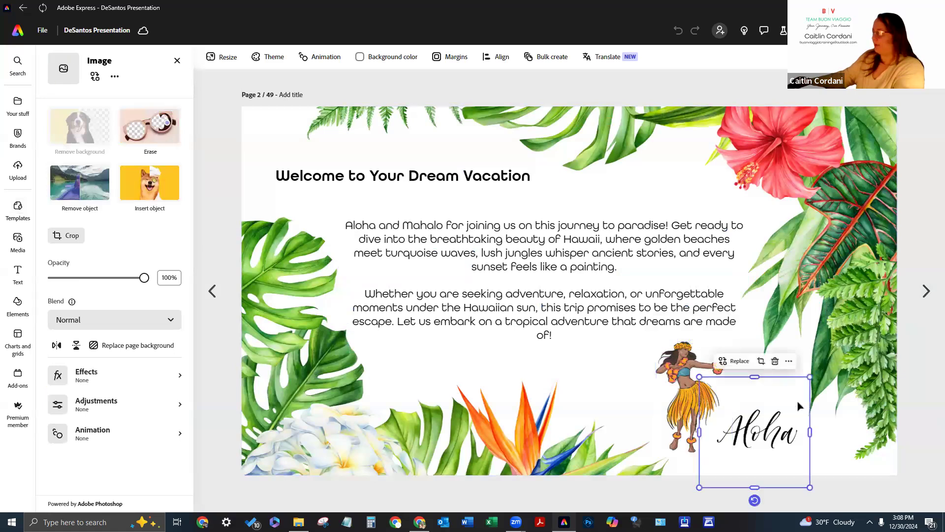
pyautogui.click(433, 154)
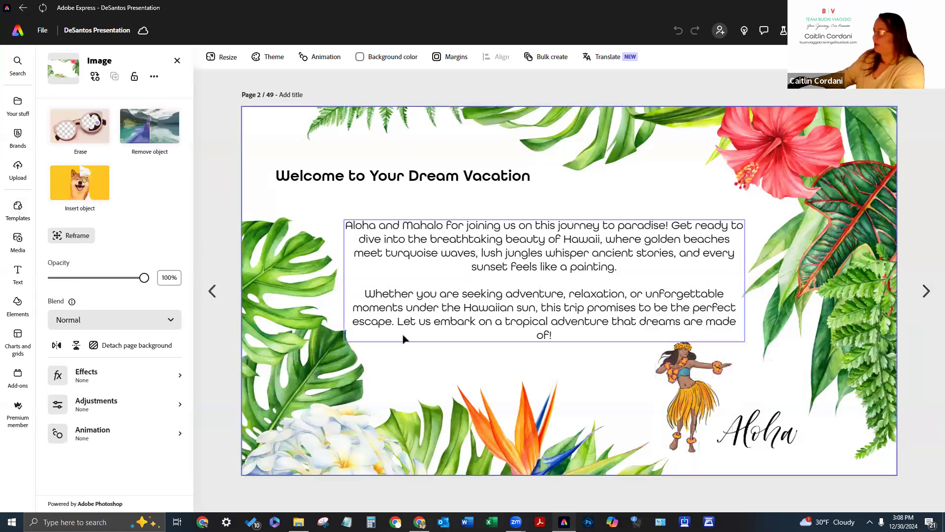
pyautogui.click(430, 308)
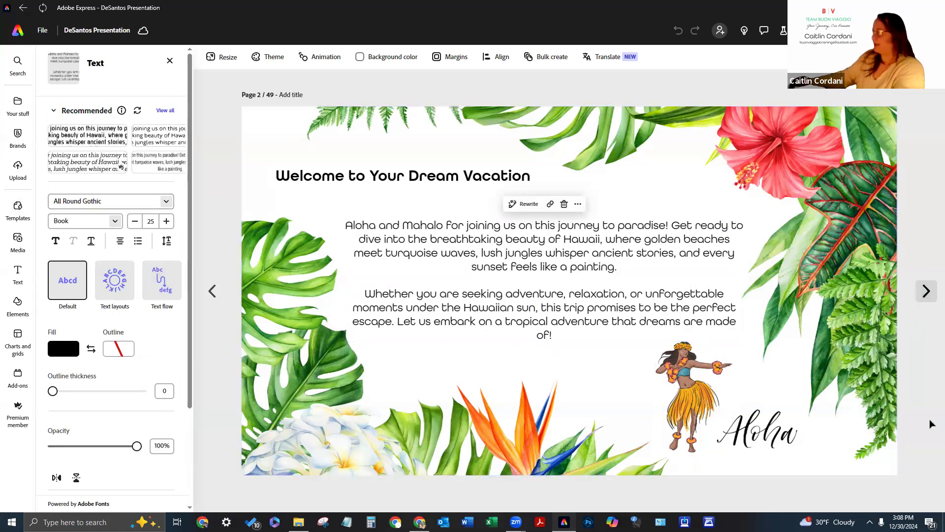
# Inspect the Delta flights slide's airplane image, cabin photos and round-trip title text.
pyautogui.press('Right')
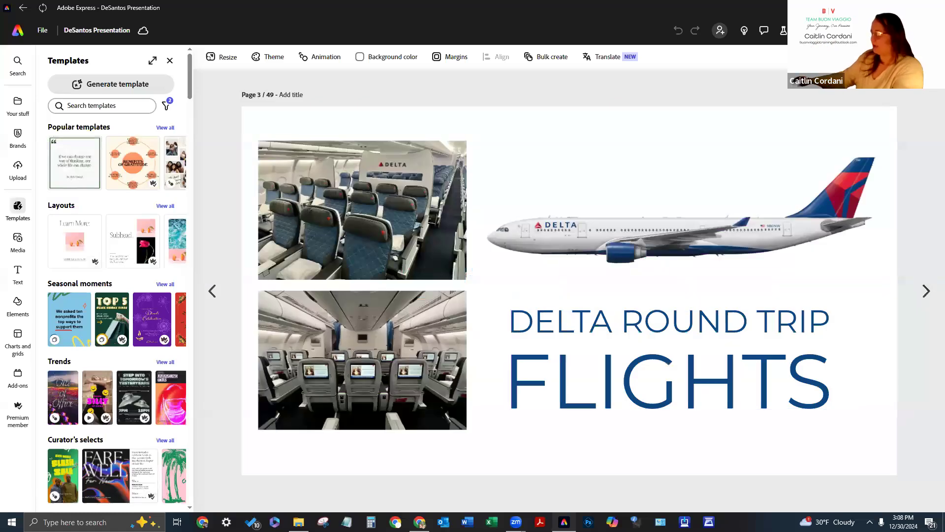
pyautogui.click(556, 222)
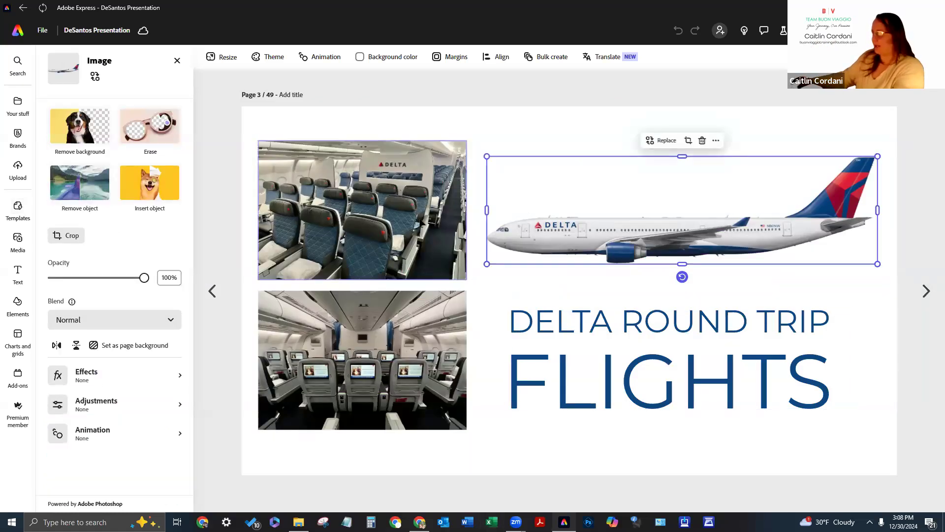
pyautogui.click(421, 223)
pyautogui.click(418, 352)
pyautogui.click(611, 329)
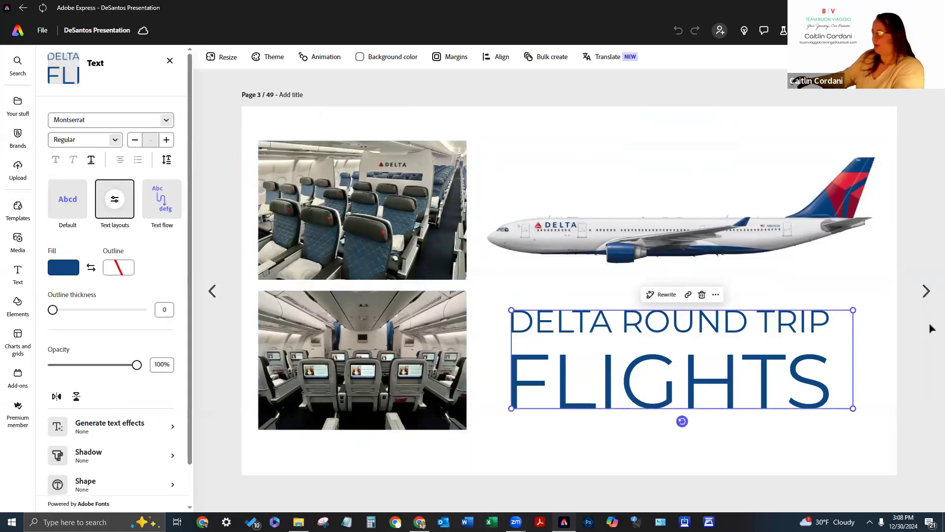
pyautogui.click(884, 441)
pyautogui.scroll(-3, 882, 388)
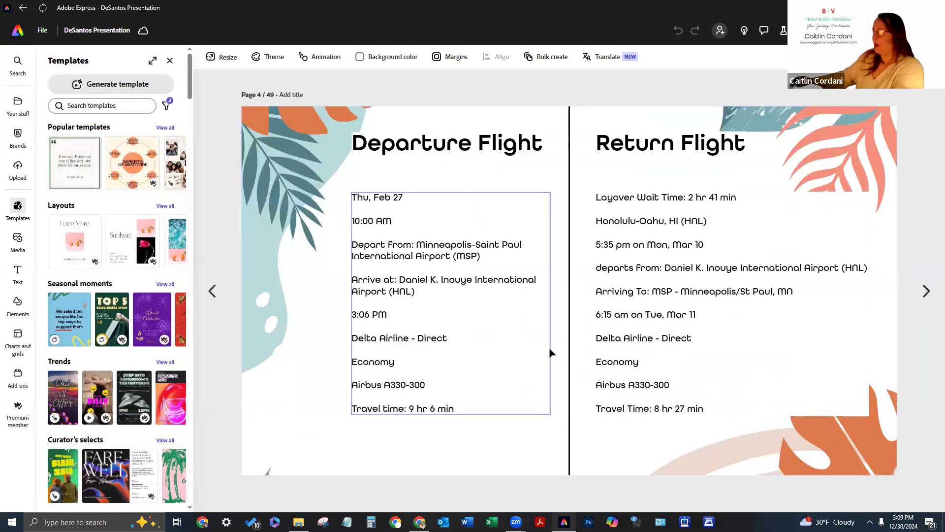
# Inspect the departure and return flight details, Return Flight title and background image.
pyautogui.click(550, 350)
pyautogui.click(649, 334)
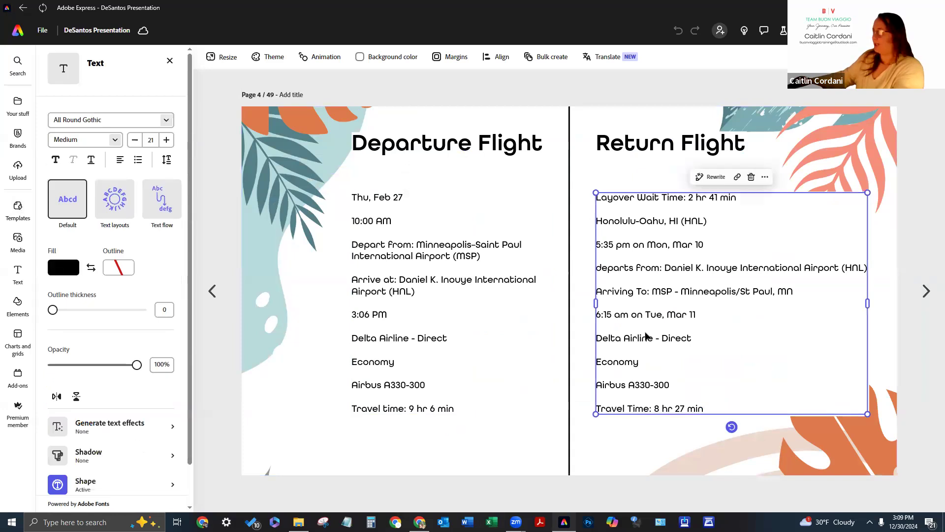
pyautogui.click(643, 156)
pyautogui.click(847, 187)
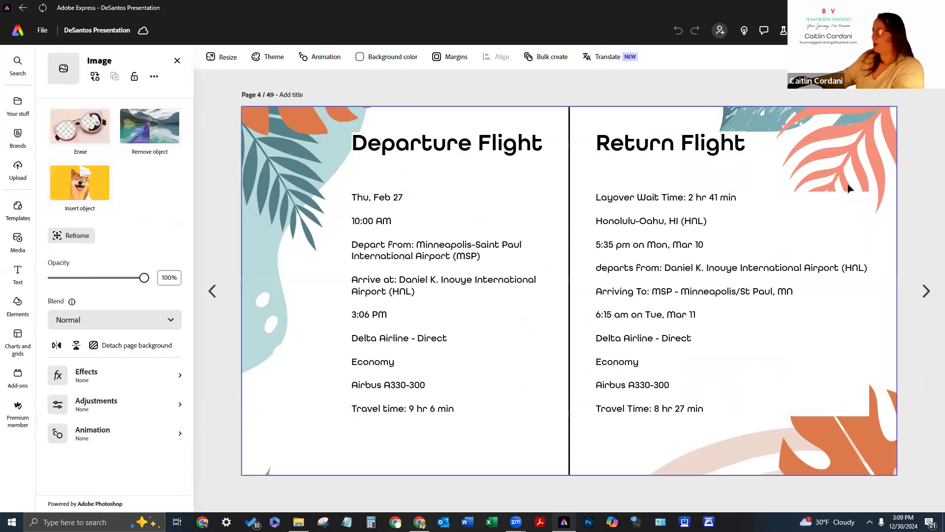
pyautogui.click(847, 191)
pyautogui.click(840, 153)
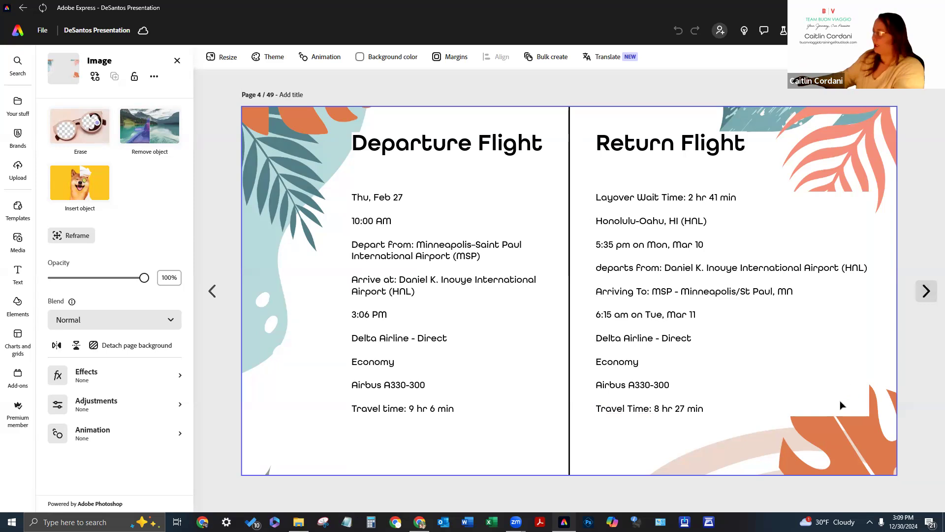
pyautogui.scroll(-2, 802, 379)
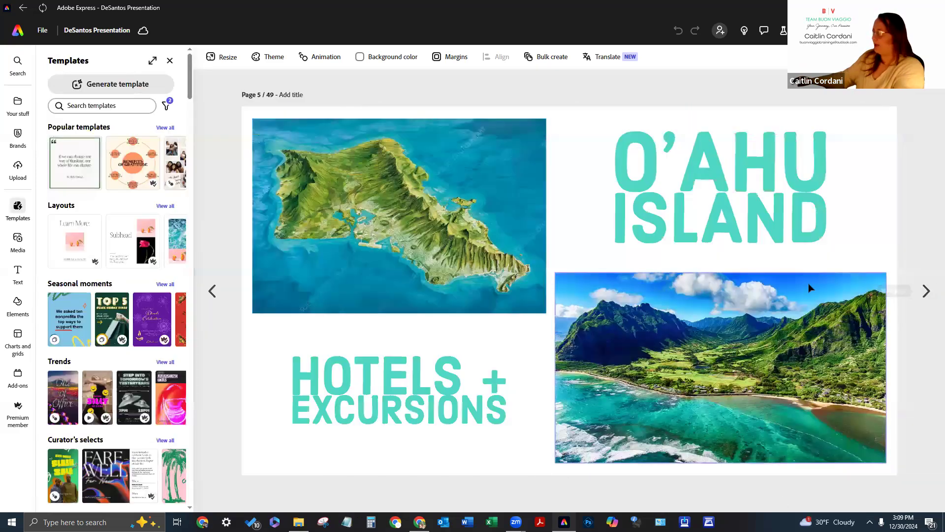
# Page through the Oahu overview and Waikiki hotel slides to the Hilton collage, then return home.
pyautogui.click(925, 291)
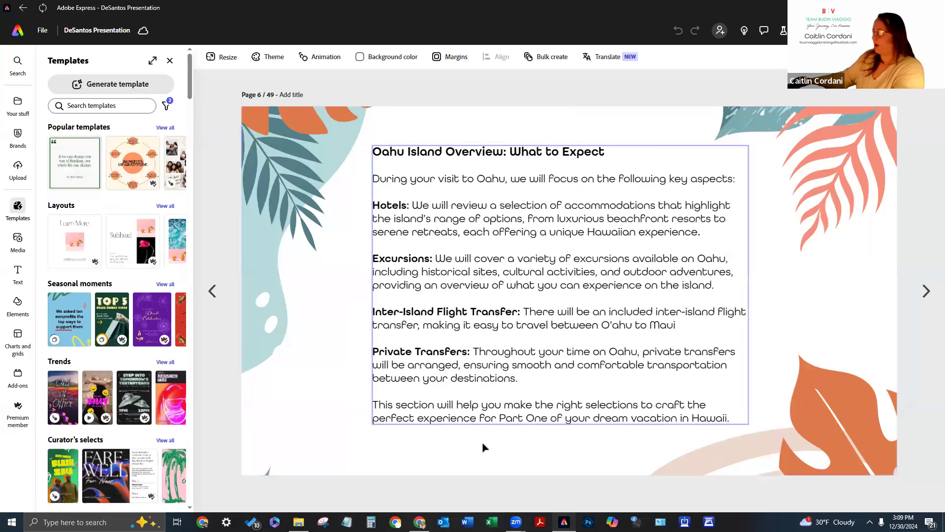
pyautogui.click(922, 294)
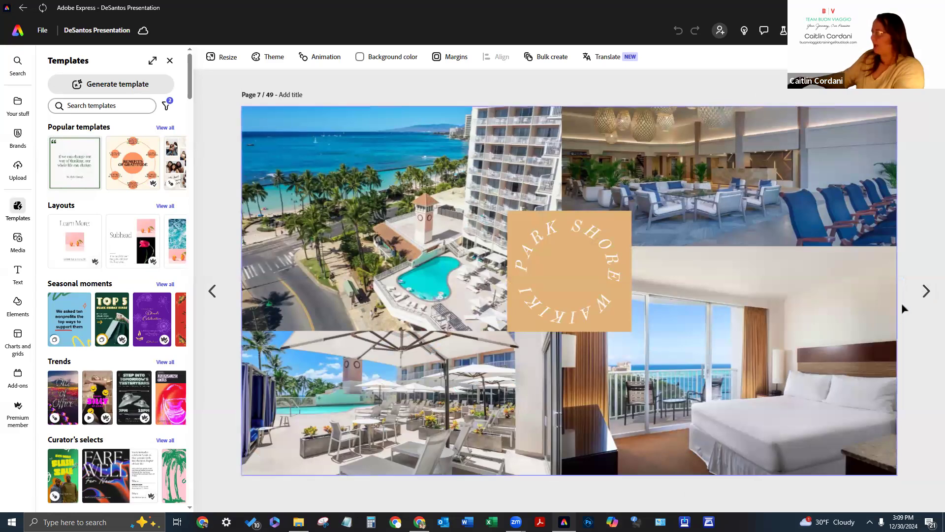
pyautogui.click(928, 298)
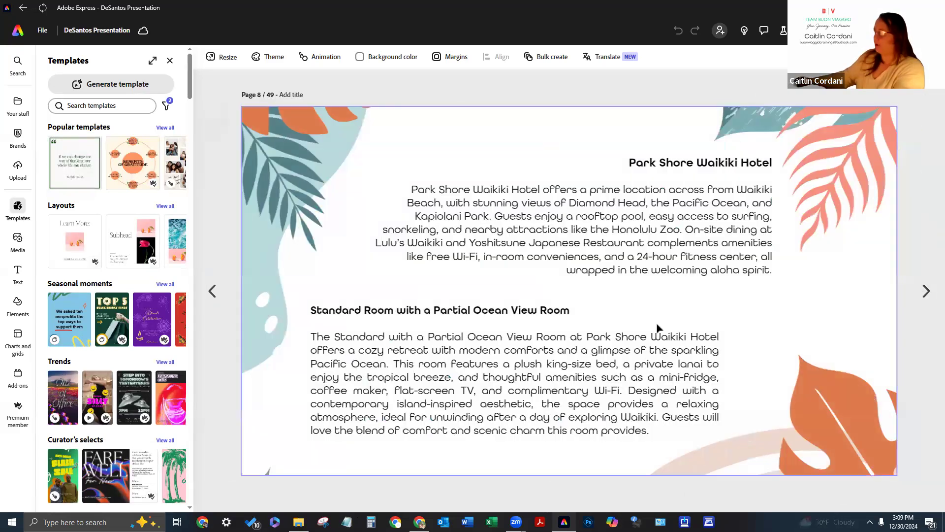
pyautogui.click(217, 305)
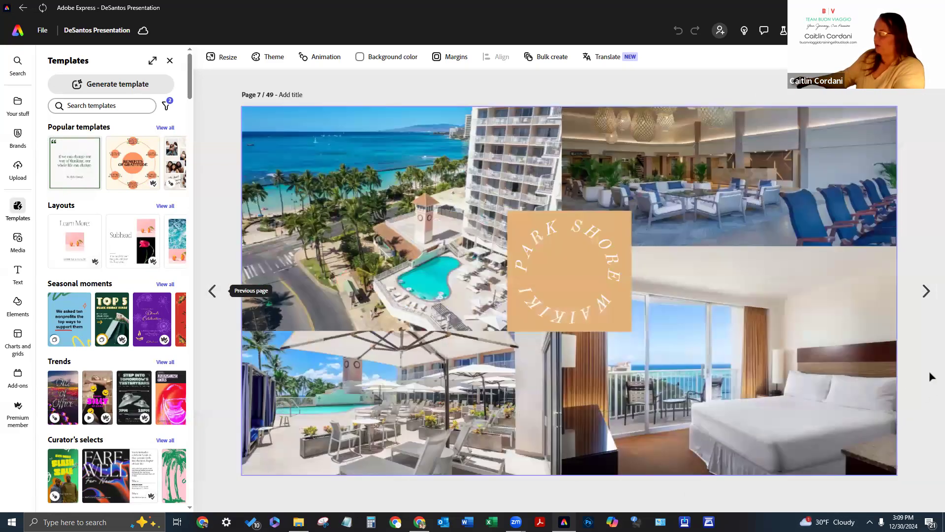
pyautogui.click(927, 302)
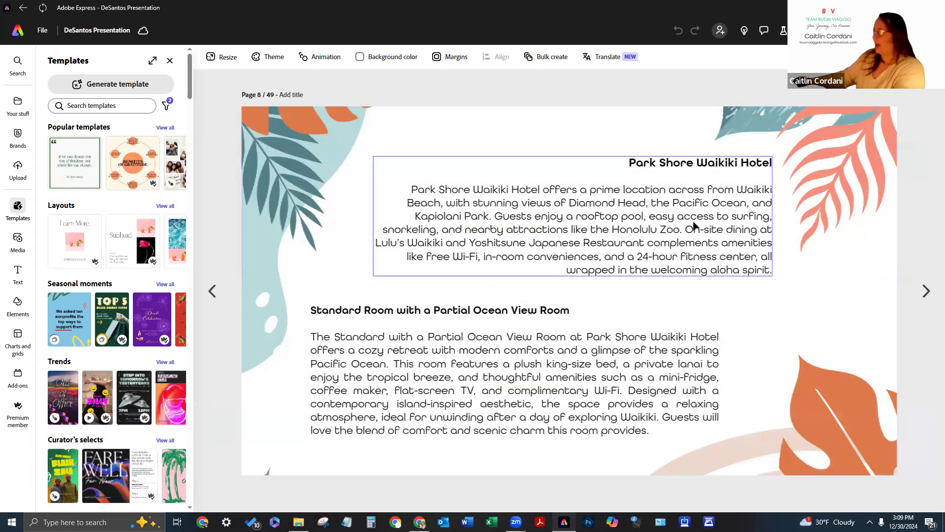
pyautogui.click(926, 292)
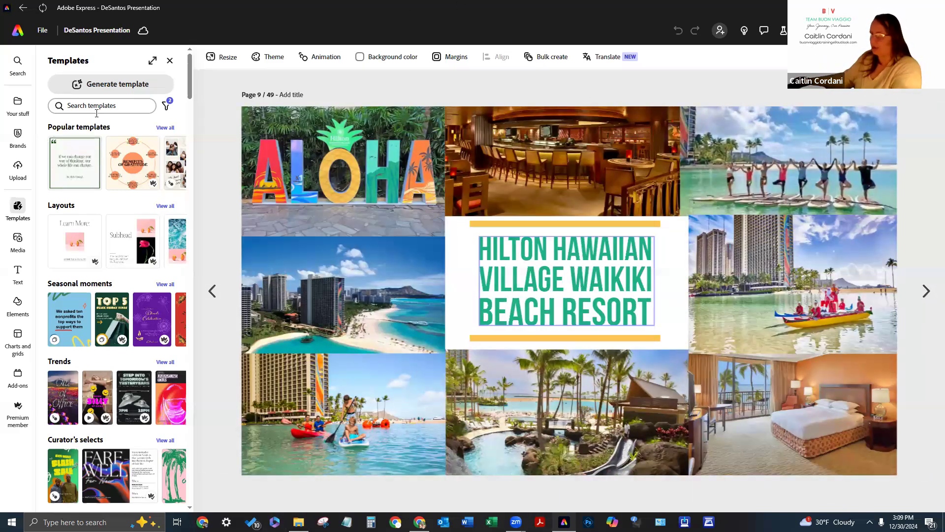
pyautogui.click(18, 30)
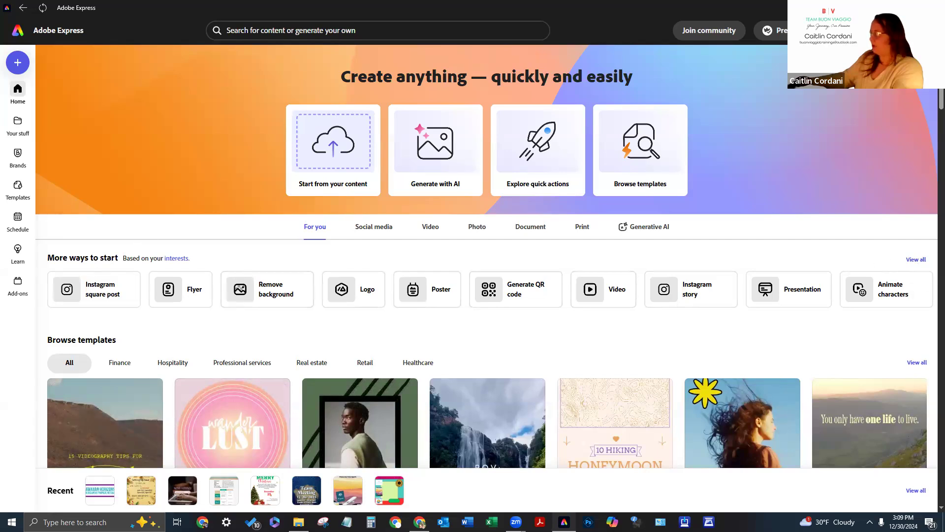
# Create a new presentation using the Cover Title template found by searching 'travel vacation'.
pyautogui.click(18, 62)
pyautogui.scroll(-2, 593, 337)
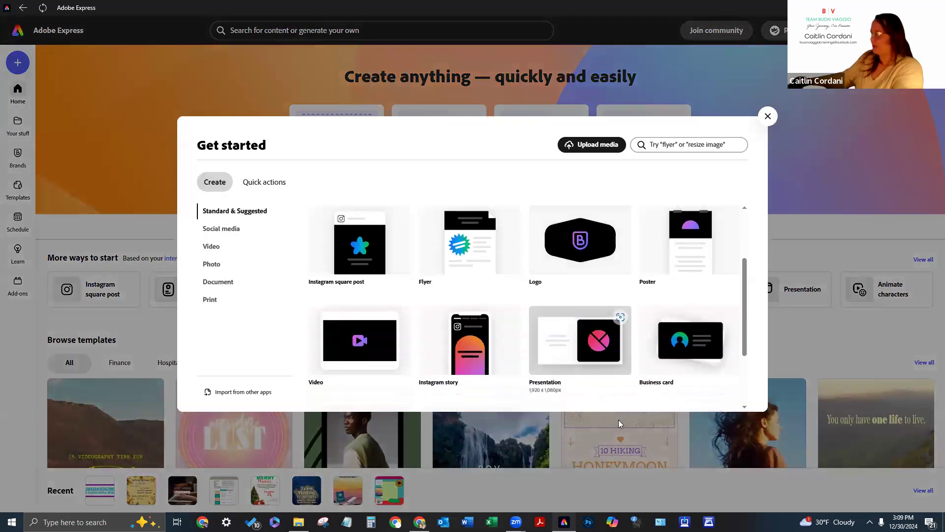
pyautogui.click(580, 340)
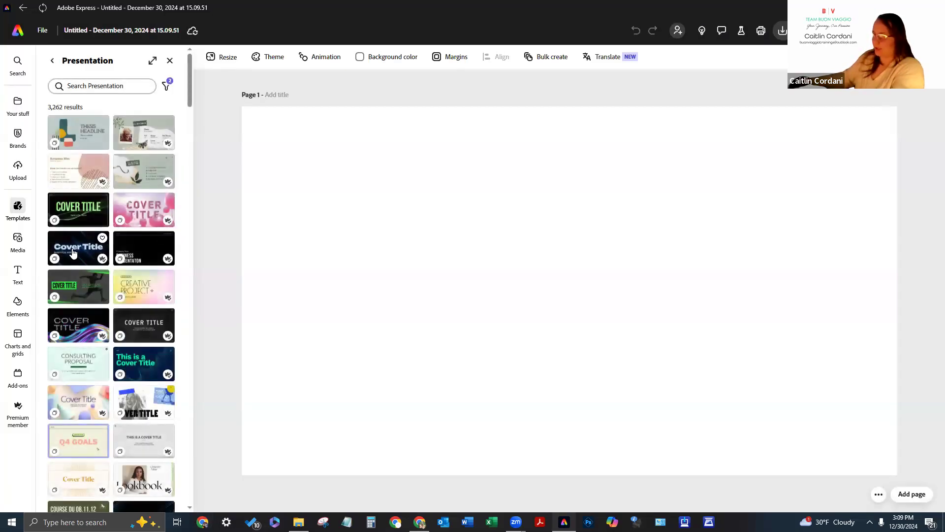
pyautogui.click(107, 86)
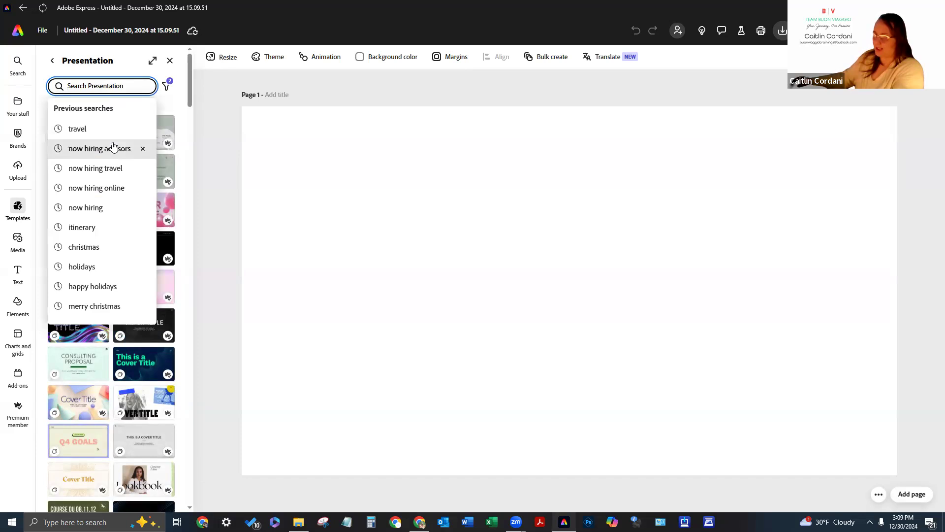
pyautogui.click(101, 129)
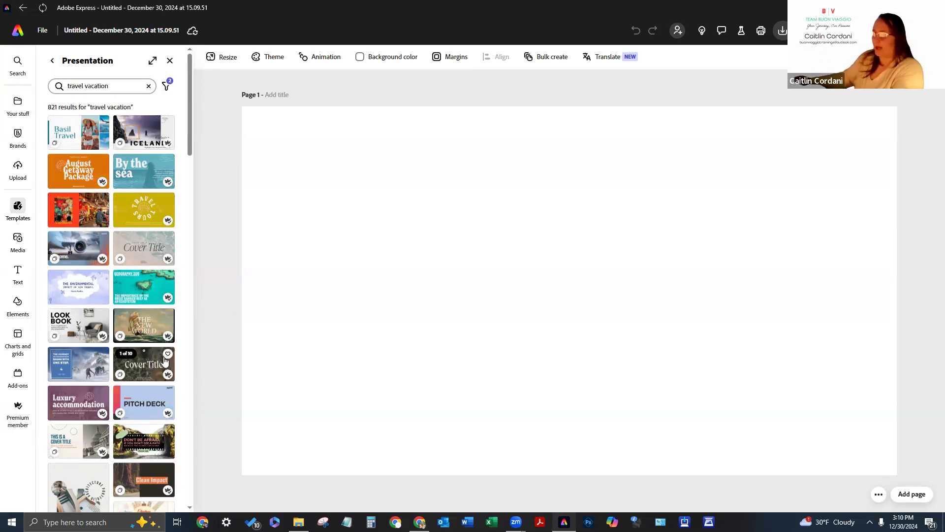
pyautogui.scroll(-3, 148, 393)
pyautogui.scroll(1, 125, 449)
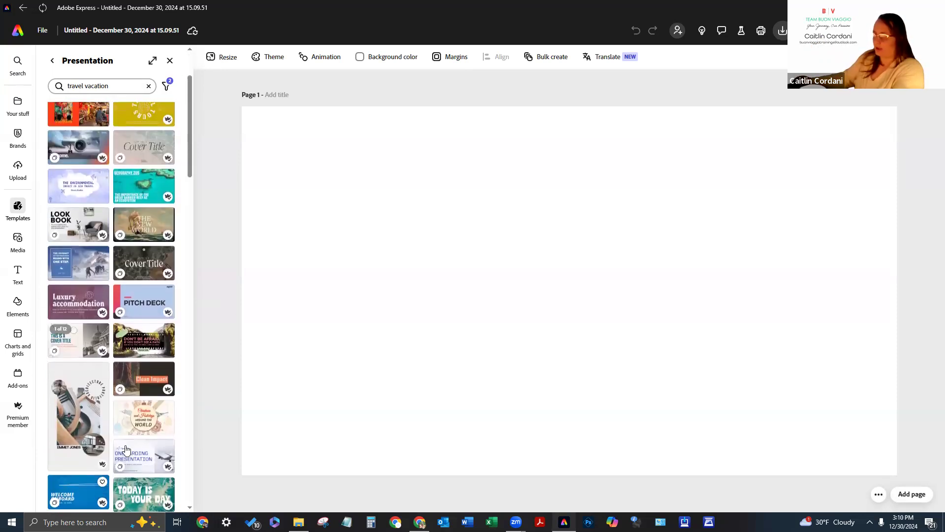
pyautogui.click(132, 146)
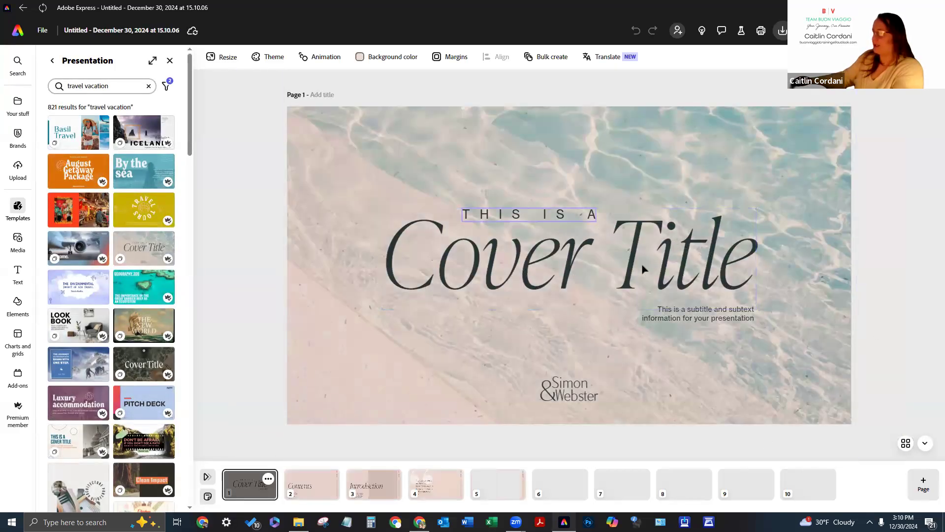
# Click into the cover title wording, then move to the Contents slide.
pyautogui.doubleClick(403, 234)
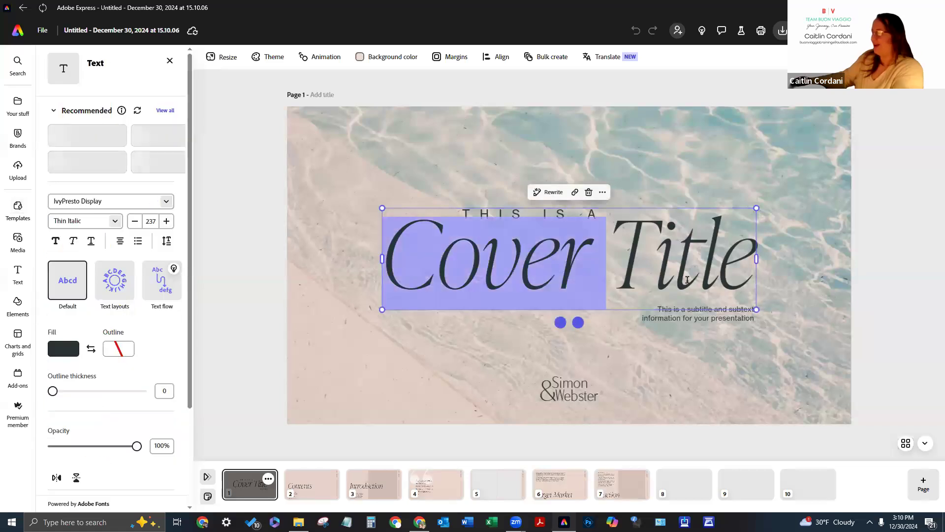
pyautogui.click(674, 256)
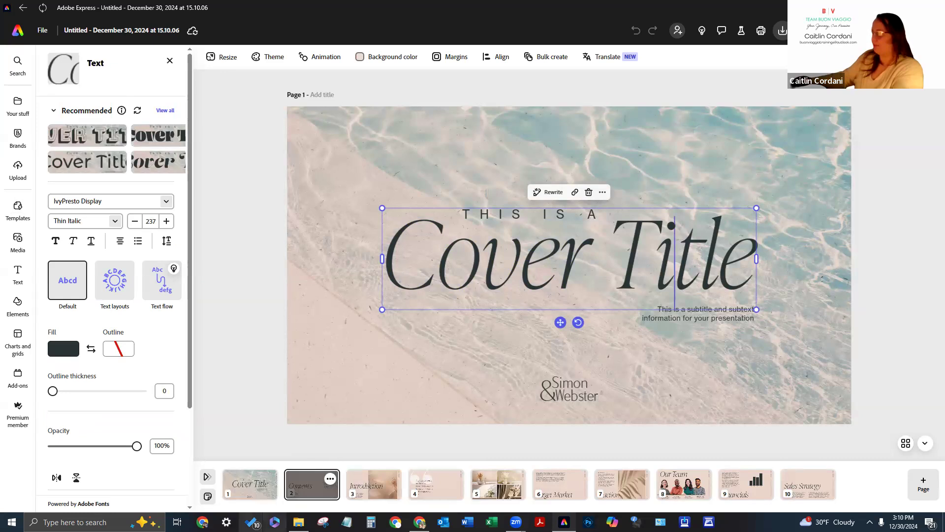
pyautogui.click(311, 484)
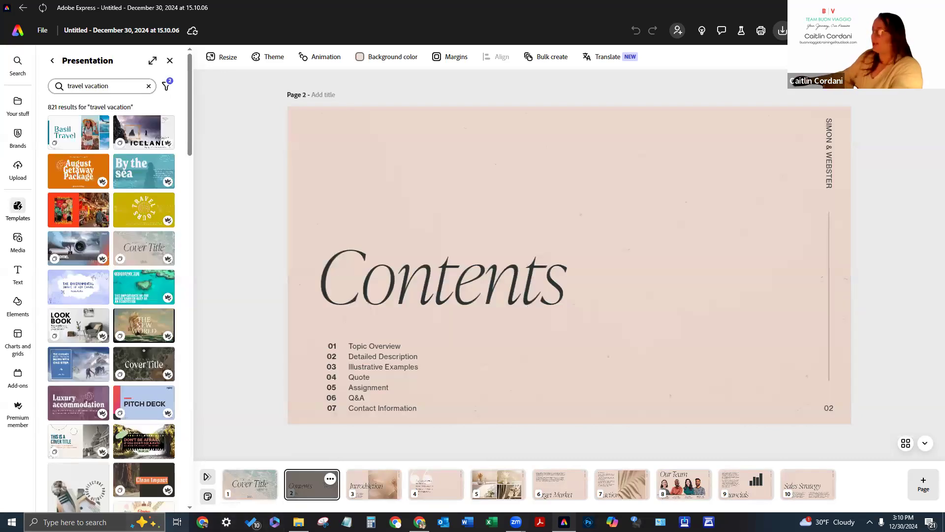
# Change the Contents slide's background colour from pink to white.
pyautogui.click(525, 210)
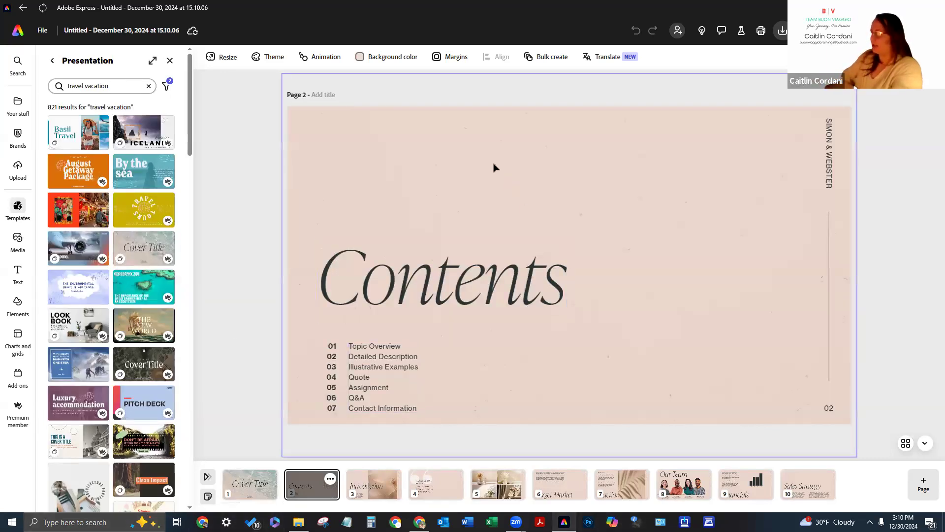
pyautogui.click(362, 65)
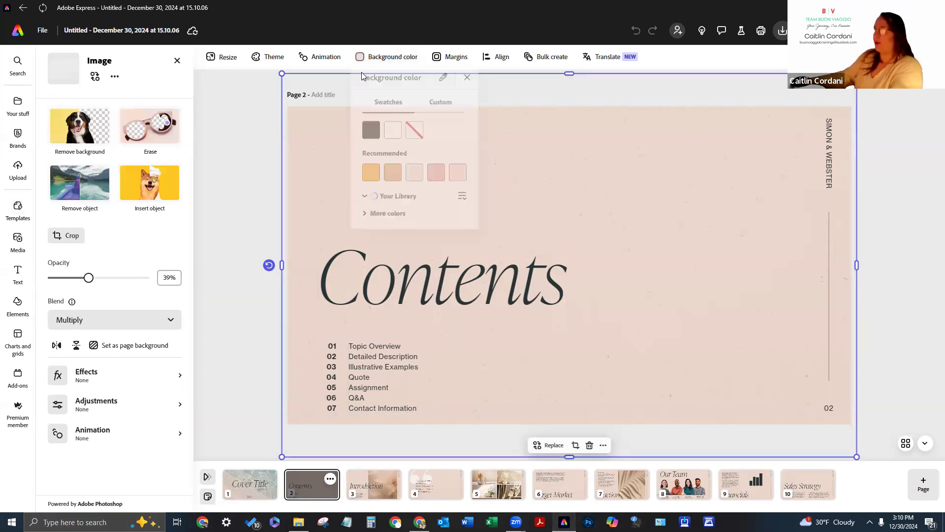
pyautogui.click(389, 138)
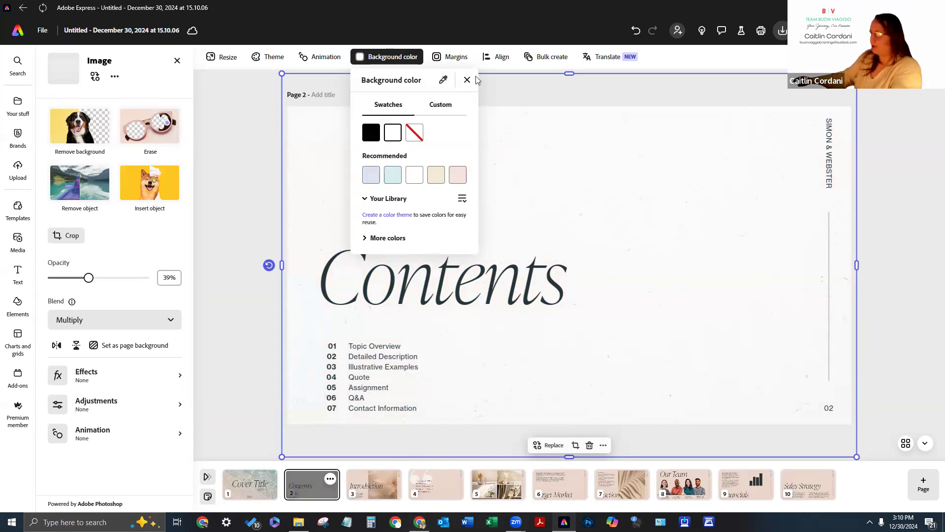
pyautogui.click(529, 148)
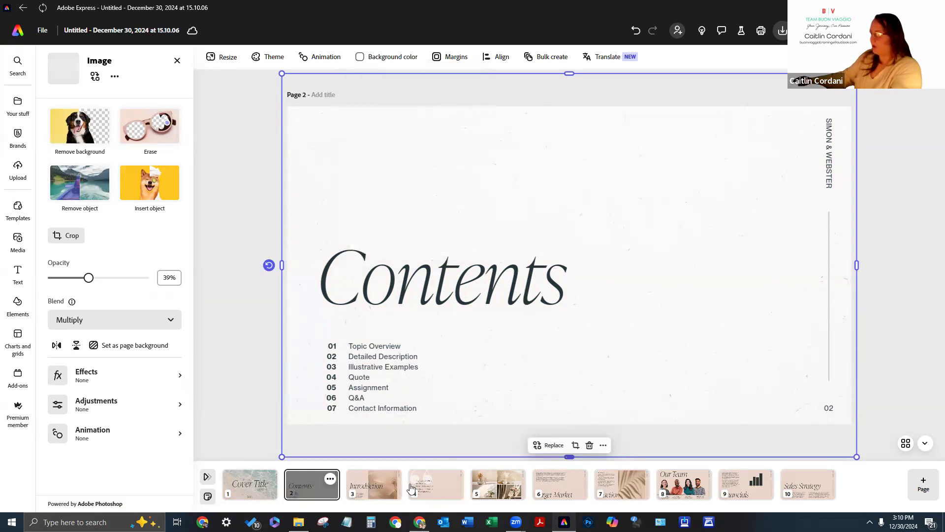
pyautogui.click(411, 487)
# Give the Introduction slide a custom light peach background (#F0D6C5) sampled from the flower photo.
pyautogui.click(390, 487)
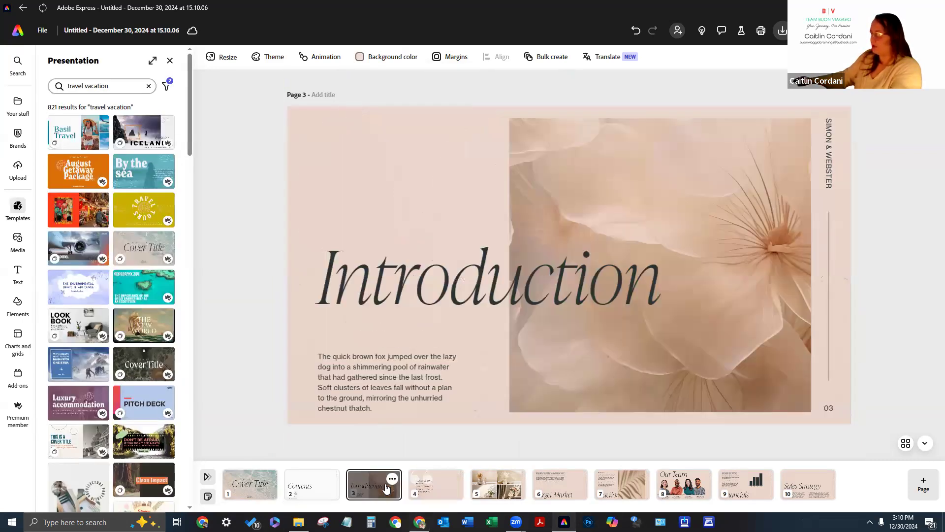
pyautogui.click(376, 57)
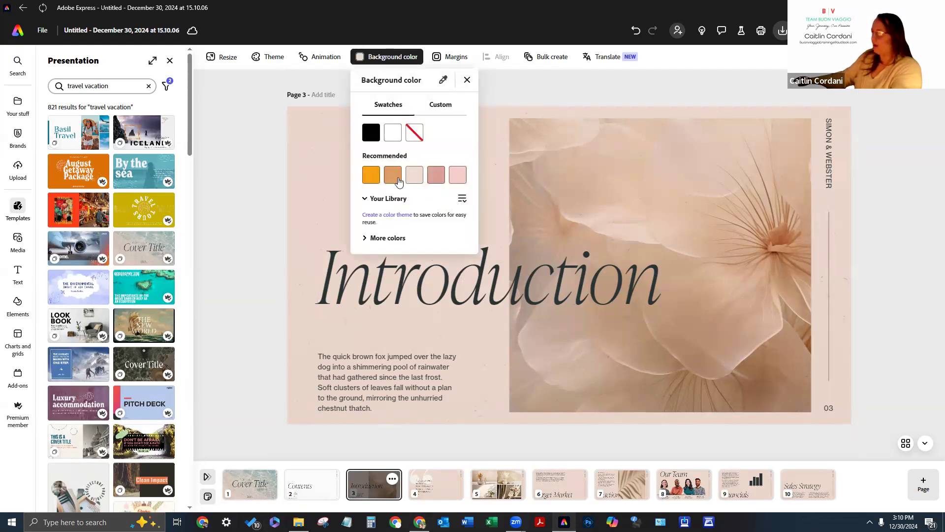
pyautogui.click(393, 175)
pyautogui.click(413, 178)
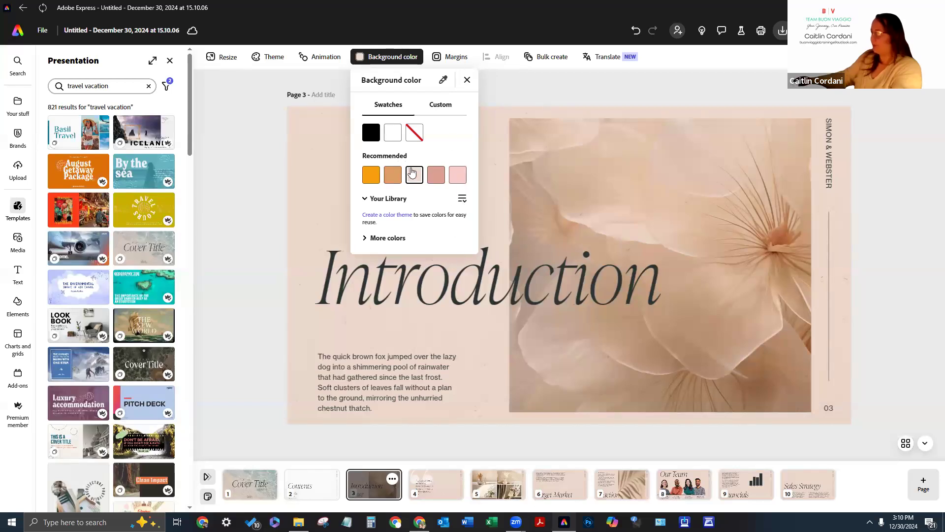
pyautogui.click(443, 81)
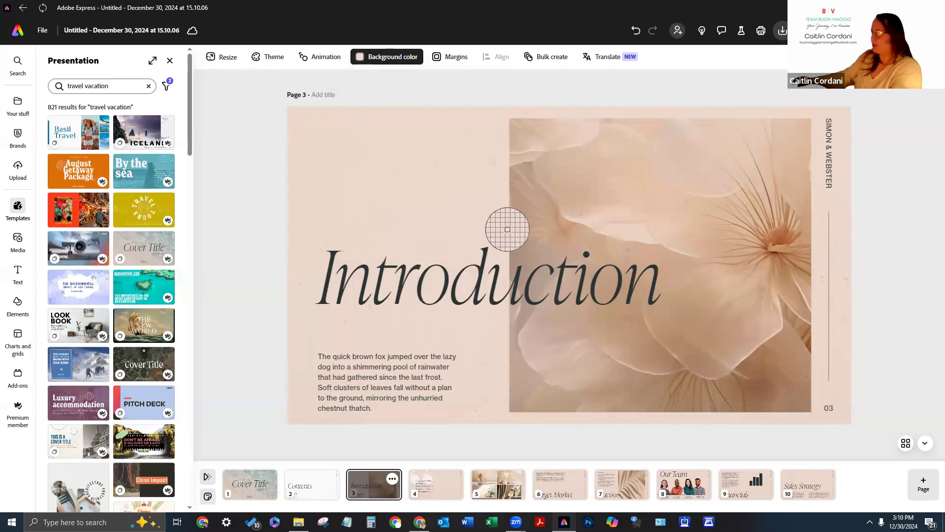
pyautogui.click(560, 229)
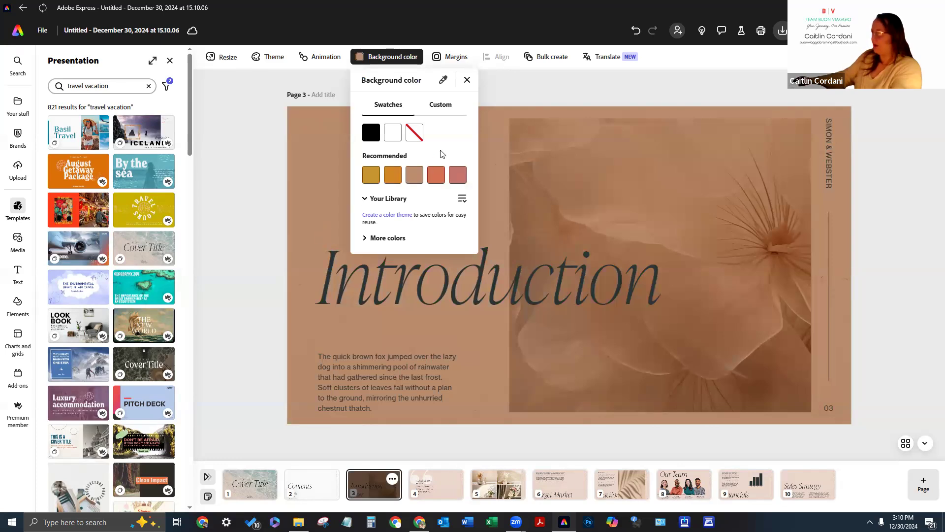
pyautogui.click(440, 105)
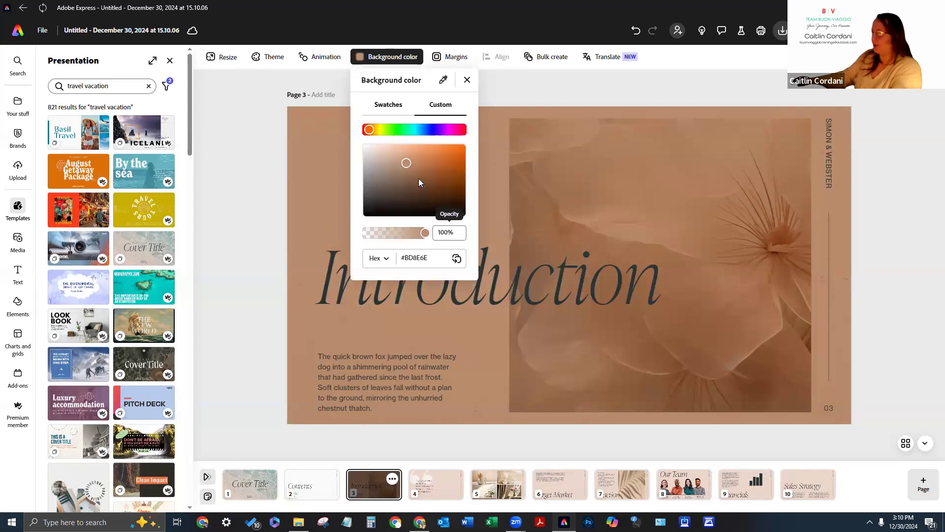
pyautogui.moveTo(400, 159); pyautogui.dragTo(381, 148)
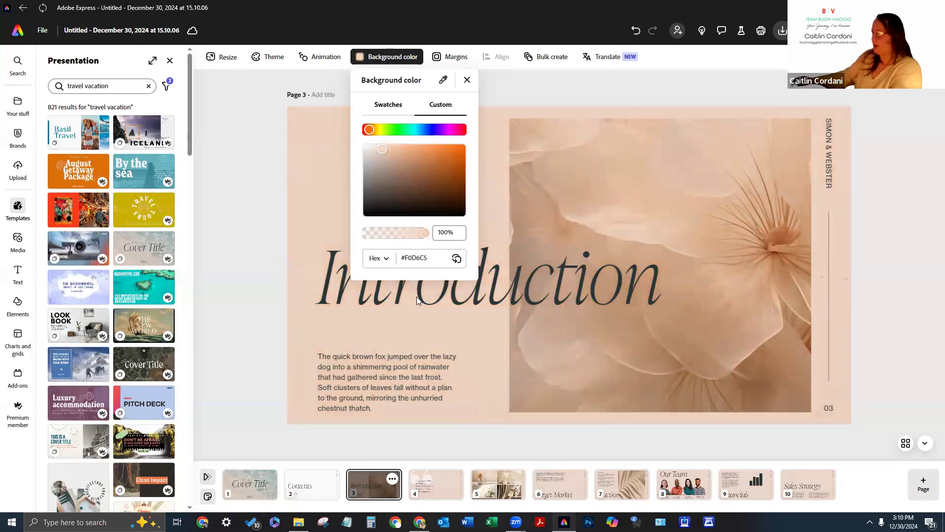
pyautogui.click(447, 486)
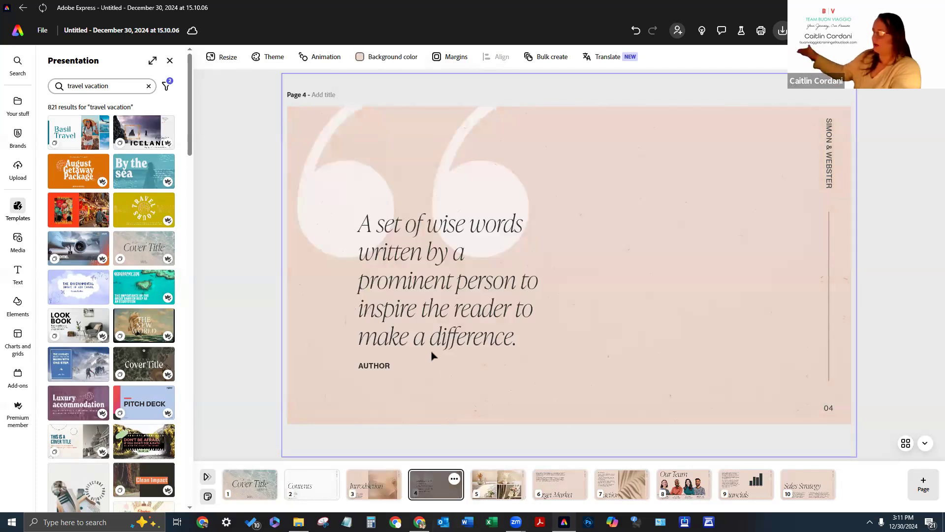
pyautogui.click(430, 355)
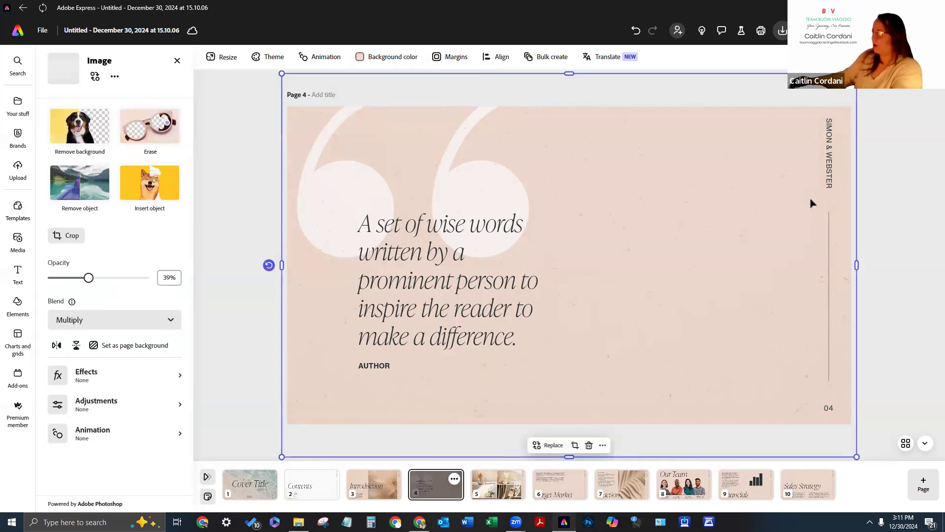
pyautogui.click(386, 57)
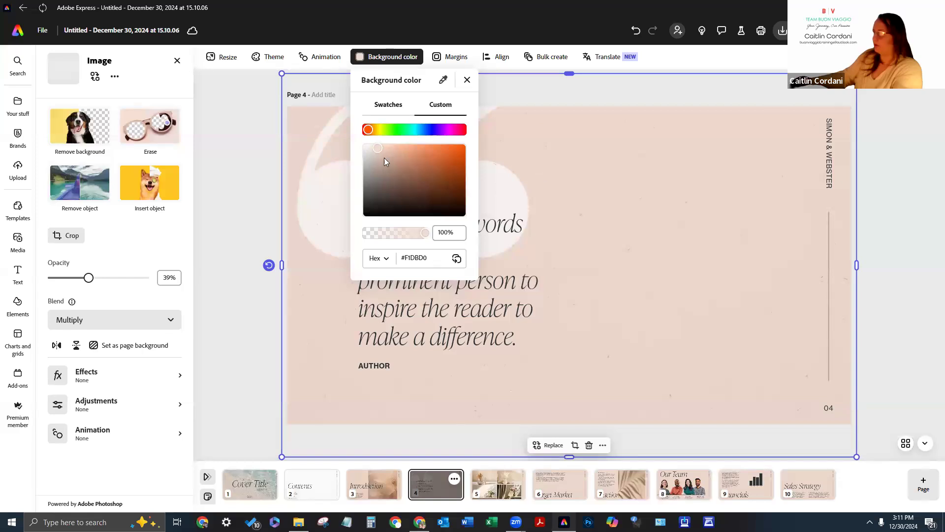
pyautogui.click(532, 180)
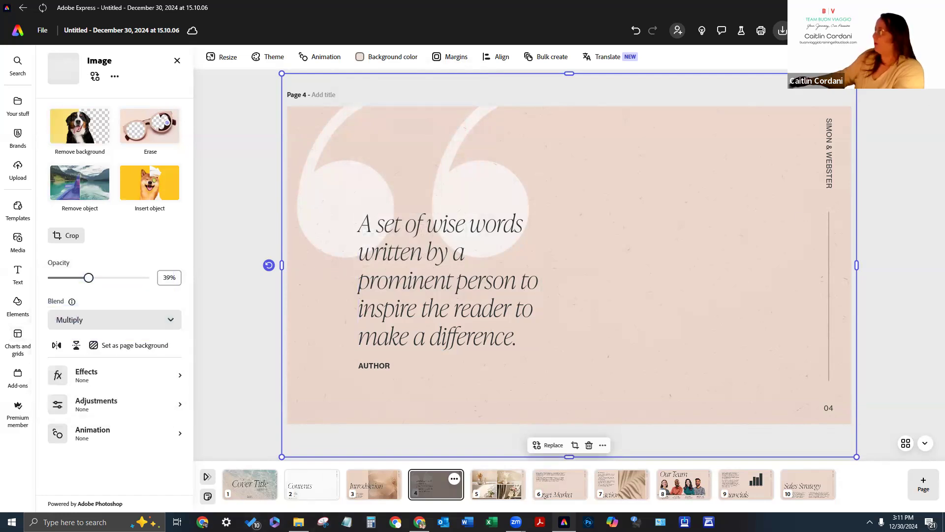
# Widen the AUTHOR text box and replace AUTHOR with the presenter's full name.
pyautogui.moveTo(917, 305)
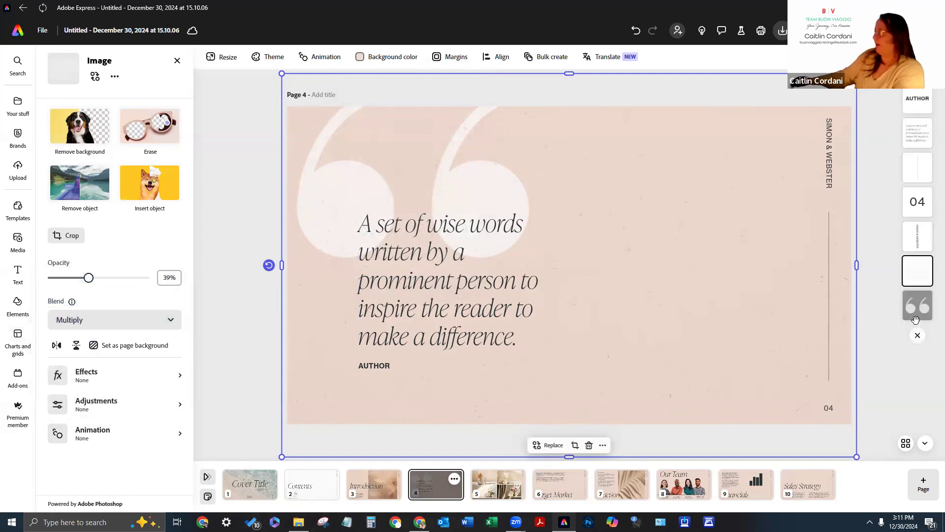
pyautogui.click(917, 101)
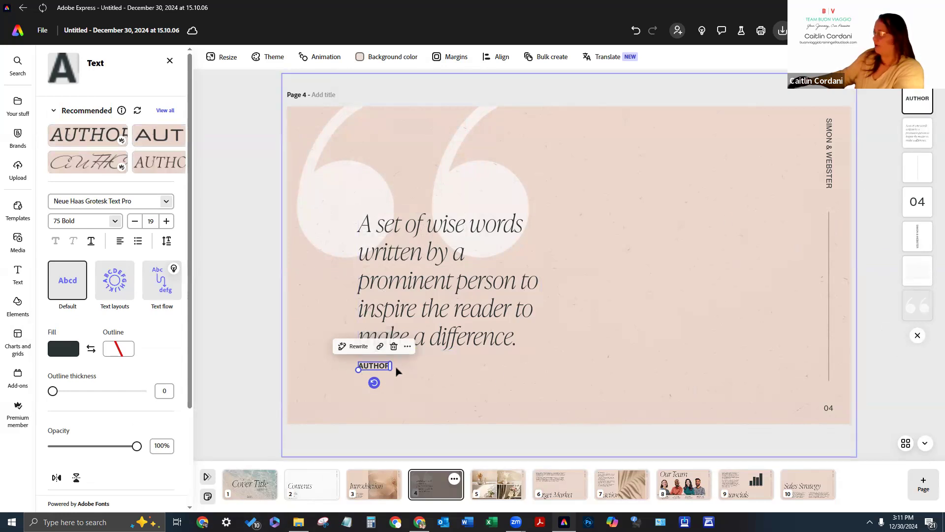
pyautogui.moveTo(398, 367); pyautogui.dragTo(422, 366)
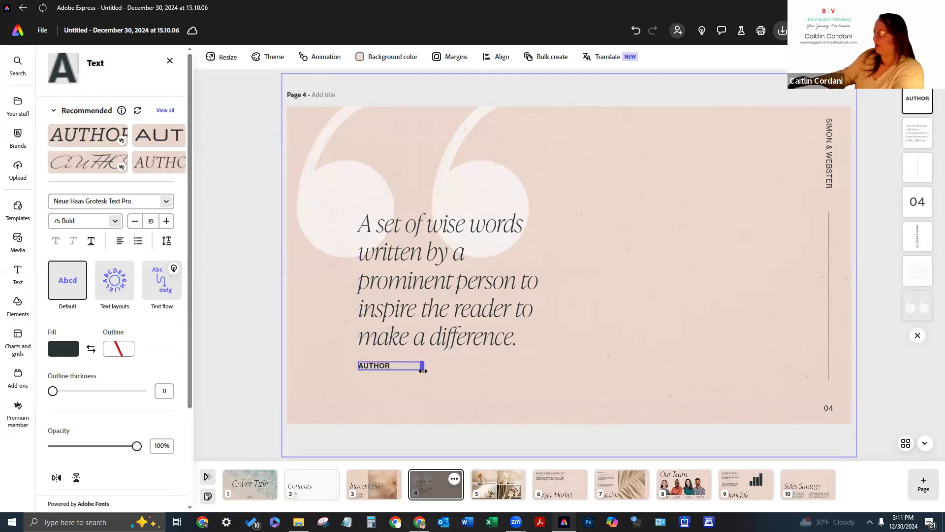
pyautogui.click(401, 370)
pyautogui.doubleClick(401, 365)
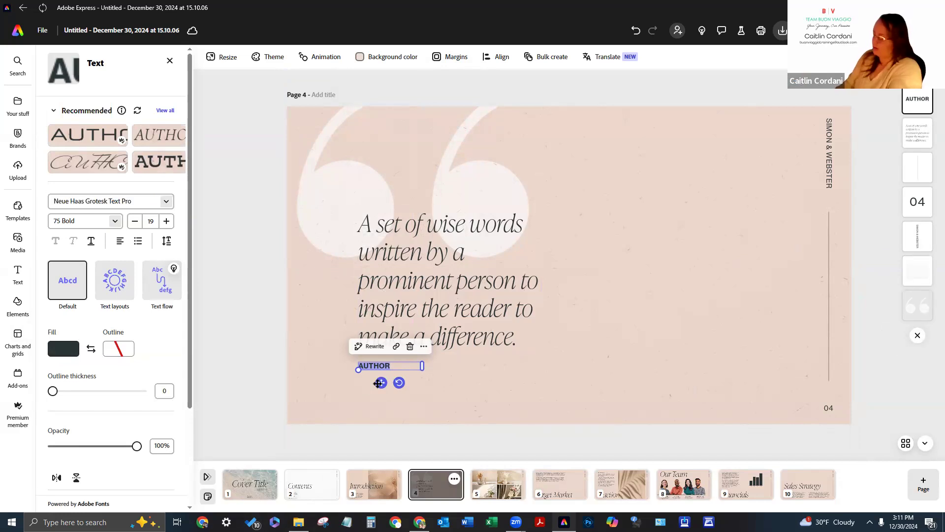
pyautogui.write('Caitlin Cordani')
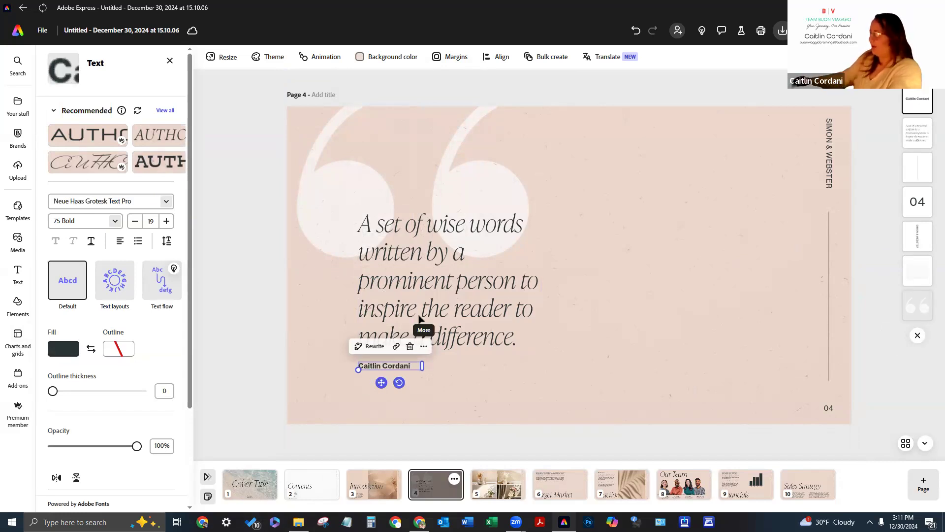
# Replace the quote with 'Travel is something that everyone deserves. Travel agents can make that affordable.'.
pyautogui.click(909, 142)
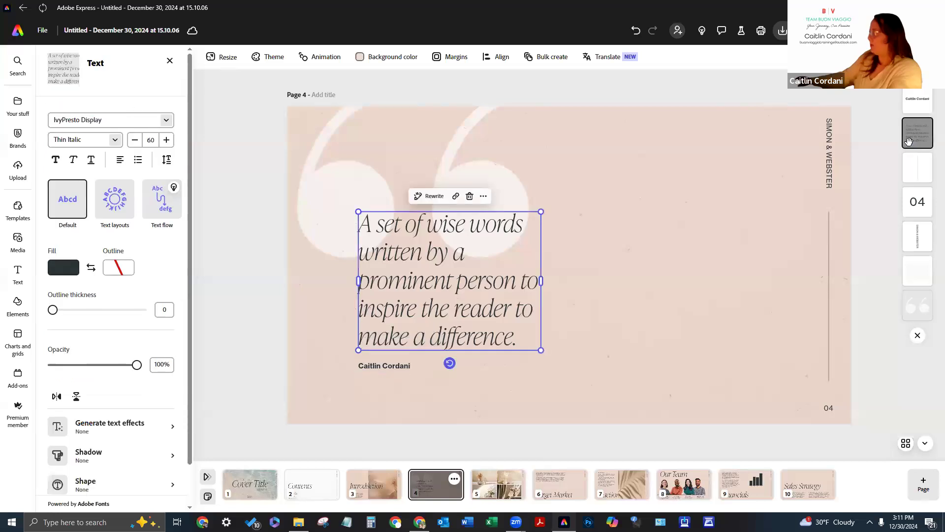
pyautogui.doubleClick(503, 319)
pyautogui.moveTo(522, 336); pyautogui.dragTo(359, 223)
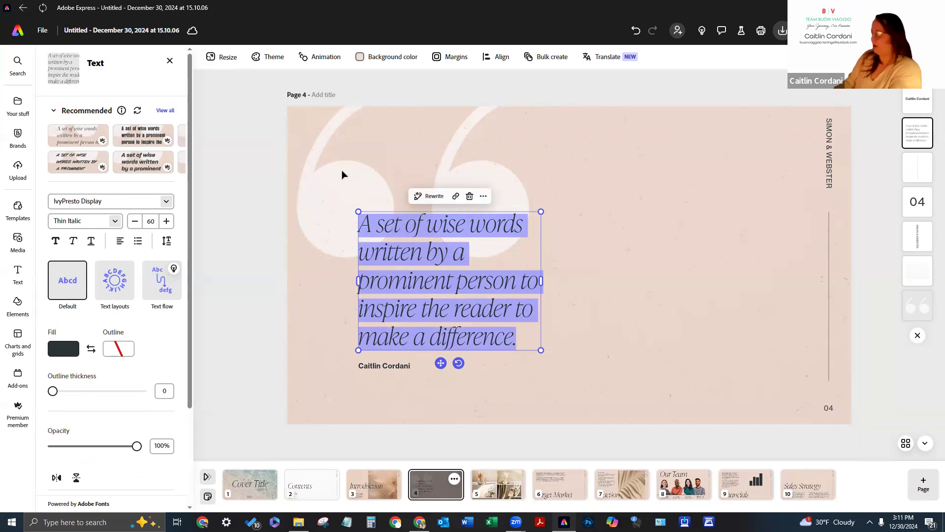
pyautogui.write('Travel i')
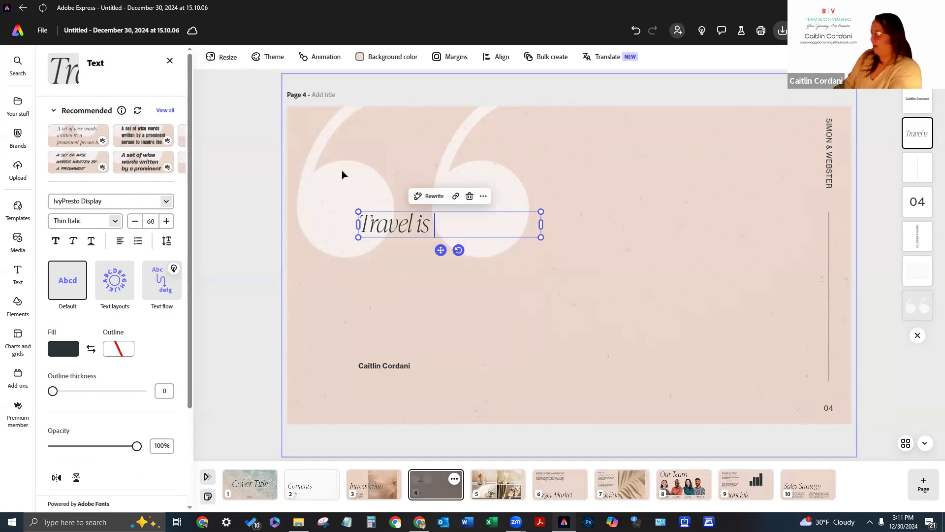
pyautogui.write('some')
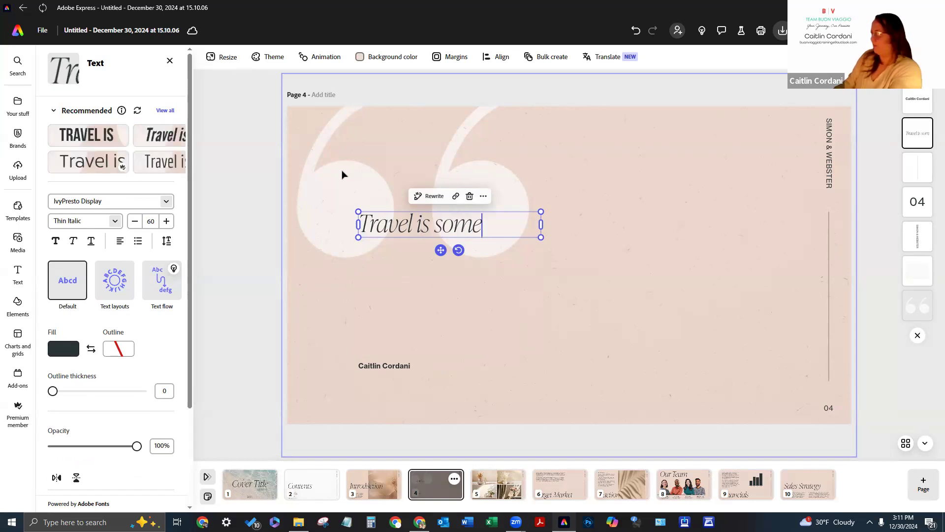
pyautogui.write('thing that every')
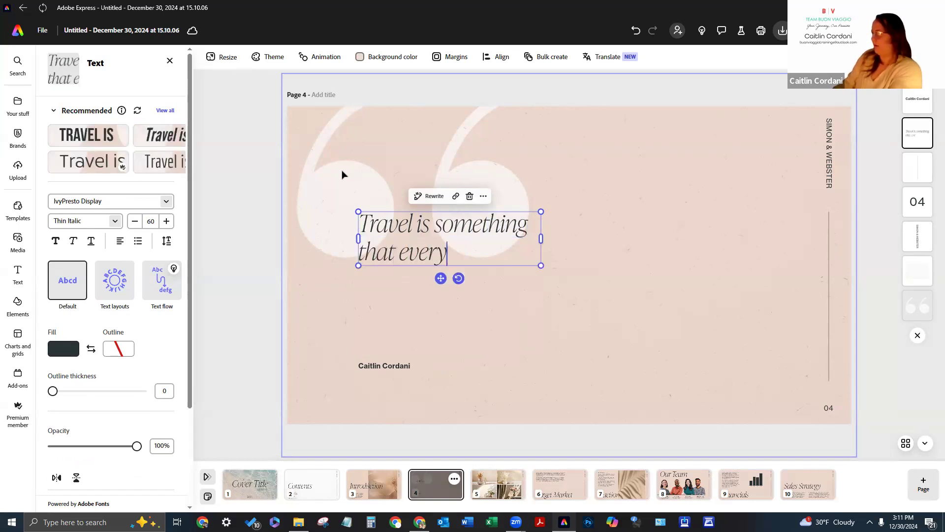
pyautogui.write('one x')
pyautogui.press('BackSpace')
pyautogui.write('expe')
pyautogui.press('BackSpace')
pyautogui.press('BackSpace')
pyautogui.press('BackSpace')
pyautogui.press('BackSpace')
pyautogui.write('deserve')
pyautogui.press('BackSpace')
pyautogui.write('es.')
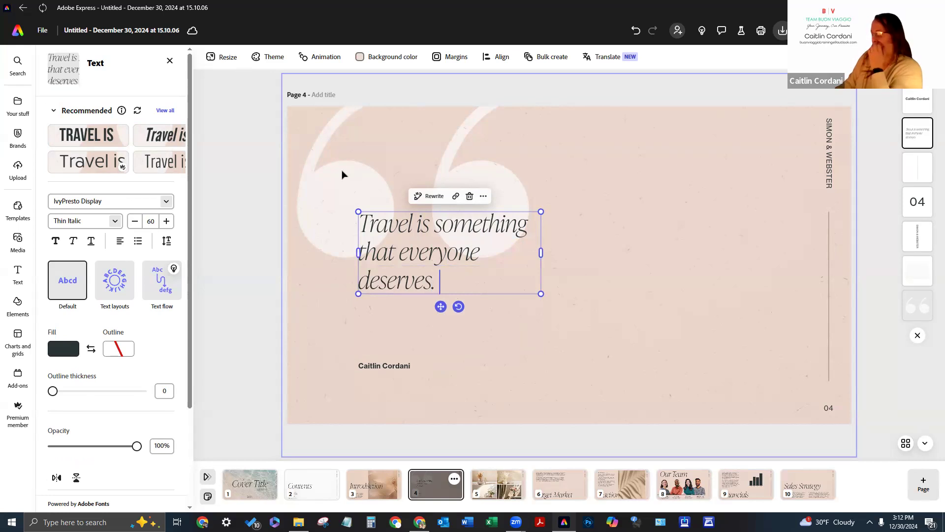
pyautogui.write(' To')
pyautogui.press('BackSpace')
pyautogui.write('ravel')
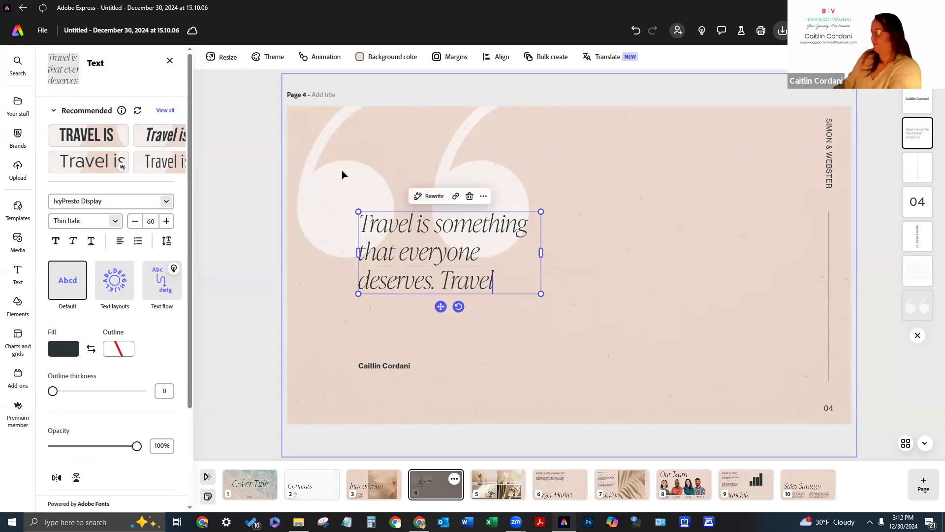
pyautogui.write(' agents can make')
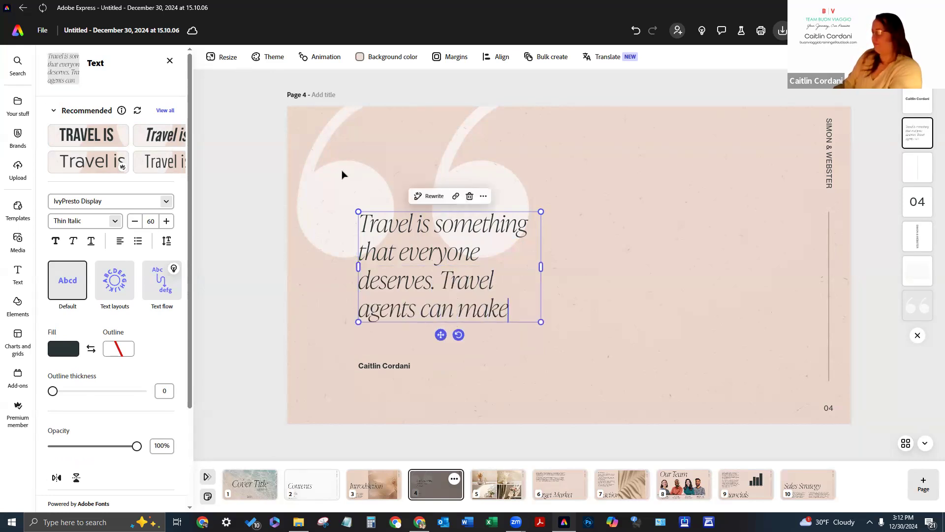
pyautogui.write(' that affordable.')
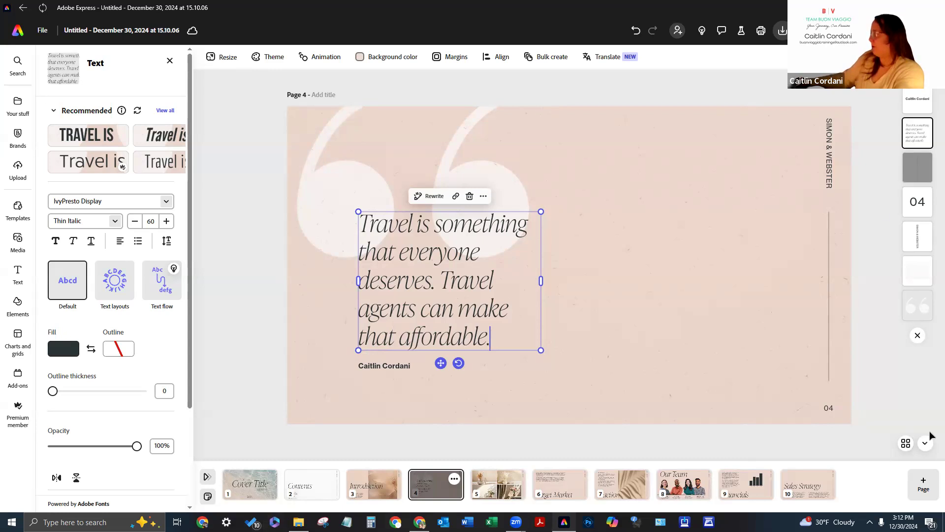
pyautogui.click(918, 171)
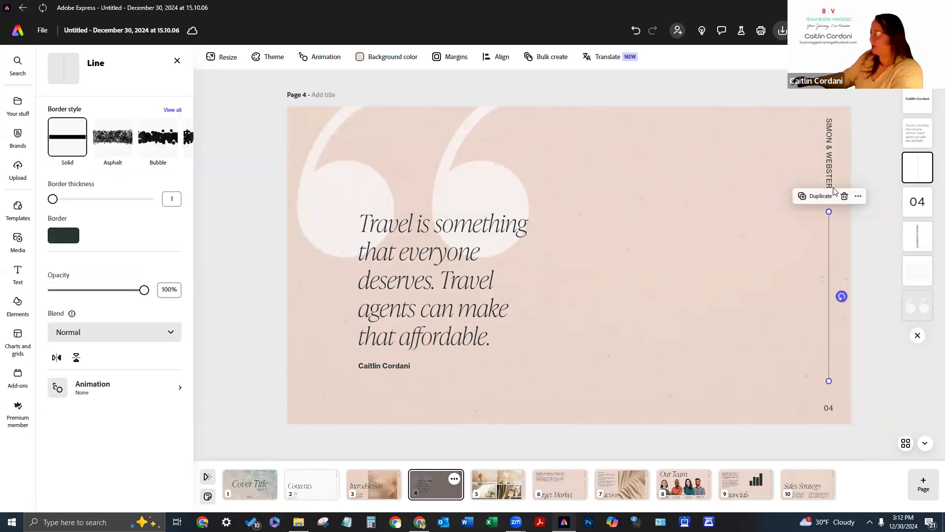
# Duplicate the vertical divider line, rotate the copy horizontal and place it under the author name.
pyautogui.click(820, 196)
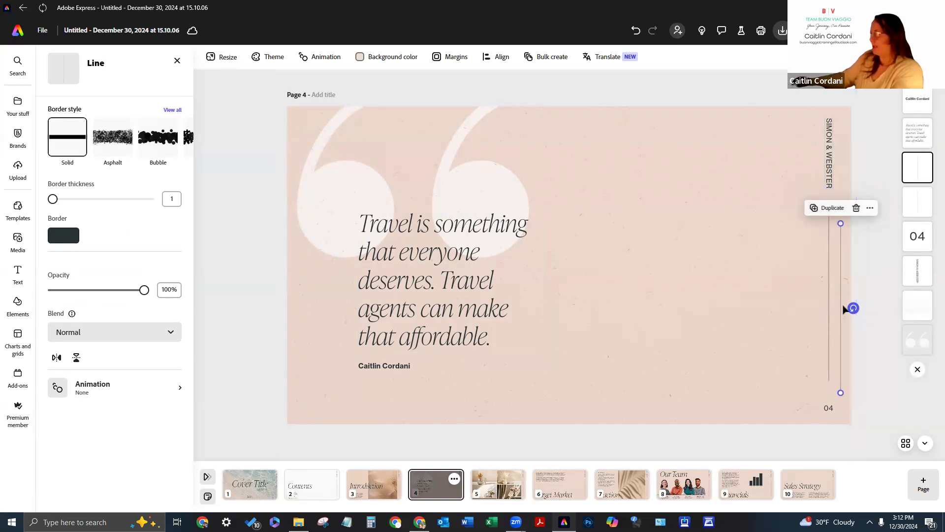
pyautogui.moveTo(840, 307); pyautogui.dragTo(609, 347)
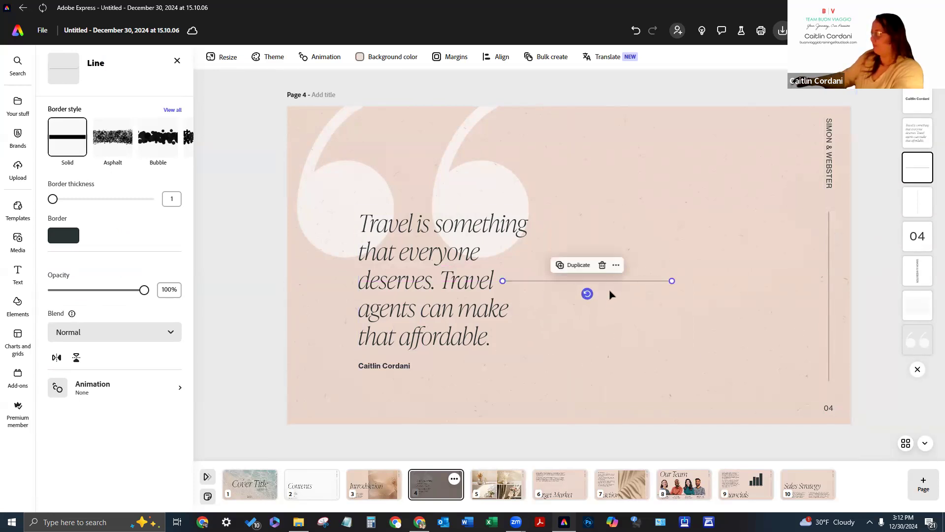
pyautogui.moveTo(588, 294); pyautogui.dragTo(435, 379)
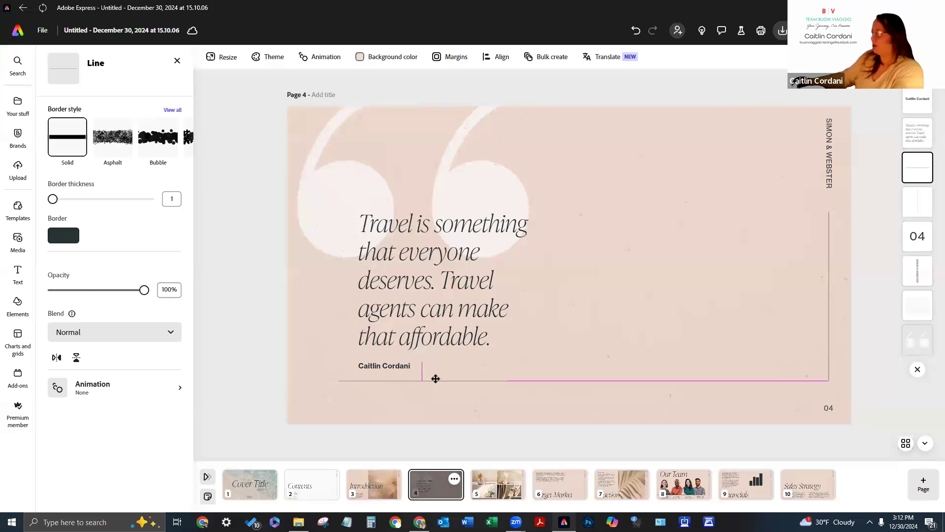
pyautogui.moveTo(435, 379); pyautogui.dragTo(436, 378)
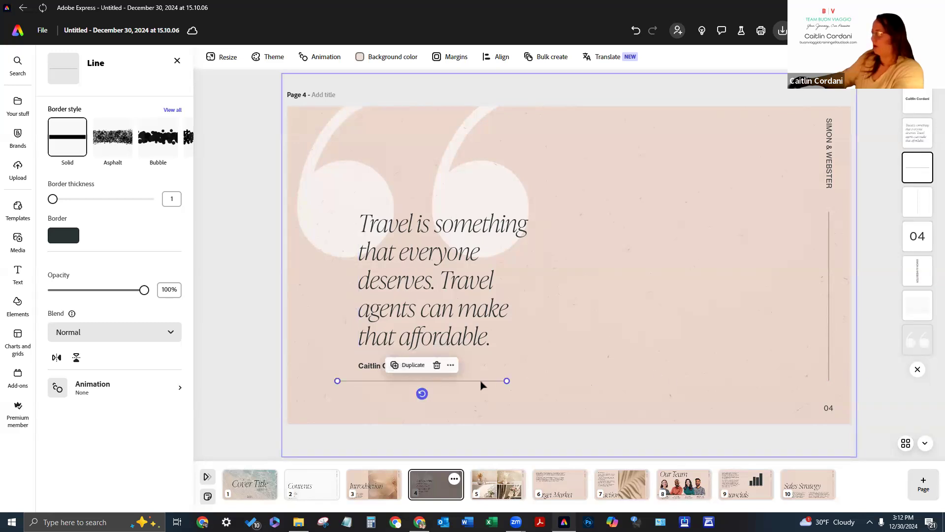
pyautogui.click(829, 384)
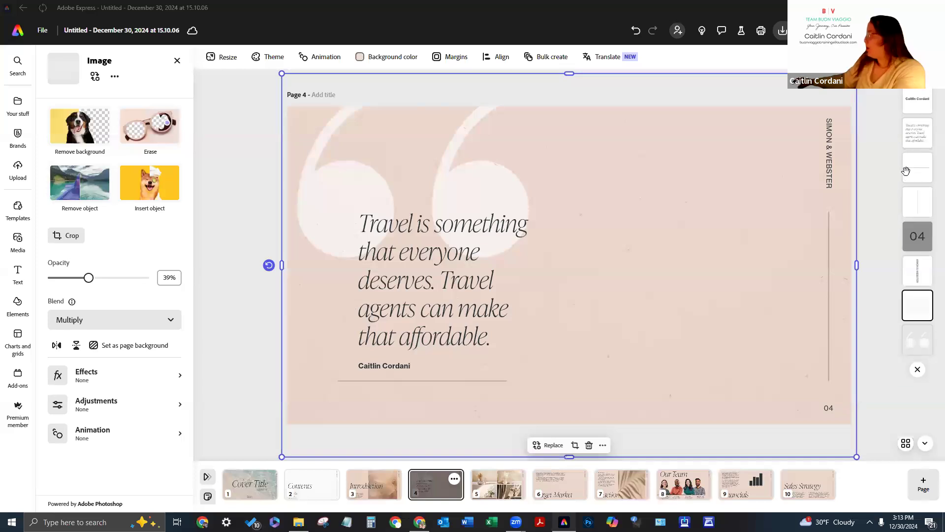
# Replace the vertical SIMON & WEBSTER text with 'Buon Viaggio Bookings', aligned with the divider.
pyautogui.click(918, 237)
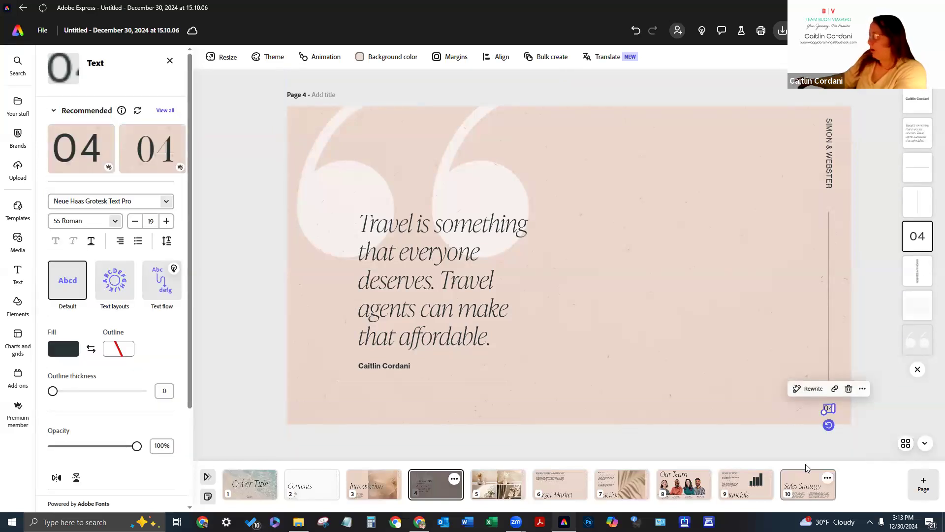
pyautogui.click(918, 271)
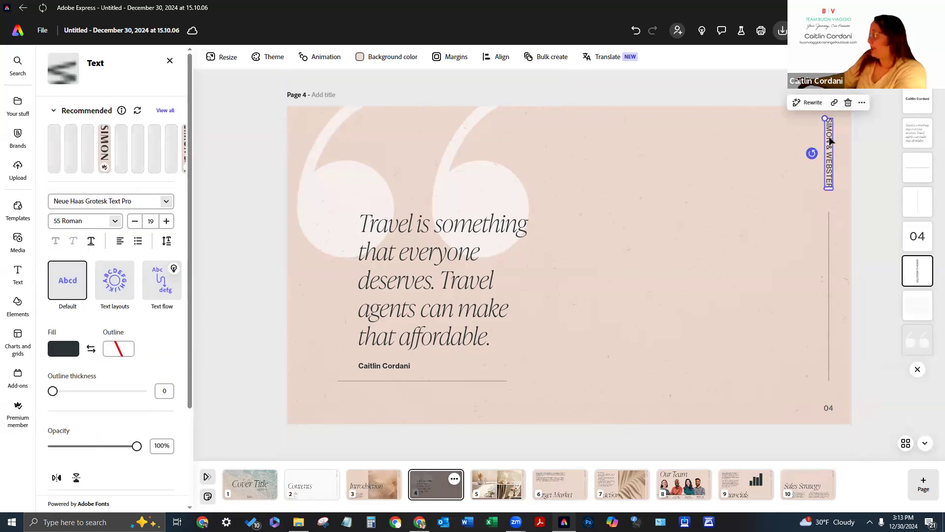
pyautogui.click(829, 150)
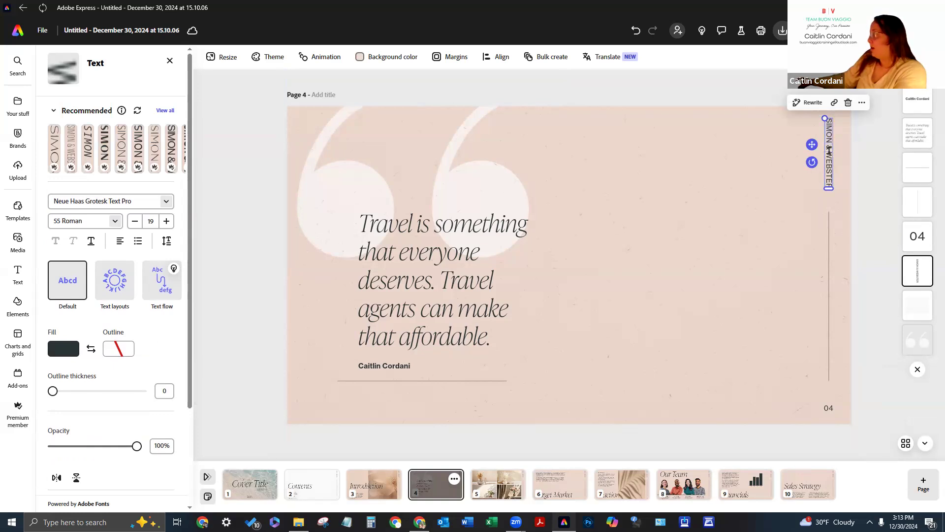
pyautogui.tripleClick(829, 150)
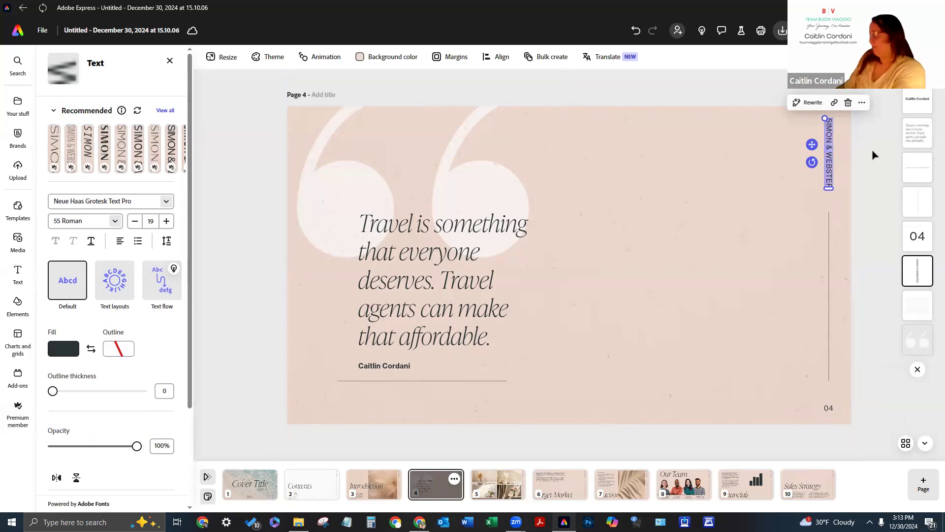
pyautogui.press('BackSpace')
pyautogui.write('Buo')
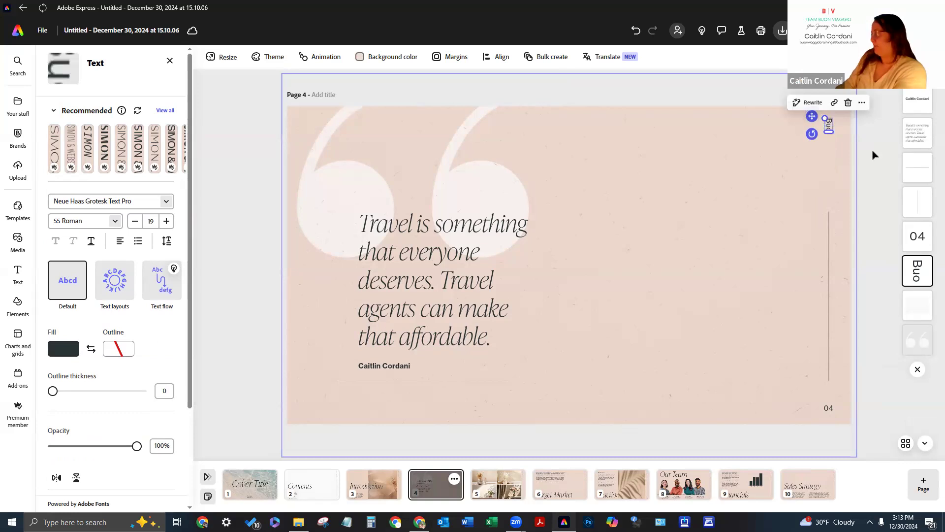
pyautogui.write('n Viaggio')
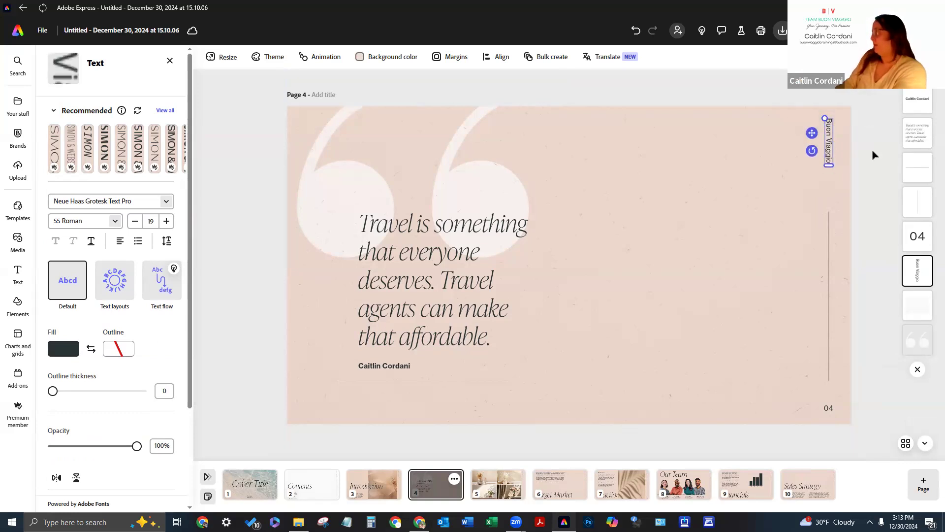
pyautogui.write(' Bookings')
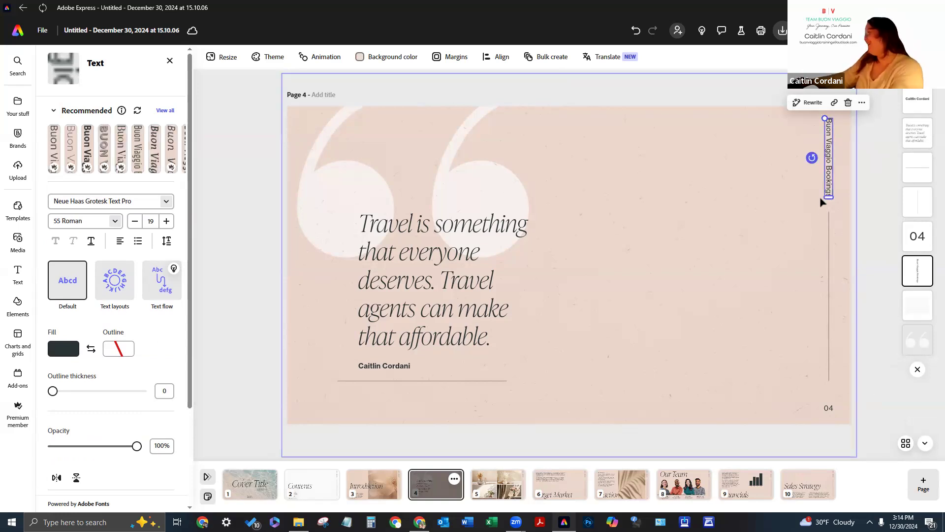
pyautogui.moveTo(825, 182)
pyautogui.mouseDown()
pyautogui.moveTo(804, 183)
pyautogui.moveTo(827, 190)
pyautogui.mouseUp()
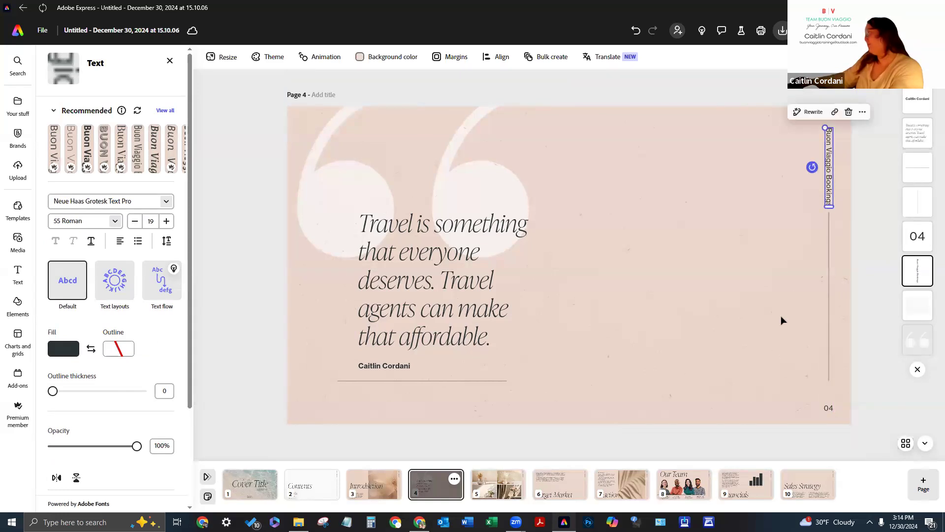
pyautogui.press('Escape')
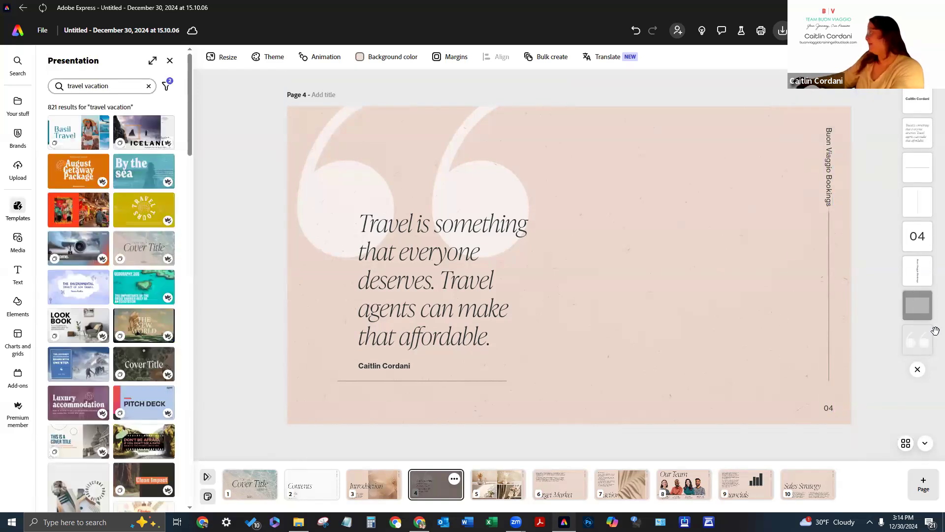
# Select the quote slide's faint background texture image to show its Image settings.
pyautogui.press('Tab')
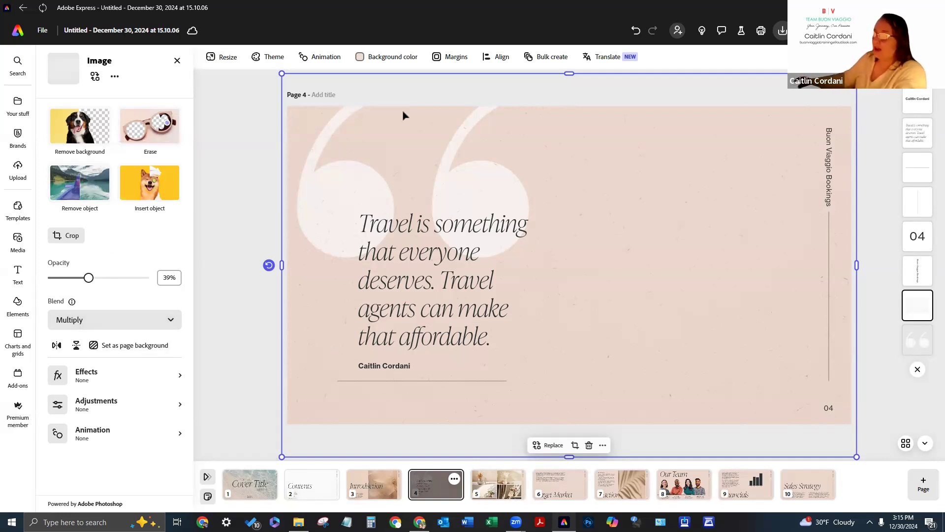
# Open the Replace from menu for the quote slide's background image.
pyautogui.click(94, 77)
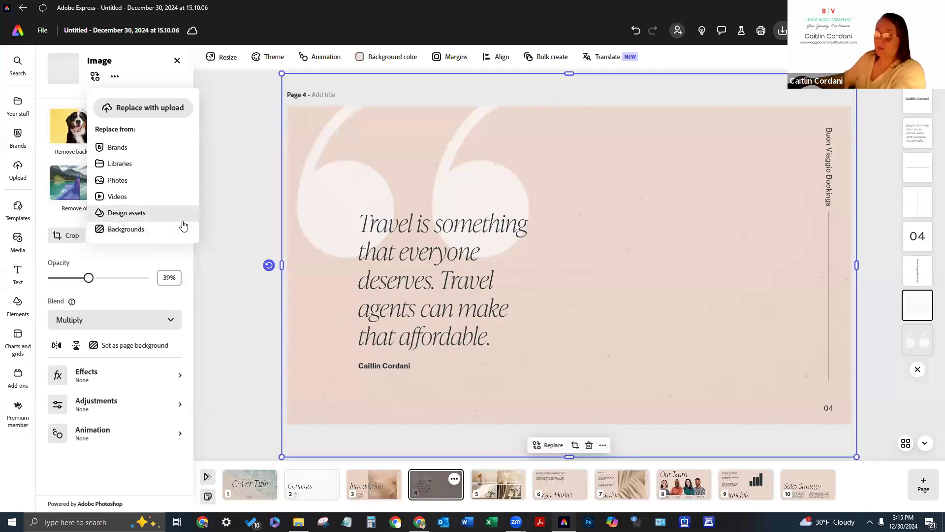
# Add the cruise-ship illustration from the 'travel vacation' elements to the page 4 quote slide.
pyautogui.click(156, 230)
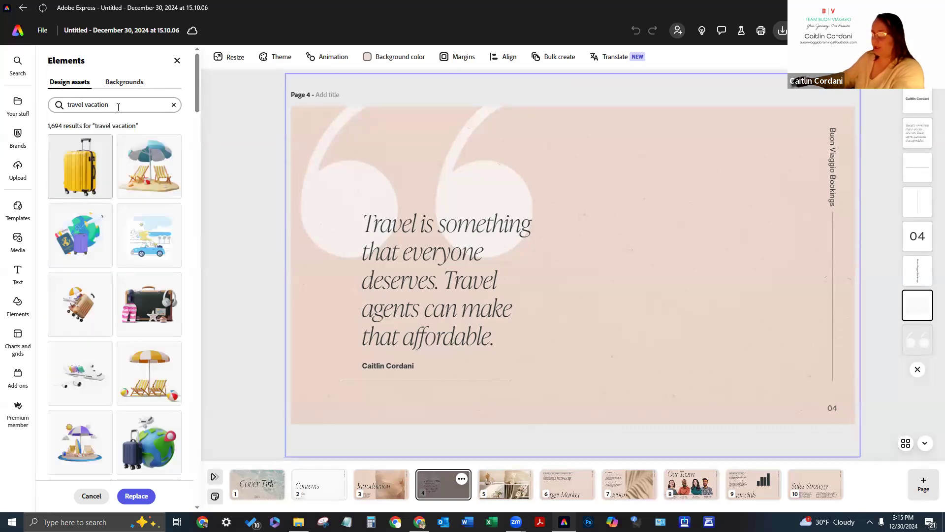
pyautogui.scroll(-6, 96, 376)
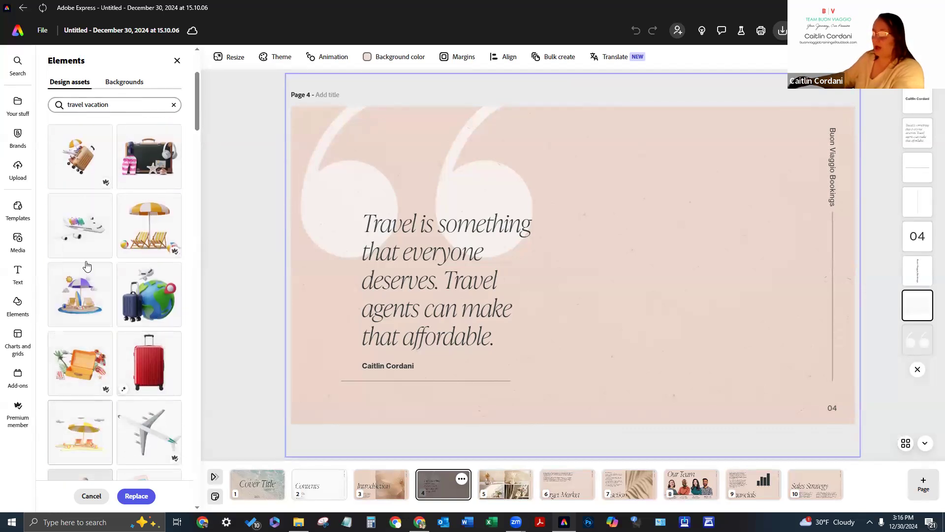
pyautogui.scroll(-3, 160, 297)
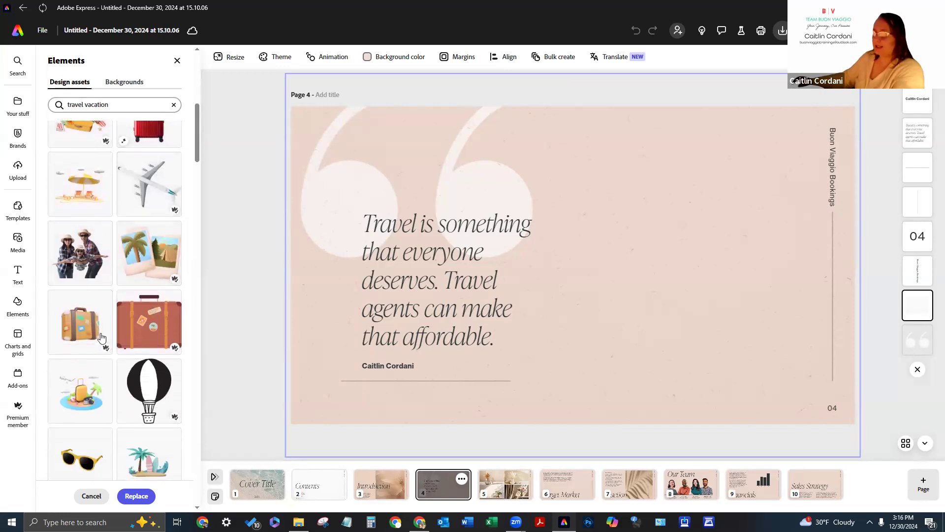
pyautogui.scroll(-5, 167, 224)
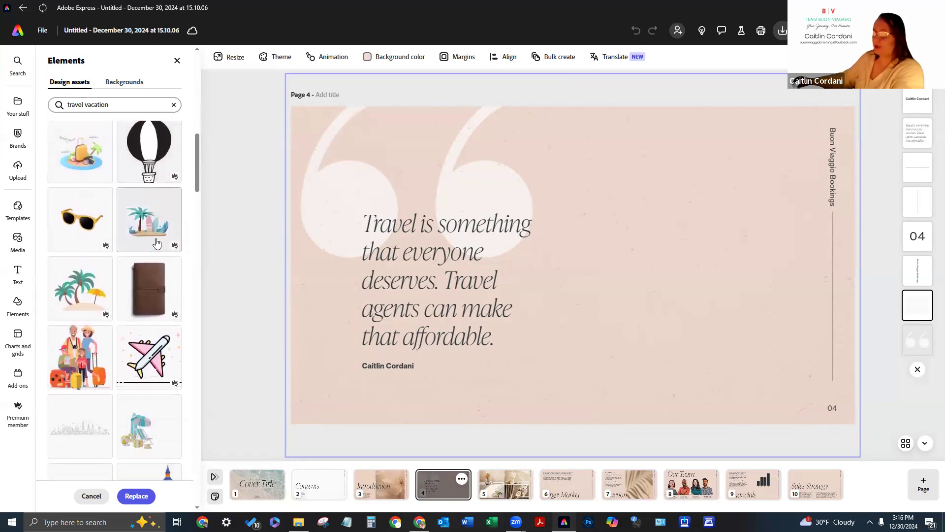
pyautogui.scroll(-2, 119, 347)
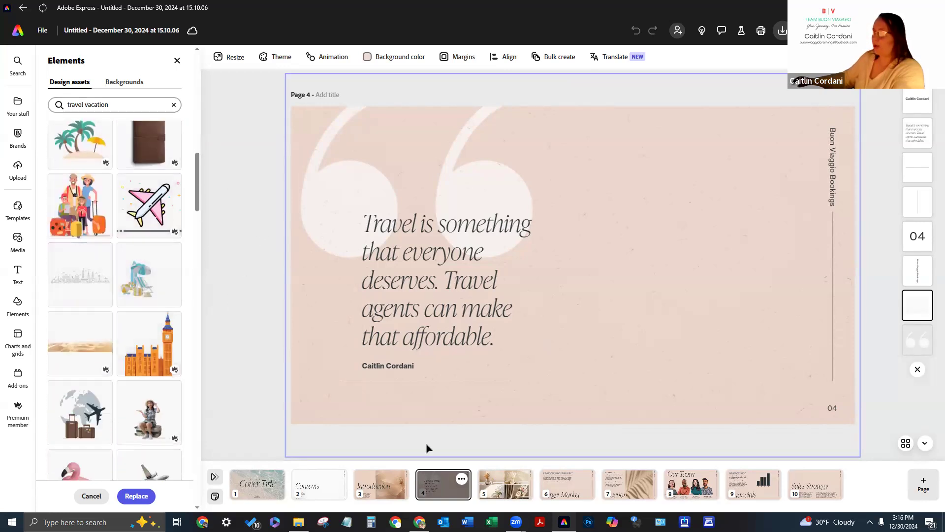
pyautogui.scroll(-3, 158, 308)
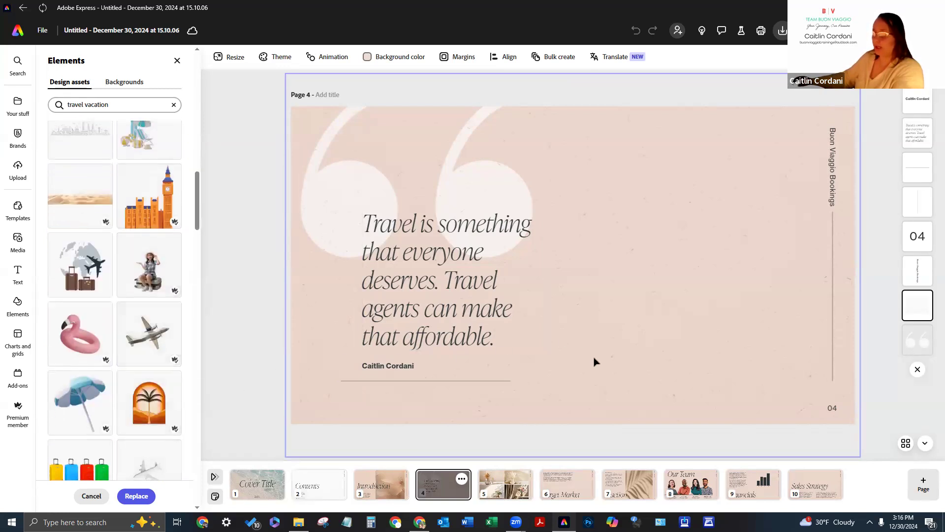
pyautogui.scroll(-4, 128, 389)
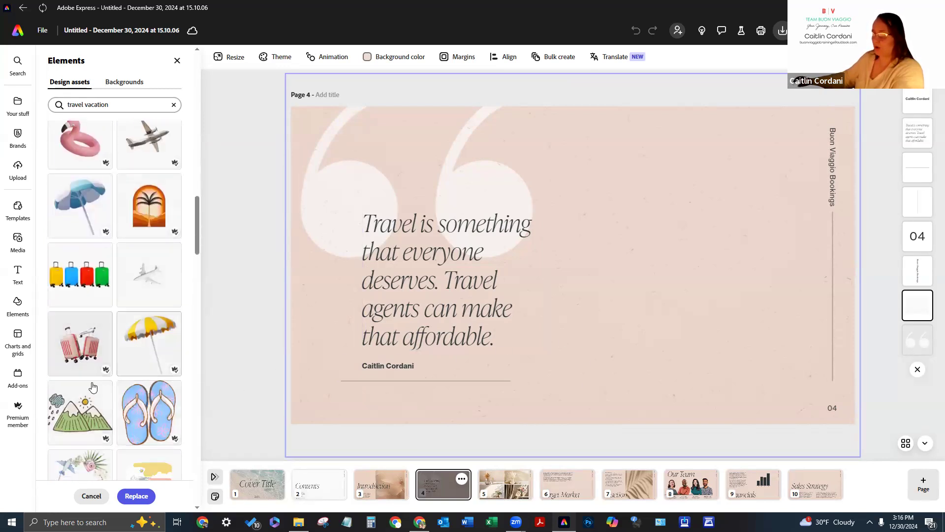
pyautogui.scroll(-2, 105, 387)
pyautogui.scroll(-5, 81, 387)
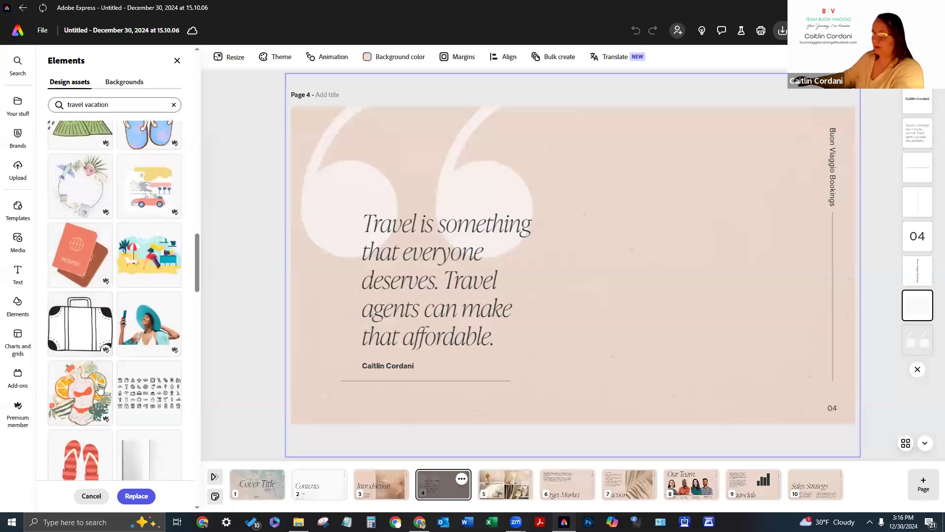
pyautogui.scroll(-2, 105, 369)
pyautogui.scroll(-4, 105, 369)
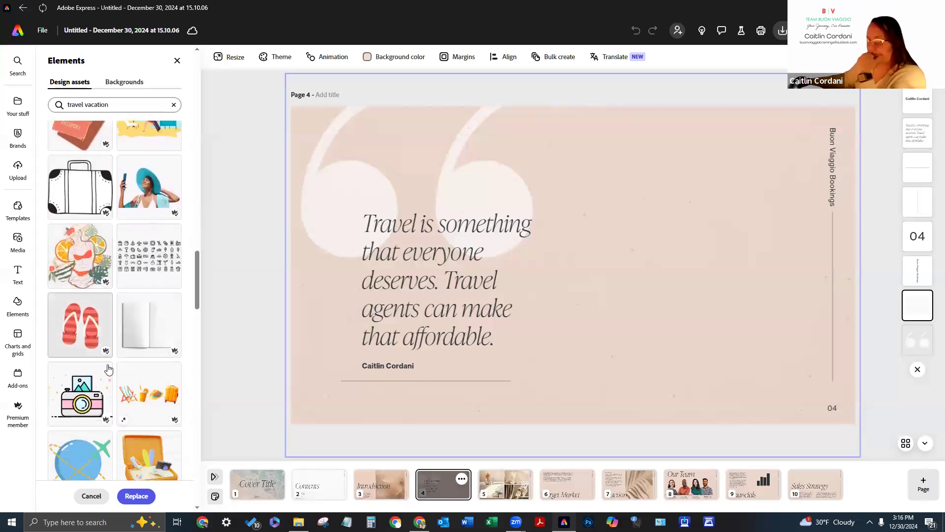
pyautogui.scroll(-5, 112, 372)
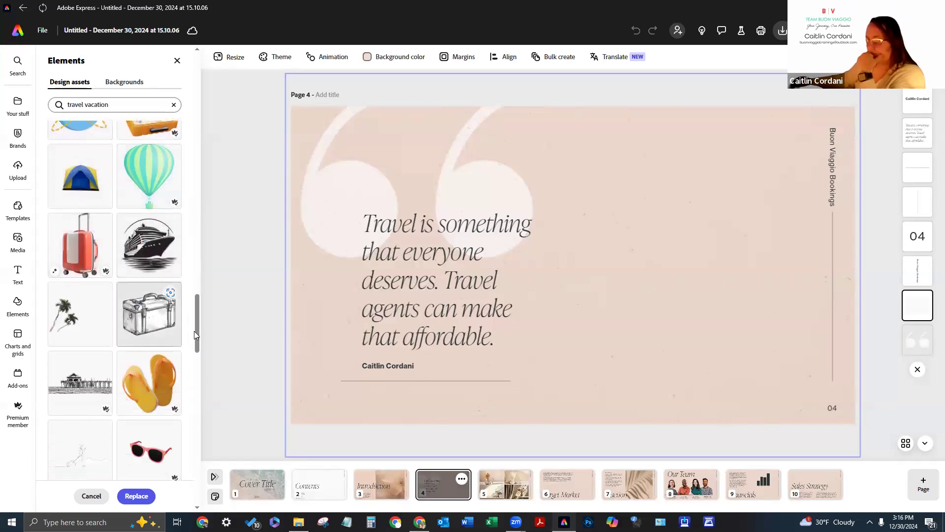
pyautogui.click(159, 197)
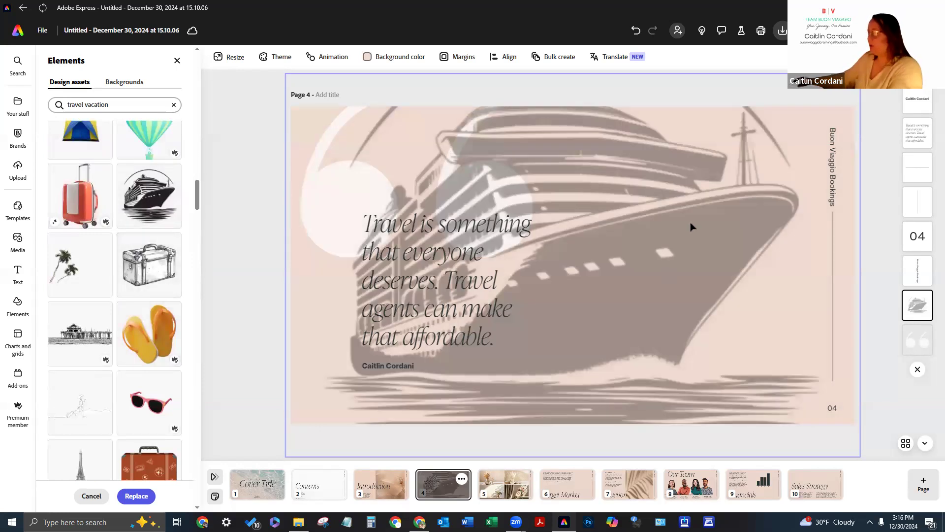
# Shrink the cruise-ship image and position it across the right half of the quote slide.
pyautogui.click(770, 331)
pyautogui.moveTo(857, 458); pyautogui.dragTo(685, 342)
pyautogui.moveTo(596, 259); pyautogui.dragTo(754, 325)
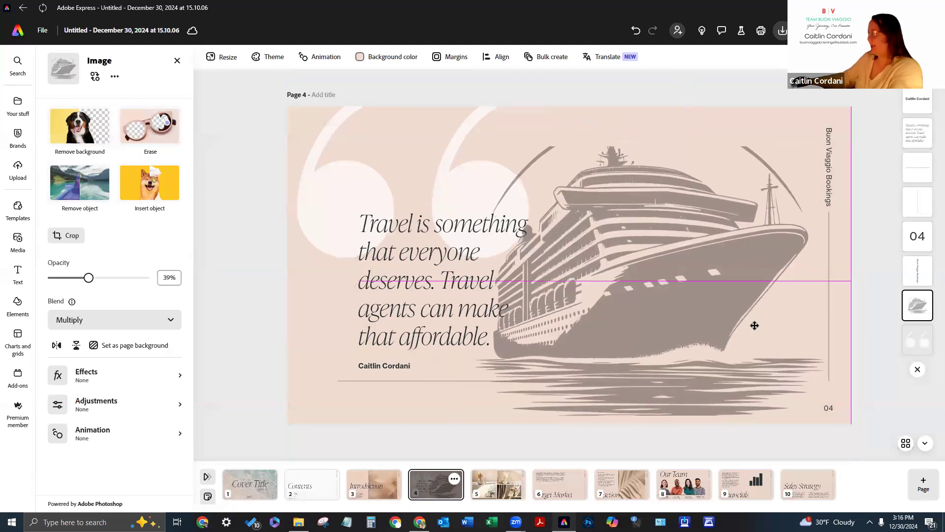
pyautogui.moveTo(754, 326); pyautogui.dragTo(755, 325)
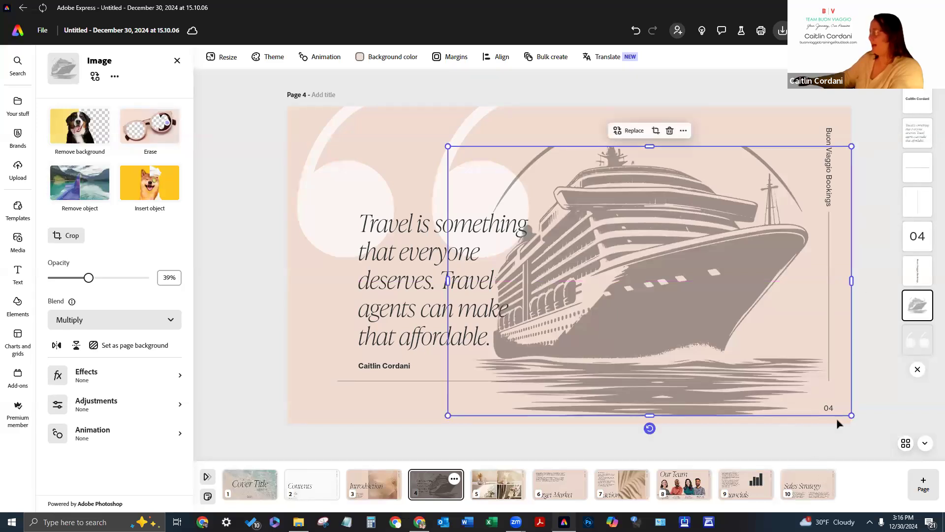
# Delete the large quotation-mark icon from the quote slide using the context menu.
pyautogui.click(918, 339)
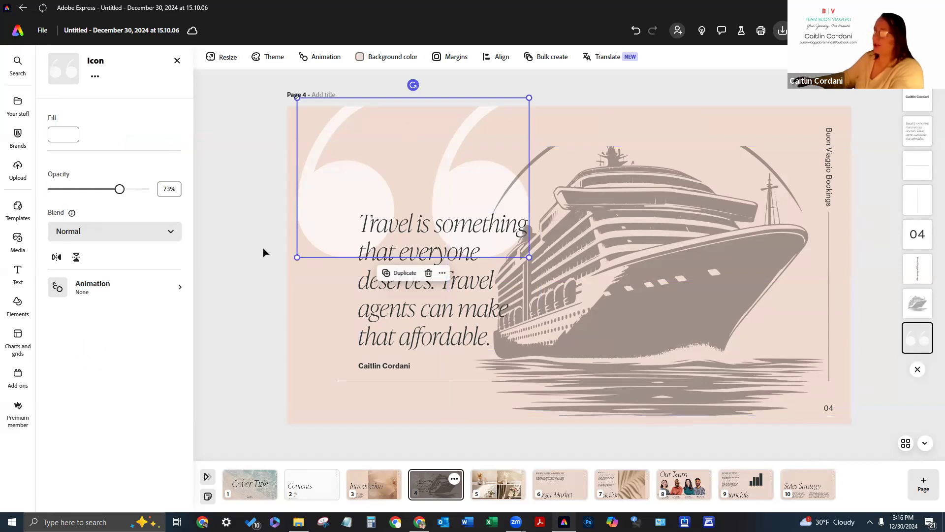
pyautogui.rightClick(410, 147)
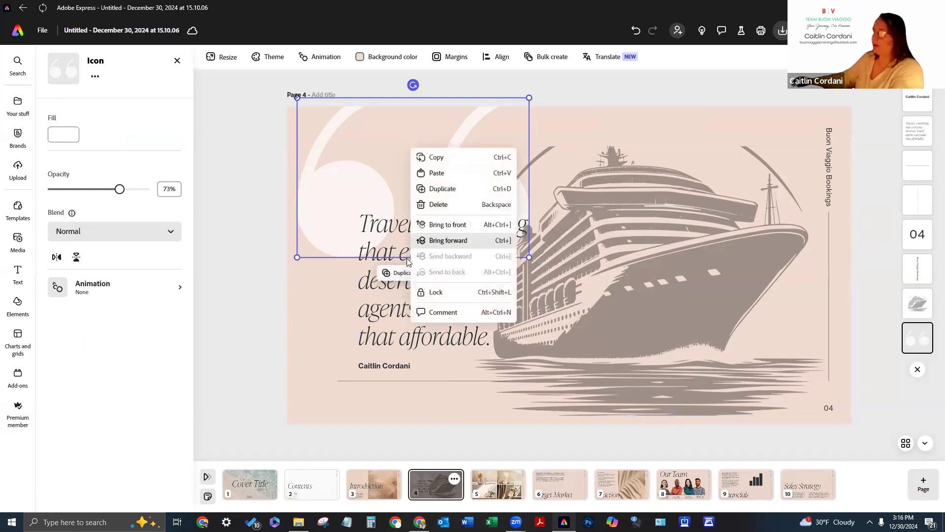
pyautogui.click(457, 204)
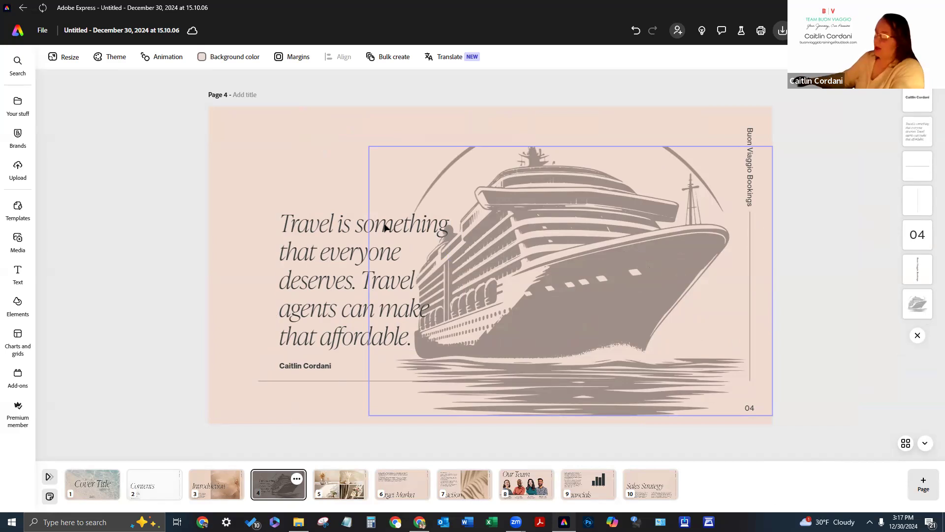
# Move the quote text block up toward the top-left of the slide.
pyautogui.click(363, 235)
pyautogui.moveTo(411, 303); pyautogui.dragTo(381, 234)
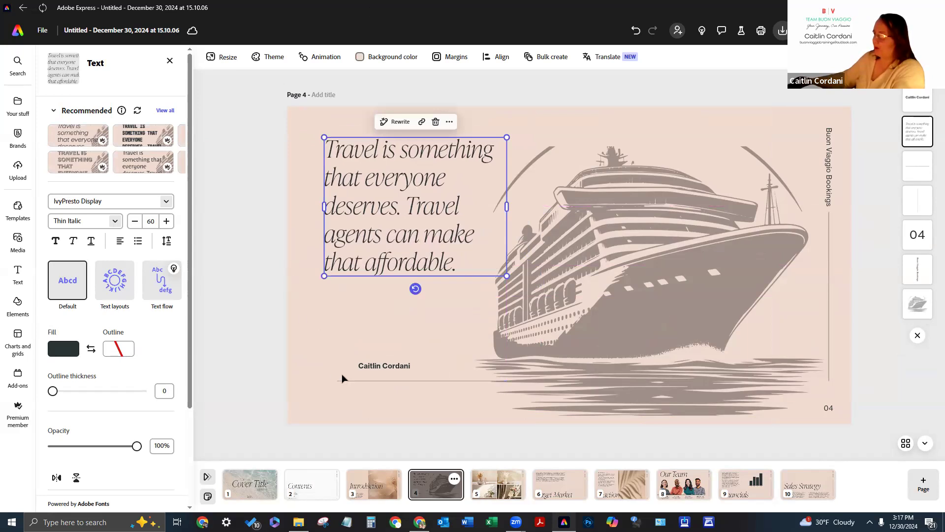
pyautogui.click(428, 426)
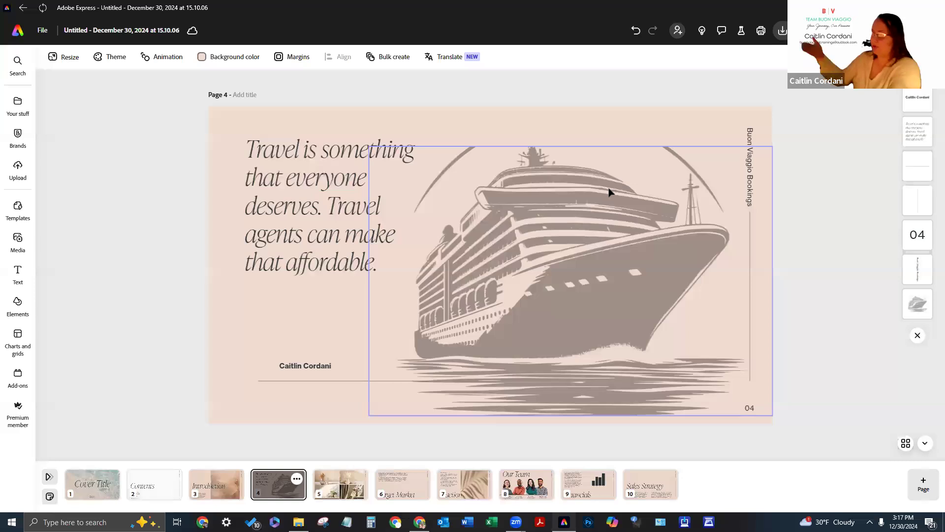
# Delete the author name credit under the quote and go to the page 5 photo grid.
pyautogui.click(330, 364)
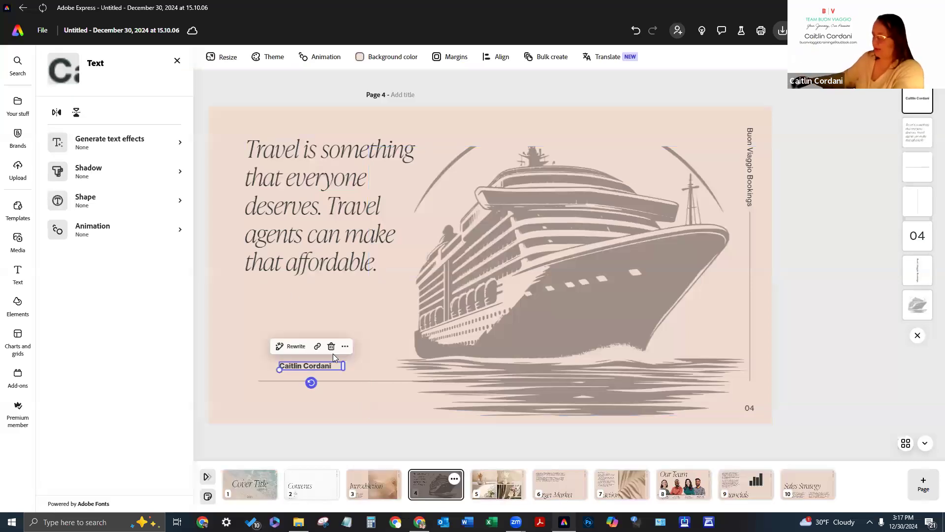
pyautogui.click(327, 356)
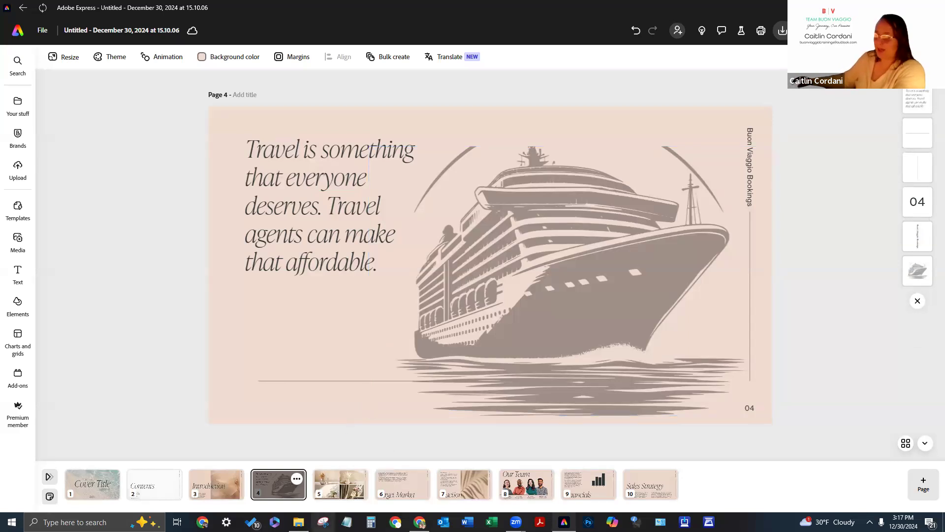
pyautogui.click(339, 487)
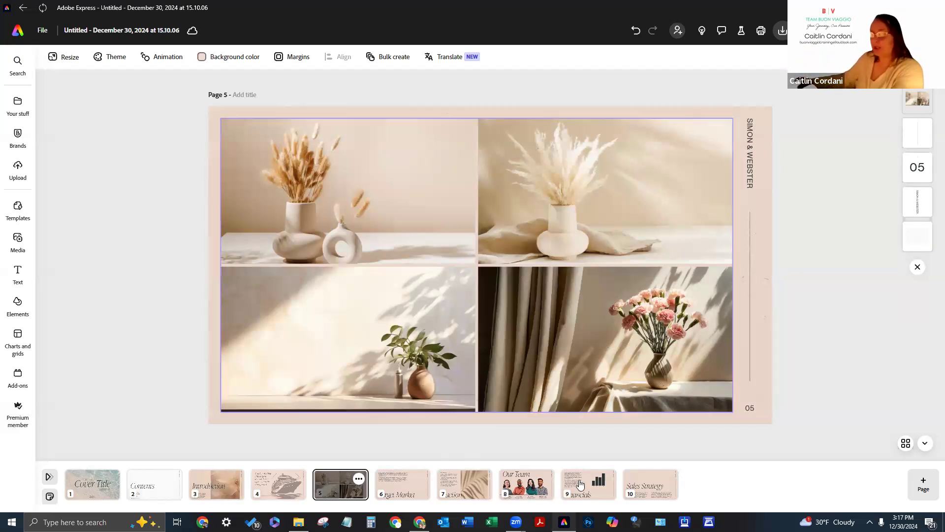
# Replace the top-left grid photo on slide 5 with the island beach photo.
pyautogui.click(447, 202)
pyautogui.click(455, 211)
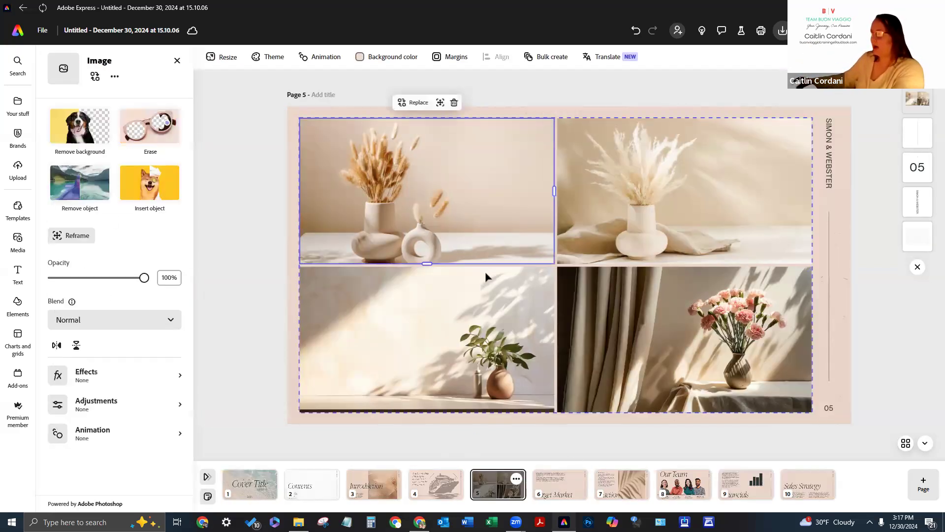
pyautogui.click(419, 103)
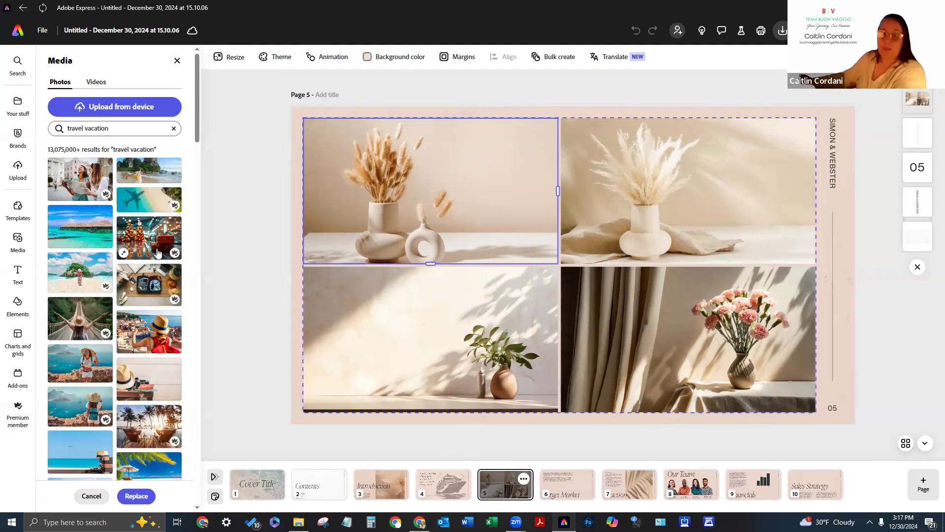
pyautogui.scroll(-4, 139, 251)
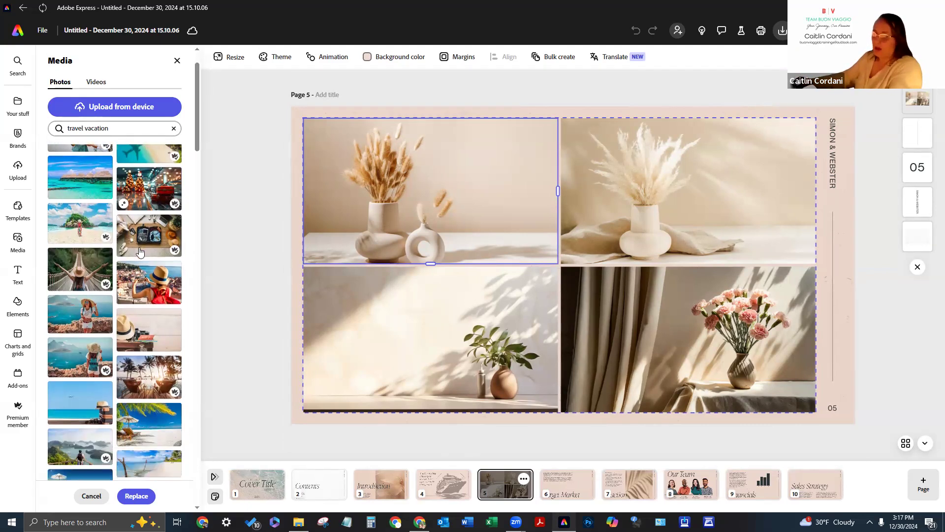
pyautogui.click(80, 193)
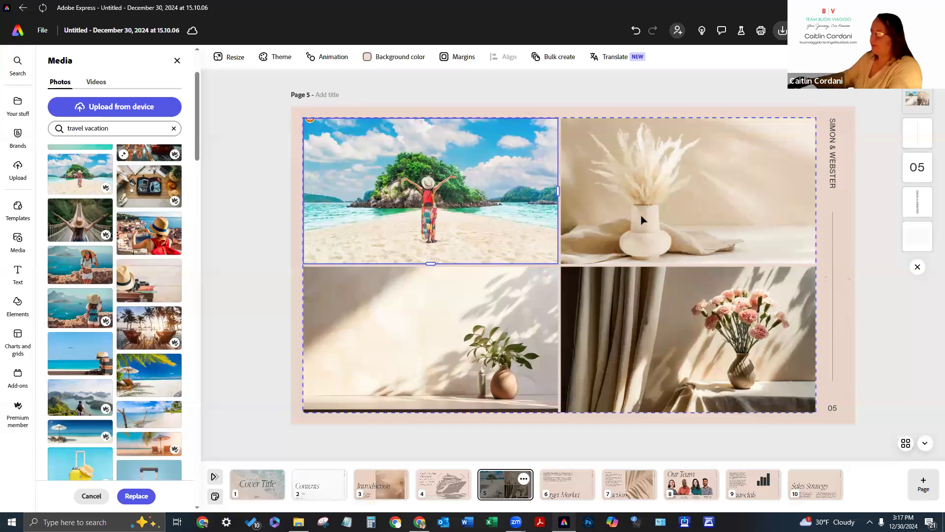
# Reframe the top-right vase photo by shifting it slightly up inside its cell.
pyautogui.click(652, 224)
pyautogui.doubleClick(595, 180)
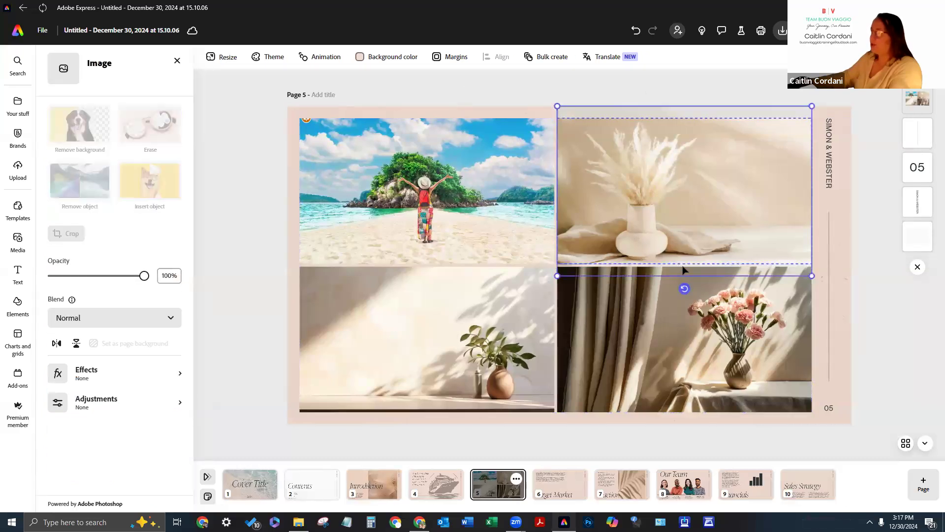
pyautogui.click(881, 223)
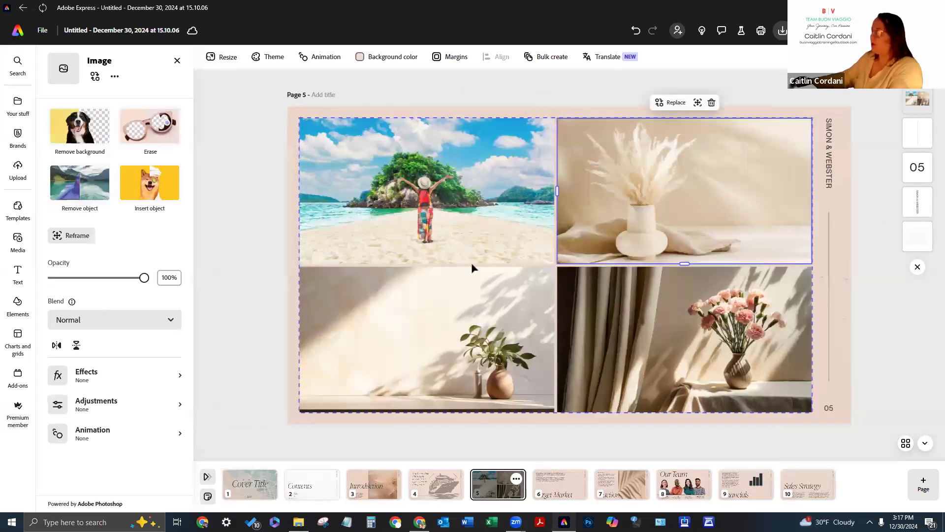
pyautogui.doubleClick(631, 218)
pyautogui.moveTo(650, 214); pyautogui.dragTo(647, 204)
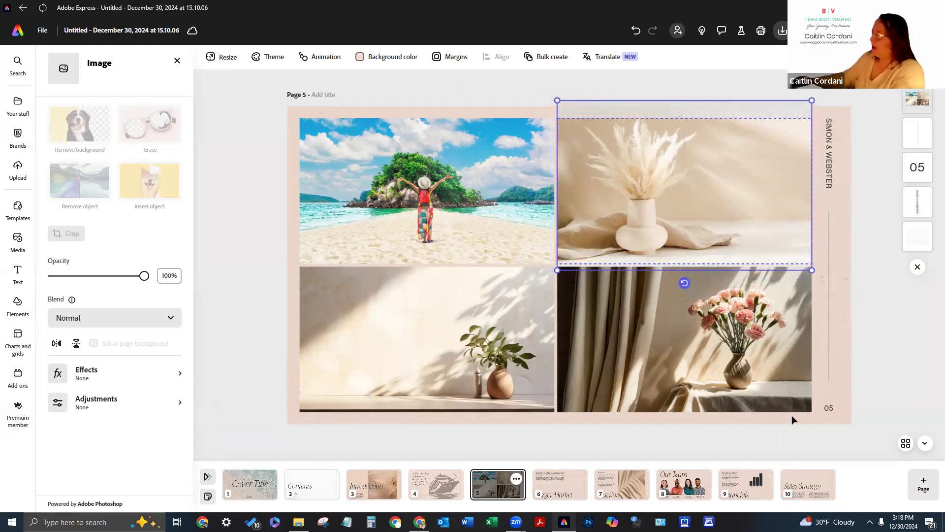
pyautogui.click(878, 250)
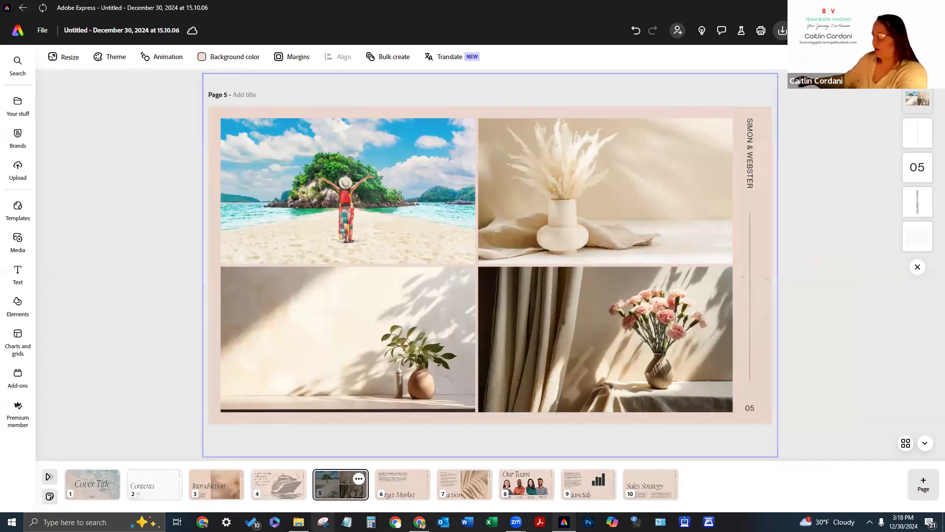
pyautogui.click(606, 246)
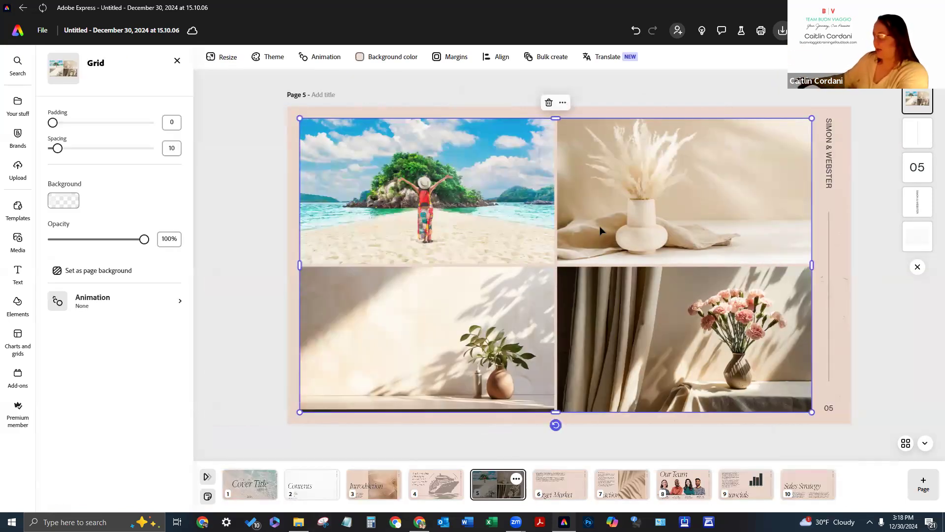
pyautogui.click(605, 247)
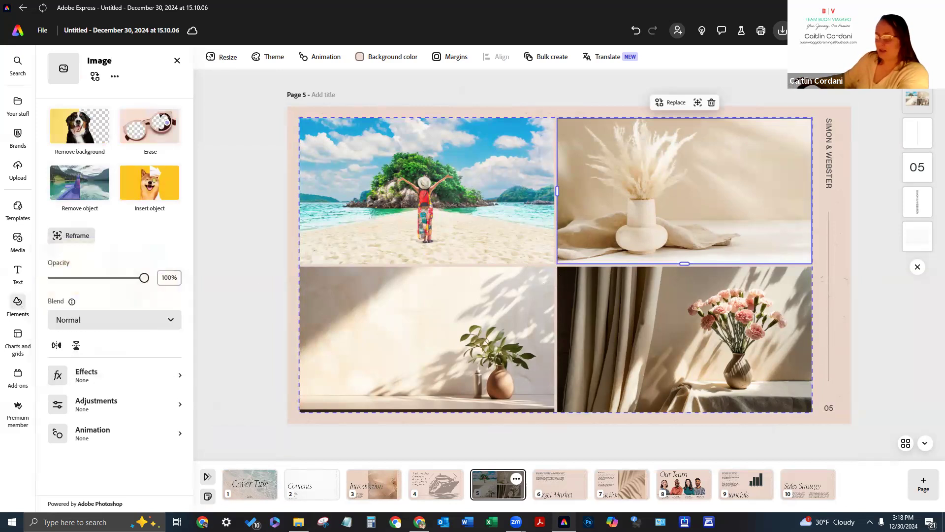
pyautogui.click(18, 303)
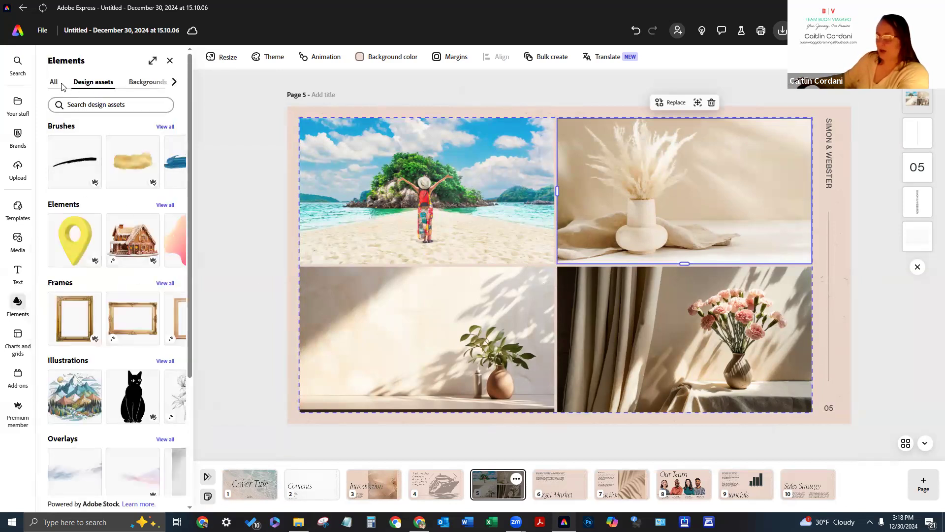
pyautogui.click(175, 82)
pyautogui.click(175, 83)
pyautogui.click(127, 83)
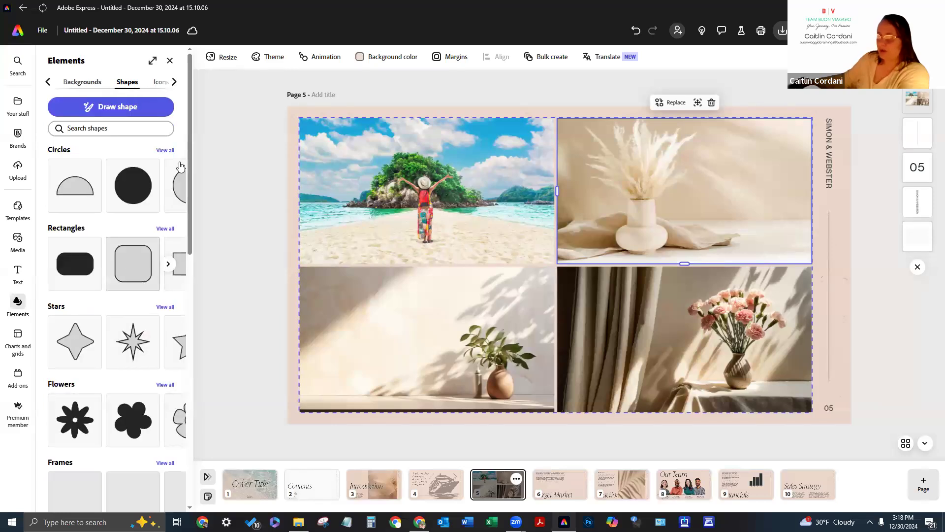
pyautogui.scroll(-10, 73, 423)
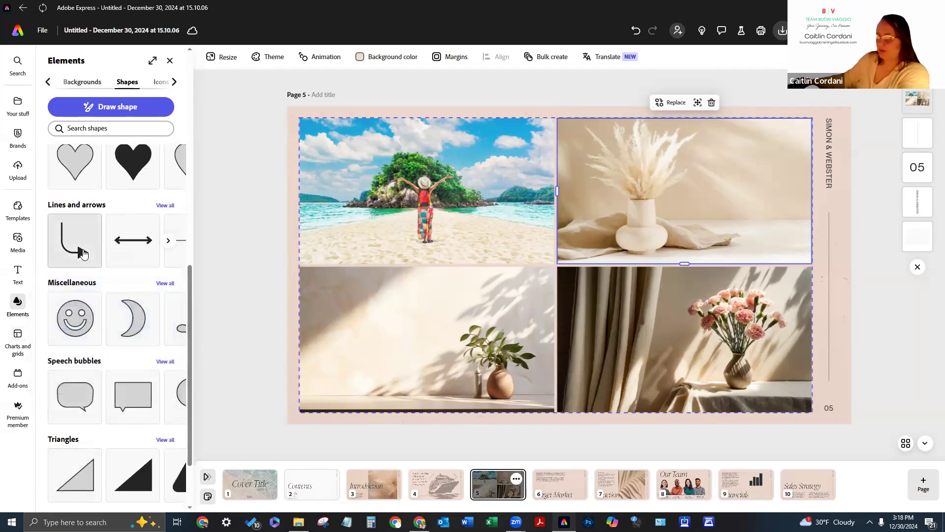
pyautogui.scroll(-2, 73, 238)
pyautogui.click(19, 338)
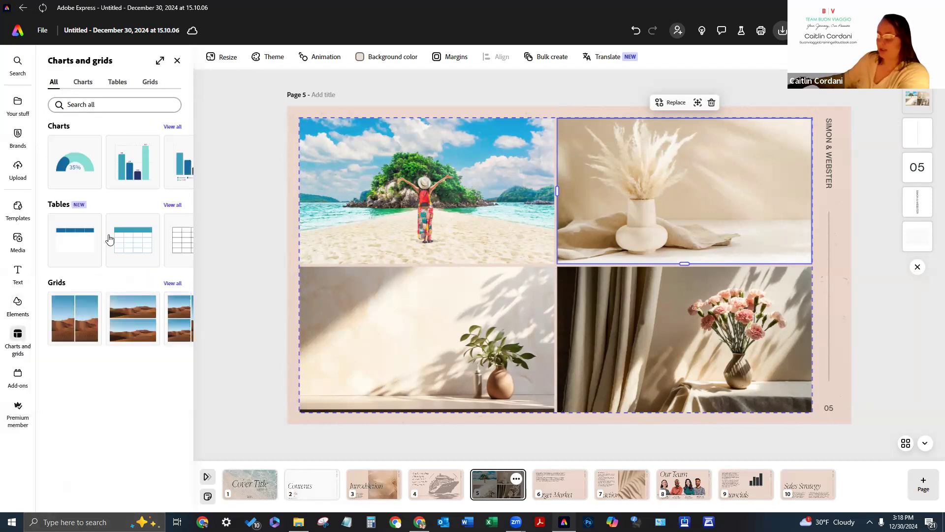
pyautogui.click(172, 283)
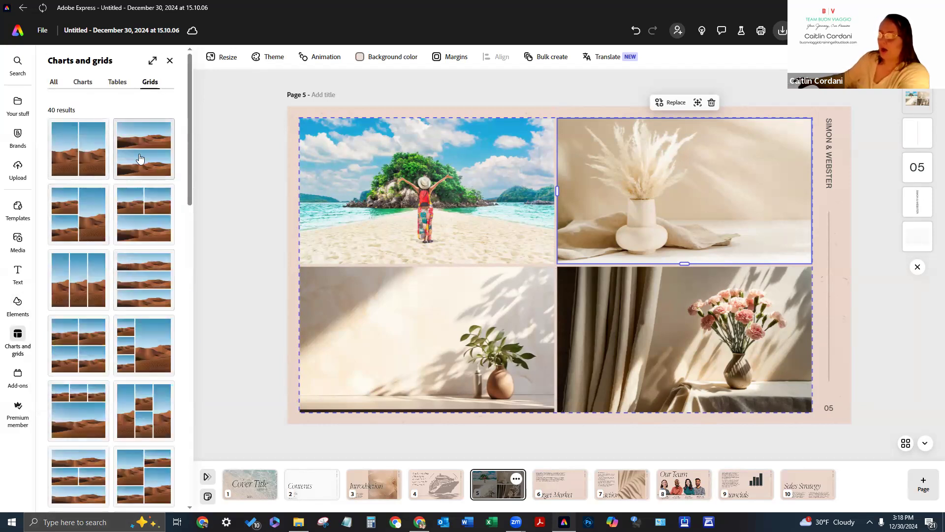
pyautogui.scroll(-1, 137, 175)
pyautogui.scroll(-1, 137, 174)
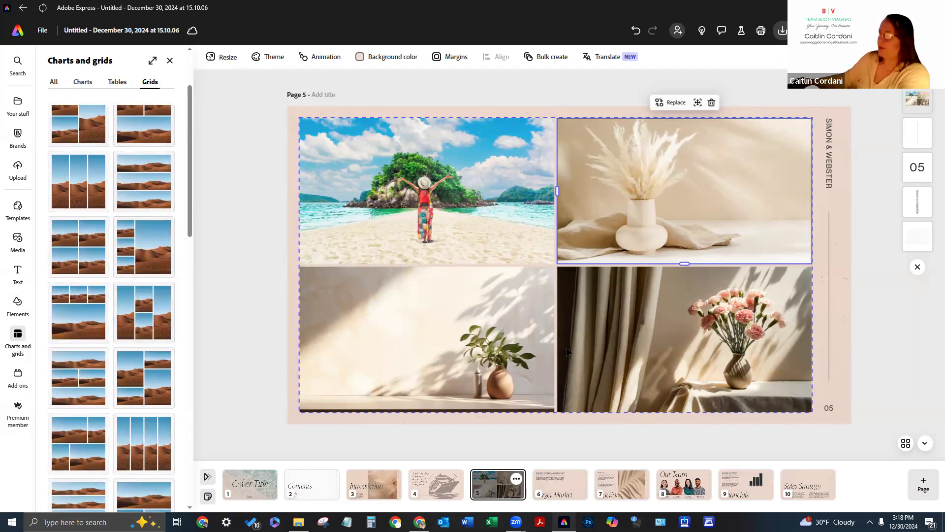
pyautogui.scroll(-10, 95, 276)
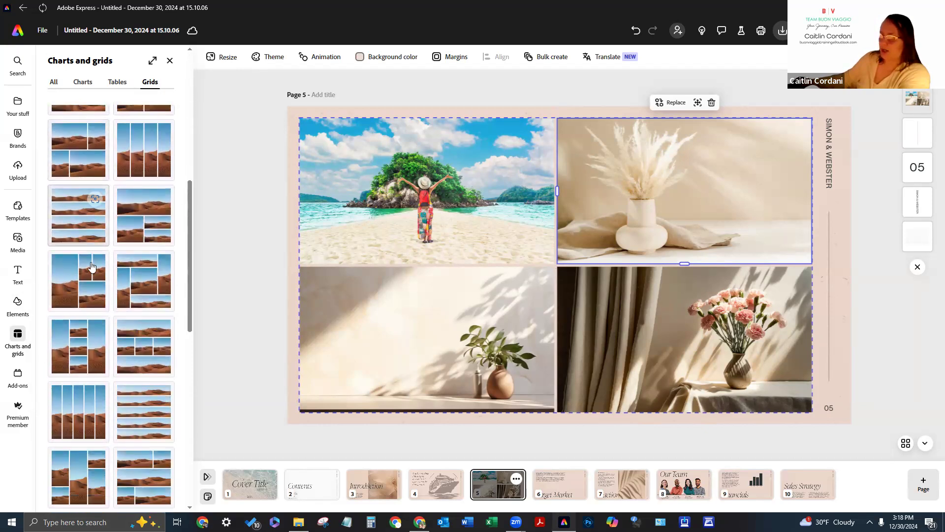
pyautogui.scroll(10, 95, 275)
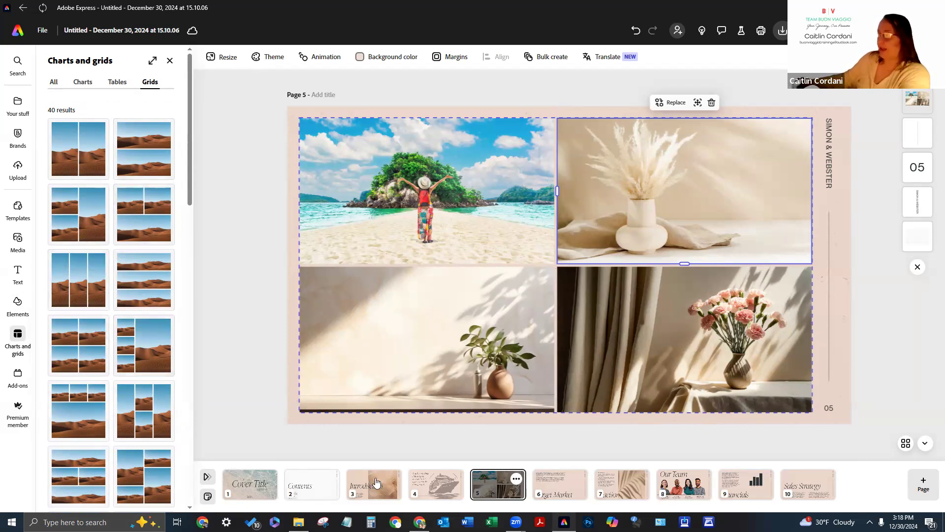
pyautogui.click(619, 199)
pyautogui.click(694, 200)
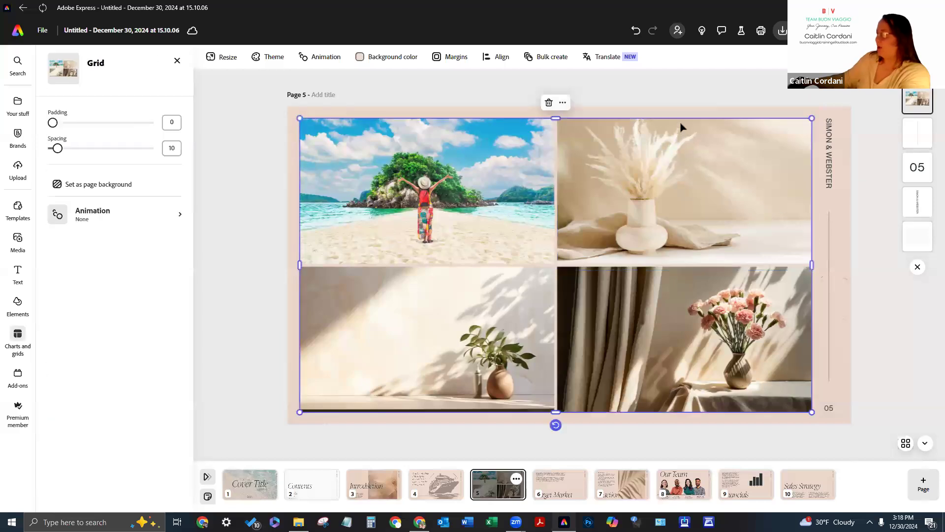
# Replace the top-right vase photo with a beach umbrella scene from a 'travel vacation' photo search.
pyautogui.click(654, 174)
pyautogui.click(672, 102)
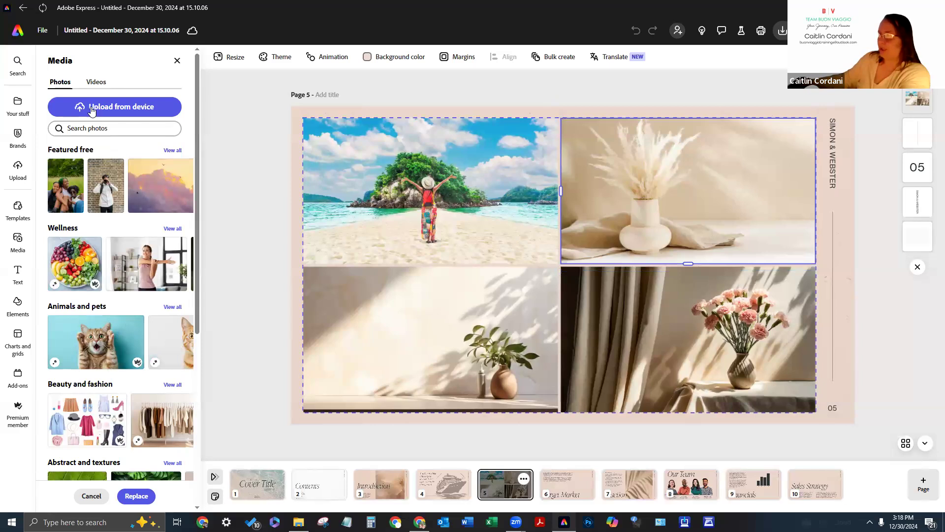
pyautogui.click(101, 128)
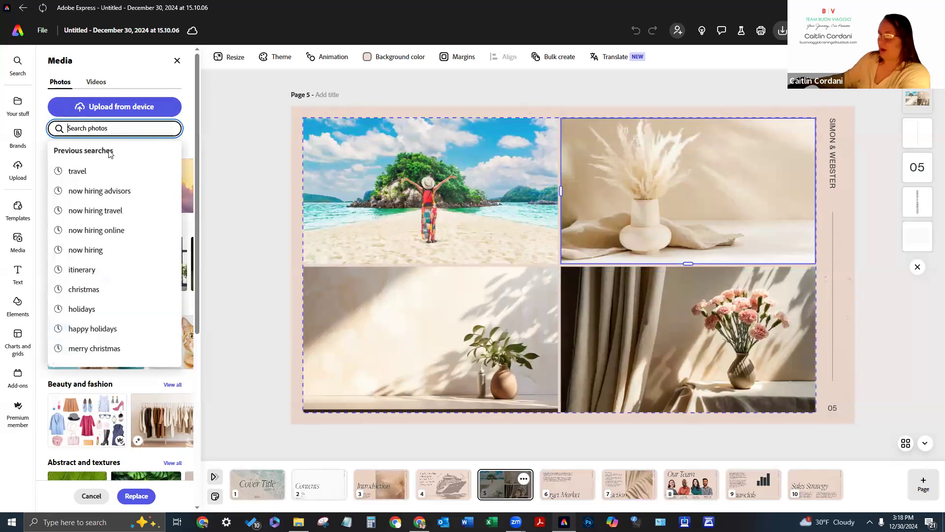
pyautogui.click(122, 171)
pyautogui.write('vacation')
pyautogui.press('Return')
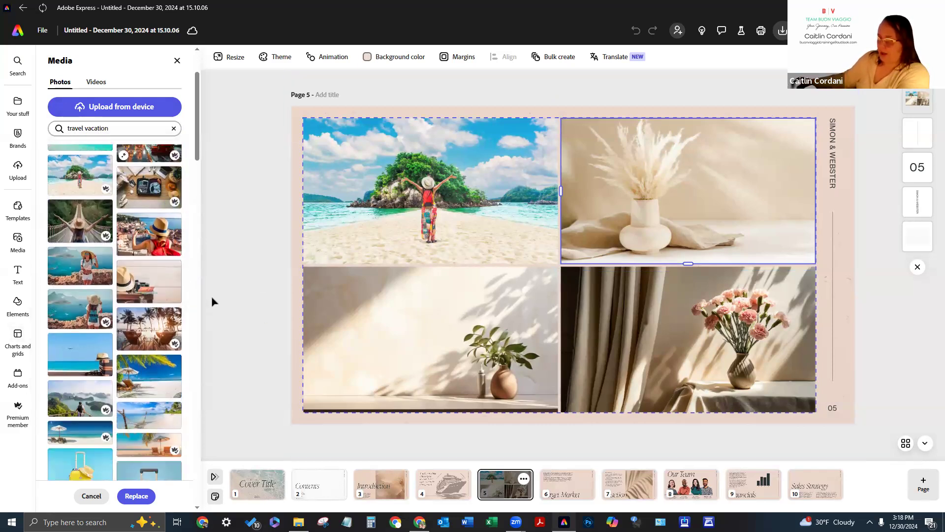
pyautogui.scroll(-3, 186, 295)
pyautogui.scroll(-1, 184, 353)
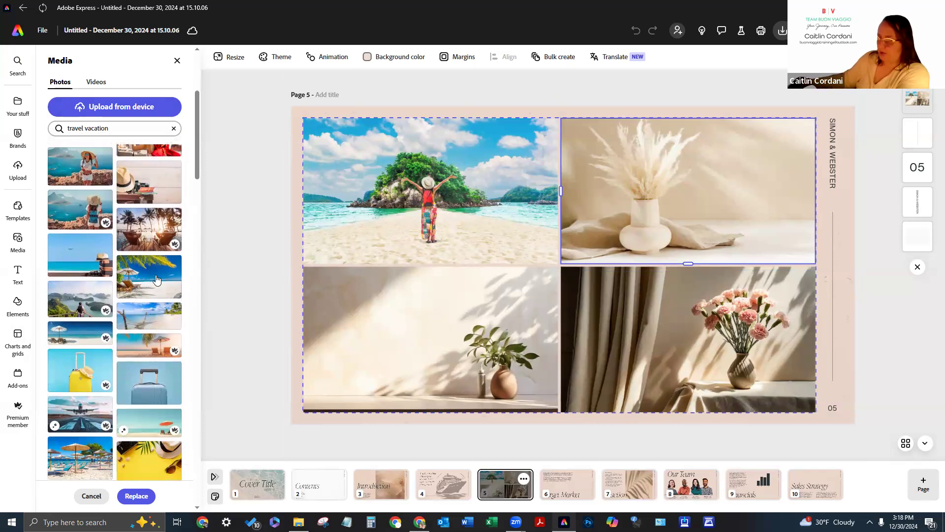
pyautogui.click(157, 279)
# Replace the bottom-left plant photo with the runway airplane photo.
pyautogui.click(469, 348)
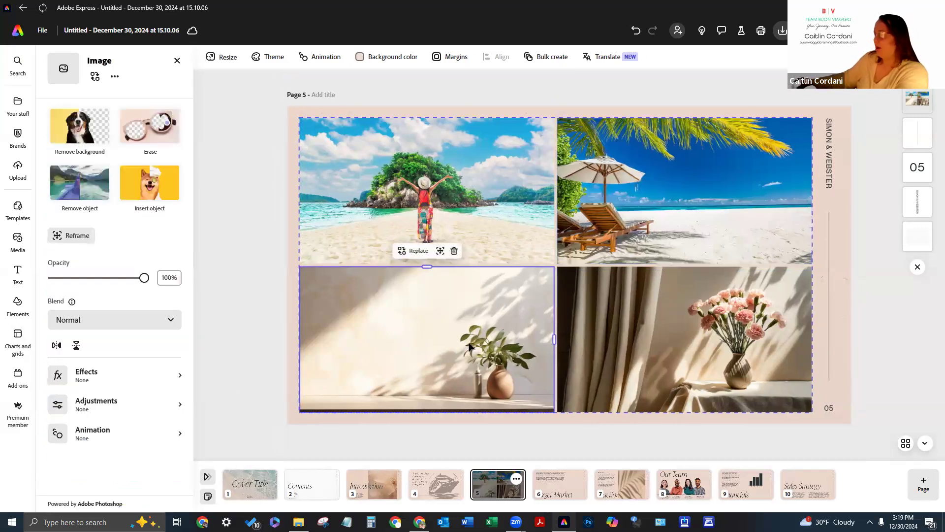
pyautogui.click(217, 339)
pyautogui.click(389, 274)
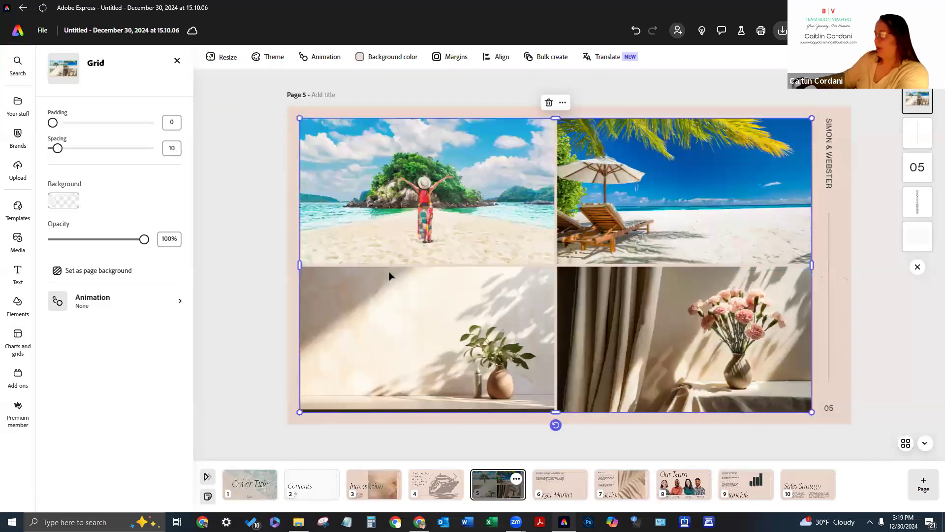
pyautogui.click(389, 274)
pyautogui.doubleClick(481, 377)
pyautogui.scroll(-5, 85, 280)
pyautogui.scroll(-3, 85, 279)
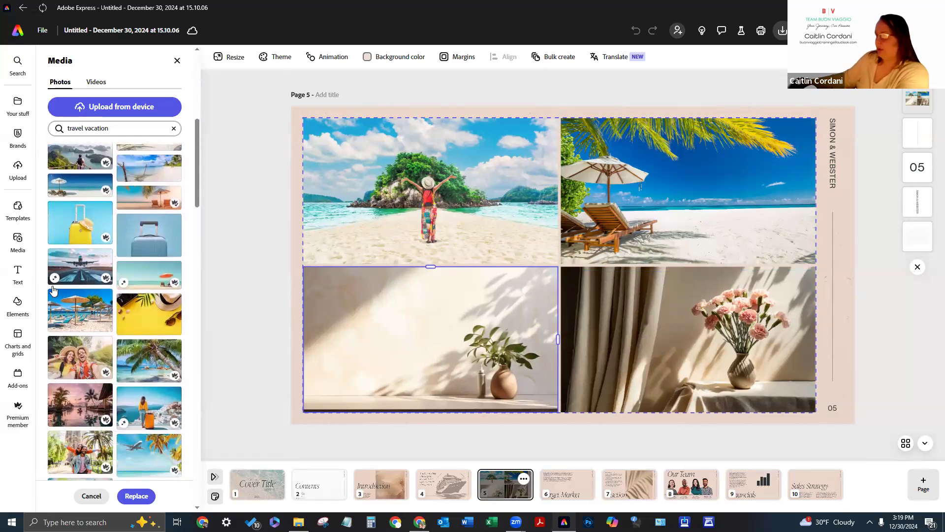
pyautogui.click(85, 228)
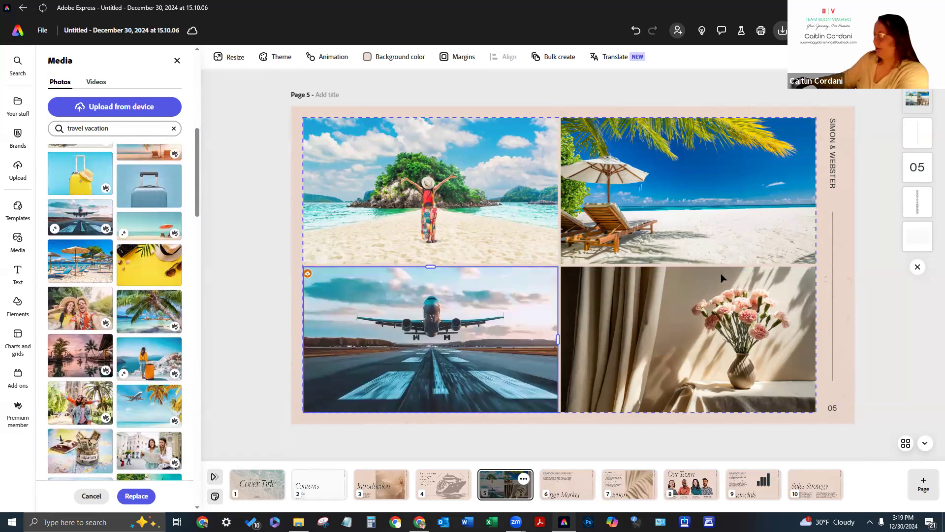
# Replace the bottom-right flower photo with the VACATION money jar and nudge it down.
pyautogui.click(734, 350)
pyautogui.click(670, 251)
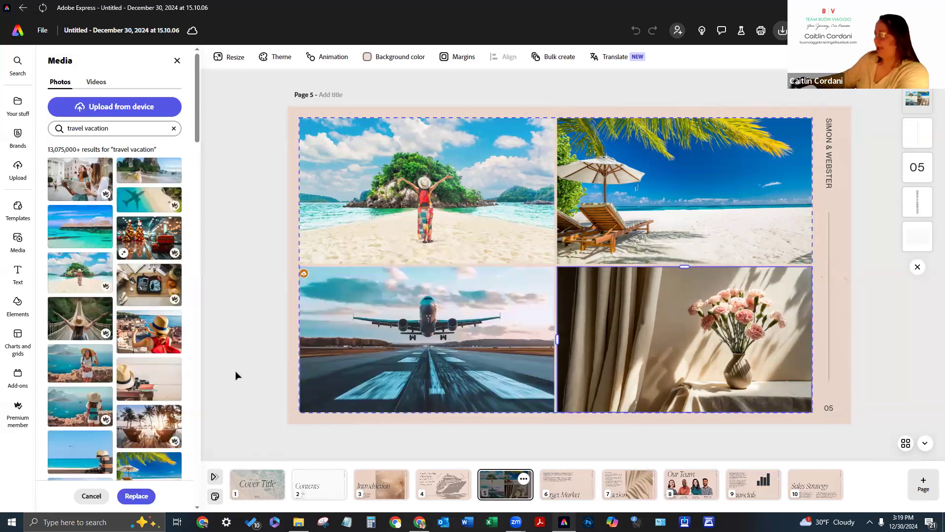
pyautogui.scroll(-5, 64, 378)
pyautogui.scroll(-3, 64, 377)
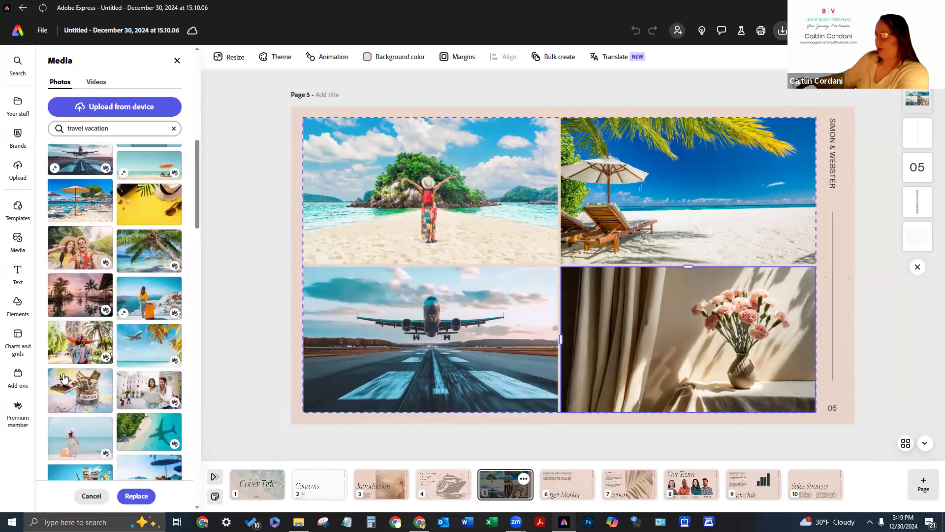
pyautogui.scroll(-2, 63, 373)
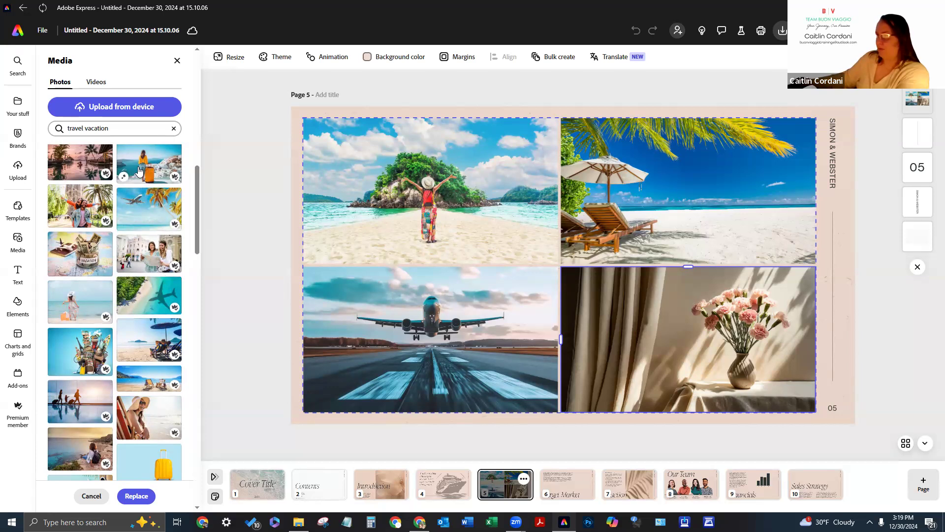
pyautogui.scroll(-3, 138, 171)
pyautogui.scroll(1, 114, 248)
pyautogui.click(83, 213)
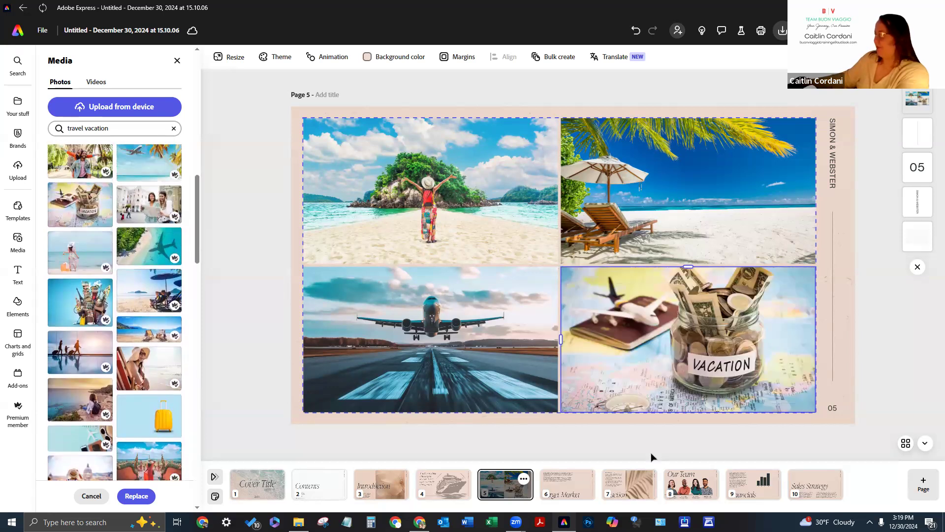
pyautogui.click(681, 370)
pyautogui.moveTo(681, 370); pyautogui.dragTo(679, 378)
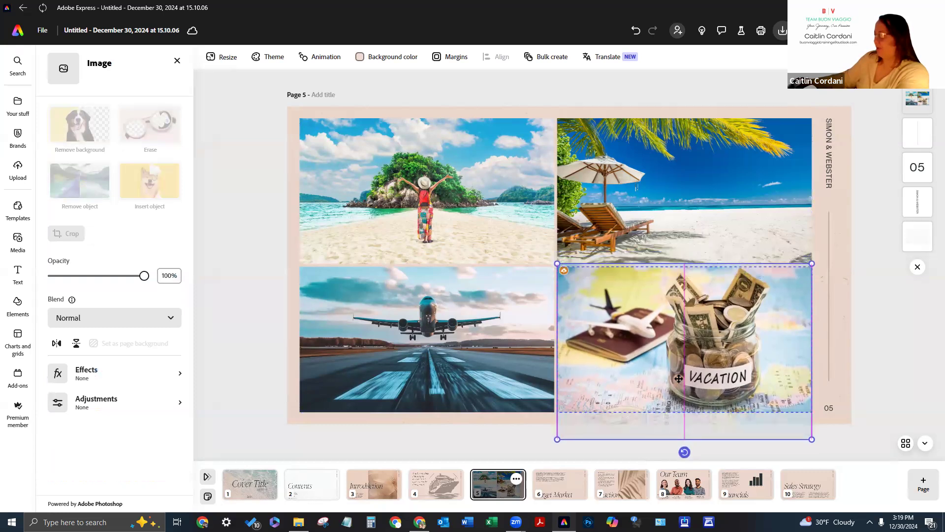
pyautogui.click(930, 442)
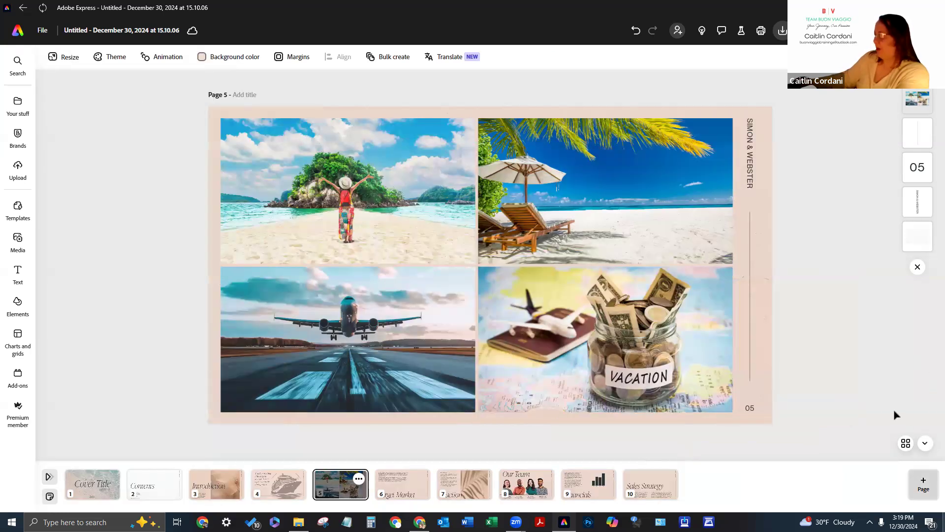
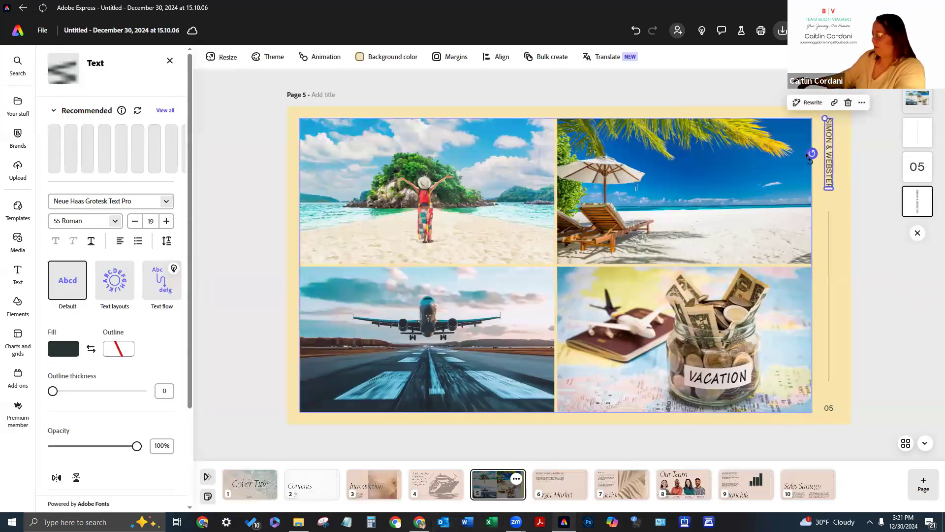
# Swap page 5's SIMON & WEBSTER side label for the pasted vertical Buon Viaggio Bookings text.
pyautogui.click(848, 102)
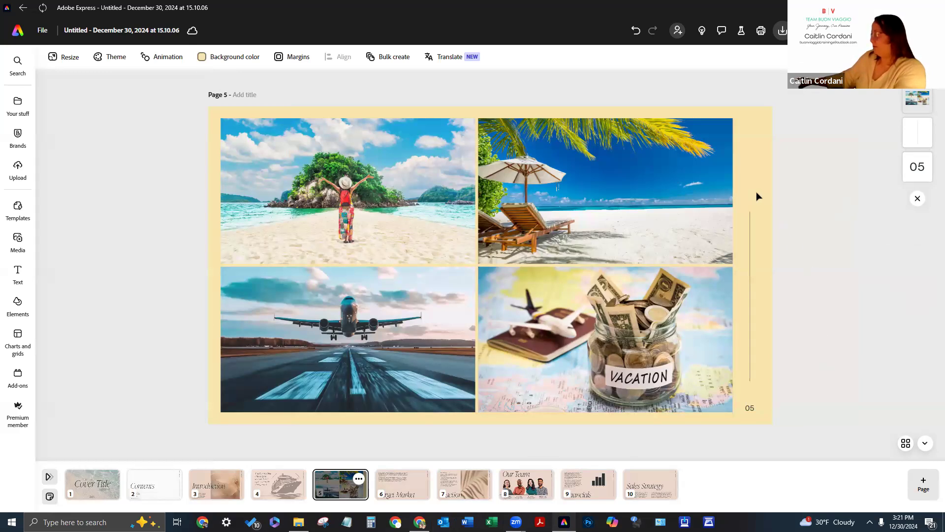
pyautogui.hotkey('ctrl', 'v')
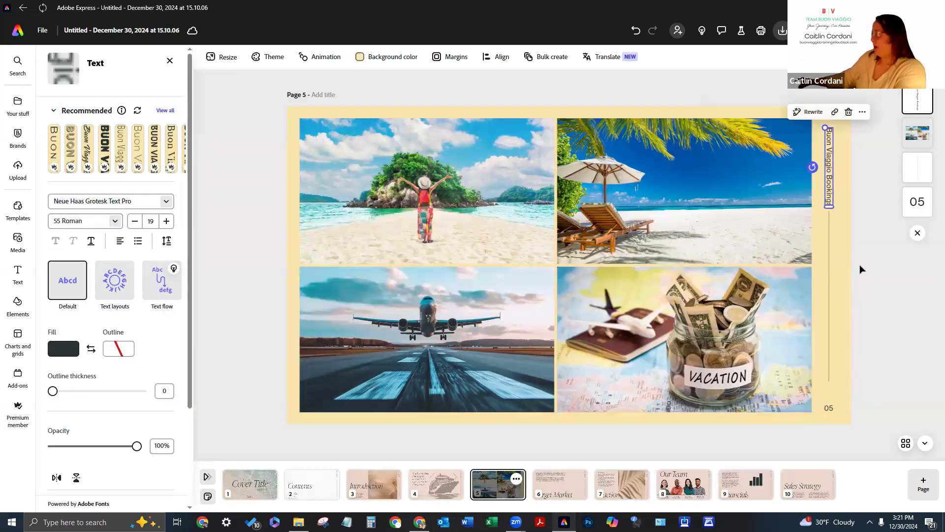
pyautogui.click(861, 271)
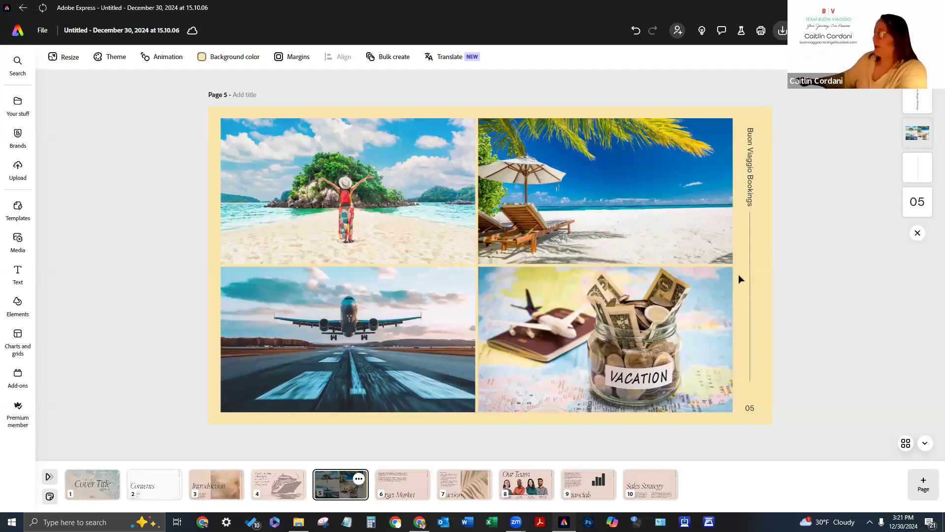
# Move the vertical line down beneath the new label, then go to page 4.
pyautogui.click(749, 339)
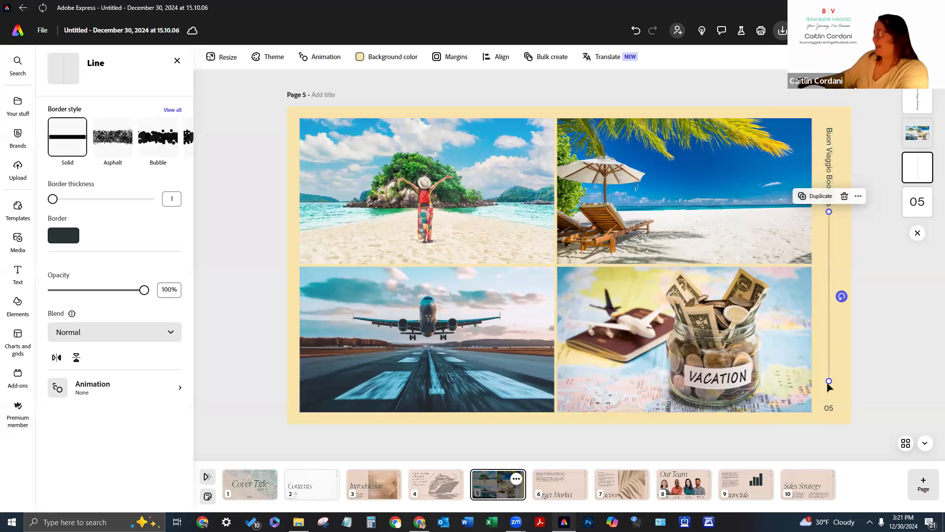
pyautogui.moveTo(831, 255); pyautogui.dragTo(827, 260)
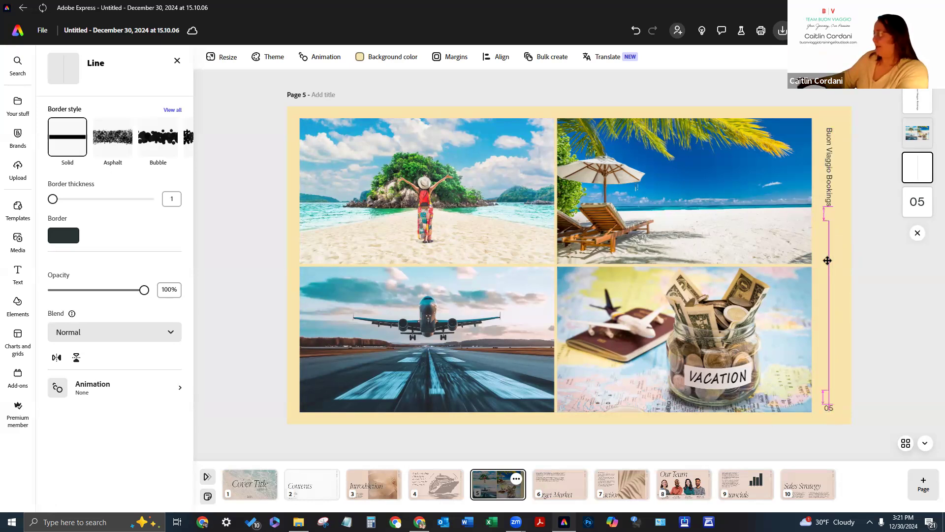
pyautogui.moveTo(828, 264); pyautogui.dragTo(828, 264)
pyautogui.click(861, 313)
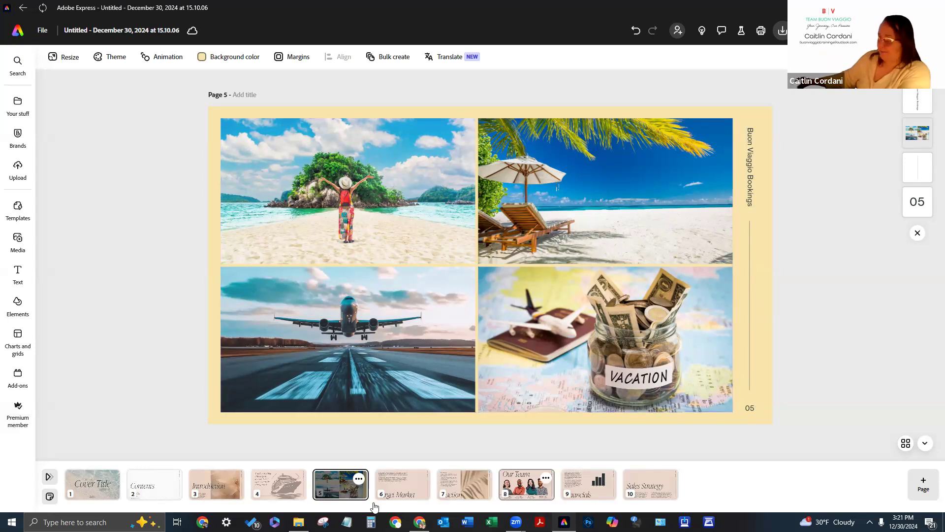
pyautogui.click(278, 485)
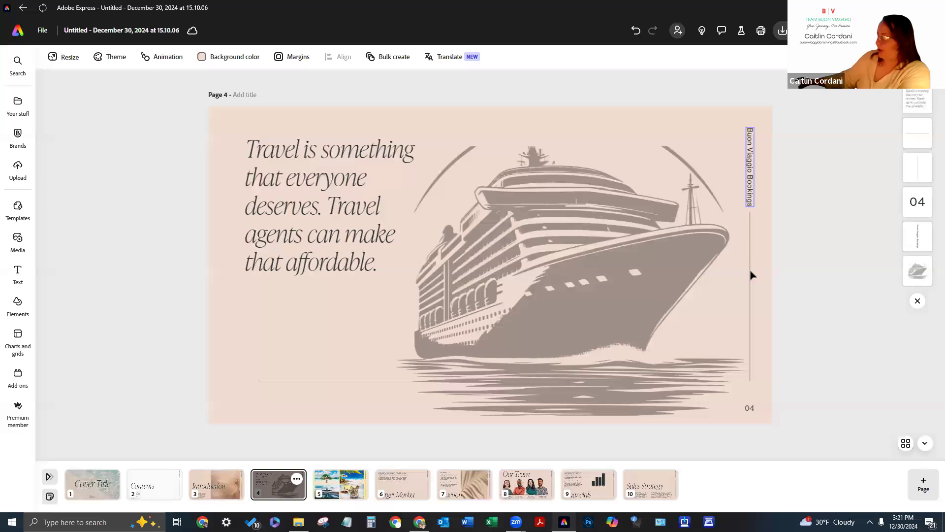
# Snap page 4's vertical line beneath its Buon Viaggio Bookings label, checking it against page 5.
pyautogui.click(747, 237)
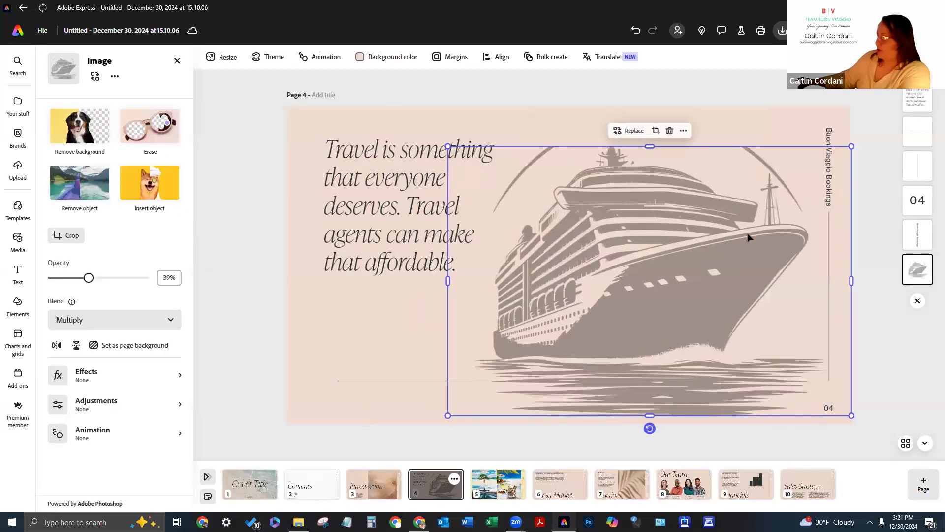
pyautogui.click(828, 245)
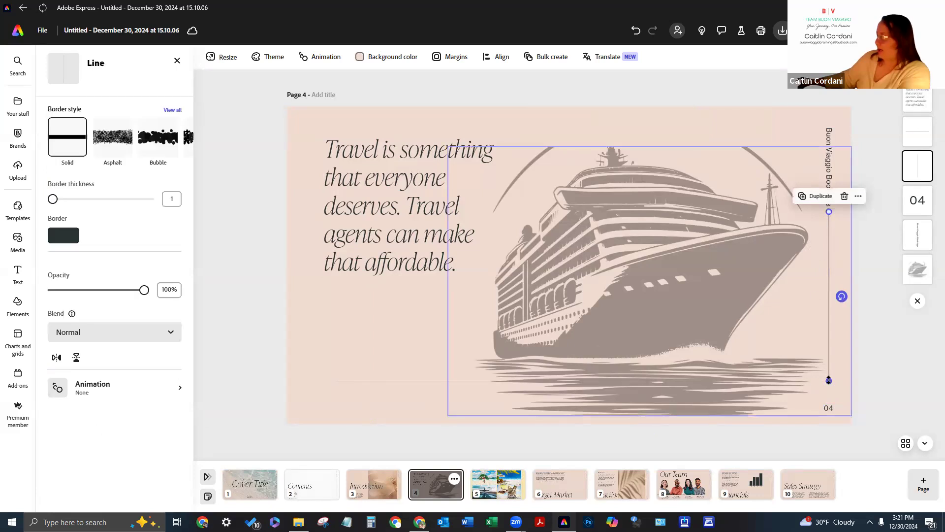
pyautogui.moveTo(829, 228); pyautogui.dragTo(830, 224)
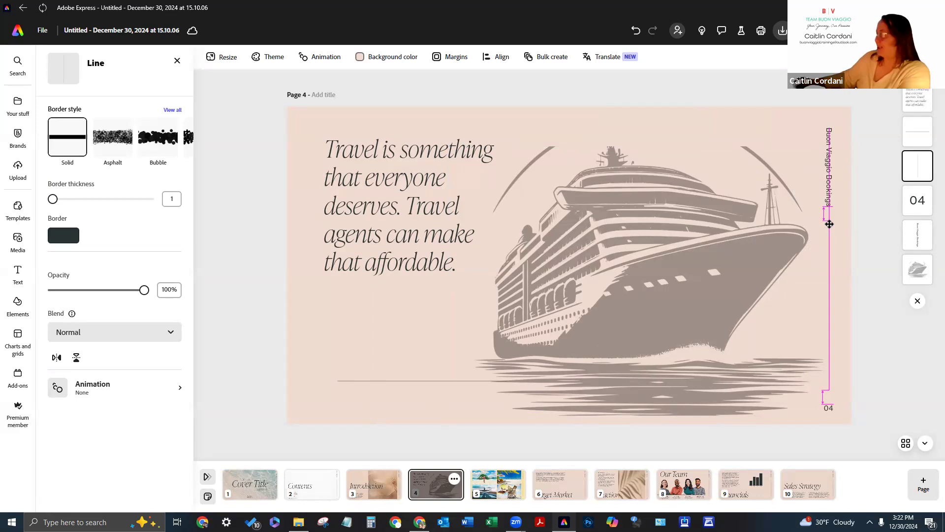
pyautogui.moveTo(829, 224); pyautogui.dragTo(829, 224)
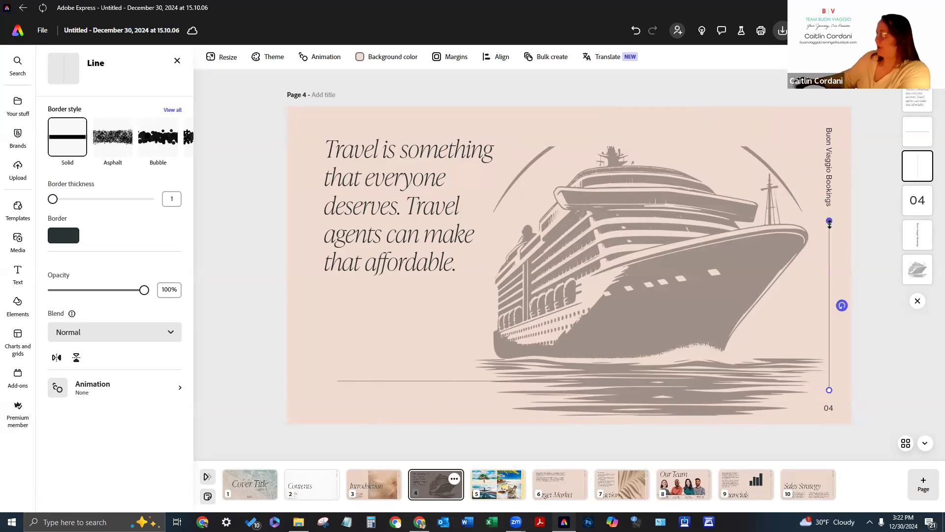
pyautogui.press('Escape')
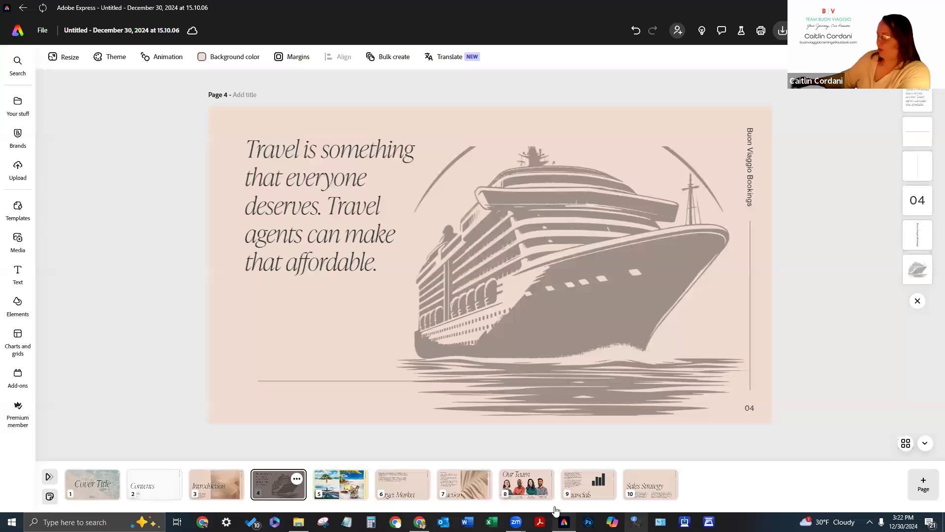
pyautogui.click(334, 491)
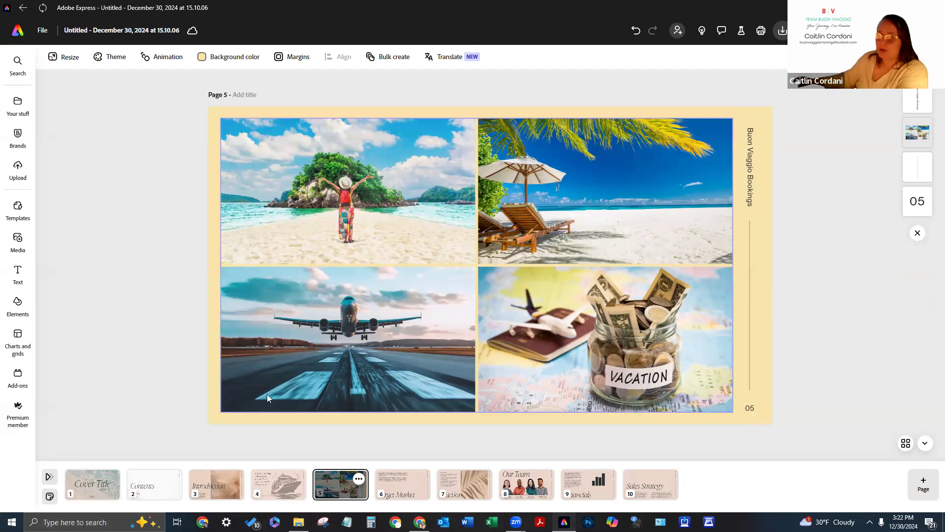
pyautogui.click(279, 488)
# Look at the page 3 Introduction slide, then open page 6, the Target Market slide.
pyautogui.click(234, 488)
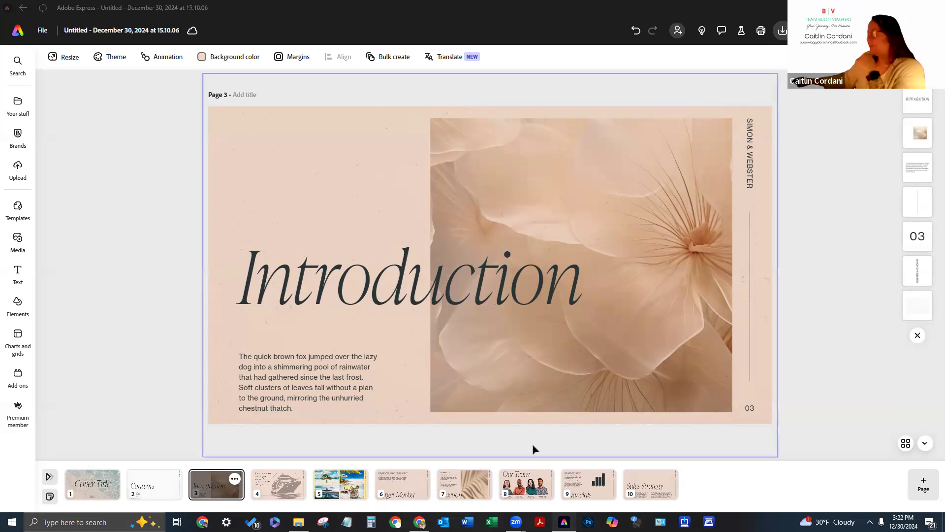
pyautogui.click(426, 492)
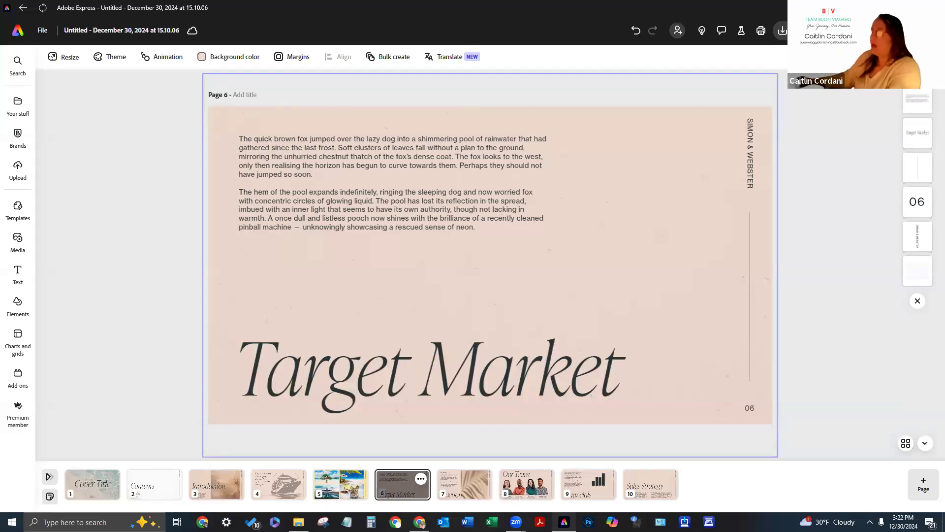
# Remove page 6's paragraph text and Target Market heading.
pyautogui.click(306, 168)
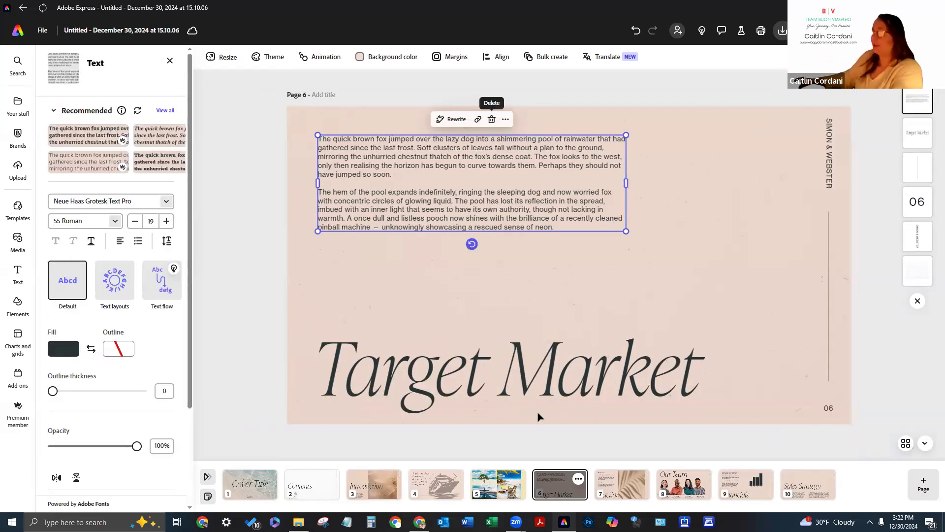
pyautogui.press('Delete')
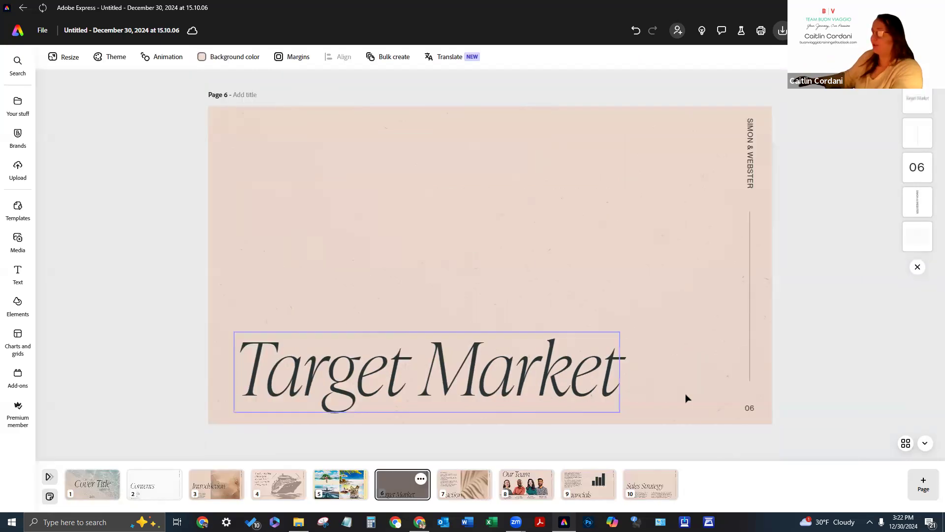
pyautogui.click(526, 383)
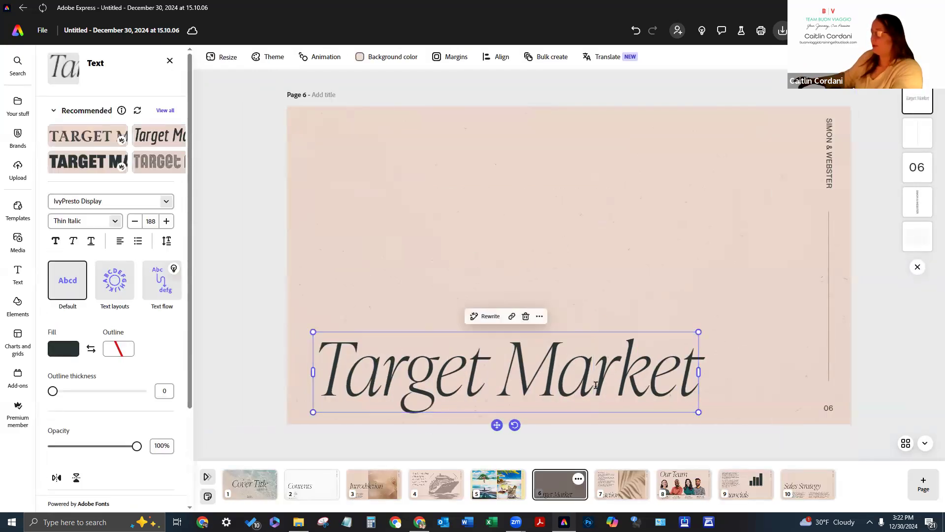
pyautogui.click(526, 316)
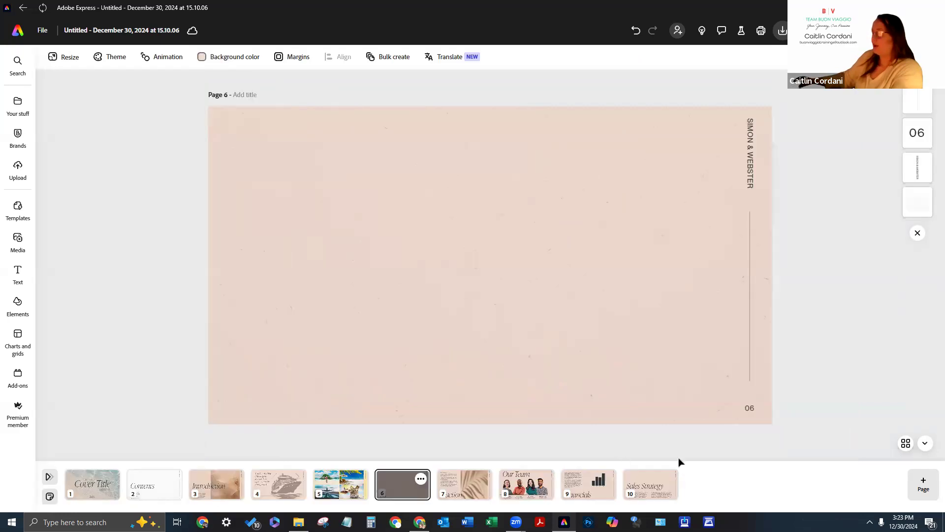
# Delete page 6's SIMON & WEBSTER label and its line together, then return to page 5.
pyautogui.click(755, 416)
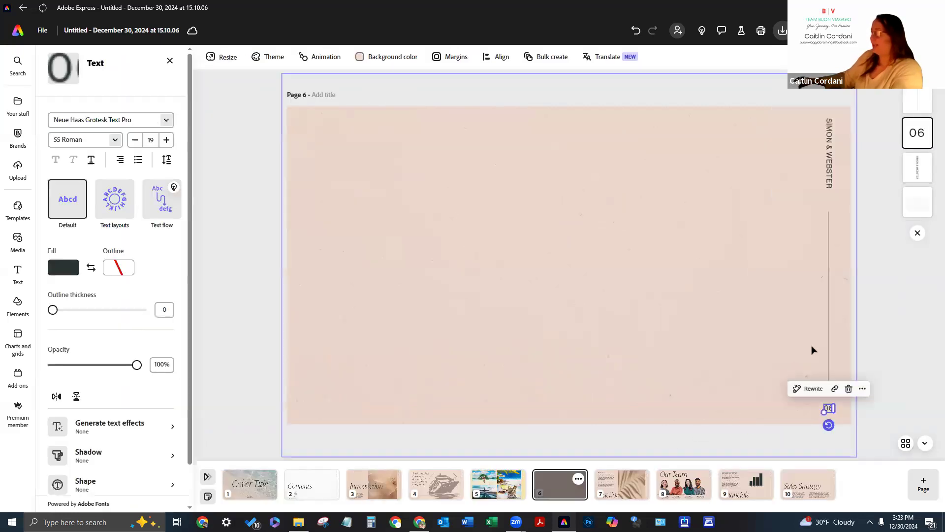
pyautogui.click(826, 350)
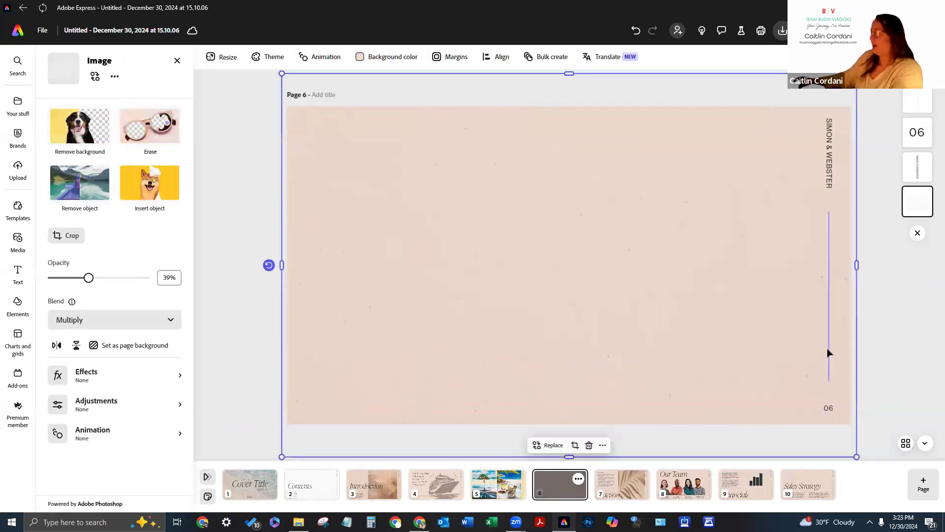
pyautogui.click(828, 347)
pyautogui.keyDown('shift'); pyautogui.click(829, 181); pyautogui.keyUp('shift')
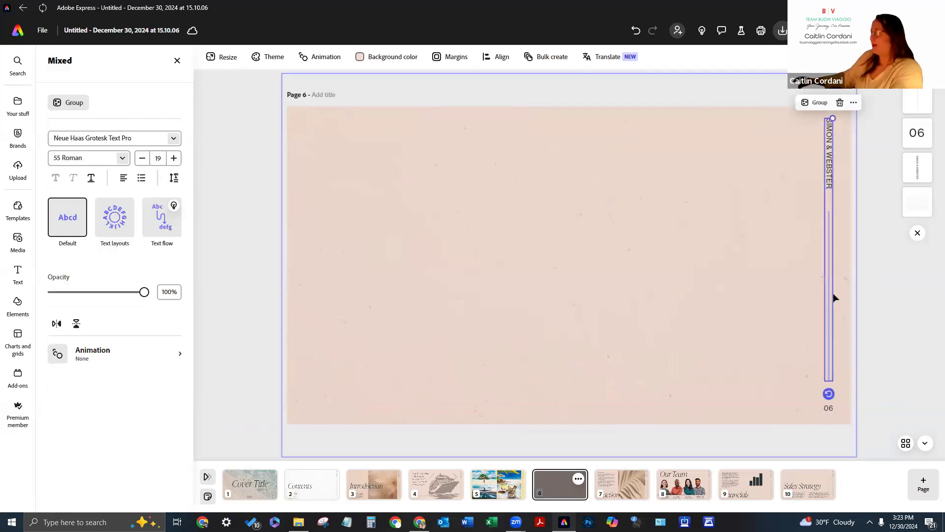
pyautogui.click(833, 320)
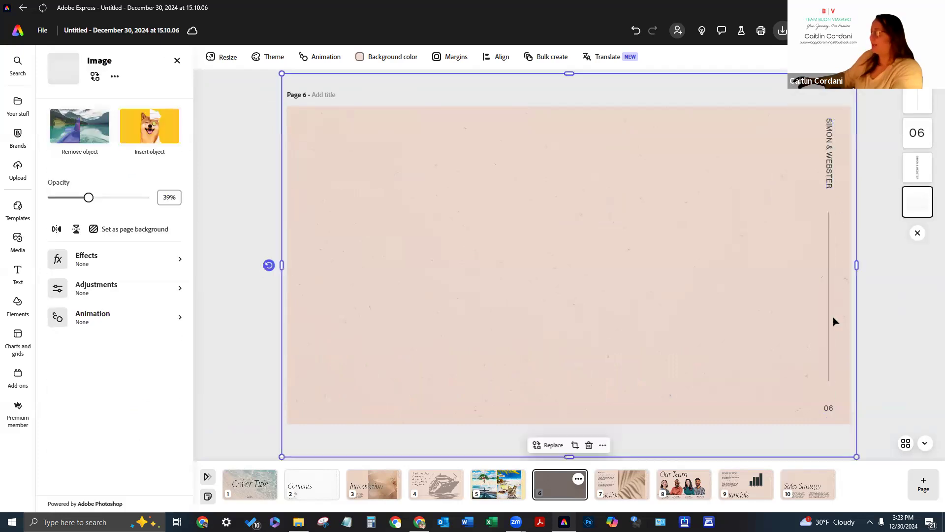
pyautogui.click(830, 173)
pyautogui.keyDown('shift'); pyautogui.click(828, 247); pyautogui.keyUp('shift')
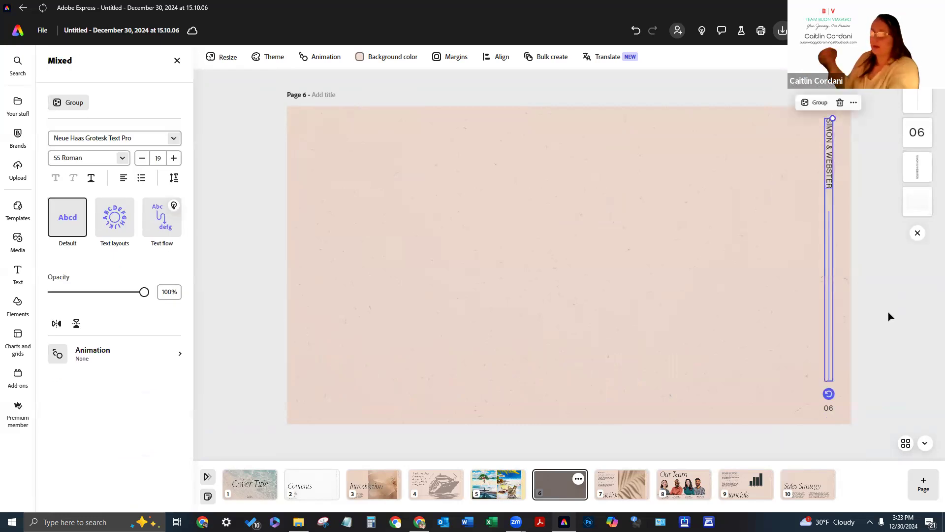
pyautogui.press('Delete')
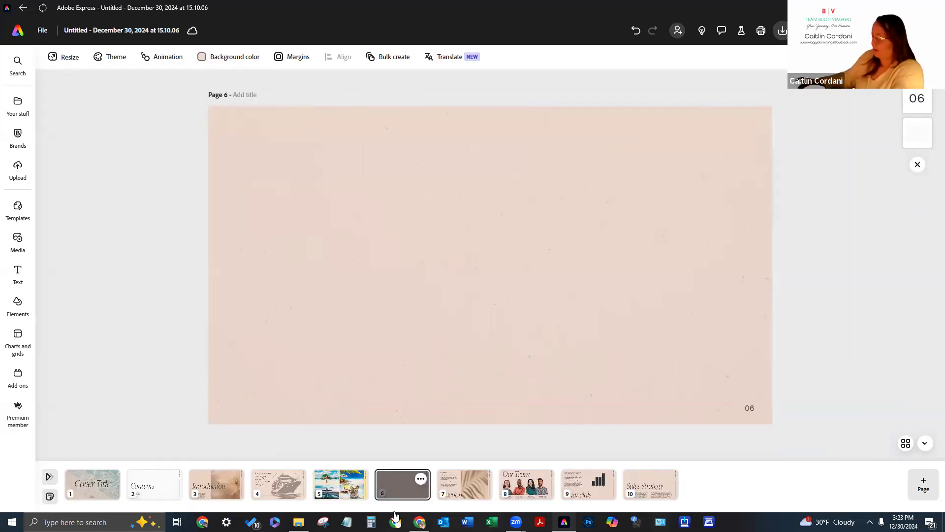
pyautogui.click(346, 497)
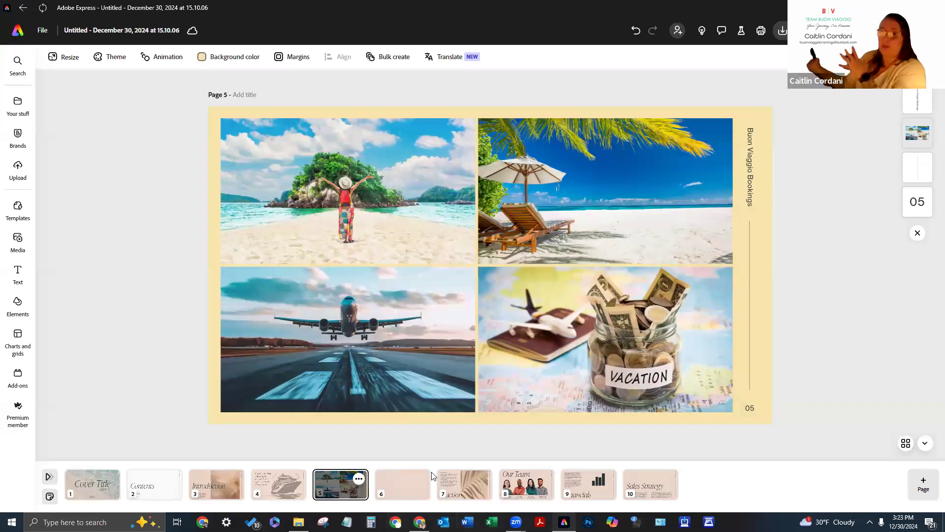
# Group page 5's vertical Buon Viaggio Bookings label with its line, then switch to page 6.
pyautogui.click(749, 187)
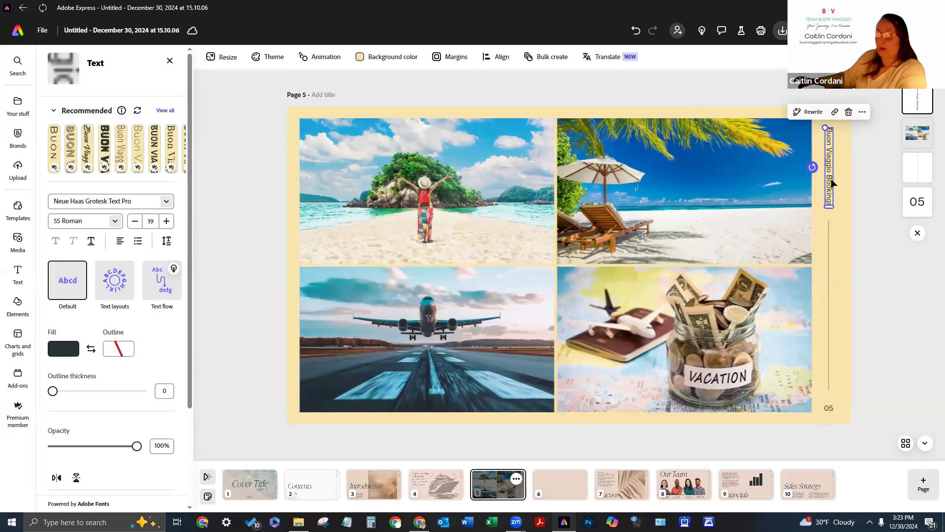
pyautogui.keyDown('shift'); pyautogui.click(829, 246); pyautogui.keyUp('shift')
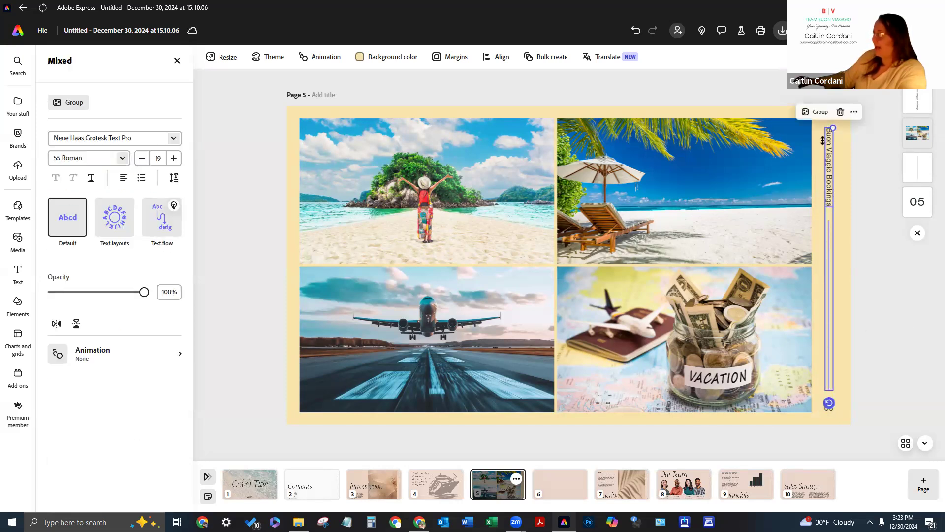
pyautogui.click(825, 112)
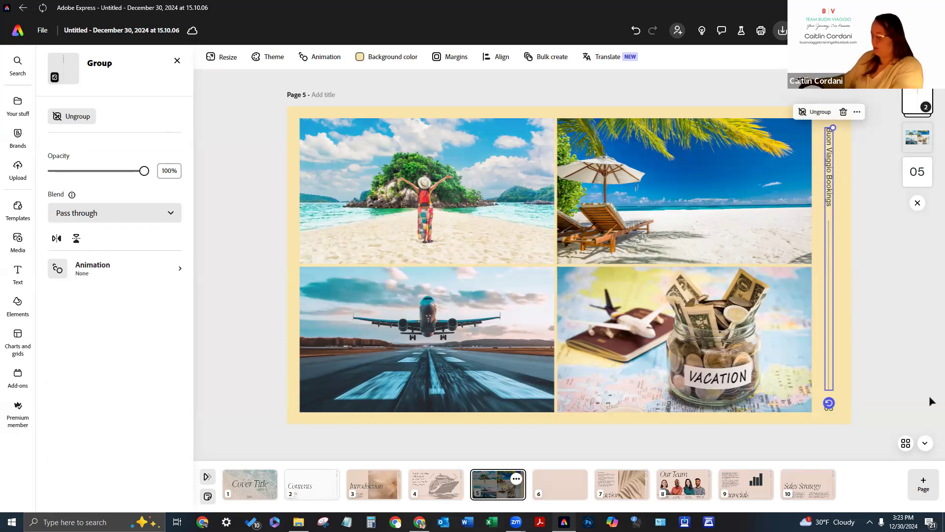
pyautogui.click(903, 335)
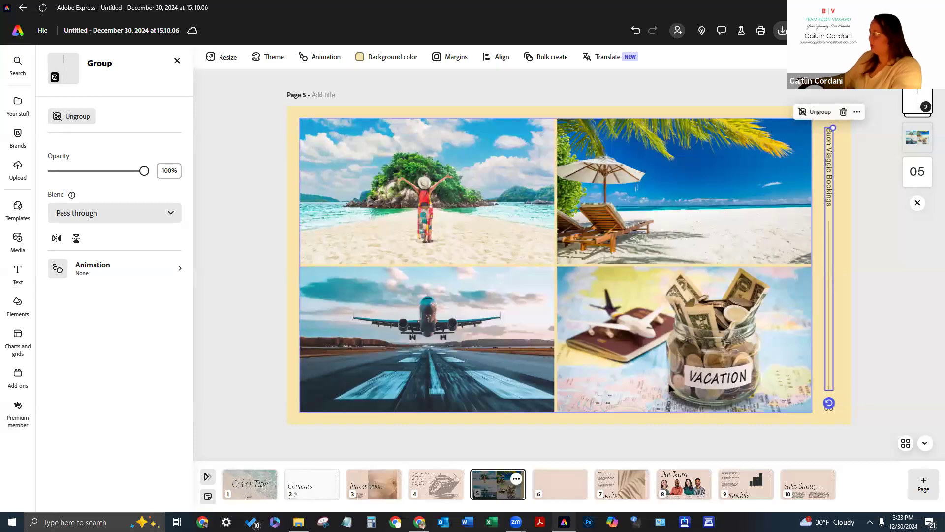
pyautogui.click(559, 481)
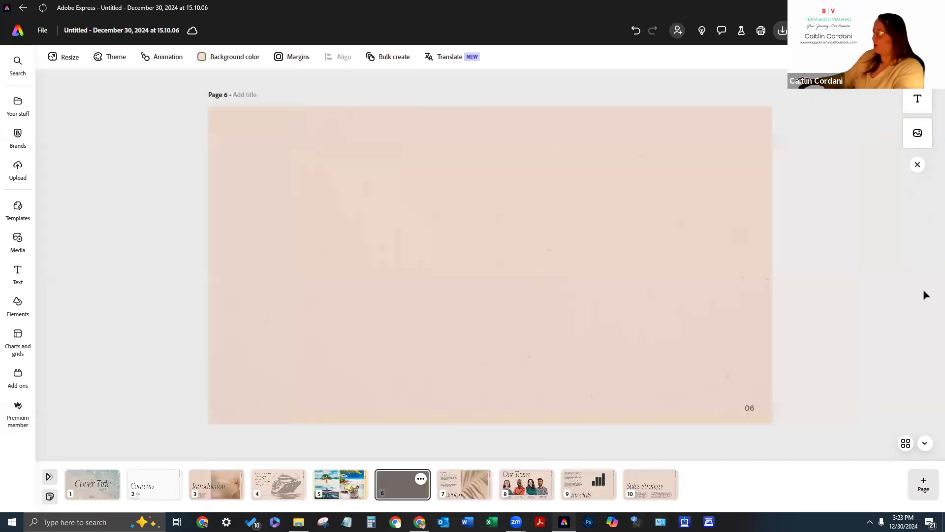
# Align the Buon Viaggio Bookings label group along page 6's right edge using the snap guides.
pyautogui.click(771, 245)
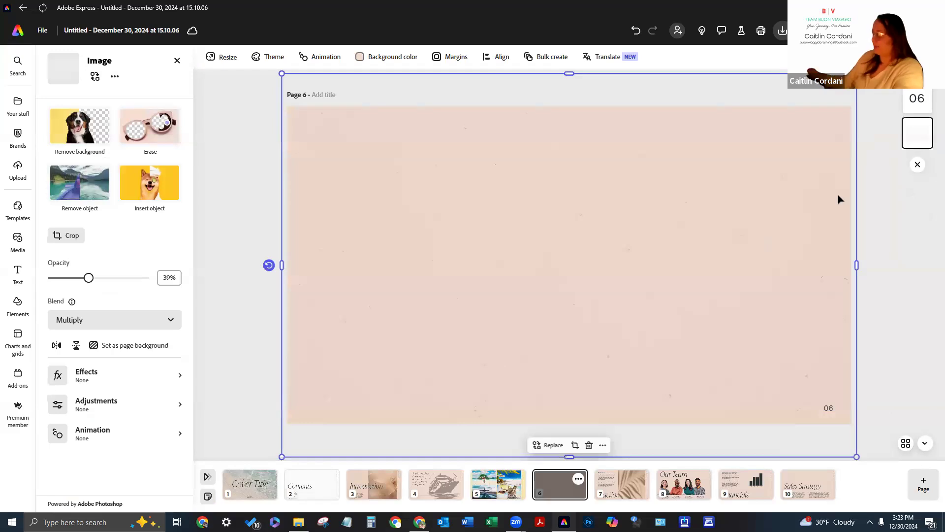
pyautogui.click(838, 199)
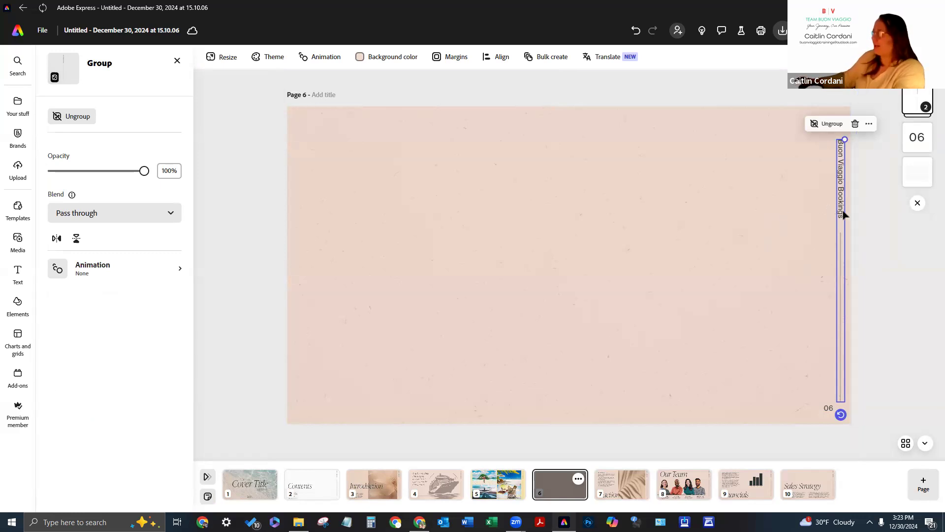
pyautogui.moveTo(841, 212); pyautogui.dragTo(829, 202)
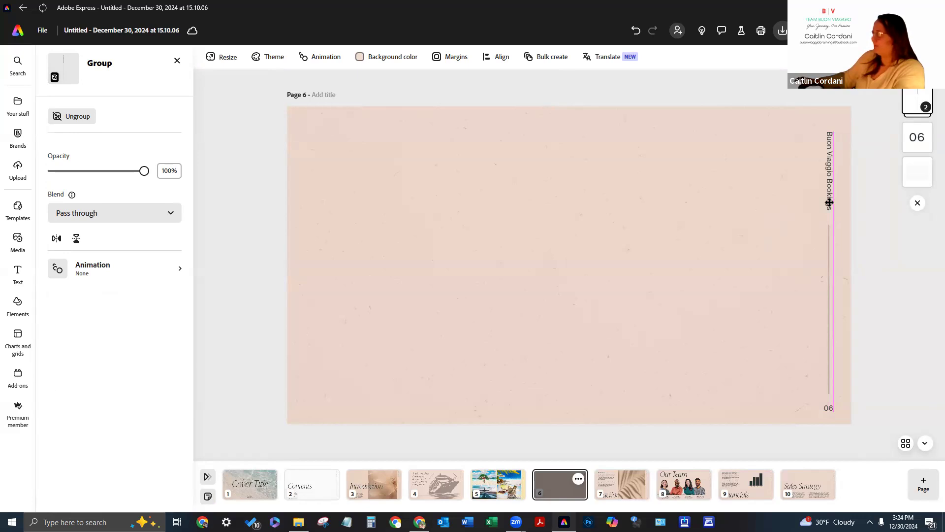
pyautogui.moveTo(829, 202); pyautogui.dragTo(829, 204)
pyautogui.keyDown('shift'); pyautogui.click(785, 218); pyautogui.keyUp('shift')
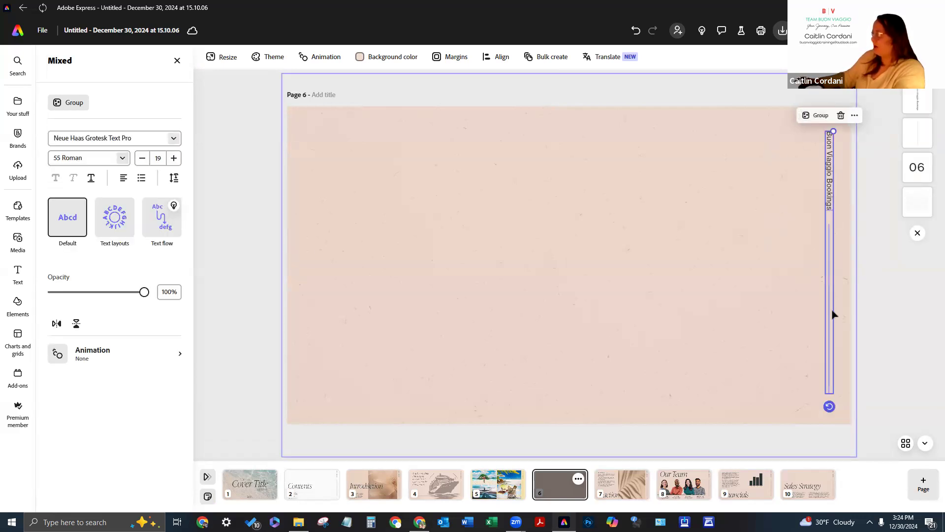
# Reposition the vertical line just below the label, then return to page 5.
pyautogui.click(799, 351)
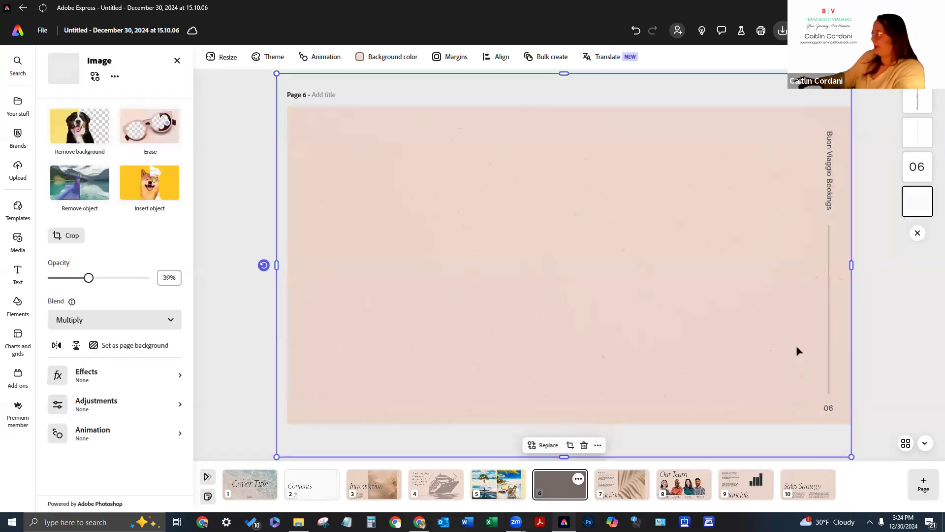
pyautogui.moveTo(829, 327); pyautogui.dragTo(828, 321)
pyautogui.click(828, 323)
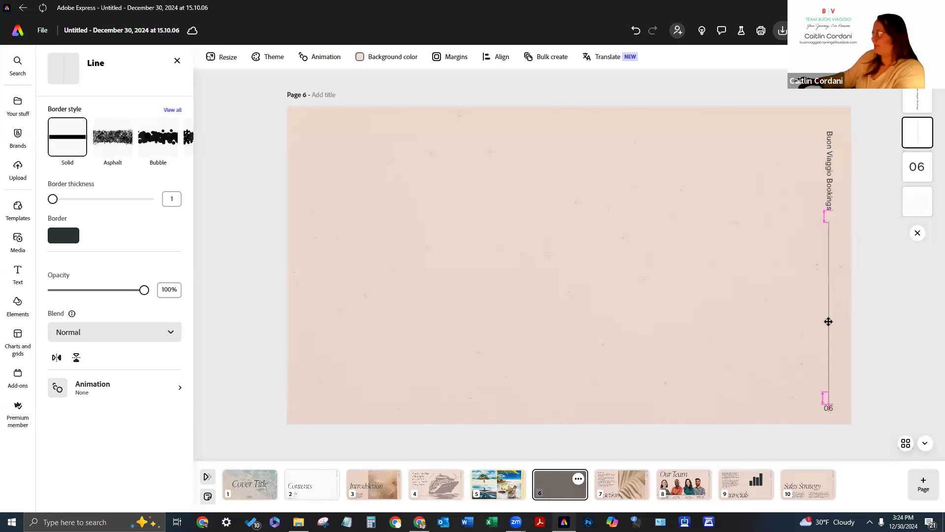
pyautogui.moveTo(829, 325); pyautogui.dragTo(830, 326)
pyautogui.click(832, 183)
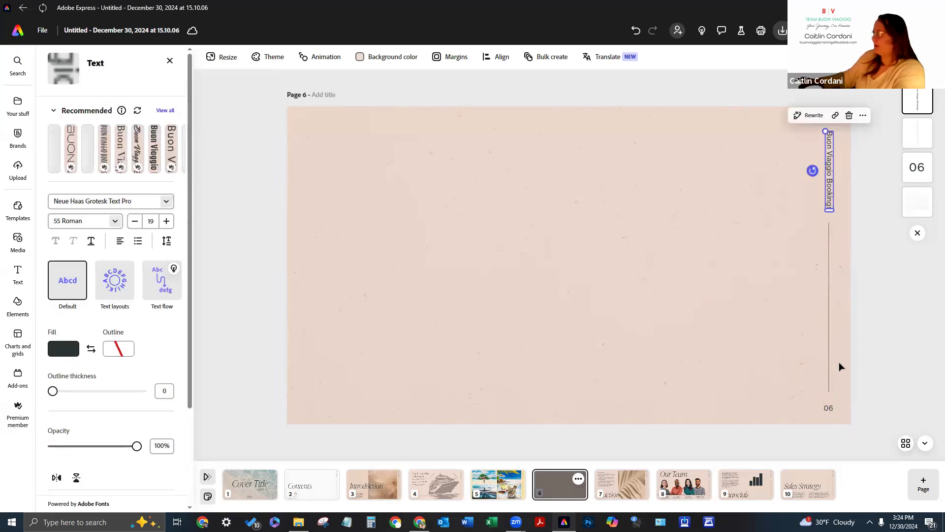
pyautogui.click(839, 367)
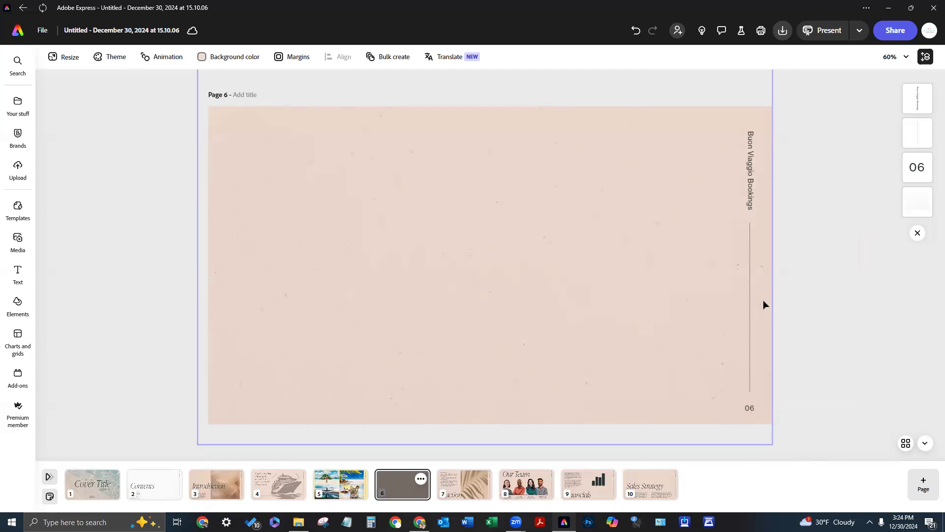
pyautogui.click(340, 484)
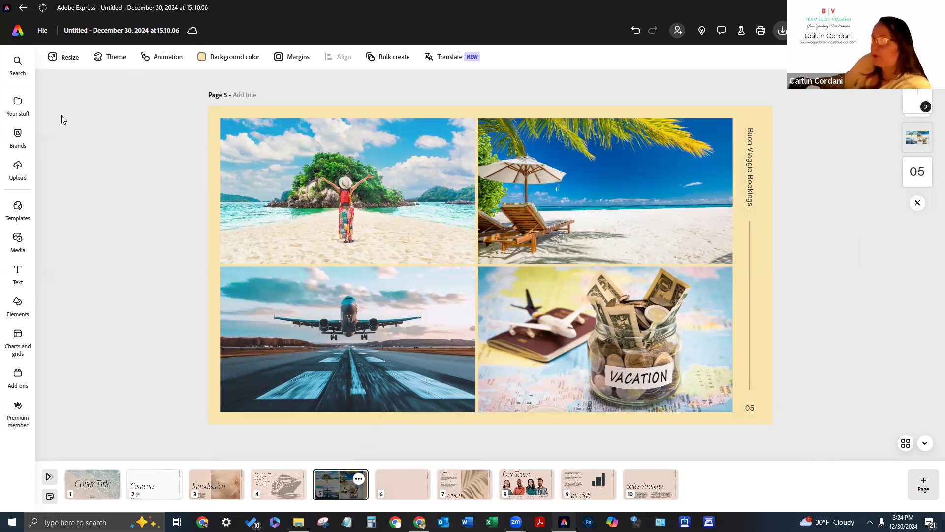
# Search the shapes library for 'Square', then 'rectangle', and add a plain rectangle to page 5.
pyautogui.click(16, 302)
pyautogui.click(175, 83)
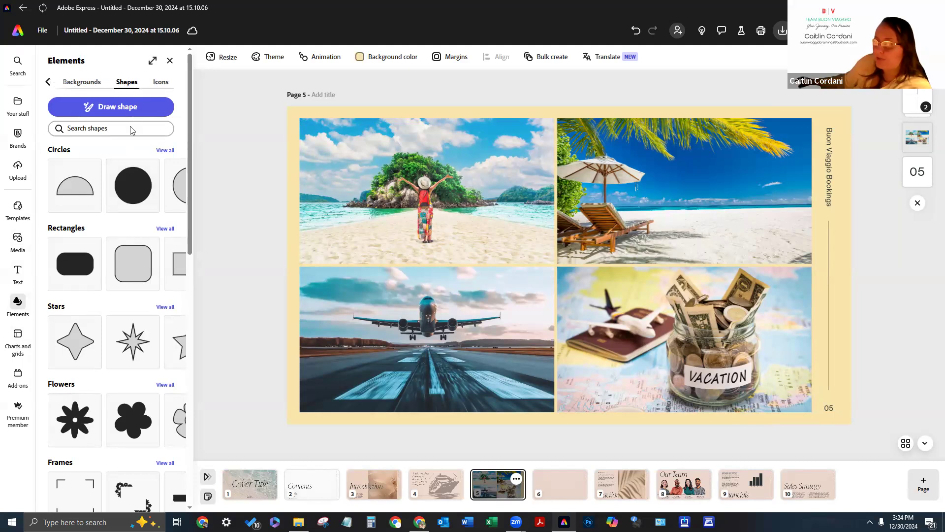
pyautogui.click(131, 129)
pyautogui.write('Square')
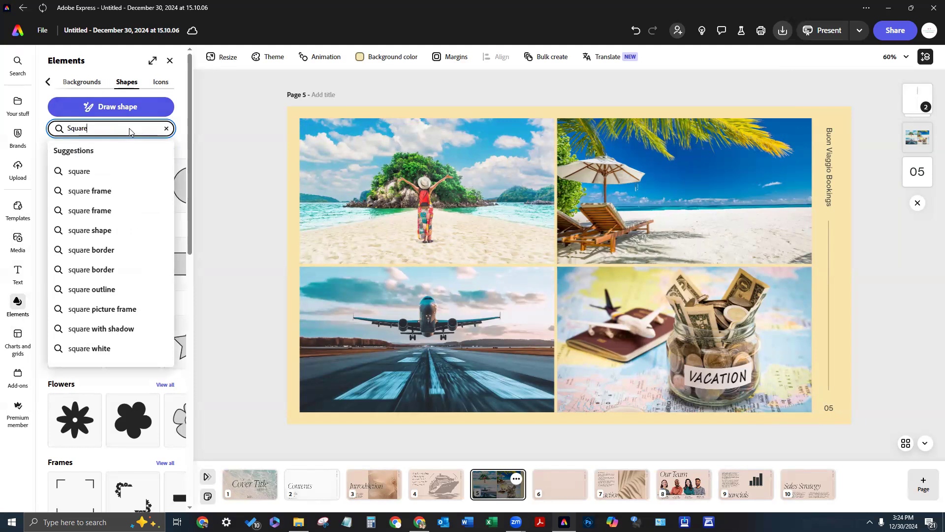
pyautogui.press('Return')
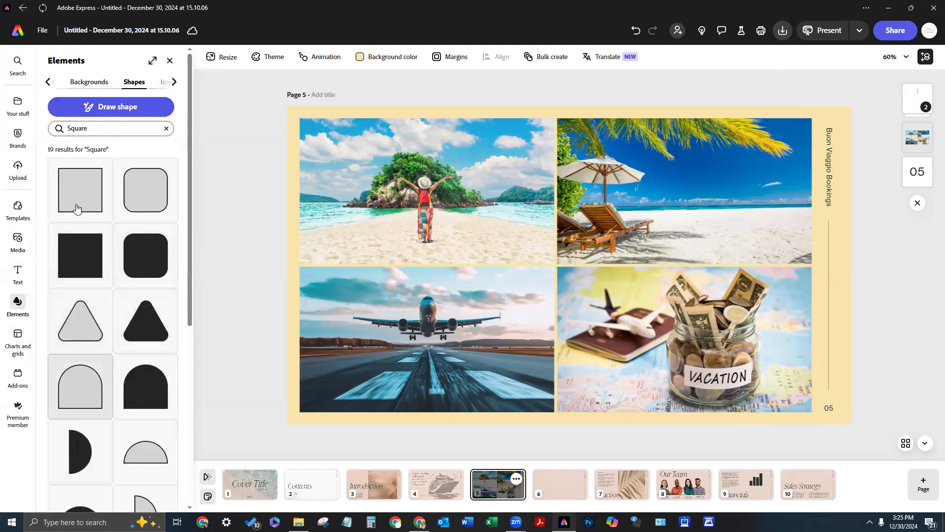
pyautogui.click(108, 127)
pyautogui.write('recat')
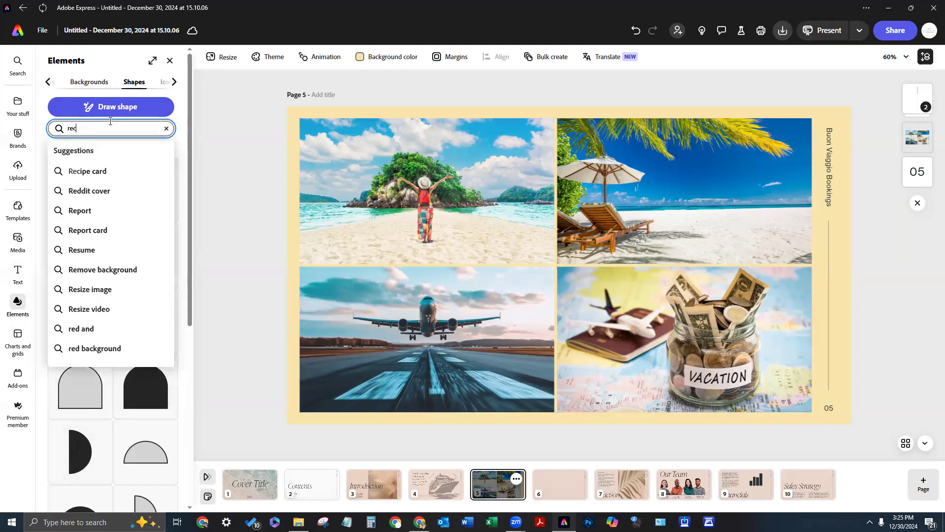
pyautogui.press('BackSpace')
pyautogui.press('BackSpace')
pyautogui.write('tangle')
pyautogui.press('Return')
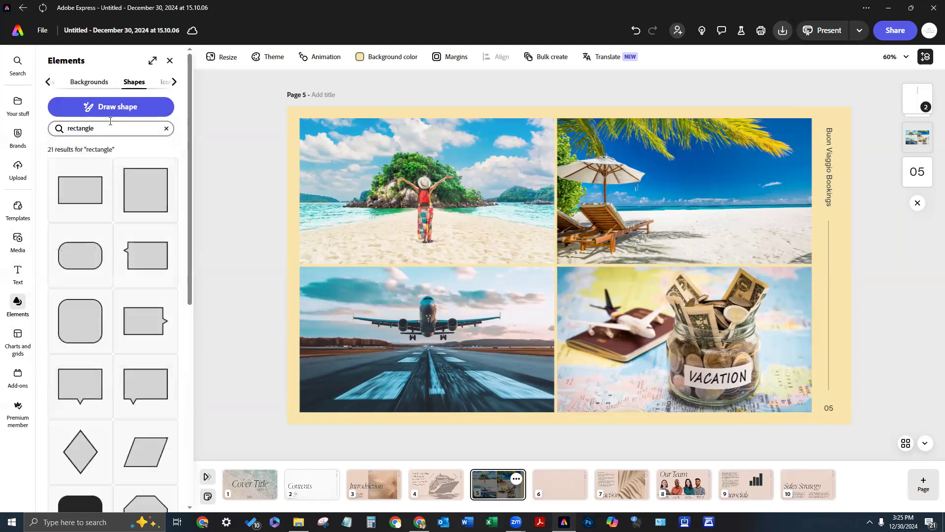
pyautogui.click(76, 201)
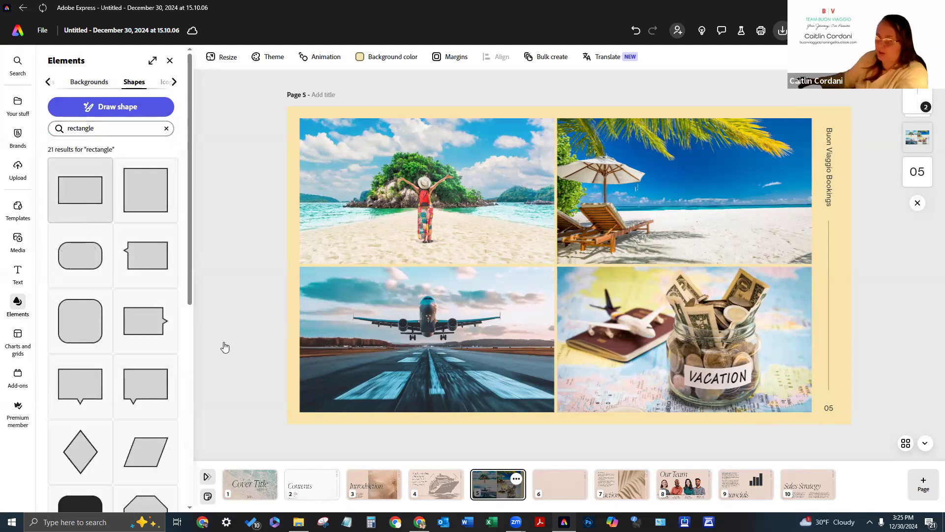
pyautogui.click(604, 292)
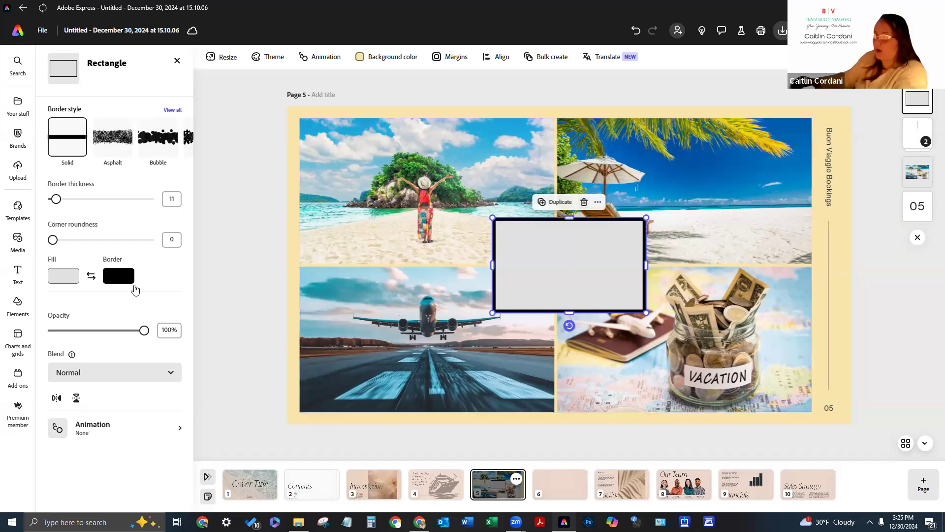
# Fill the rectangle with the slide's yellow border colour sampled from the page.
pyautogui.click(63, 275)
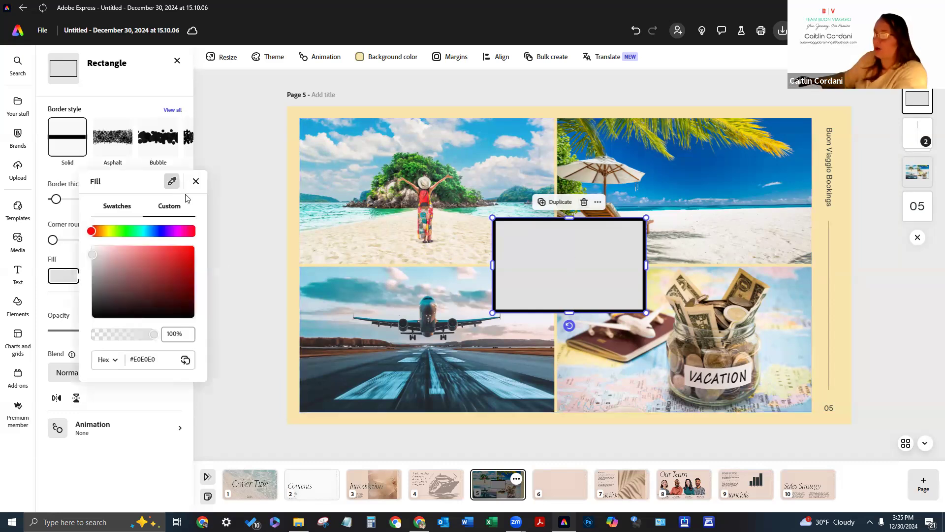
pyautogui.click(294, 142)
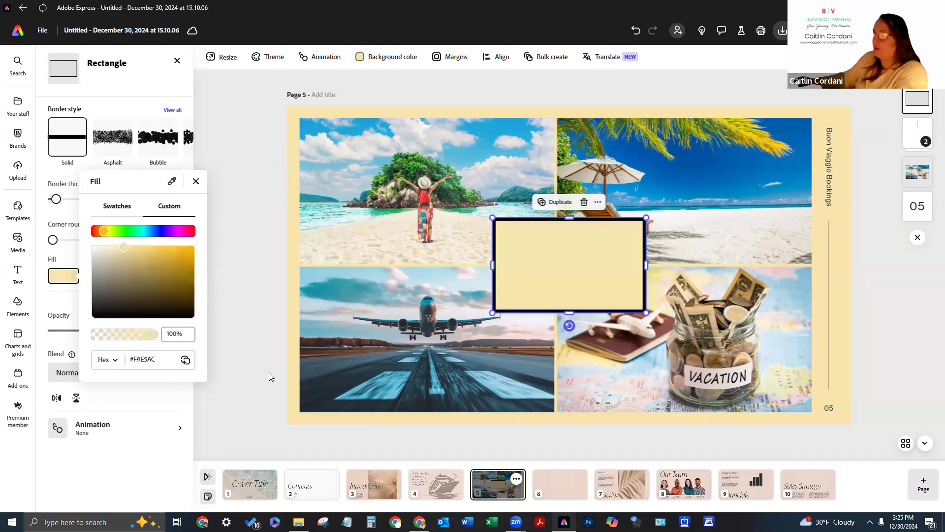
pyautogui.click(586, 271)
# Drag the bordered rectangle around page 5, then delete it.
pyautogui.moveTo(632, 298); pyautogui.dragTo(886, 389)
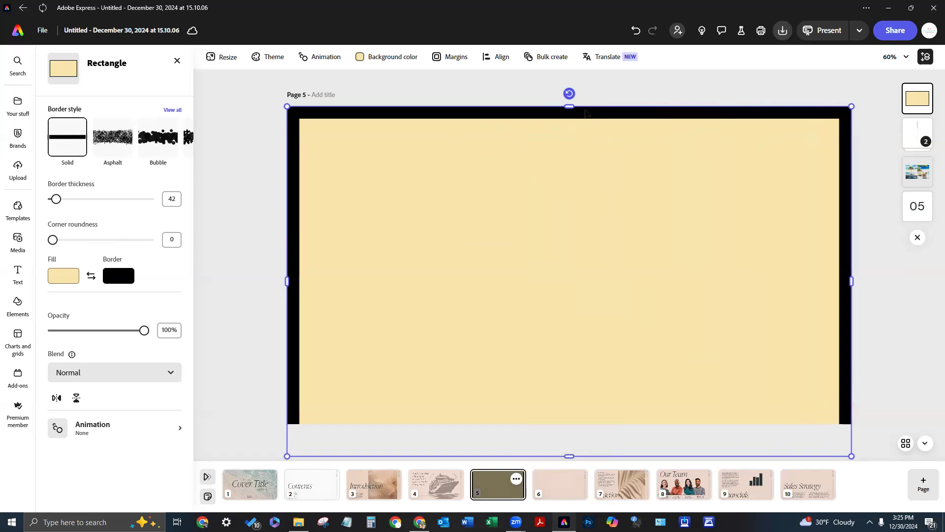
pyautogui.moveTo(584, 106)
pyautogui.mouseDown()
pyautogui.moveTo(567, 102)
pyautogui.moveTo(584, 112)
pyautogui.mouseUp()
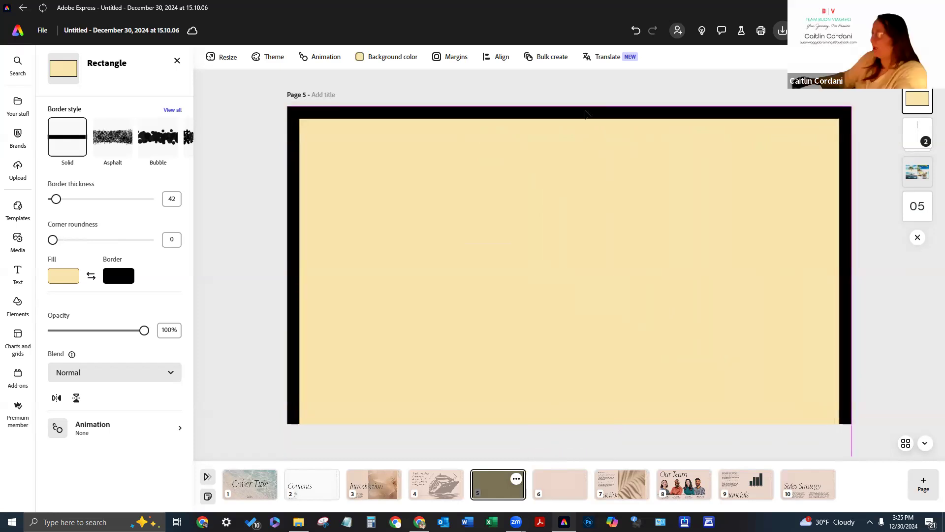
pyautogui.press('Delete')
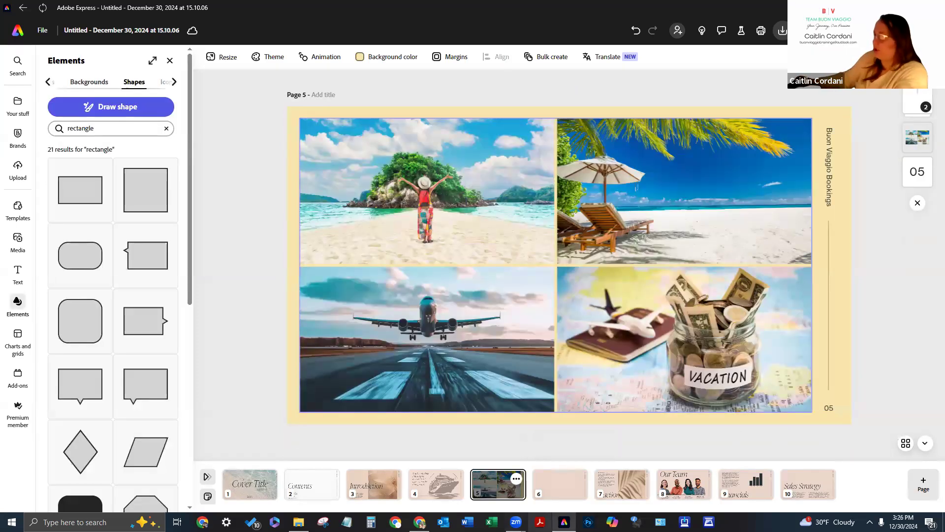
# Search shapes for 'Lines' and place a straight line along page 5's top edge.
pyautogui.scroll(-5, 154, 326)
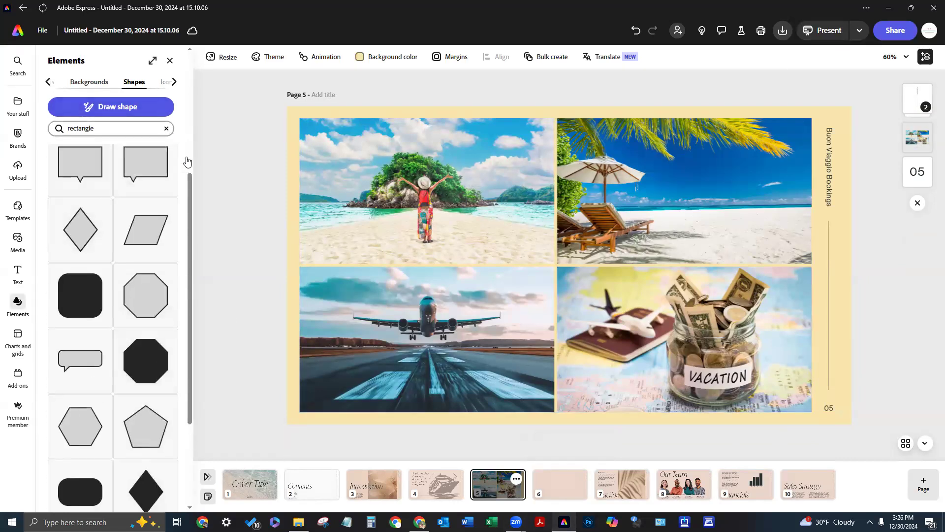
pyautogui.hotkey('ctrl', 'a')
pyautogui.press('BackSpace')
pyautogui.write('Lines')
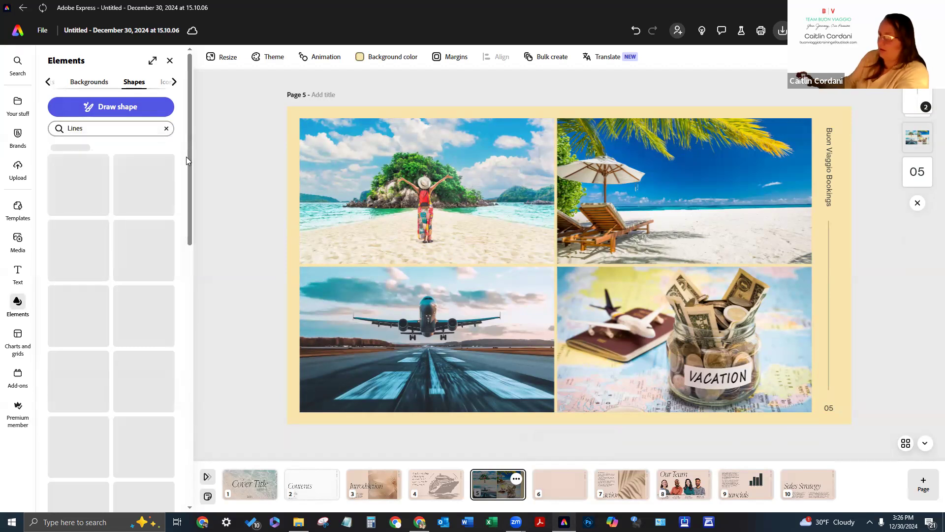
pyautogui.click(143, 285)
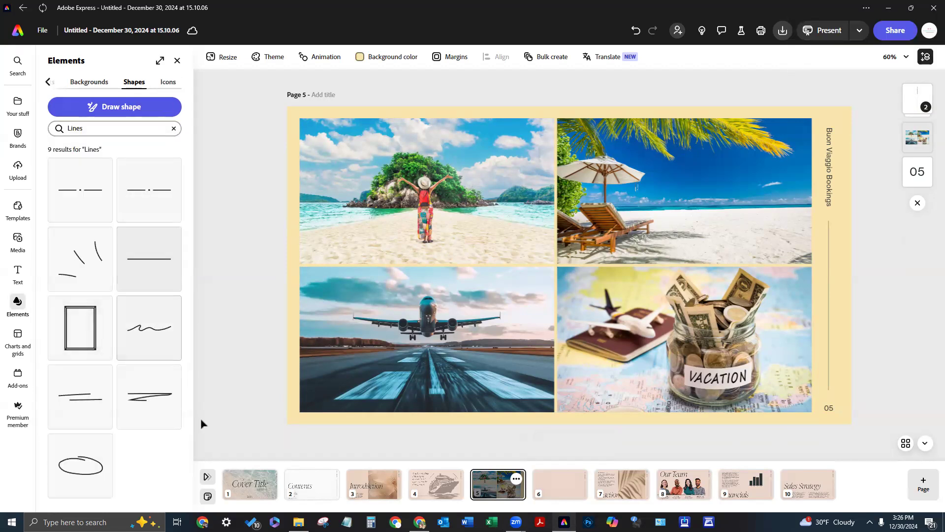
pyautogui.click(620, 268)
pyautogui.moveTo(620, 267); pyautogui.dragTo(852, 105)
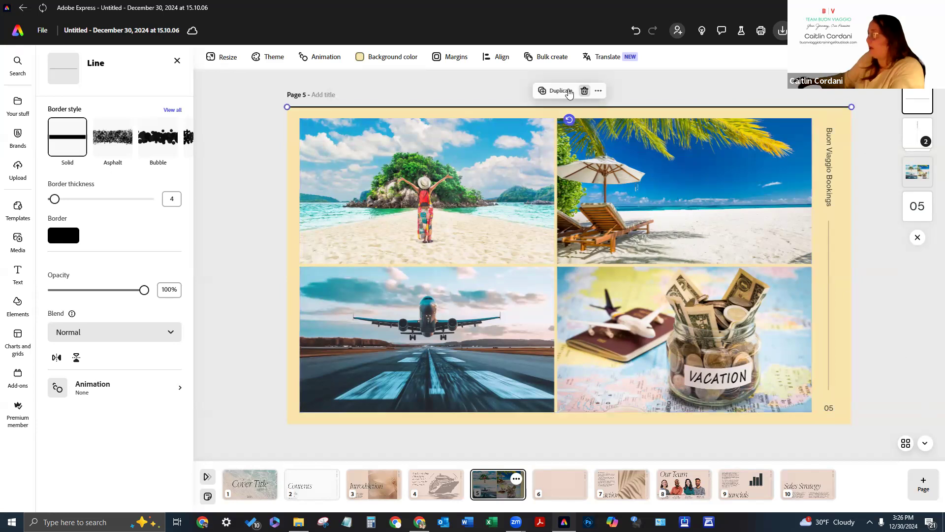
# Duplicate the top line onto the bottom edge, then add a thickness-58 copy angled over the photos.
pyautogui.click(567, 102)
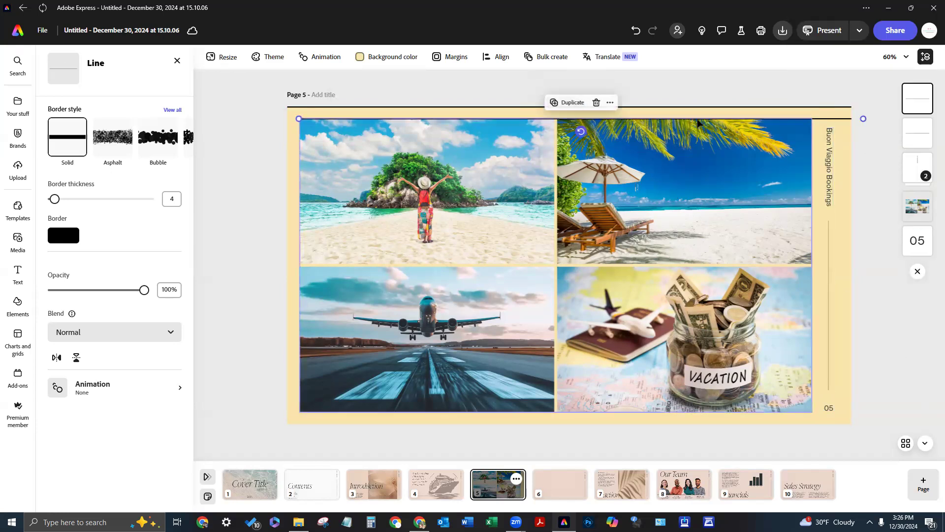
pyautogui.moveTo(568, 121); pyautogui.dragTo(559, 423)
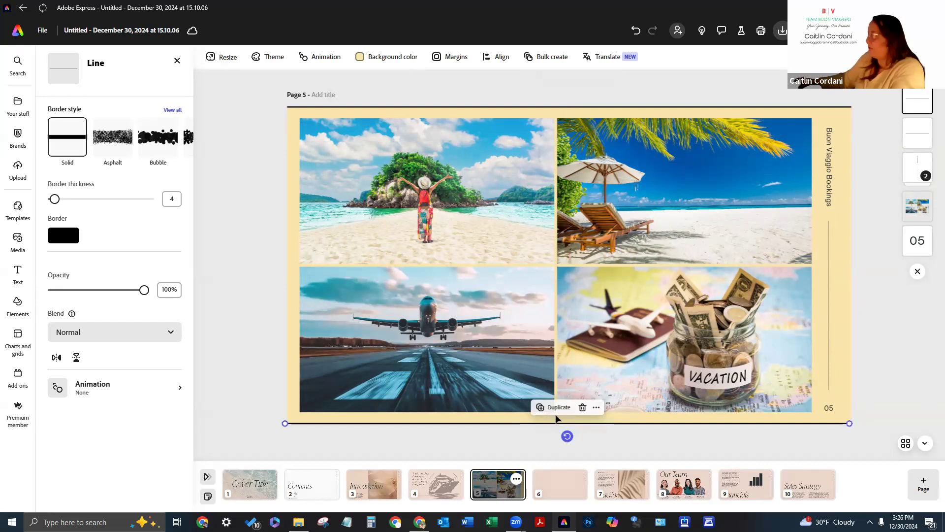
pyautogui.click(553, 406)
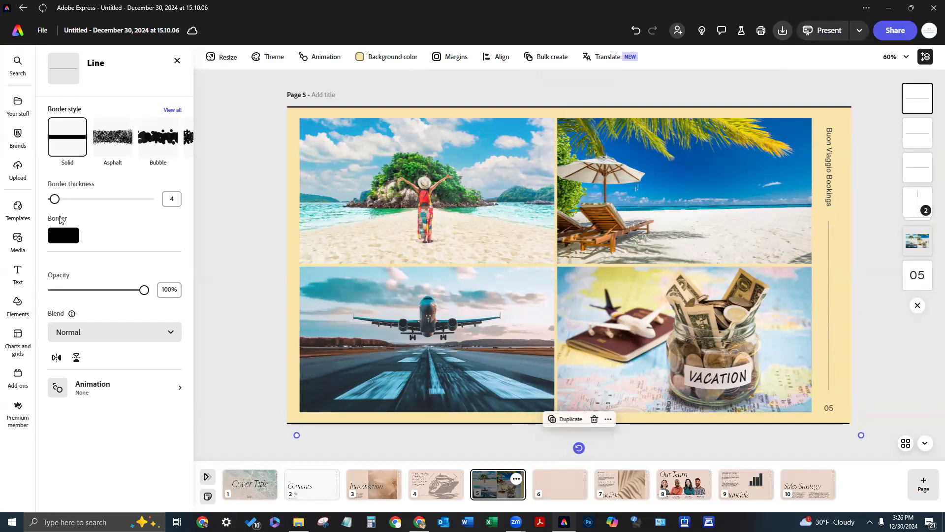
pyautogui.moveTo(61, 198); pyautogui.dragTo(90, 198)
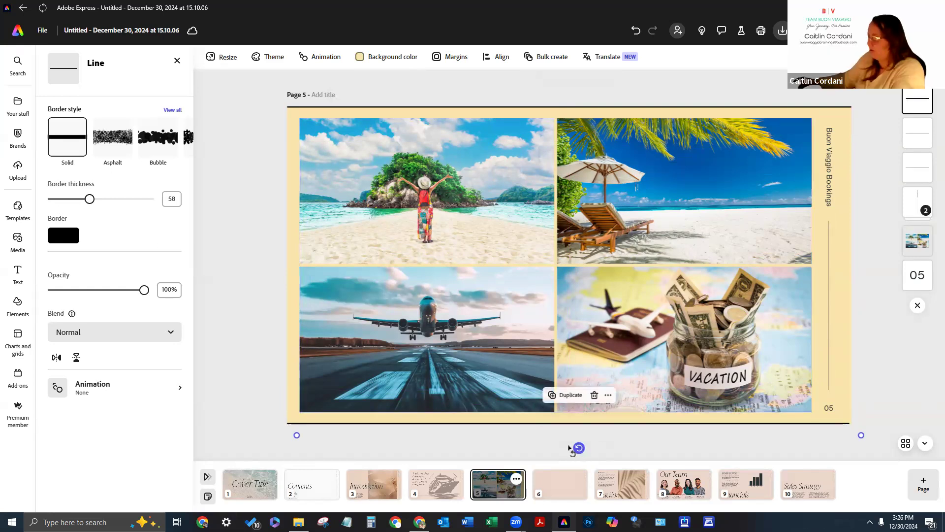
pyautogui.moveTo(578, 448); pyautogui.dragTo(577, 422)
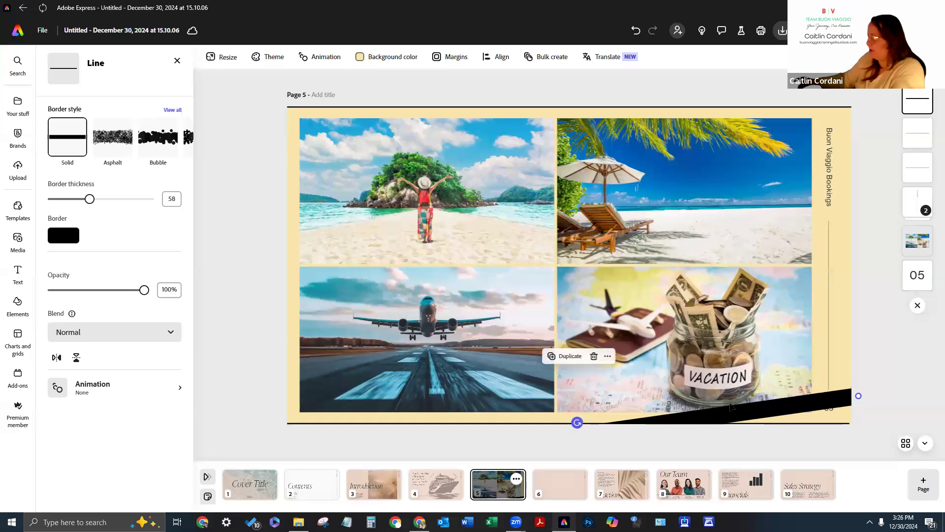
pyautogui.moveTo(793, 416); pyautogui.dragTo(756, 252)
# Turn the thick line vertical, set its border thickness to 15, and place it on the slide's right edge.
pyautogui.moveTo(537, 254); pyautogui.dragTo(843, 275)
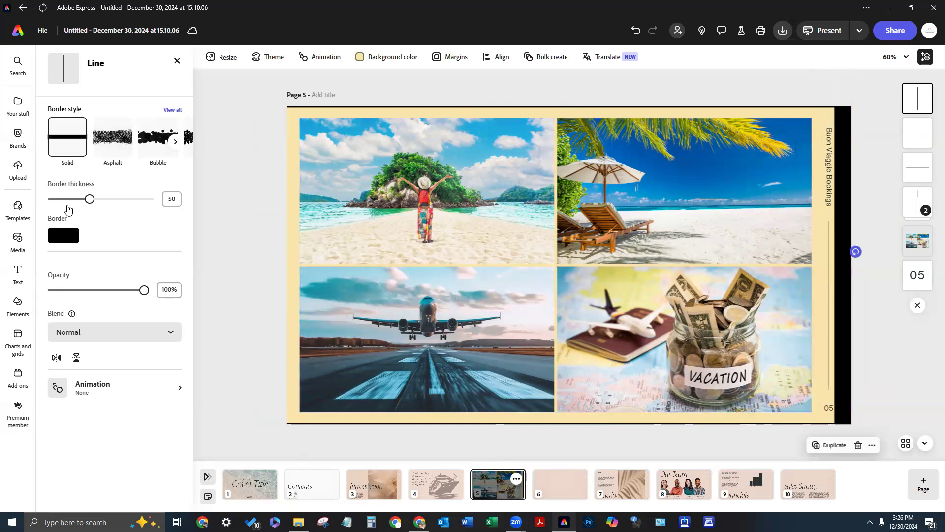
pyautogui.moveTo(90, 204); pyautogui.dragTo(55, 210)
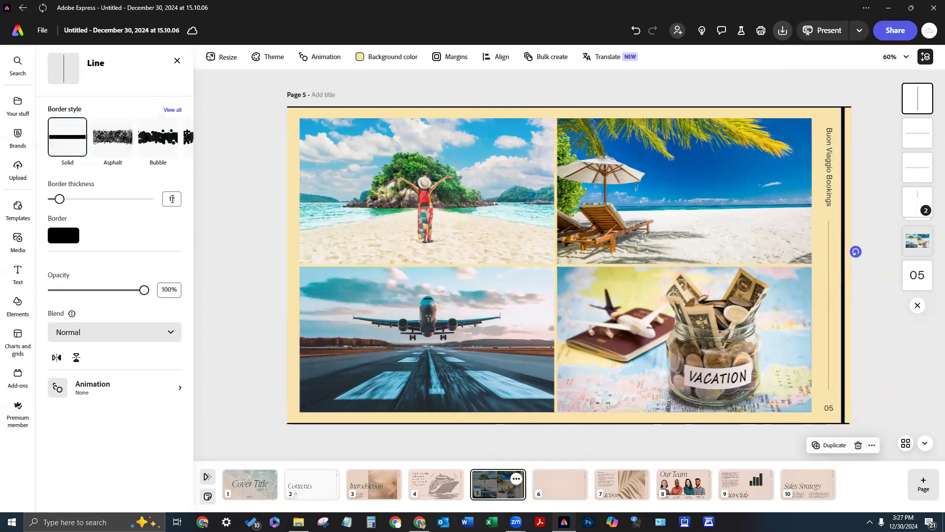
pyautogui.write('15')
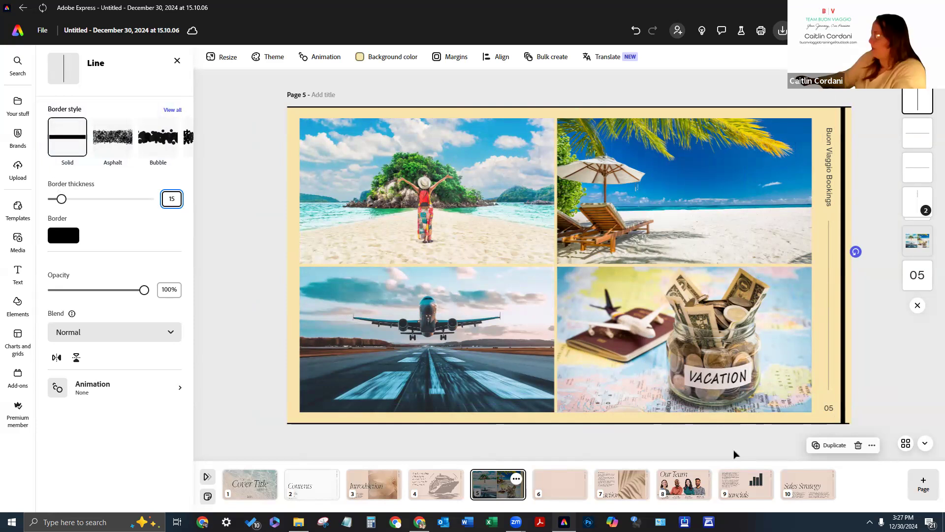
pyautogui.press('Return')
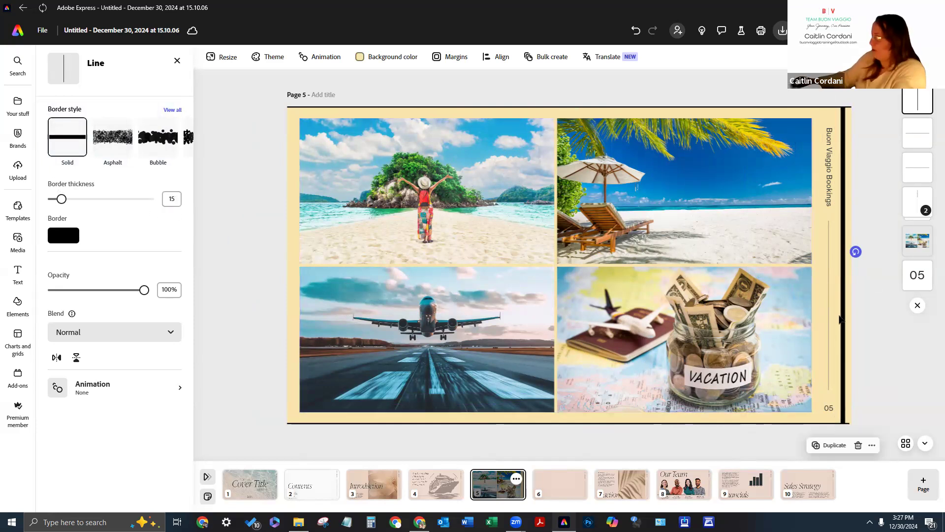
pyautogui.moveTo(851, 318); pyautogui.dragTo(857, 318)
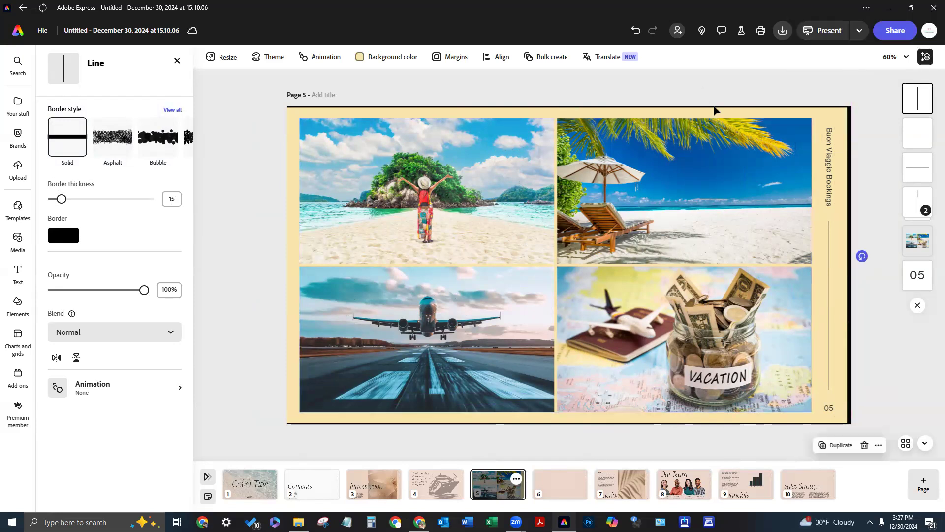
# Set border thickness 15 on the top-edge and bottom-edge lines.
pyautogui.click(712, 108)
pyautogui.click(178, 200)
pyautogui.write('15')
pyautogui.press('Return')
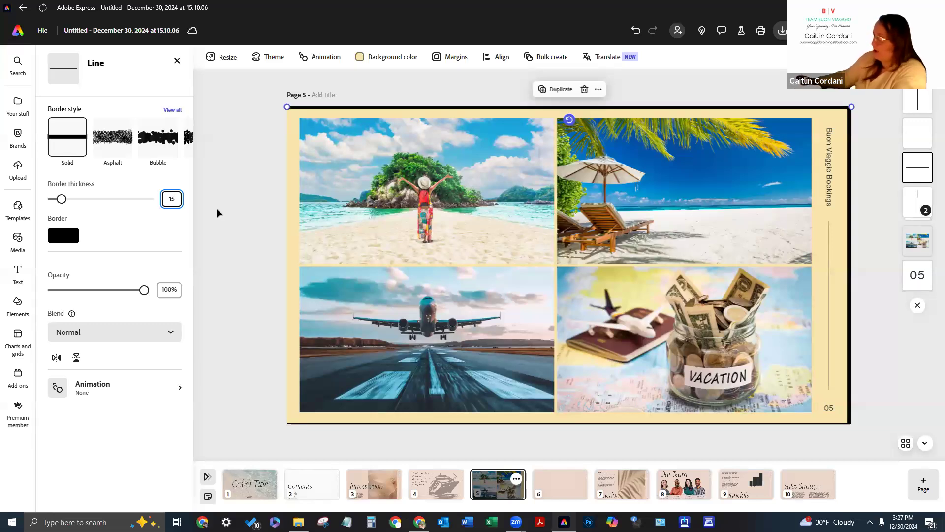
pyautogui.click(352, 428)
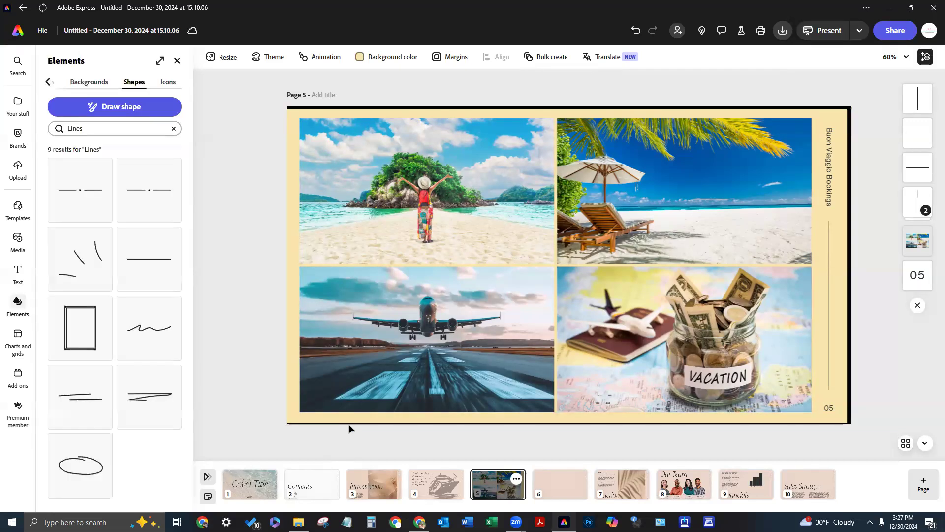
pyautogui.click(351, 425)
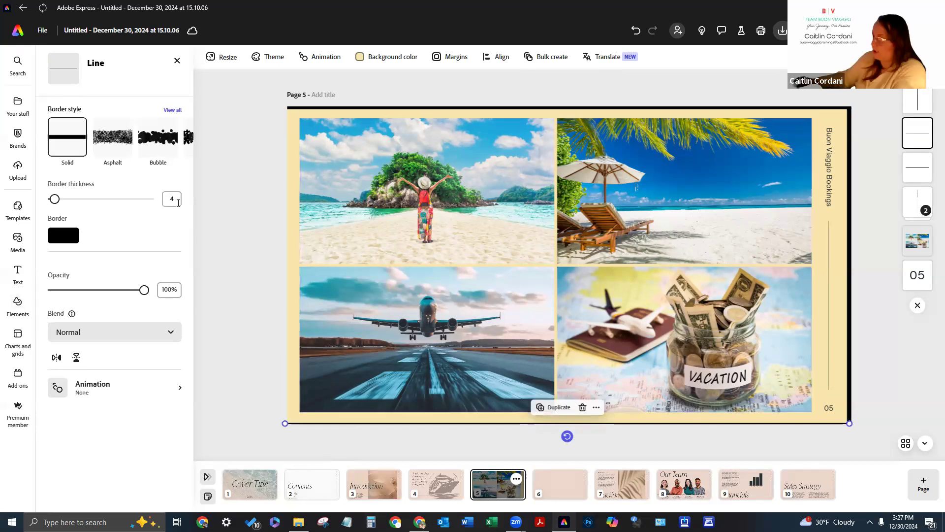
pyautogui.doubleClick(172, 199)
pyautogui.write('15')
pyautogui.press('Return')
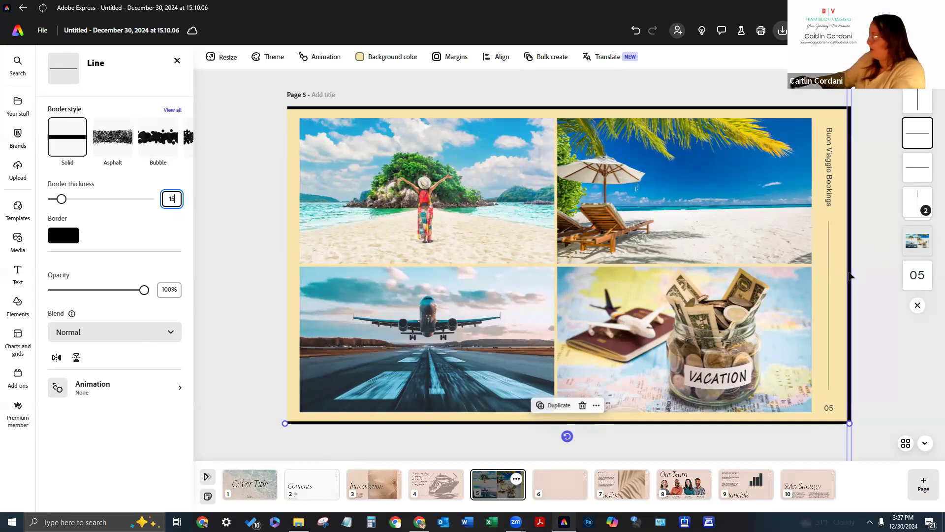
# Shift the right-edge line slightly further right and duplicate it.
pyautogui.click(848, 275)
pyautogui.moveTo(848, 272); pyautogui.dragTo(851, 272)
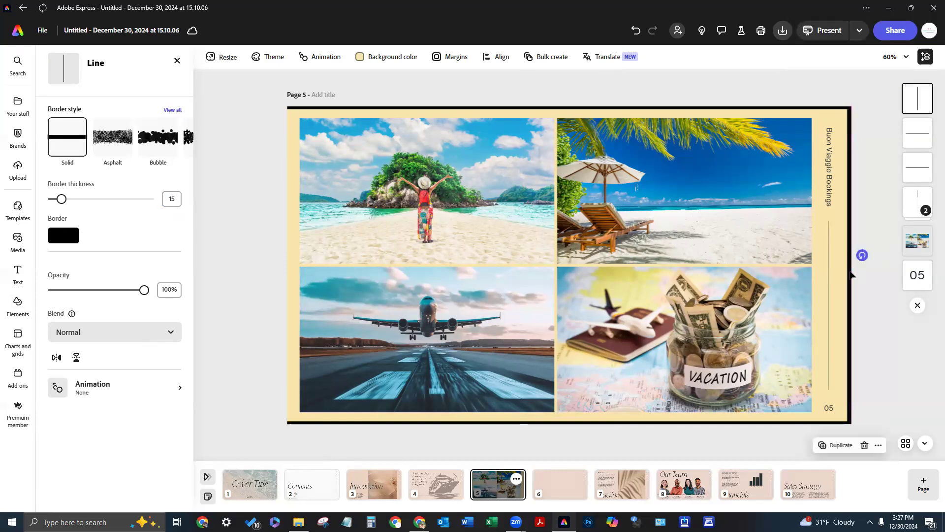
pyautogui.click(837, 446)
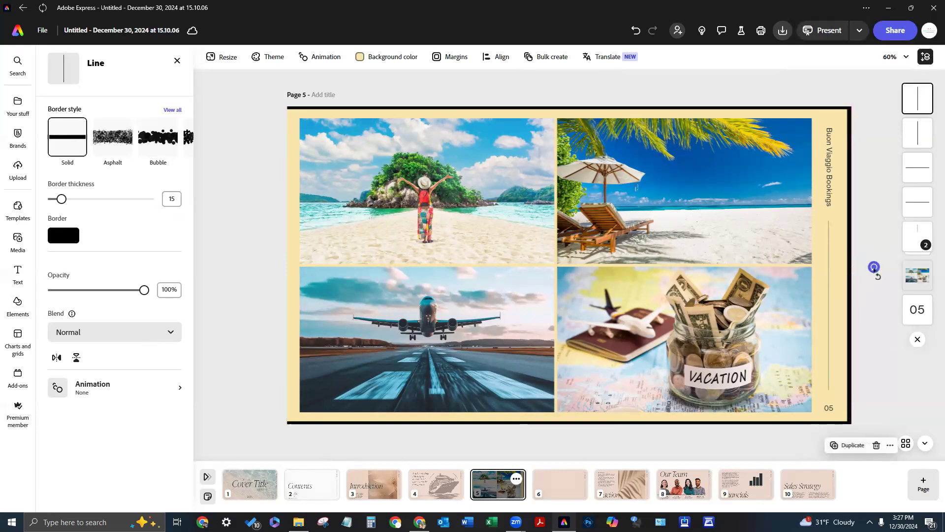
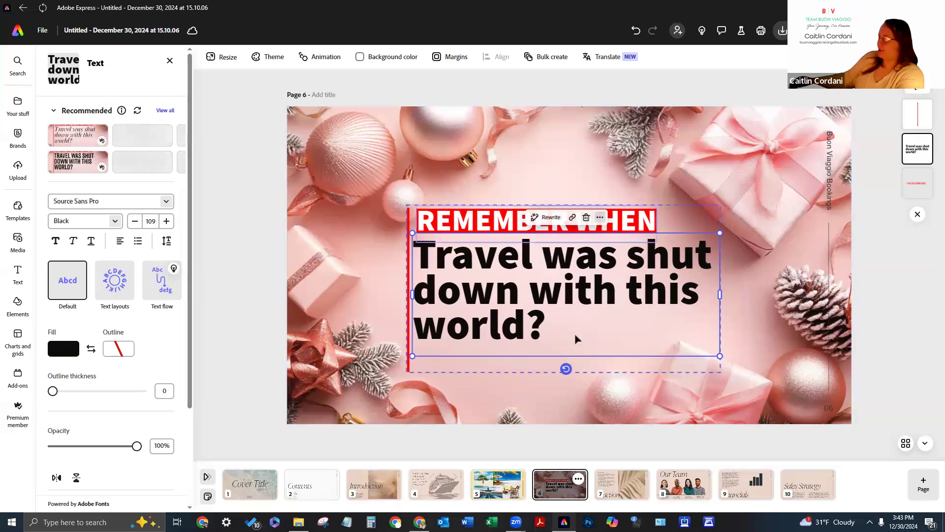
# Widen the 'Travel was shut down' text box slightly and select the whole REMEMBER WHEN group.
pyautogui.moveTo(720, 294)
pyautogui.mouseDown()
pyautogui.moveTo(757, 293)
pyautogui.moveTo(717, 308)
pyautogui.mouseUp()
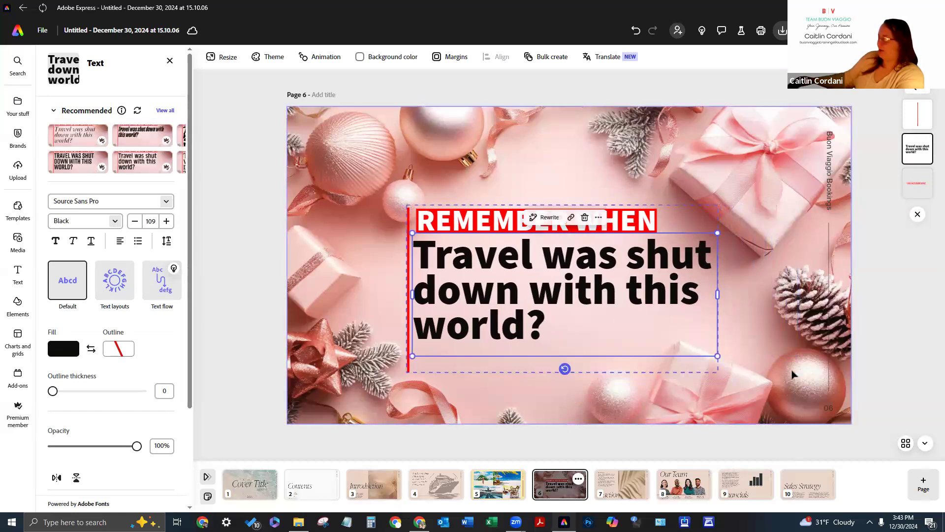
pyautogui.click(756, 264)
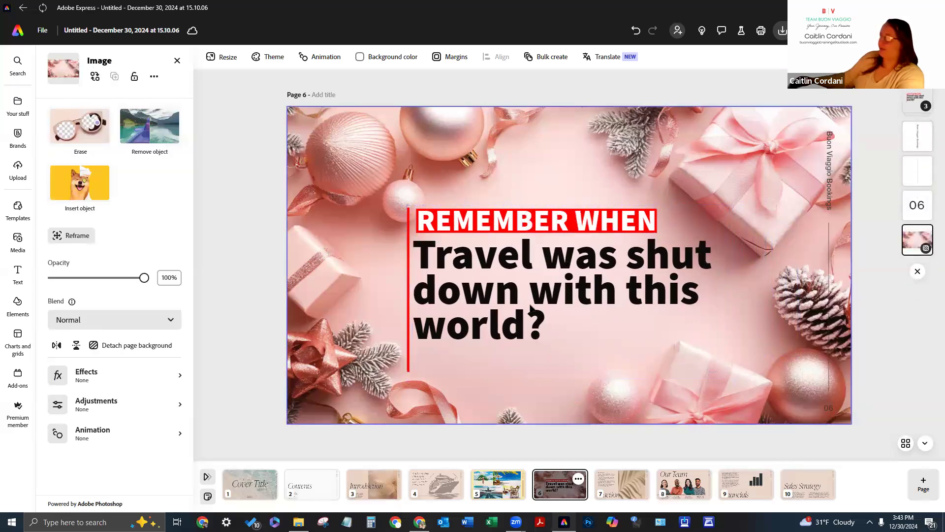
pyautogui.click(552, 325)
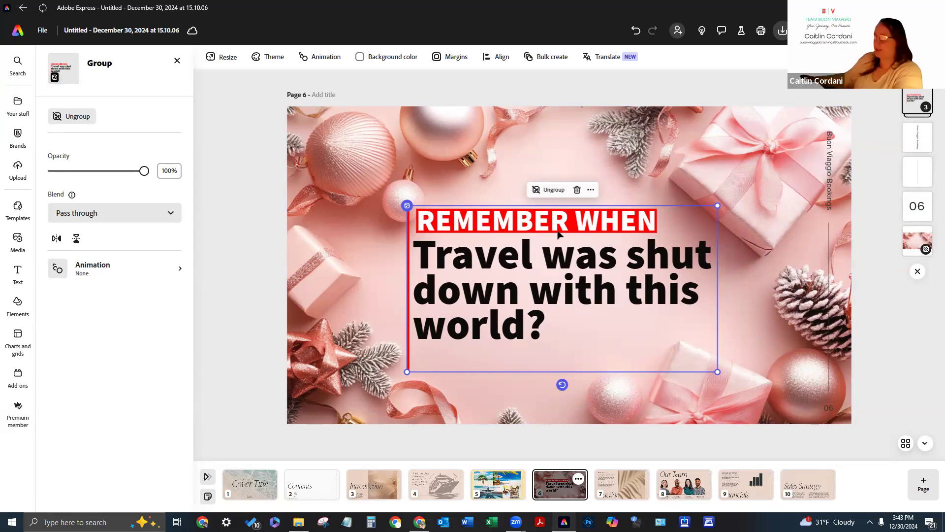
# Inspect the REMEMBER WHEN text and the red vertical line inside the page 6 group.
pyautogui.click(567, 300)
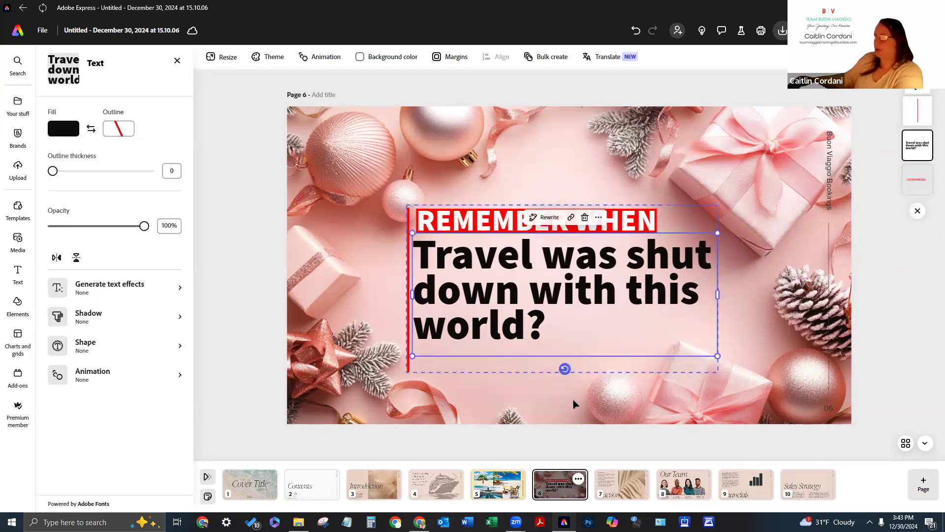
pyautogui.click(466, 215)
pyautogui.click(436, 229)
pyautogui.click(433, 227)
pyautogui.click(433, 226)
pyautogui.click(433, 226)
pyautogui.click(434, 227)
pyautogui.click(410, 224)
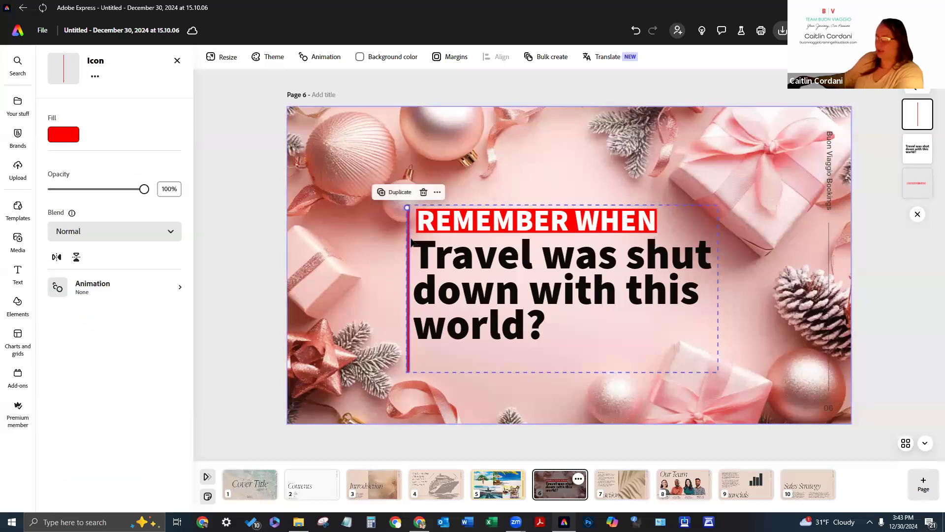
# Glance at page 5, check the shape behind REMEMBER WHEN on page 6, then move to page 7.
pyautogui.click(519, 477)
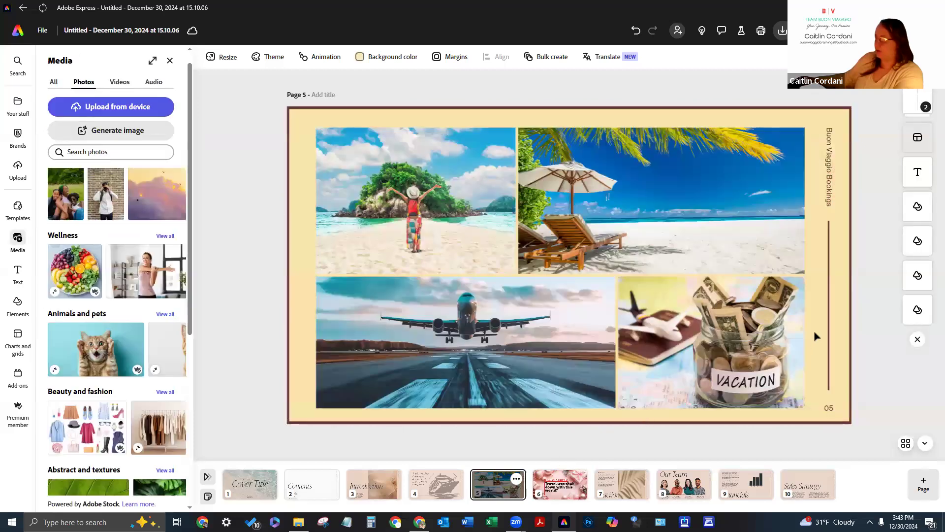
pyautogui.click(559, 484)
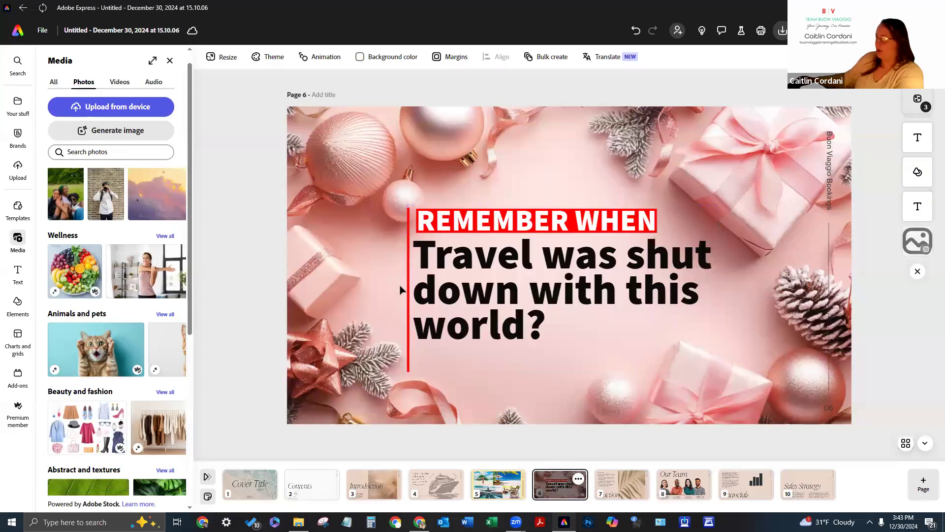
pyautogui.click(428, 230)
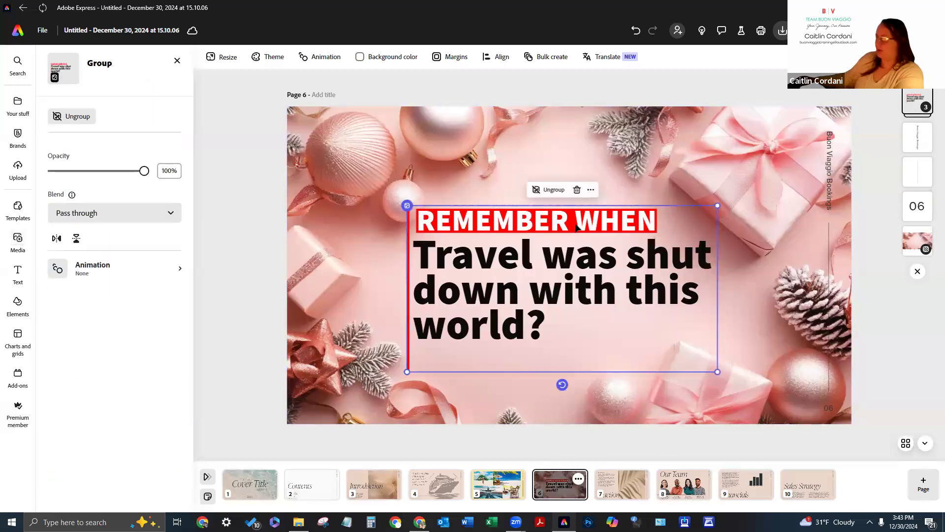
pyautogui.click(449, 231)
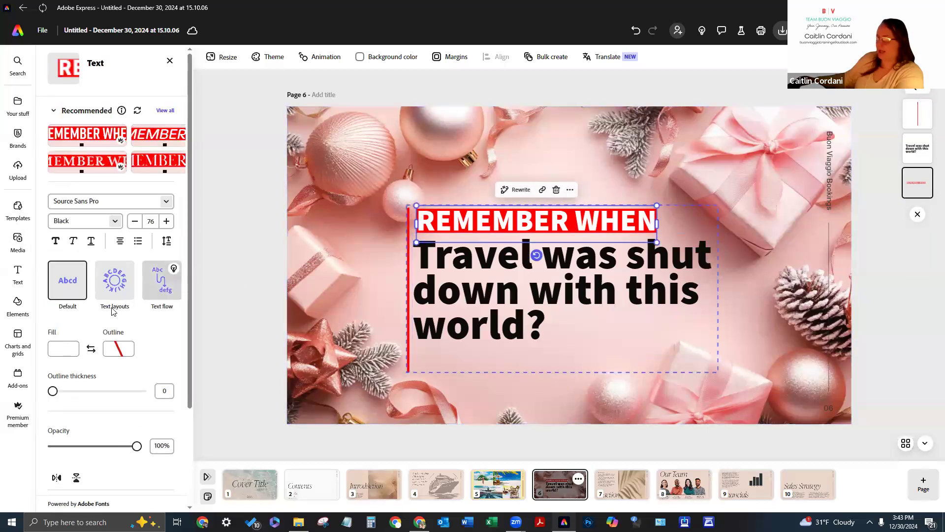
pyautogui.scroll(-3, 138, 437)
pyautogui.click(115, 445)
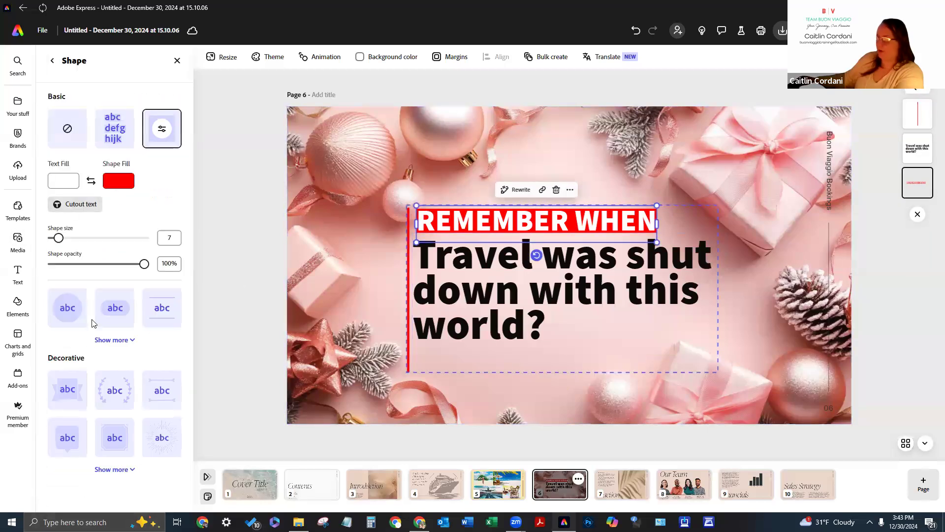
pyautogui.click(908, 337)
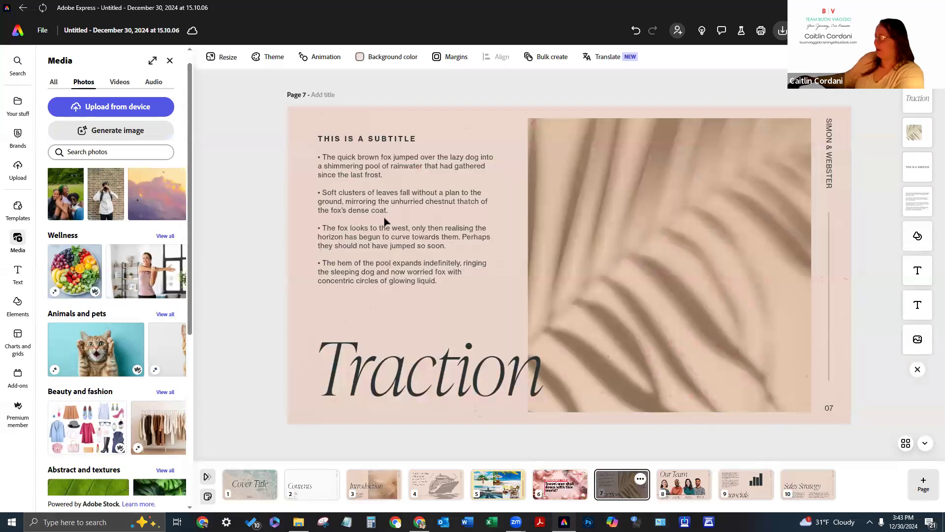
pyautogui.click(383, 221)
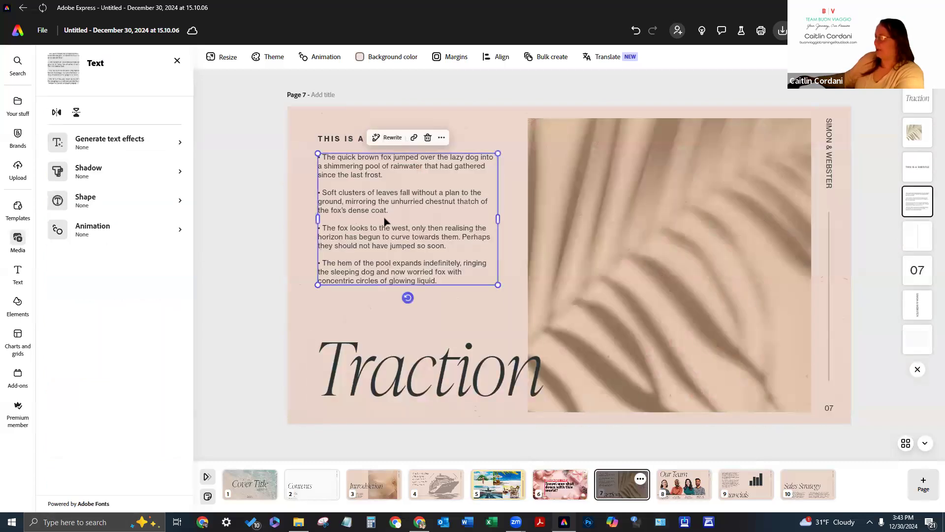
# Replace the bullet paragraph with a new text box reading 'This is my favorite shape'.
pyautogui.press('Delete')
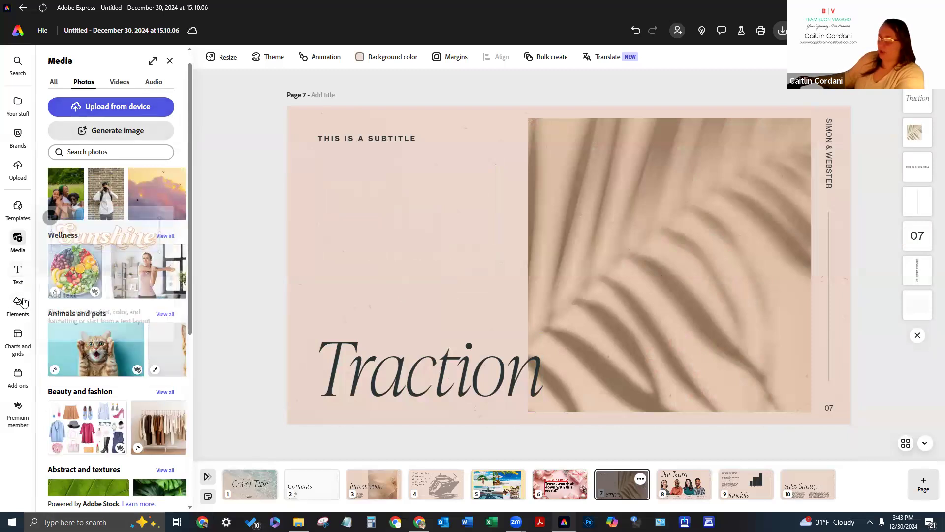
pyautogui.click(18, 275)
pyautogui.click(151, 89)
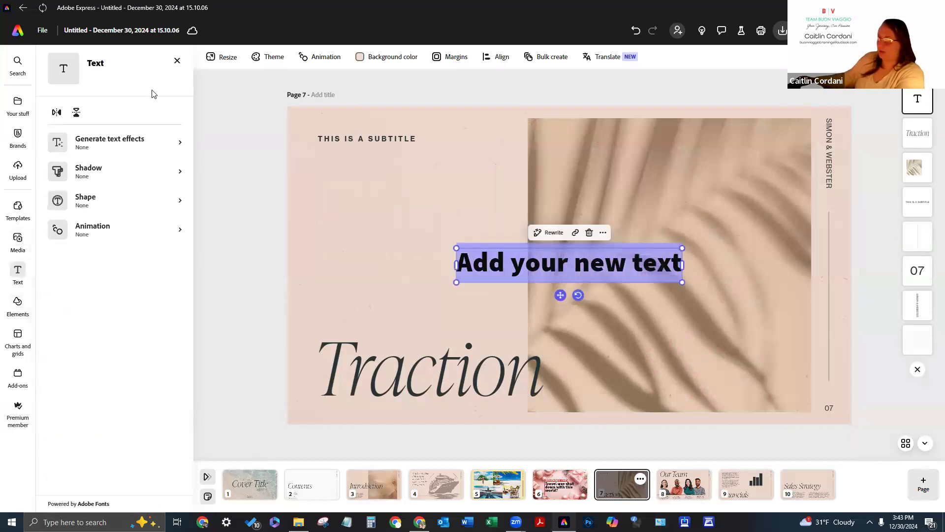
pyautogui.write('Thi')
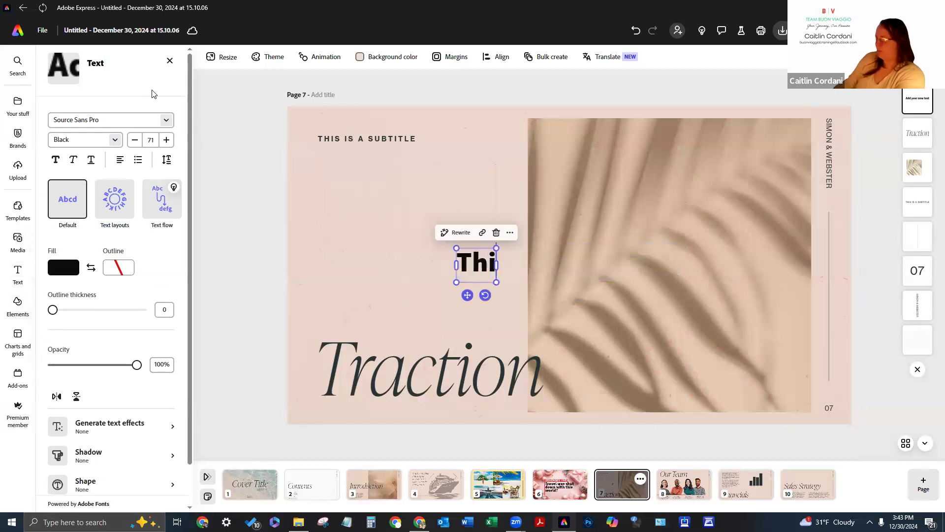
pyautogui.write('s is my fav')
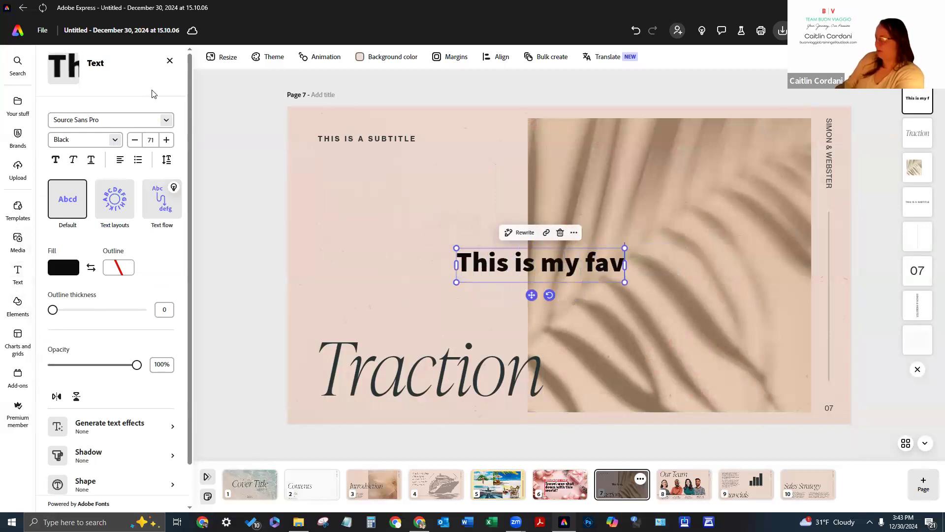
pyautogui.write('orite shape')
pyautogui.press('Return')
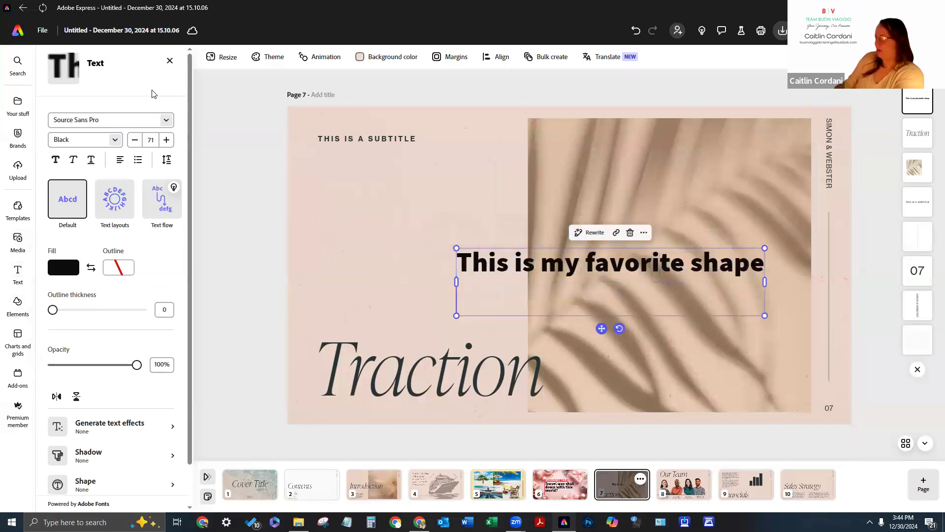
pyautogui.press('BackSpace')
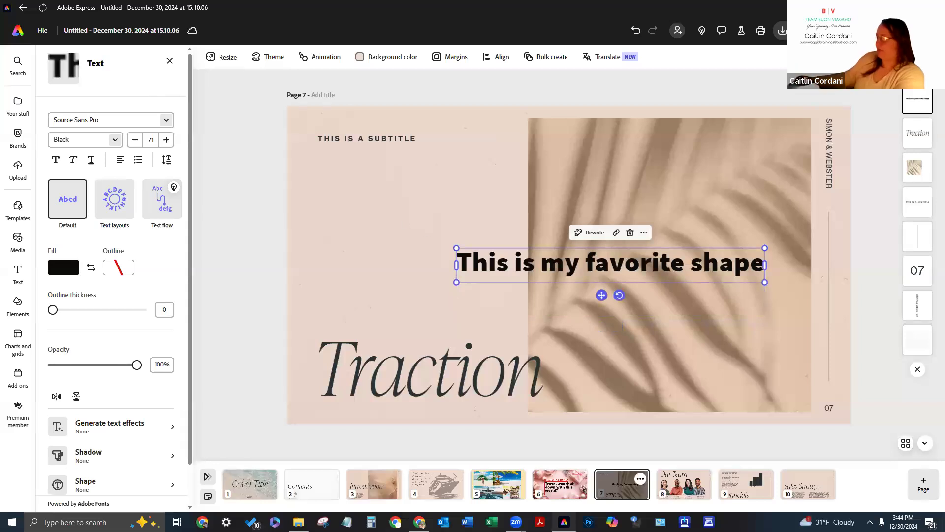
# Move the 'This is my favorite shape' line up beneath the subtitle.
pyautogui.moveTo(659, 264); pyautogui.dragTo(564, 265)
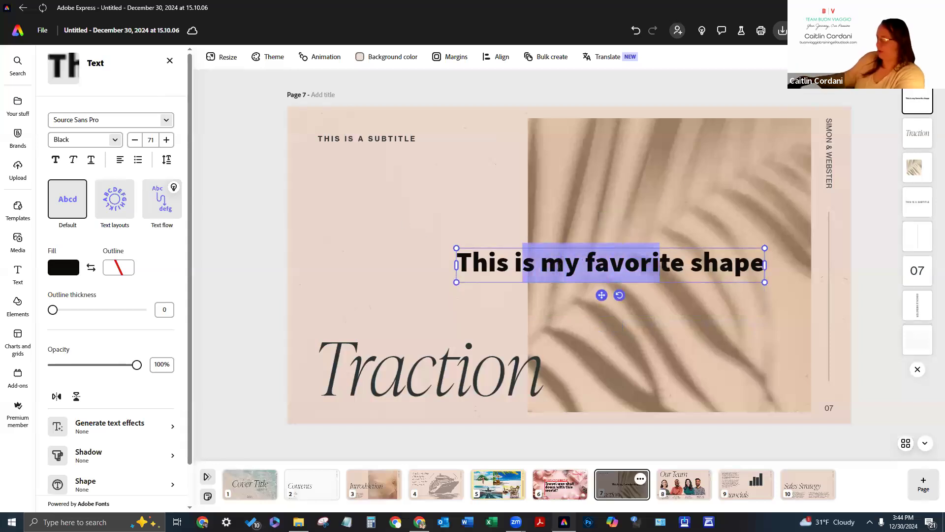
pyautogui.press('Left')
pyautogui.press('Right')
pyautogui.press('Right')
pyautogui.press('Right')
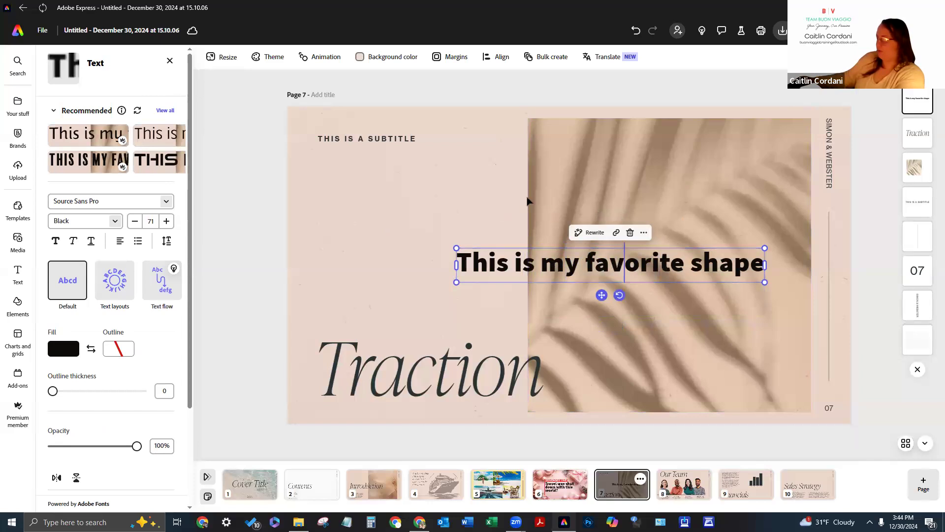
pyautogui.moveTo(585, 262)
pyautogui.mouseDown()
pyautogui.moveTo(623, 263)
pyautogui.moveTo(457, 262)
pyautogui.moveTo(640, 265)
pyautogui.moveTo(595, 265)
pyautogui.mouseUp()
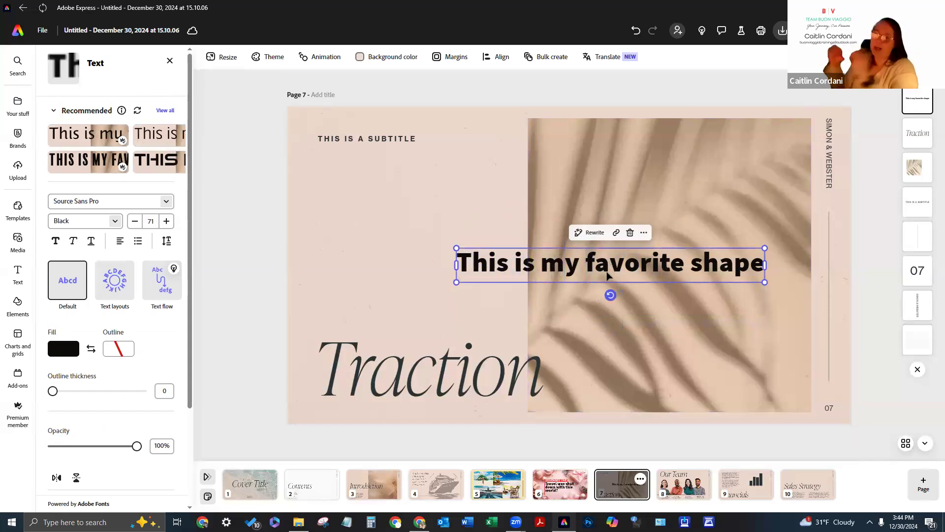
pyautogui.moveTo(500, 263); pyautogui.dragTo(367, 187)
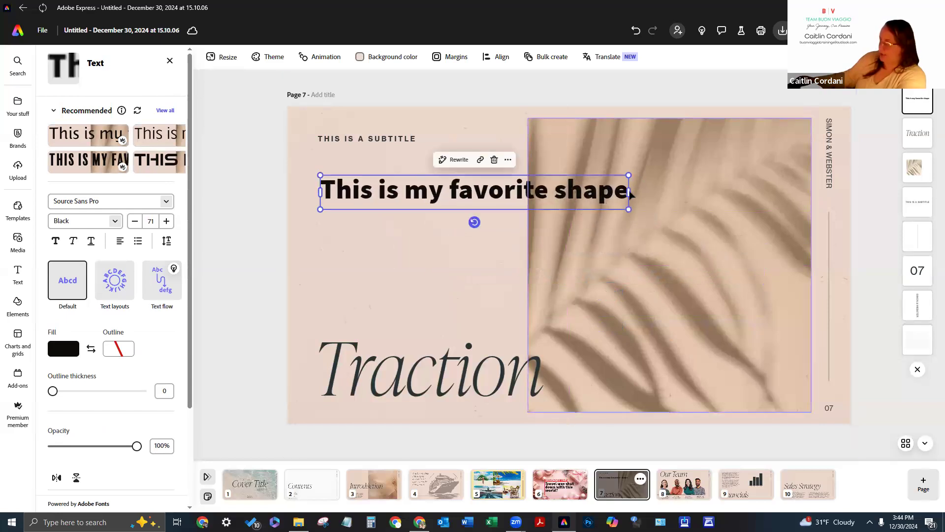
# Narrow the 'This is my favorite shape' box to three lines, aligned with the subtitle's left edge.
pyautogui.moveTo(628, 193); pyautogui.dragTo(459, 226)
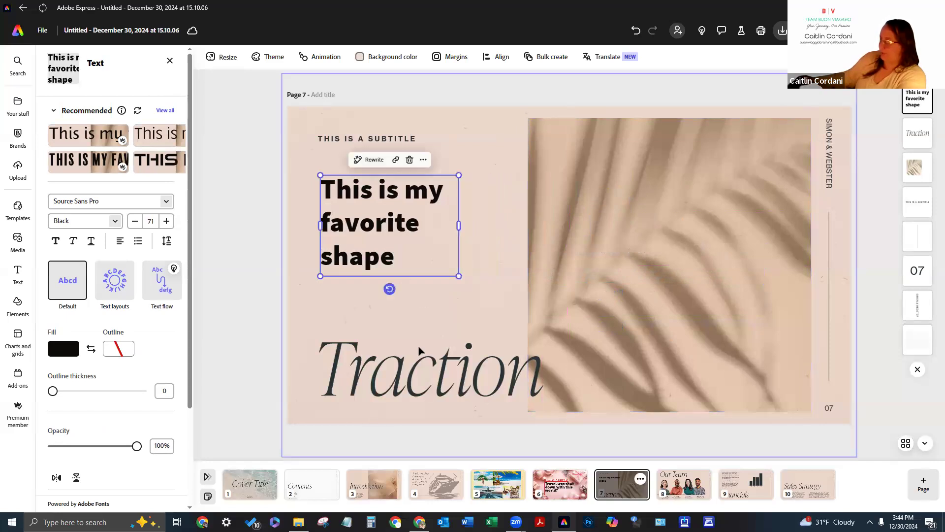
pyautogui.moveTo(371, 238)
pyautogui.mouseDown()
pyautogui.moveTo(365, 175)
pyautogui.moveTo(368, 232)
pyautogui.mouseUp()
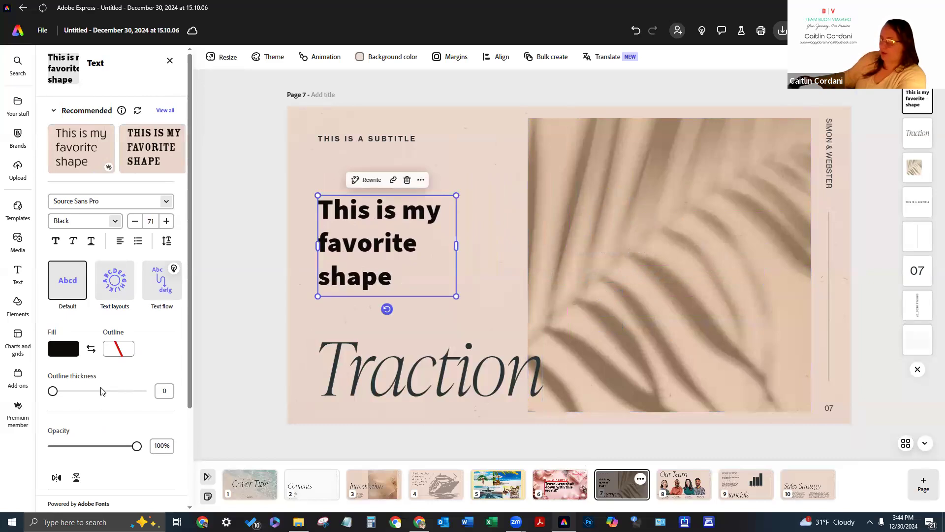
pyautogui.scroll(-3, 96, 386)
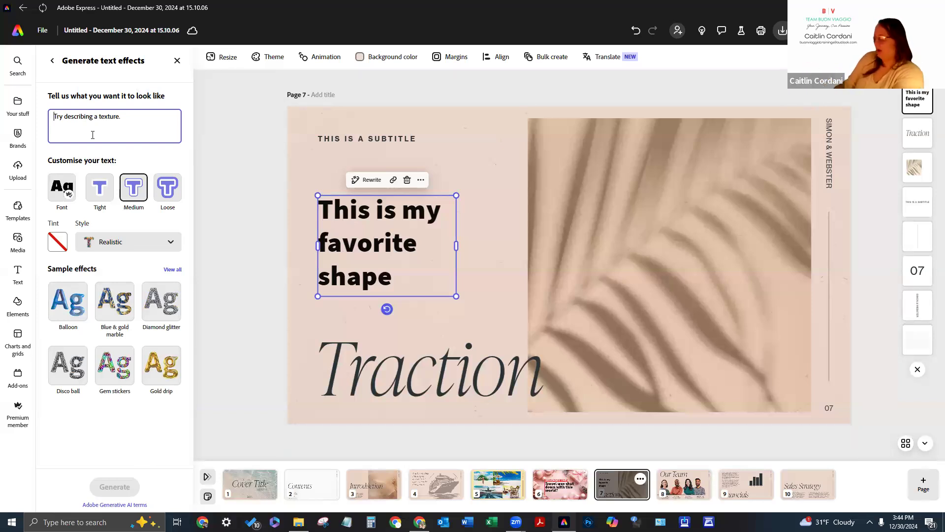
# Generate 'ripple text matching the picture on the page' effects and apply the last variation.
pyautogui.write('ripple text matching the pictu')
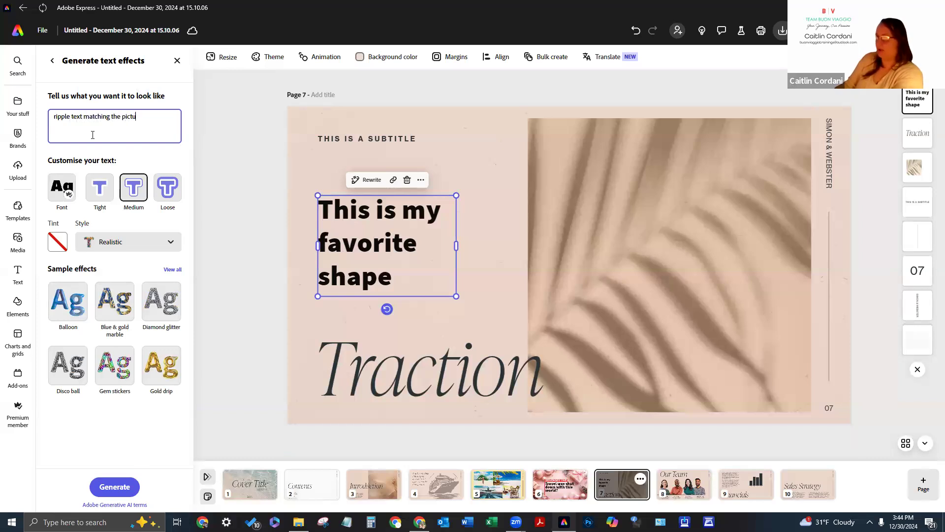
pyautogui.write('re on the page')
pyautogui.press('Return')
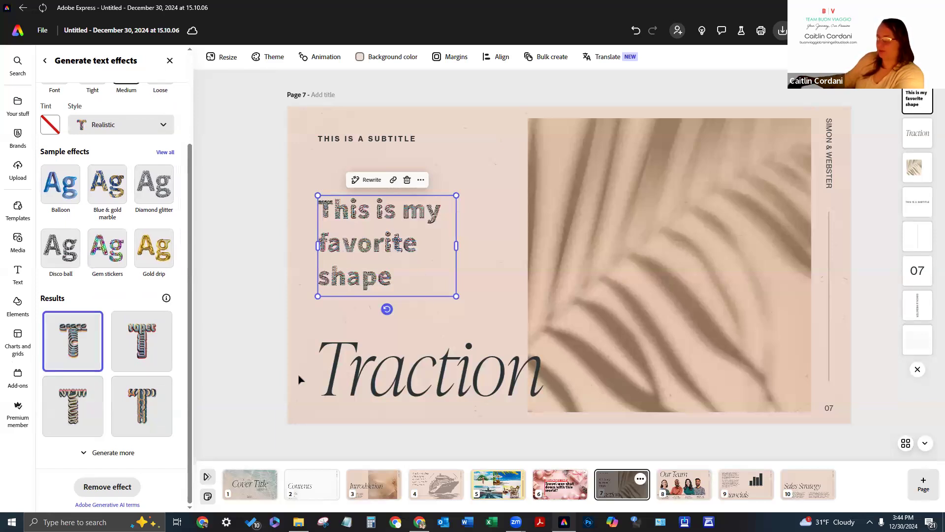
pyautogui.click(119, 453)
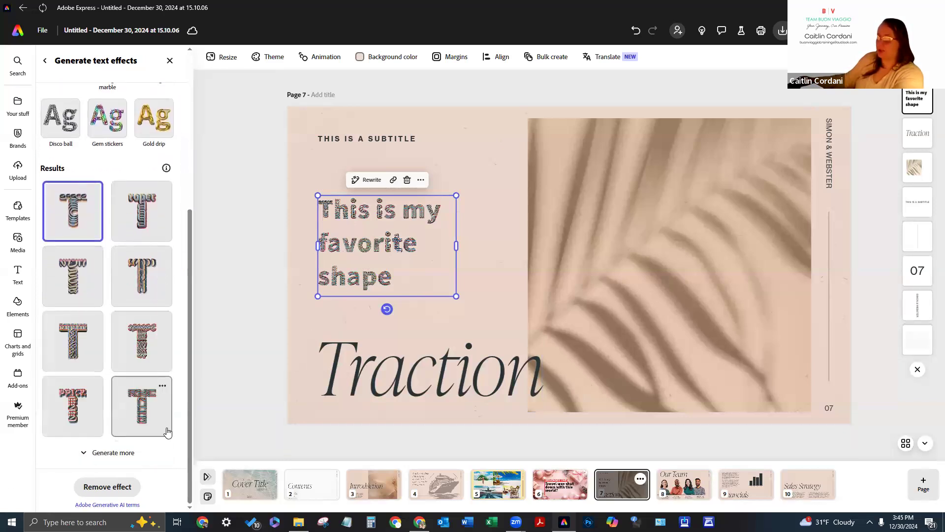
pyautogui.click(142, 419)
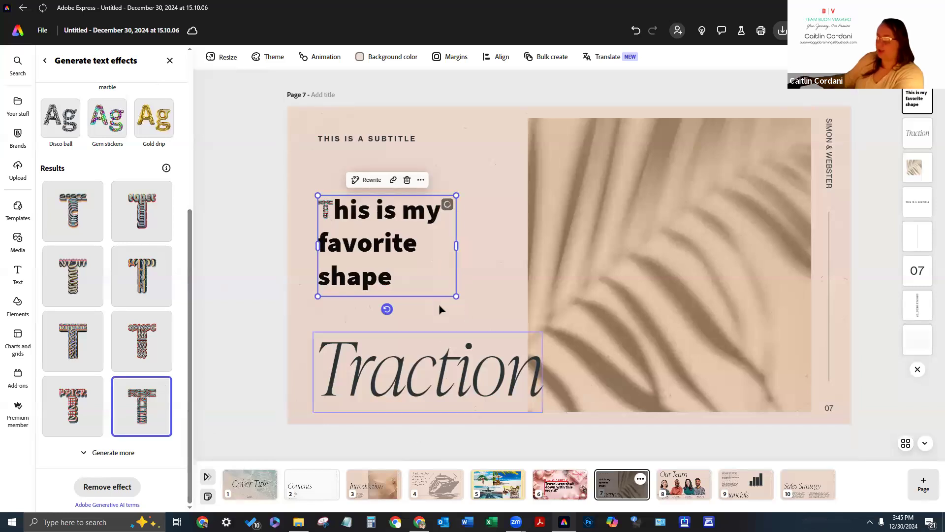
# Resize and reposition the heading, ending with a smaller box that clears Traction.
pyautogui.moveTo(511, 354); pyautogui.dragTo(586, 390)
pyautogui.moveTo(506, 318); pyautogui.dragTo(524, 282)
pyautogui.moveTo(587, 341); pyautogui.dragTo(604, 382)
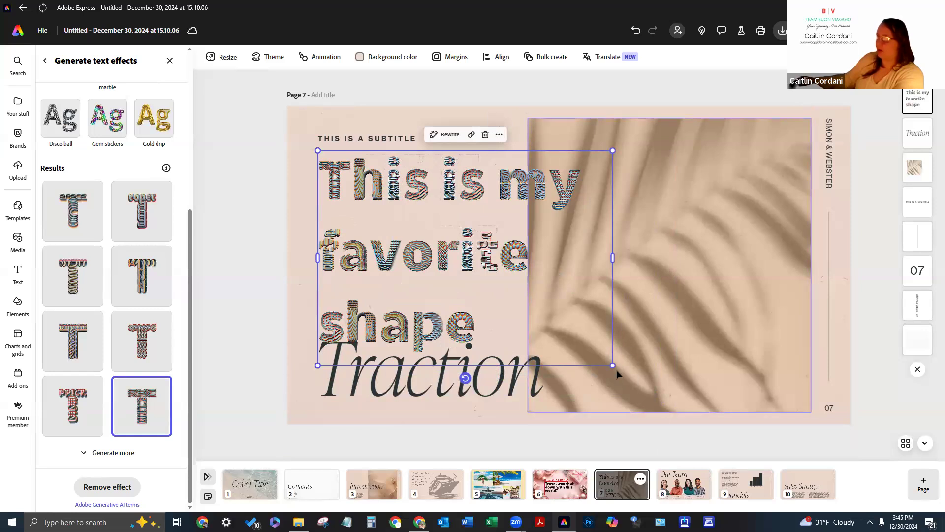
pyautogui.moveTo(613, 367); pyautogui.dragTo(517, 296)
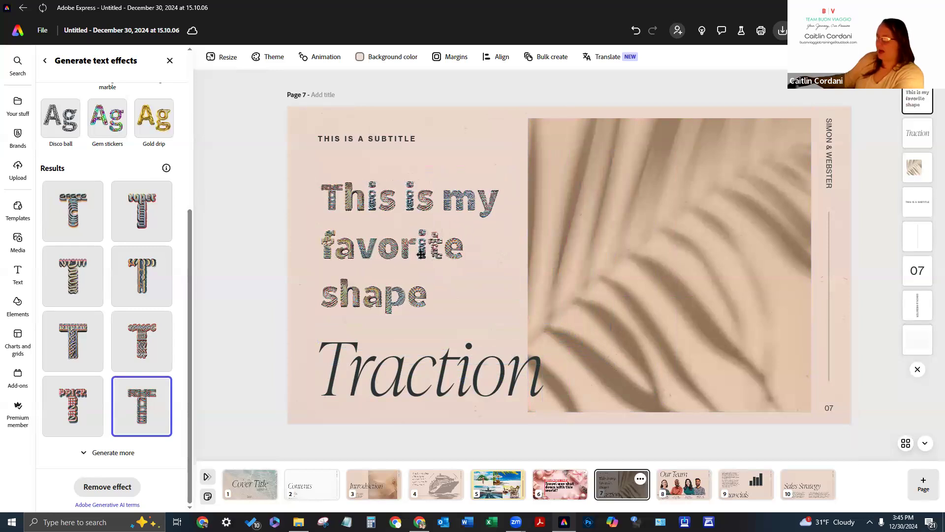
# Strip the generated ripple effect so the heading is plain bold black text again.
pyautogui.click(45, 60)
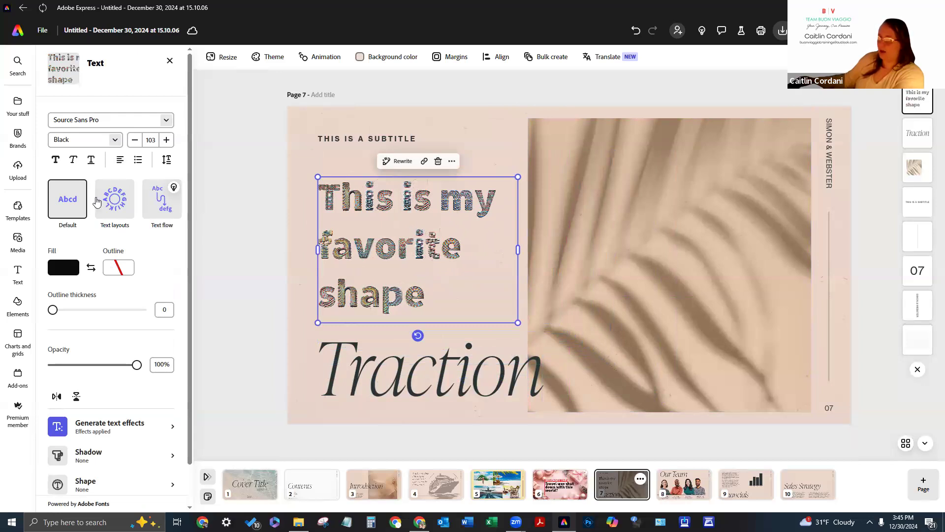
pyautogui.click(120, 427)
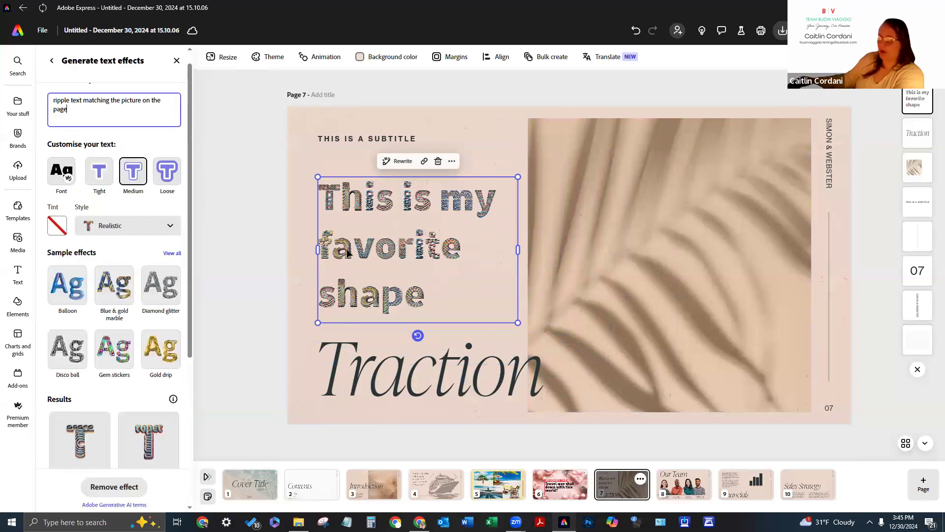
pyautogui.click(65, 175)
pyautogui.click(77, 228)
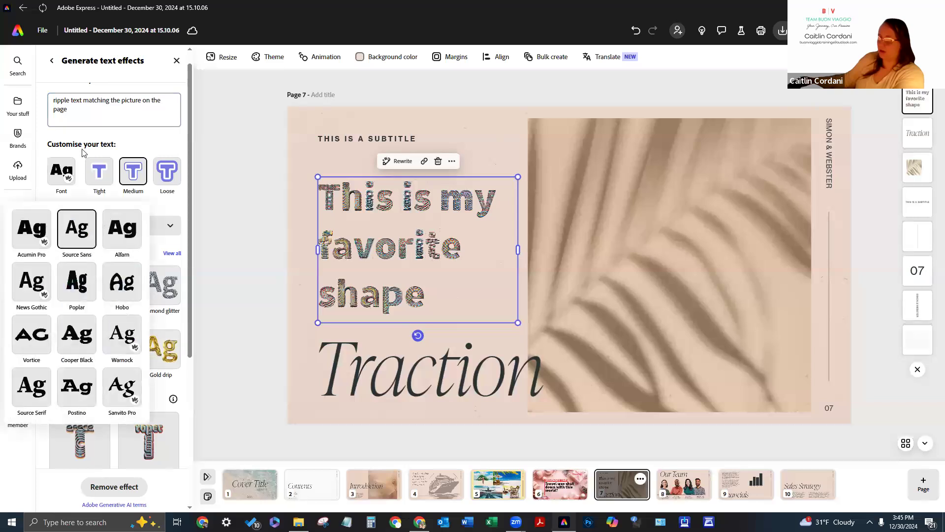
pyautogui.scroll(-5, 132, 323)
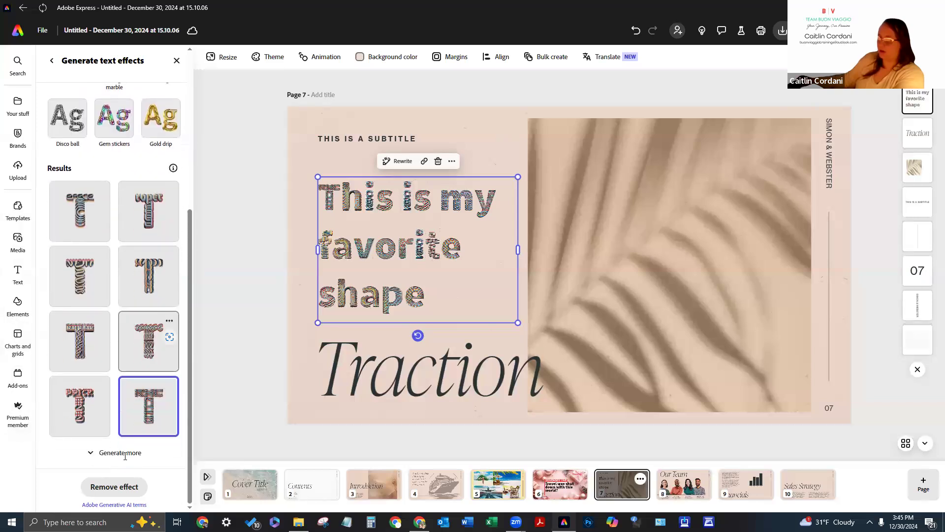
pyautogui.click(114, 486)
pyautogui.click(150, 305)
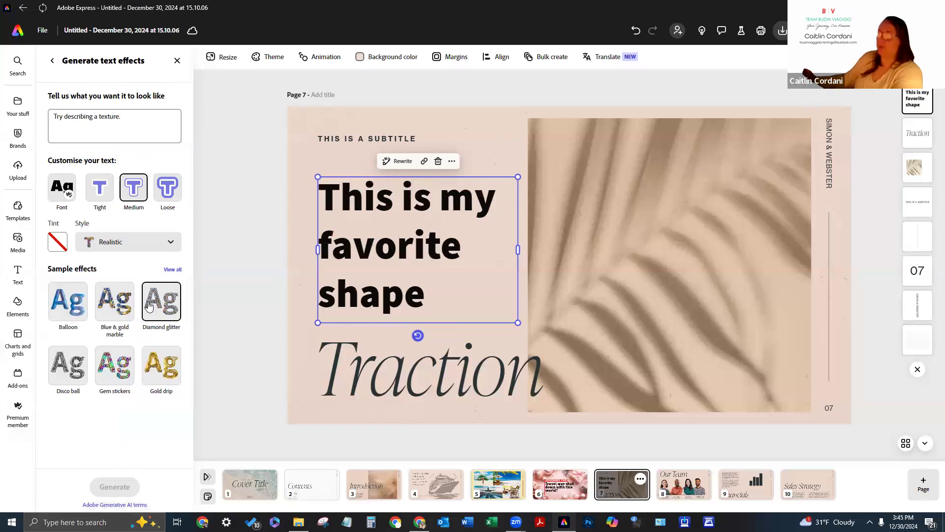
pyautogui.click(49, 63)
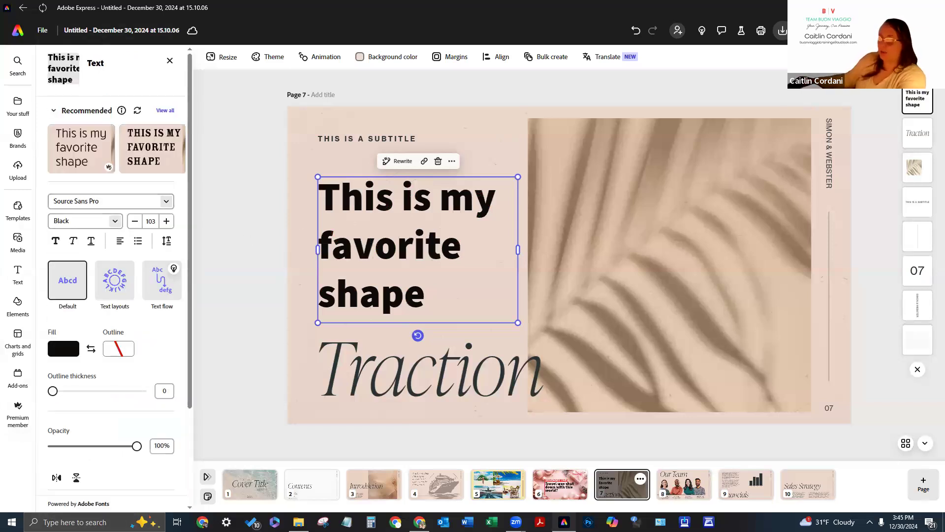
pyautogui.scroll(-2, 100, 311)
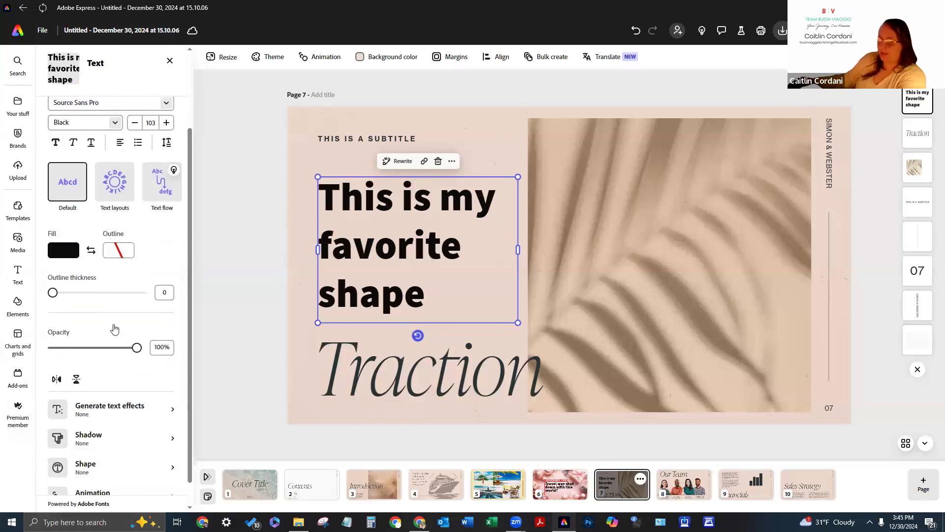
pyautogui.scroll(-1, 114, 329)
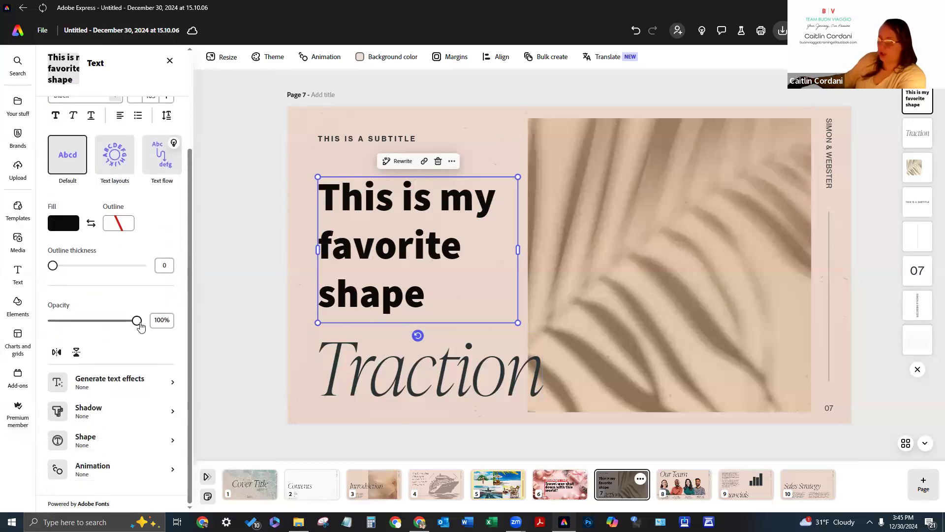
# After trying lower opacity and the photo position, keep the heading above Traction at 100% with a Classic shadow.
pyautogui.moveTo(137, 320); pyautogui.dragTo(106, 330)
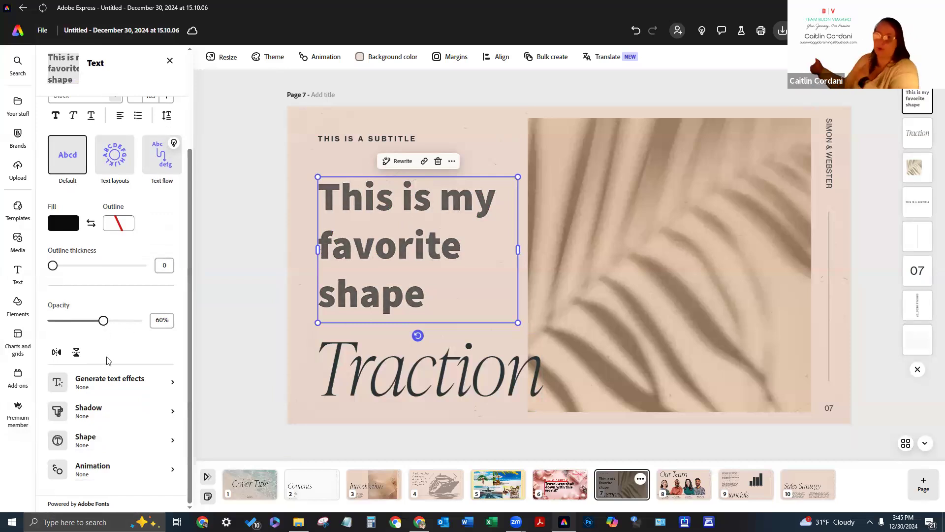
pyautogui.moveTo(375, 253); pyautogui.dragTo(650, 266)
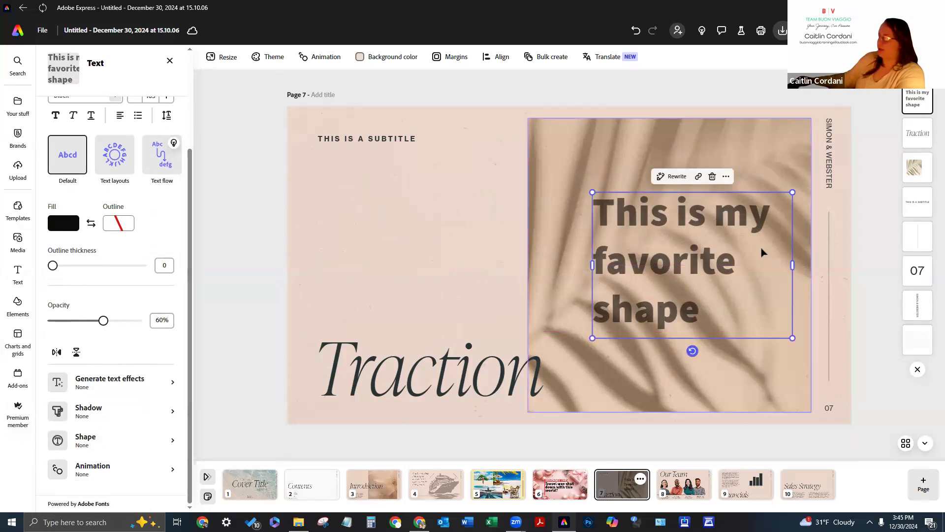
pyautogui.moveTo(792, 264); pyautogui.dragTo(777, 265)
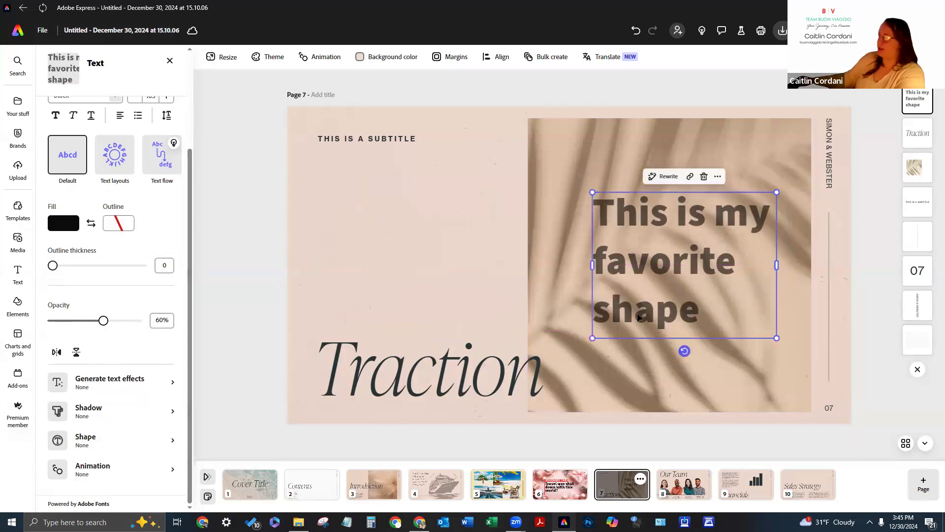
pyautogui.click(466, 364)
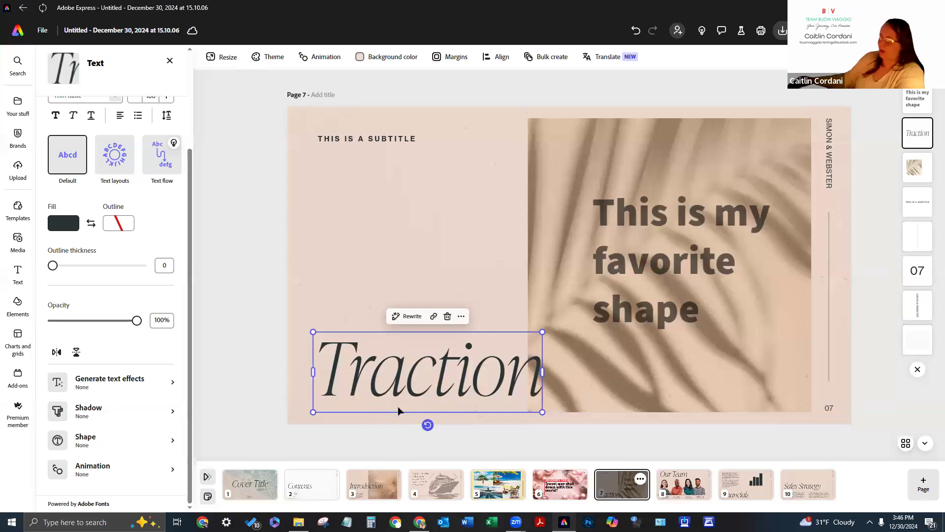
pyautogui.click(654, 279)
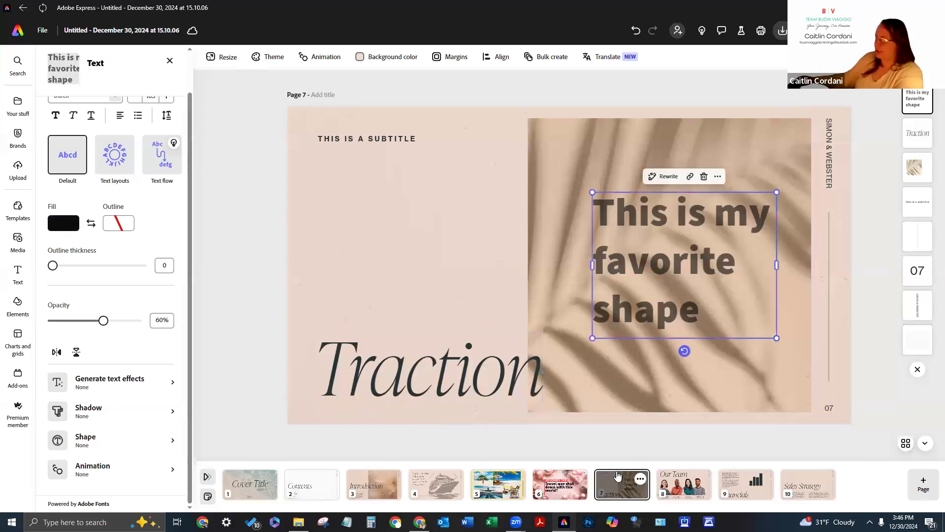
pyautogui.moveTo(676, 266); pyautogui.dragTo(399, 246)
pyautogui.moveTo(107, 325); pyautogui.dragTo(138, 320)
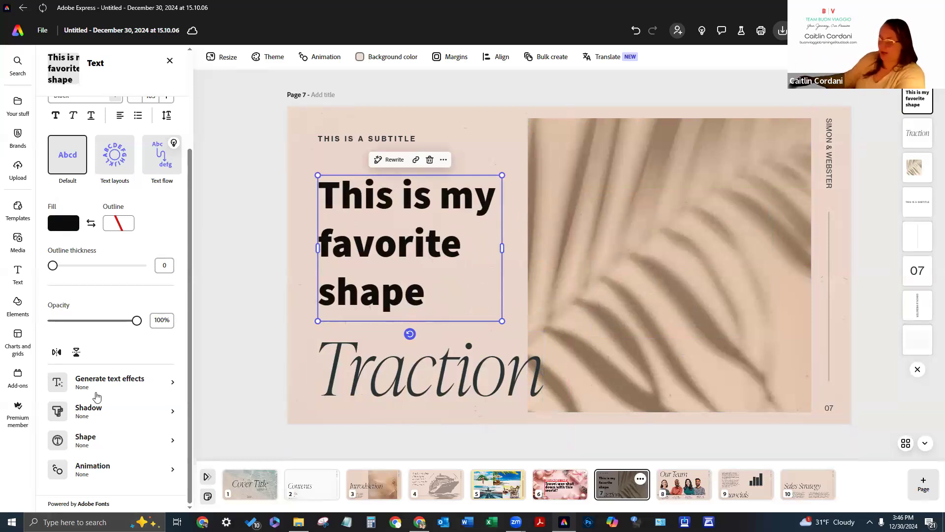
pyautogui.click(89, 411)
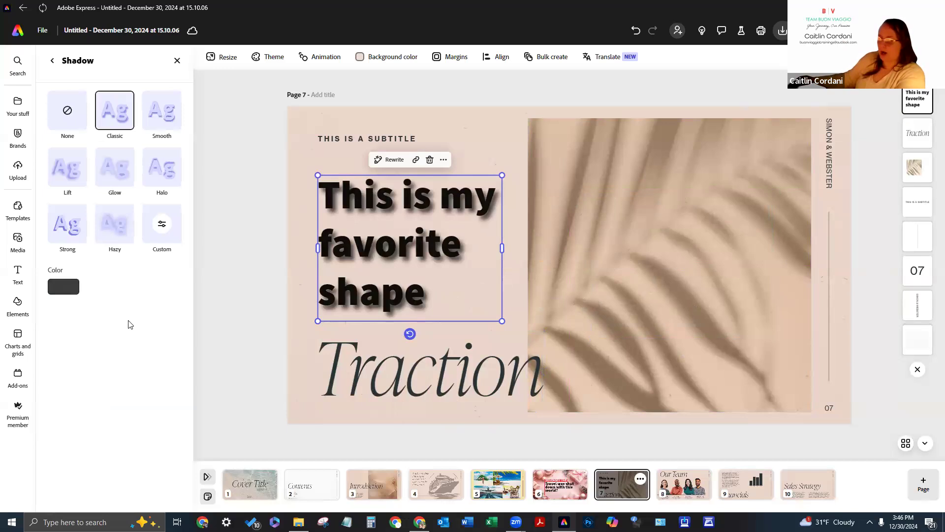
# Move the heading onto the photo and try grey, pink and tan shadow colours.
pyautogui.moveTo(464, 262); pyautogui.dragTo(687, 275)
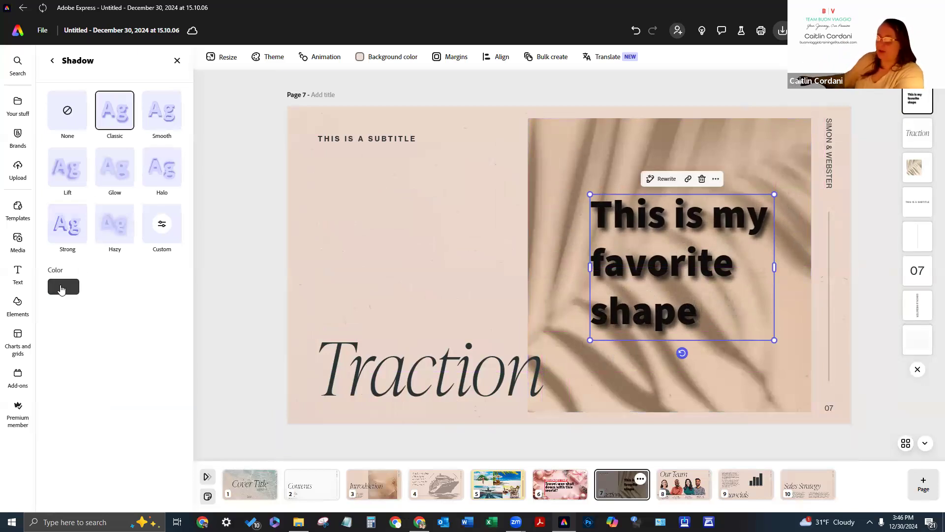
pyautogui.click(63, 286)
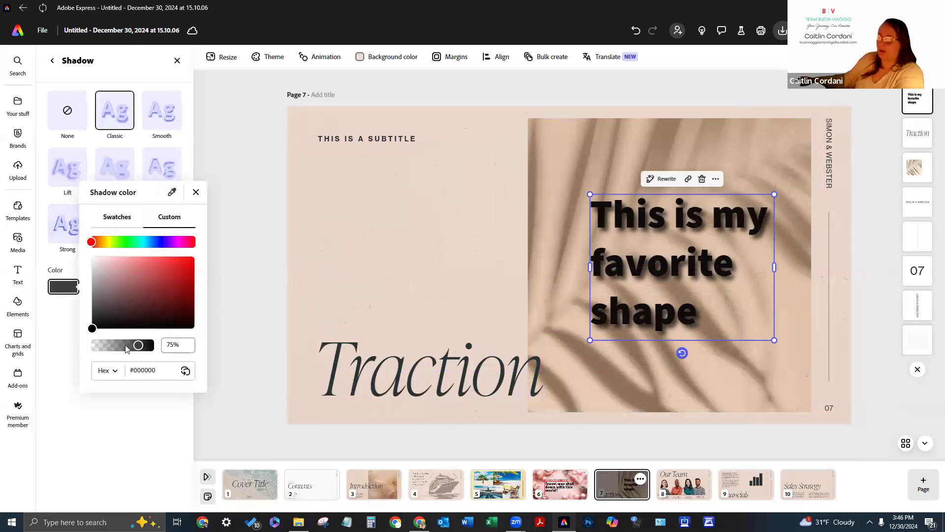
pyautogui.moveTo(139, 345); pyautogui.dragTo(153, 345)
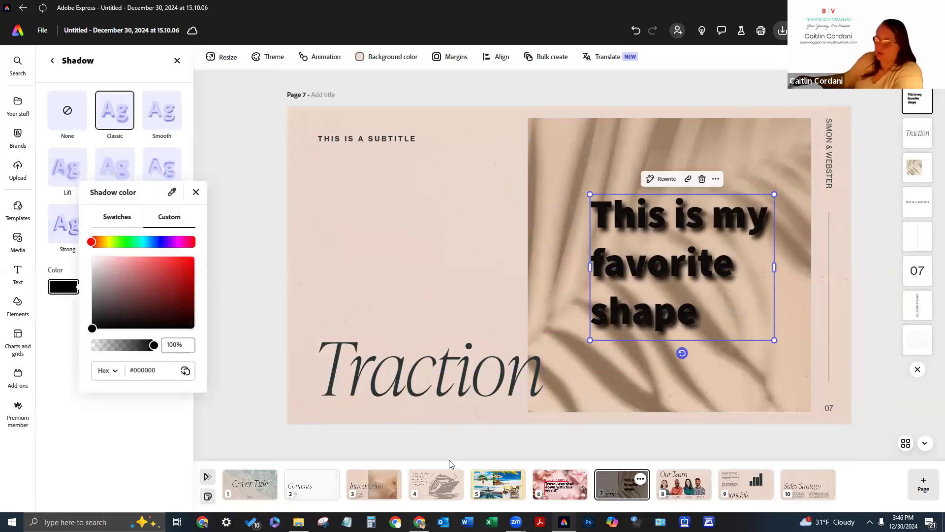
pyautogui.moveTo(92, 328); pyautogui.dragTo(81, 254)
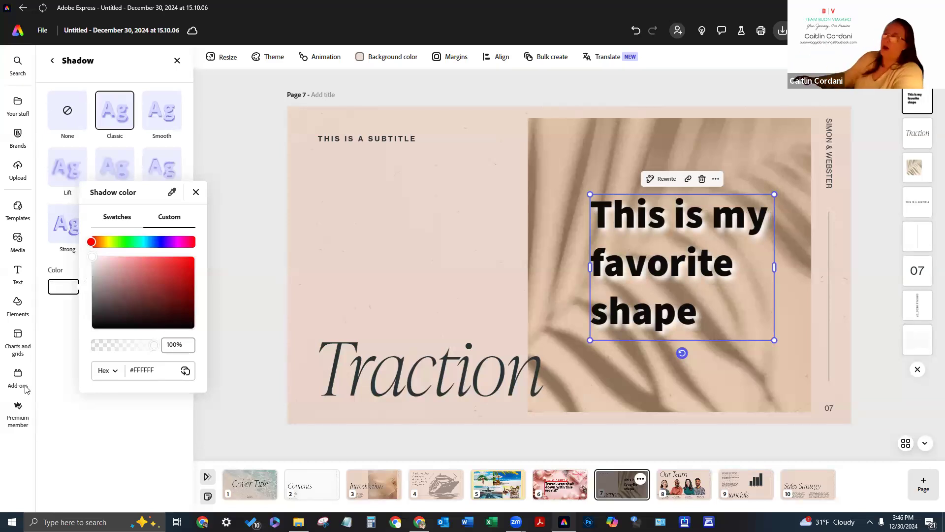
pyautogui.click(172, 192)
pyautogui.click(316, 259)
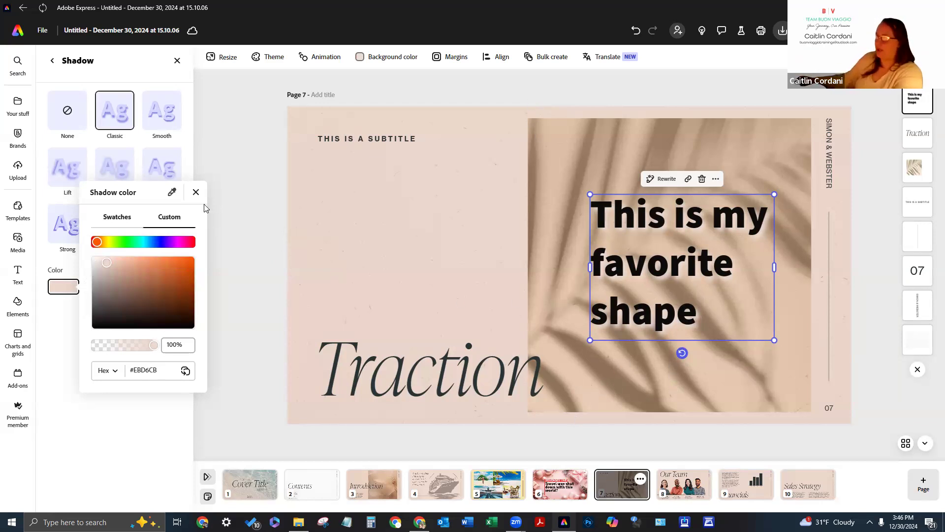
pyautogui.click(172, 192)
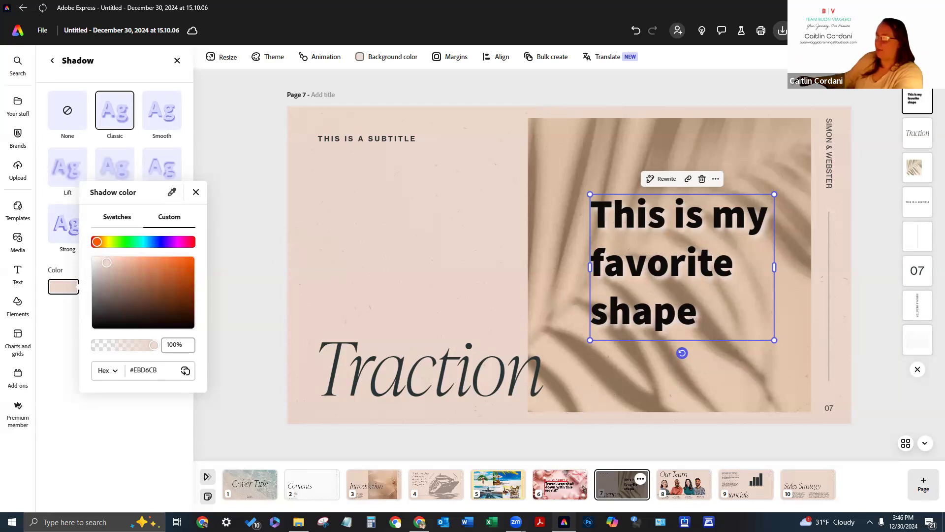
pyautogui.click(557, 167)
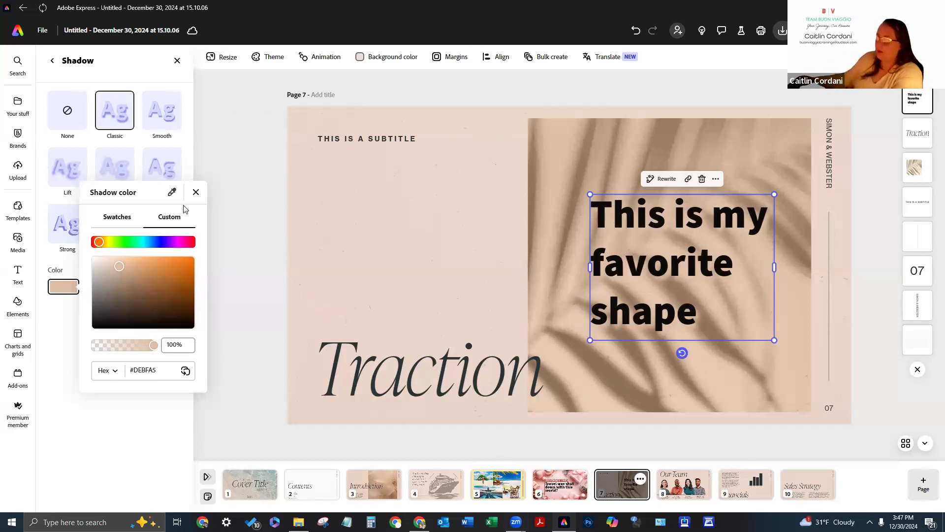
# Set the heading's shadow colour to near-white #FAFAFA.
pyautogui.click(195, 192)
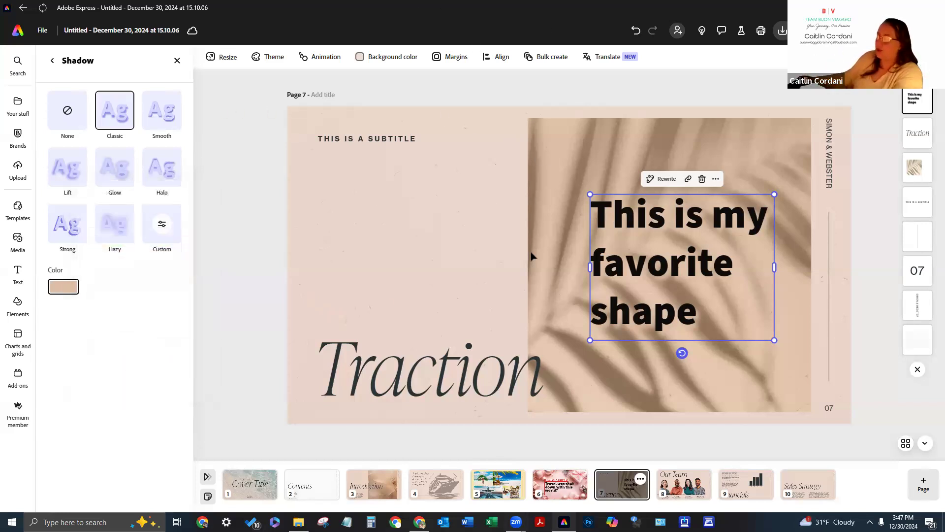
pyautogui.click(71, 290)
pyautogui.moveTo(116, 268); pyautogui.dragTo(84, 260)
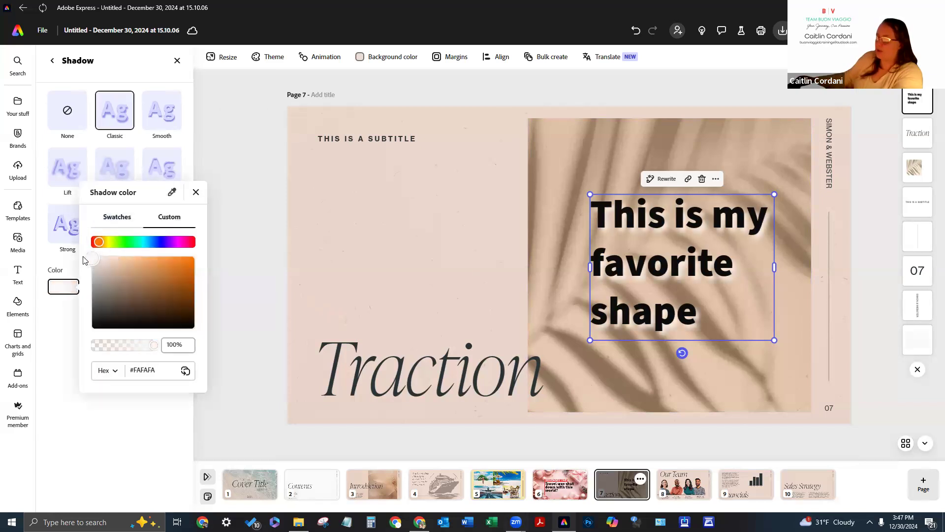
pyautogui.click(196, 192)
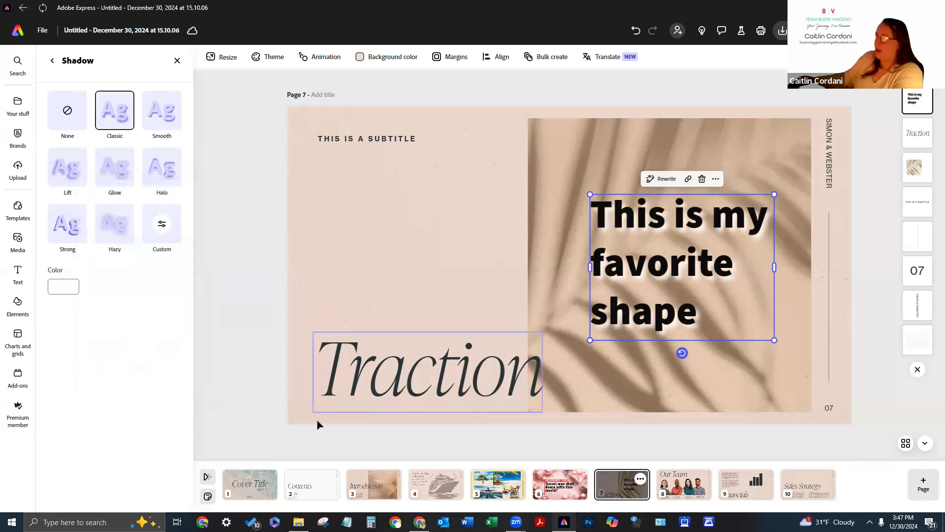
# Enlarge the heading and position it over the photo.
pyautogui.moveTo(699, 261); pyautogui.dragTo(571, 238)
pyautogui.moveTo(698, 243); pyautogui.dragTo(825, 266)
pyautogui.moveTo(581, 191); pyautogui.dragTo(533, 152)
pyautogui.moveTo(619, 295); pyautogui.dragTo(654, 307)
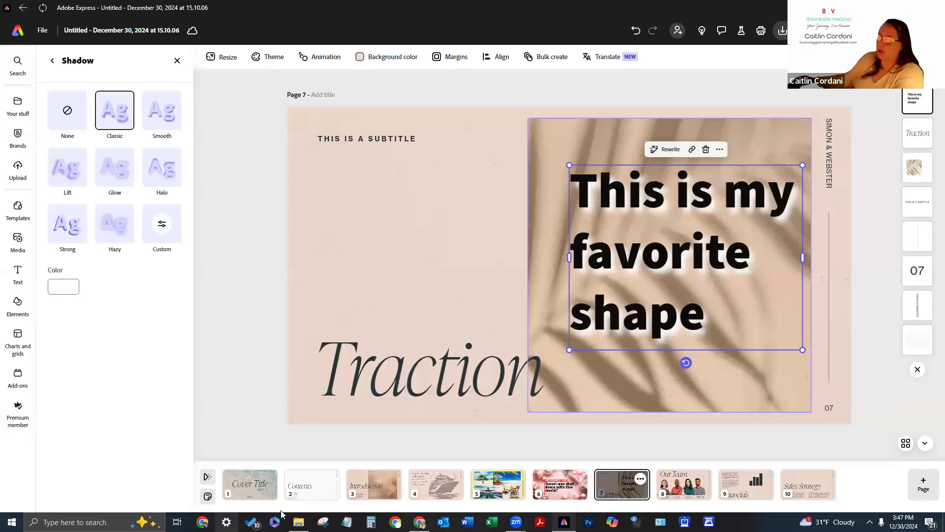
# Switch the shadow to custom settings, adjust blur to 7 and nudge the angle lower.
pyautogui.click(161, 235)
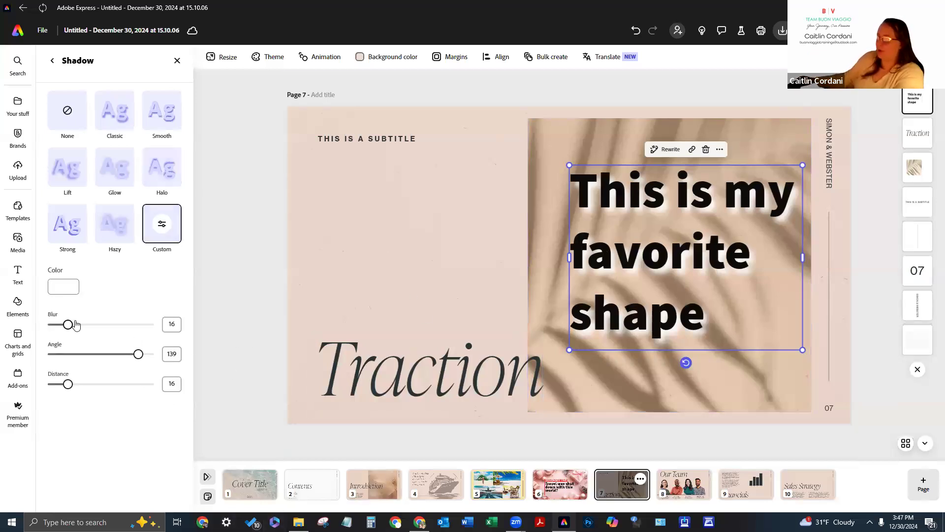
pyautogui.moveTo(67, 324)
pyautogui.mouseDown()
pyautogui.moveTo(137, 339)
pyautogui.moveTo(34, 338)
pyautogui.moveTo(69, 336)
pyautogui.mouseUp()
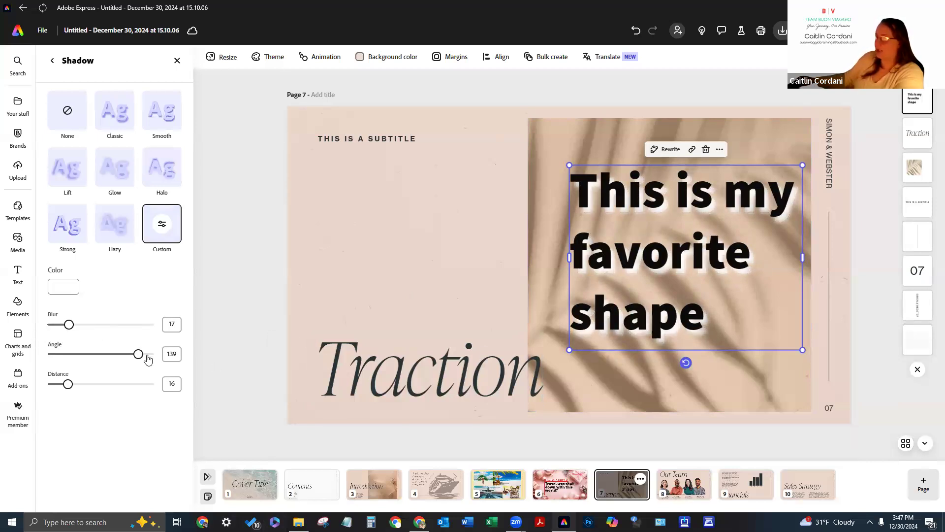
pyautogui.moveTo(75, 328); pyautogui.dragTo(66, 328)
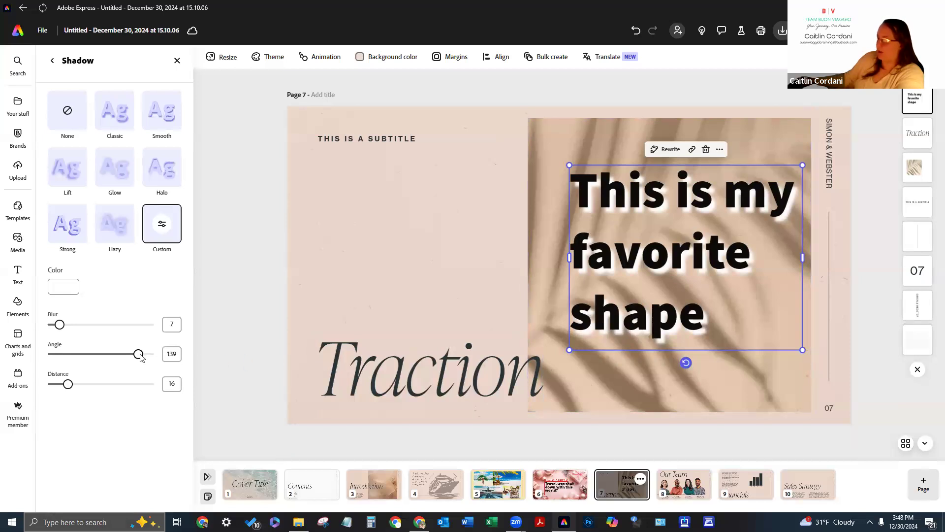
pyautogui.moveTo(138, 354); pyautogui.dragTo(57, 353)
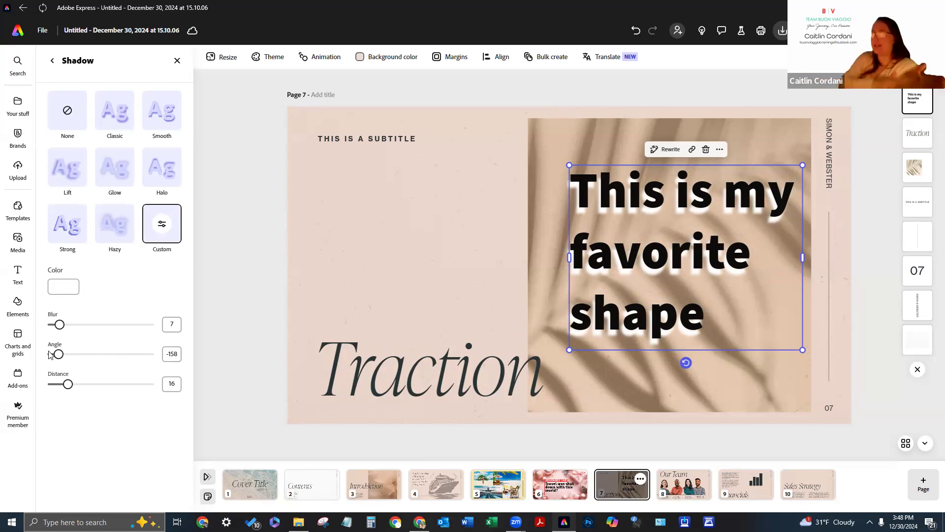
# Enter 138 as the shadow angle and deselect the heading.
pyautogui.click(175, 353)
pyautogui.press('F12')
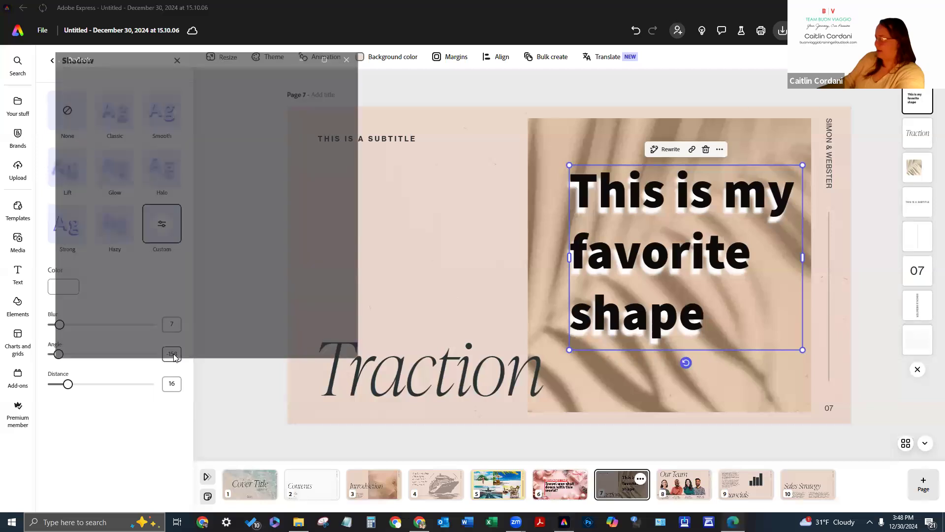
pyautogui.click(348, 59)
pyautogui.doubleClick(174, 354)
pyautogui.write('13')
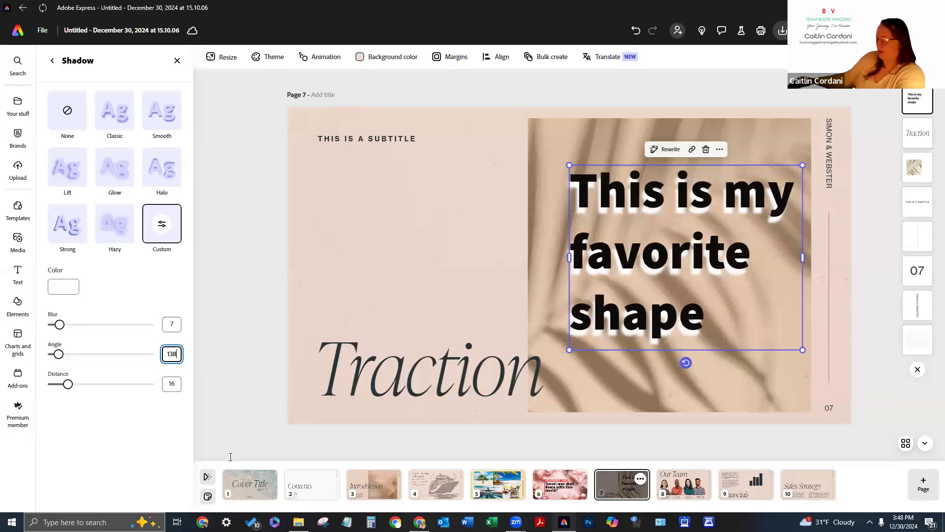
pyautogui.click(58, 354)
pyautogui.press('Escape')
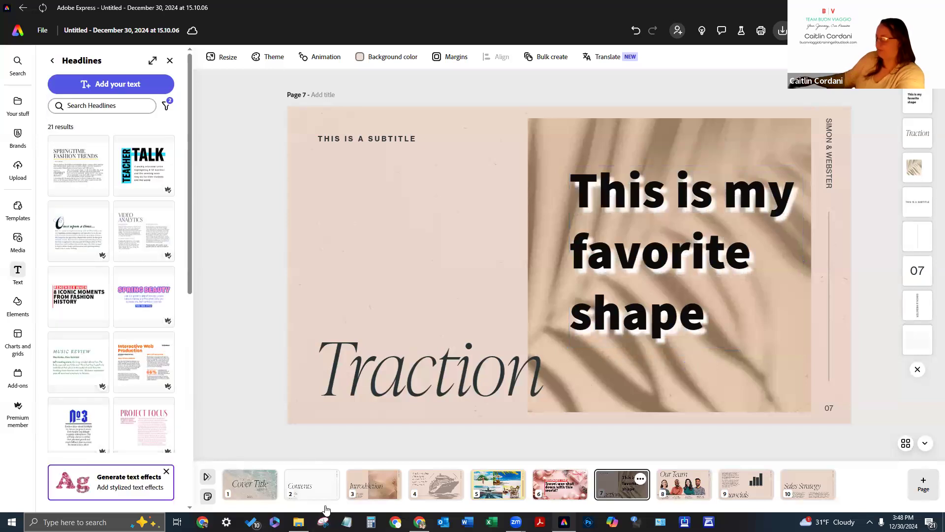
# Reselect the headline and set its shadow angle to -158.
pyautogui.click(659, 317)
pyautogui.scroll(-2, 99, 404)
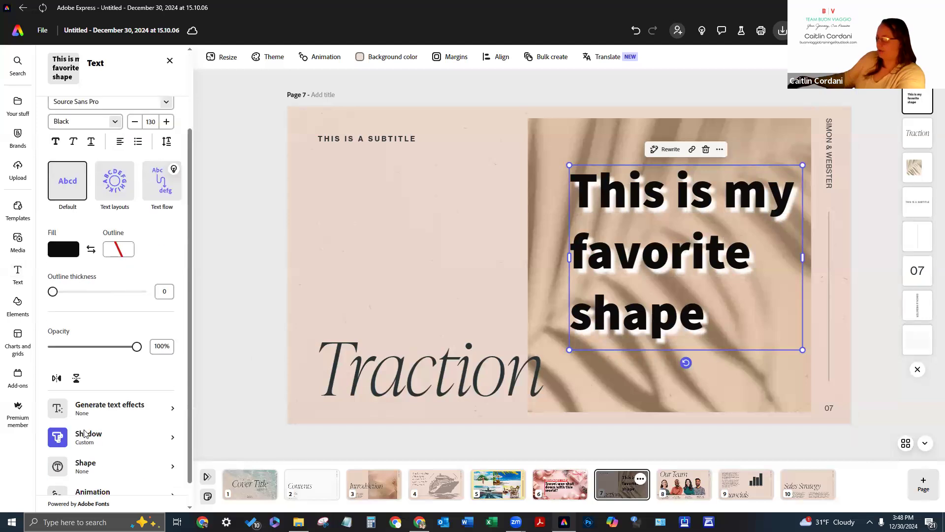
pyautogui.click(89, 411)
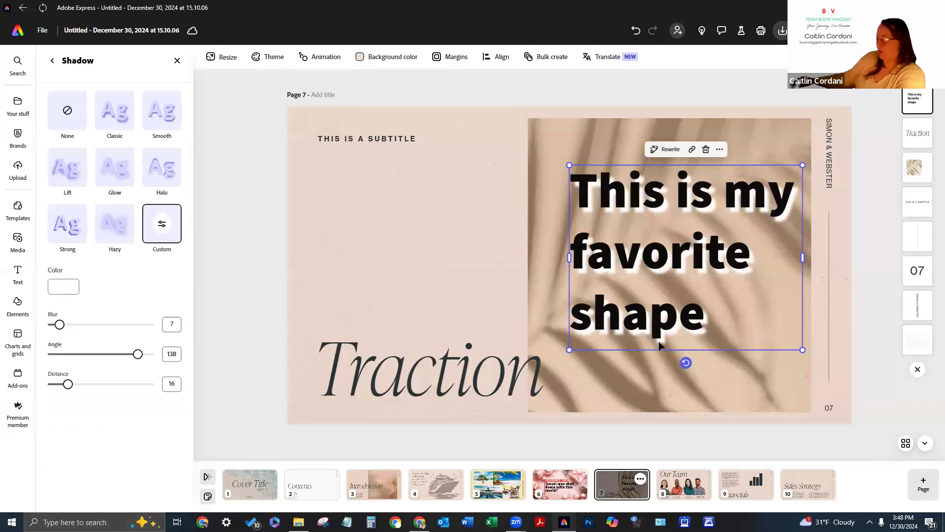
pyautogui.click(171, 352)
pyautogui.write('-')
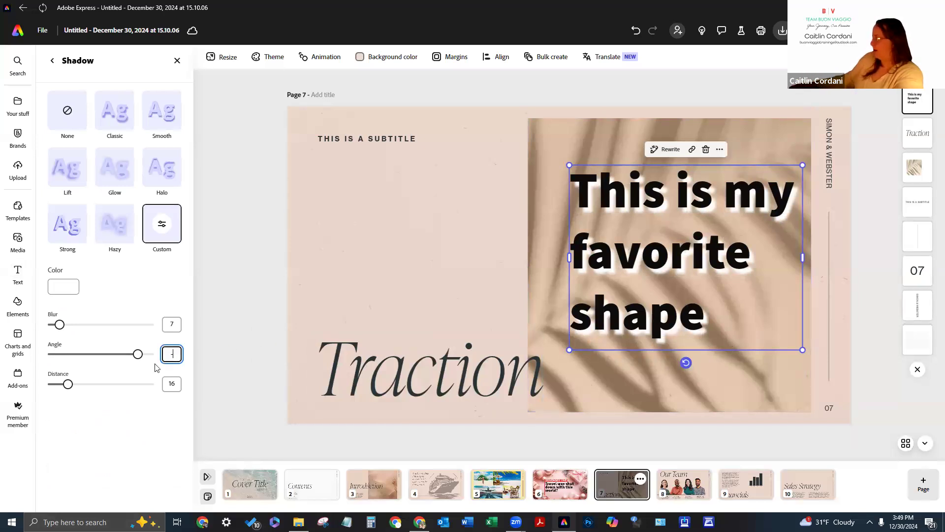
pyautogui.write('158')
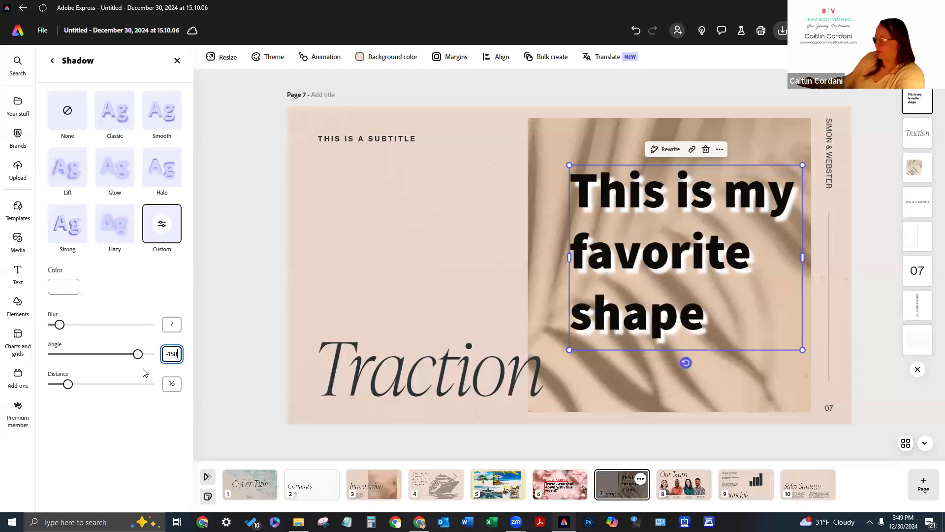
pyautogui.press('Return')
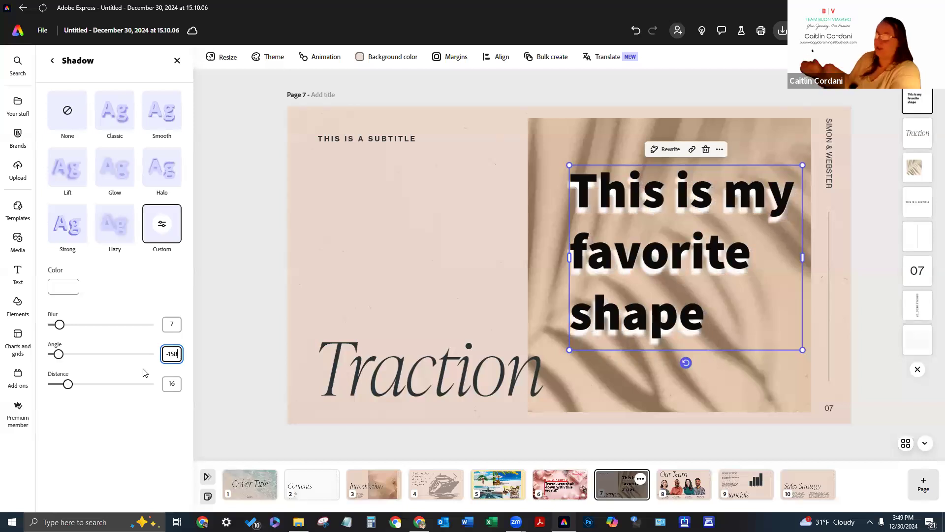
# Set the headline shadow's distance to 19.
pyautogui.click(68, 385)
pyautogui.moveTo(70, 386); pyautogui.dragTo(91, 402)
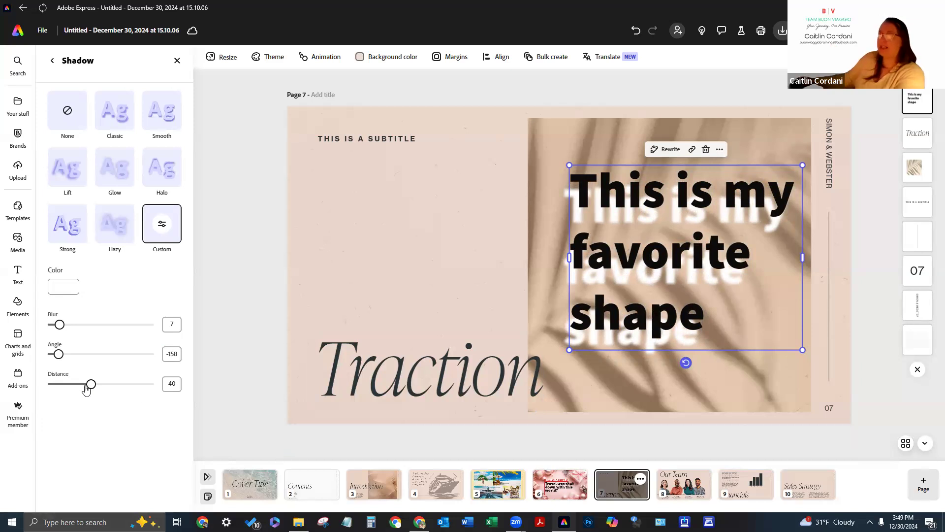
pyautogui.moveTo(86, 387); pyautogui.dragTo(71, 385)
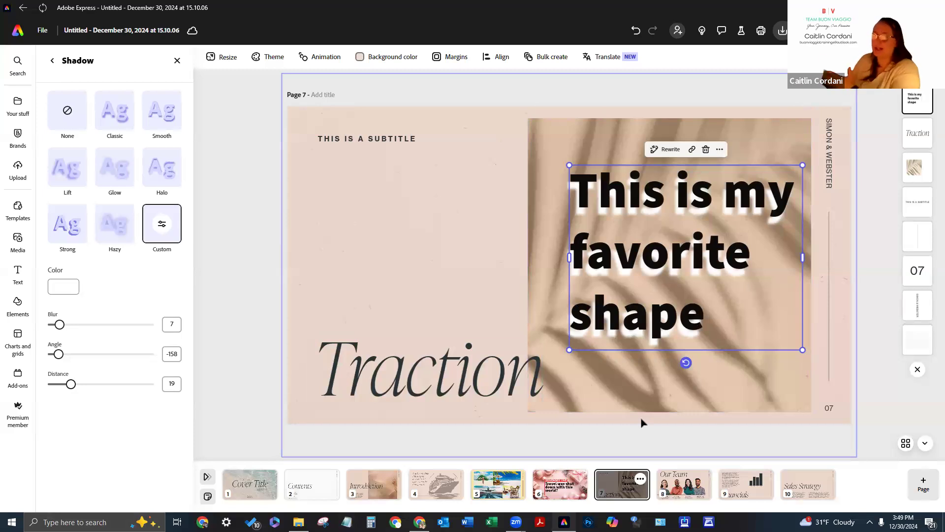
# Set the headline shadow to angle 100, distance 9 and blur about 22.
pyautogui.click(175, 355)
pyautogui.doubleClick(175, 358)
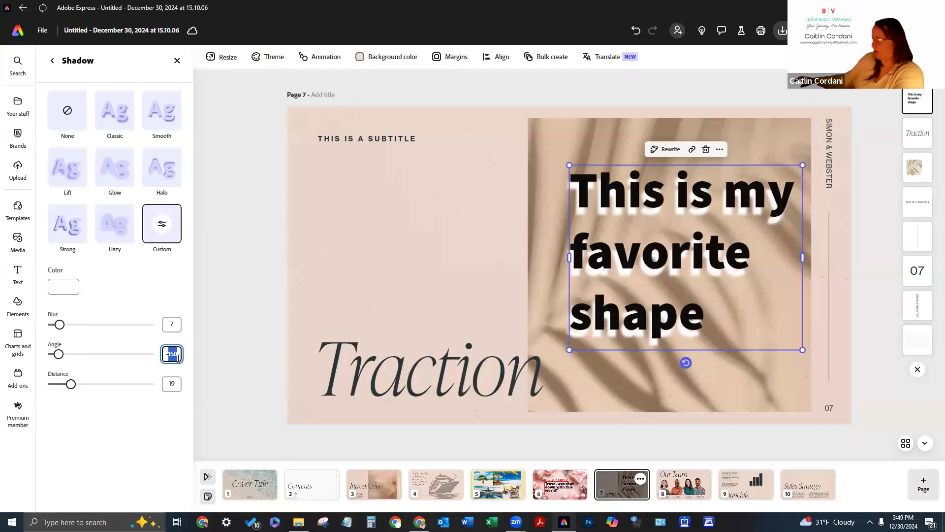
pyautogui.write('100')
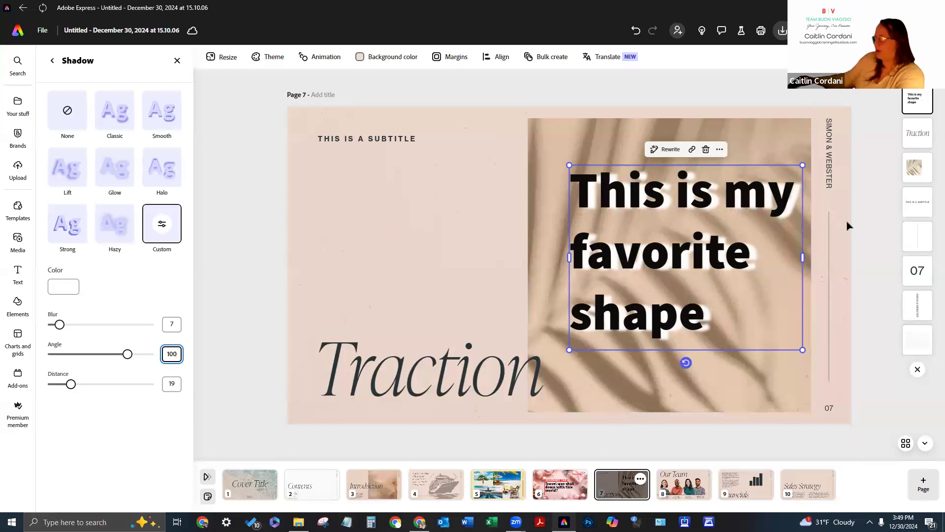
pyautogui.moveTo(71, 384)
pyautogui.mouseDown()
pyautogui.moveTo(35, 390)
pyautogui.moveTo(60, 385)
pyautogui.mouseUp()
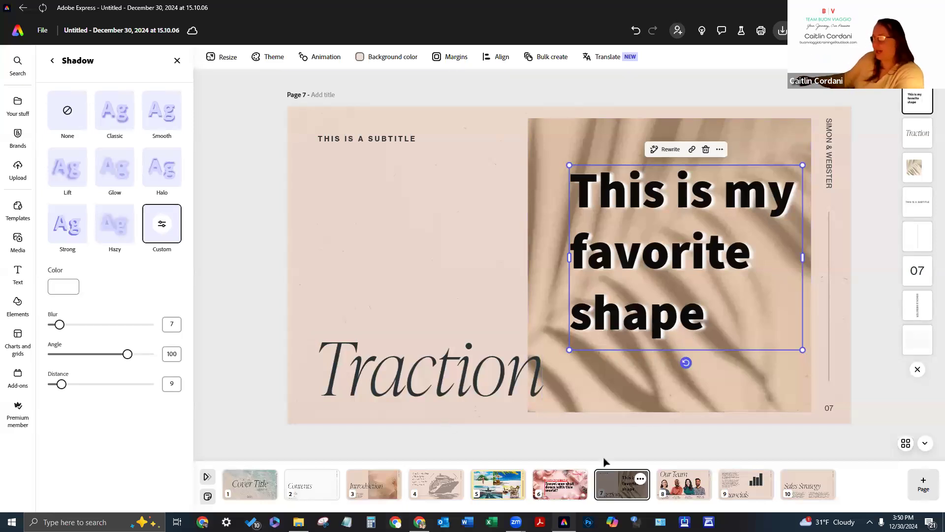
pyautogui.moveTo(61, 325); pyautogui.dragTo(74, 327)
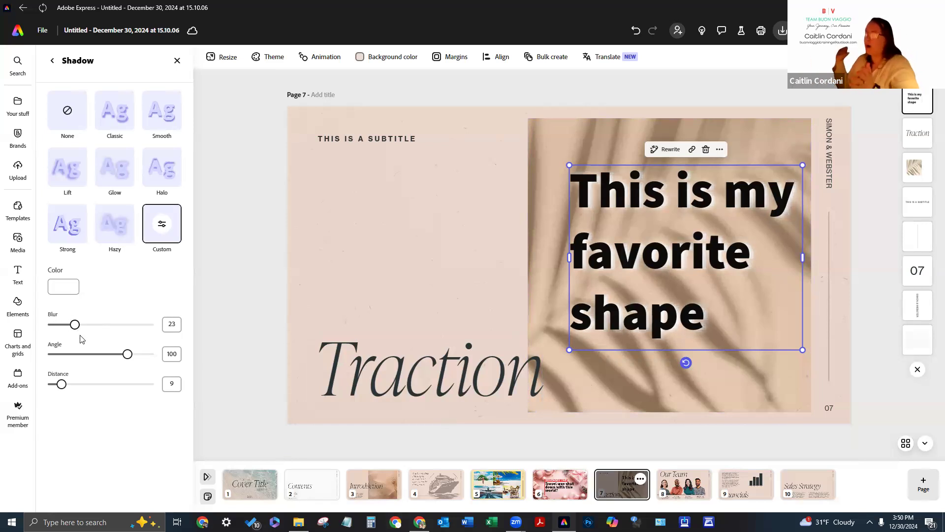
pyautogui.click(173, 320)
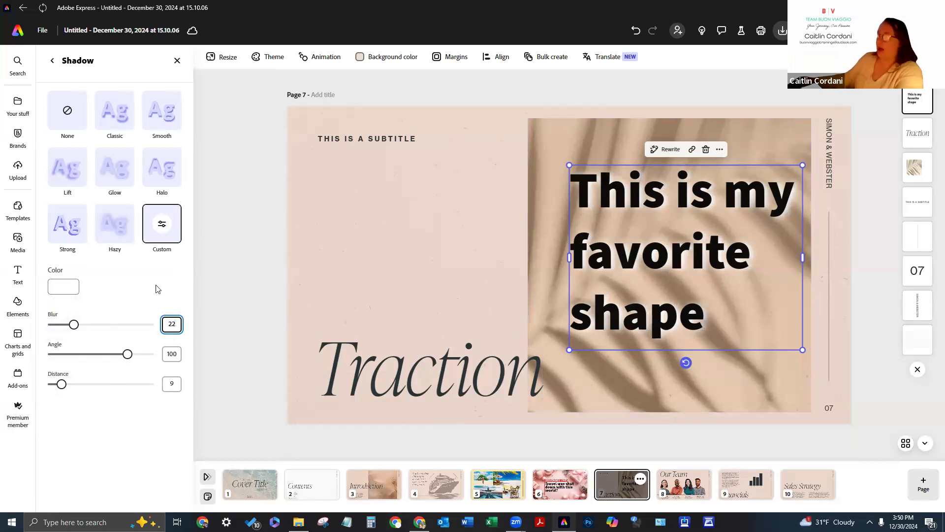
pyautogui.click(68, 291)
# Sample a pale pink tone from the slide as the headline's shadow colour.
pyautogui.click(173, 195)
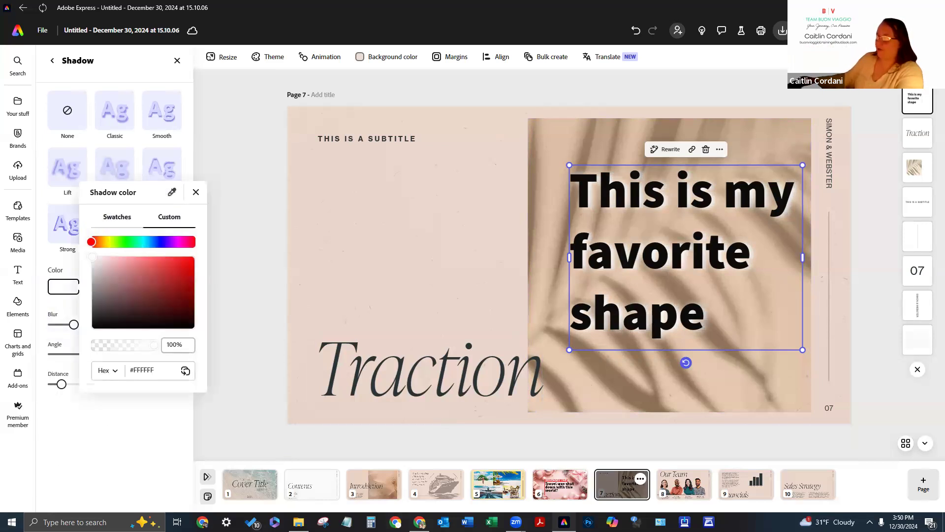
pyautogui.click(549, 218)
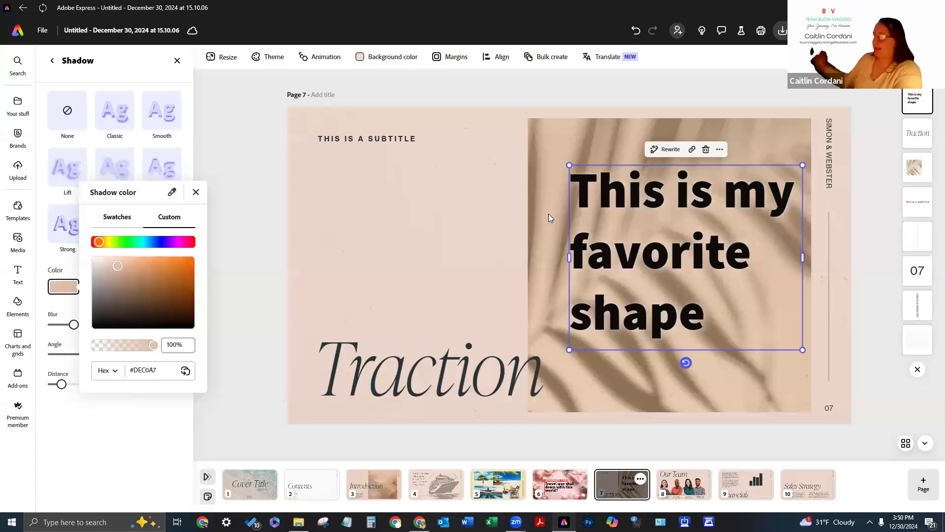
pyautogui.click(172, 192)
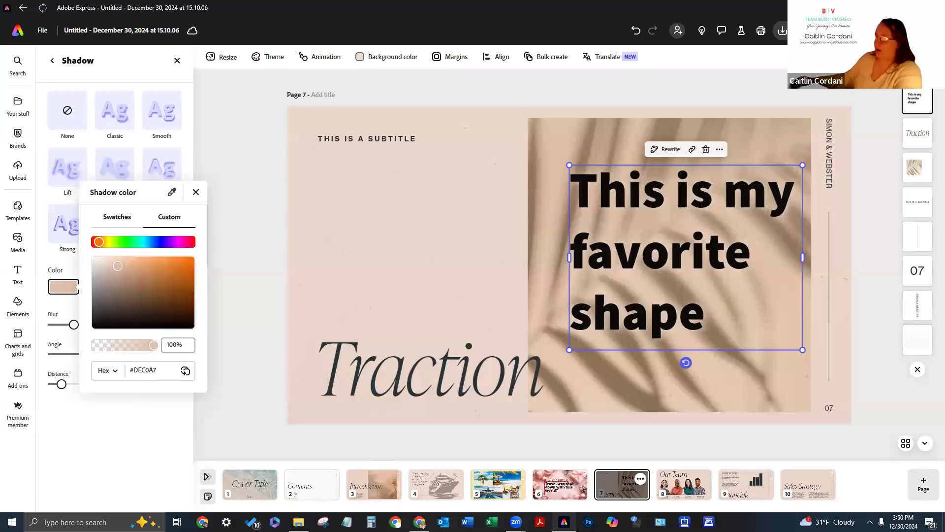
pyautogui.click(378, 238)
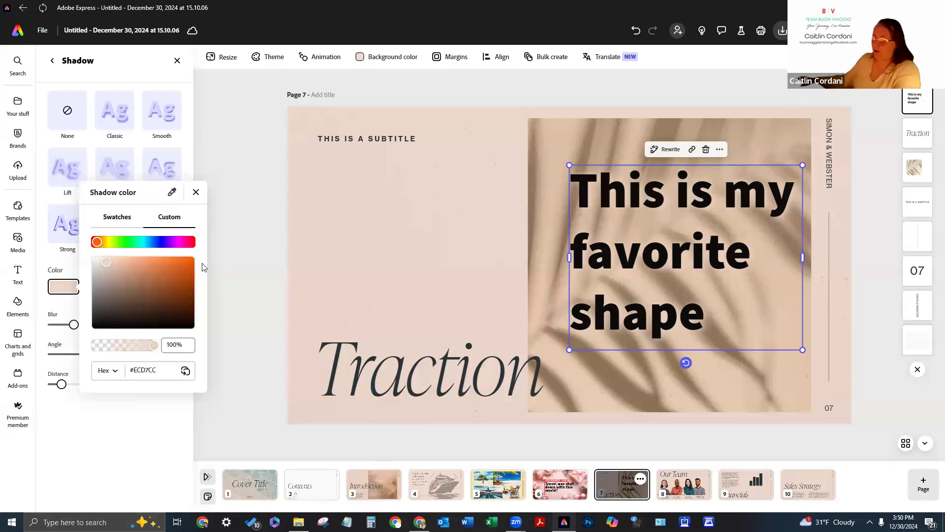
pyautogui.click(195, 192)
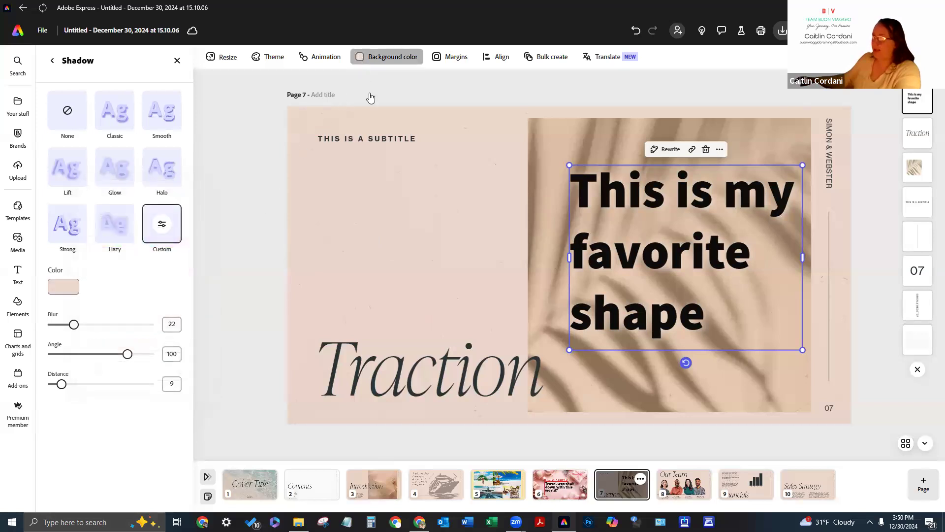
# Make the page background pale pink #ECD7CC by copying the shadow colour's hex code.
pyautogui.click(386, 57)
pyautogui.moveTo(378, 148); pyautogui.dragTo(350, 143)
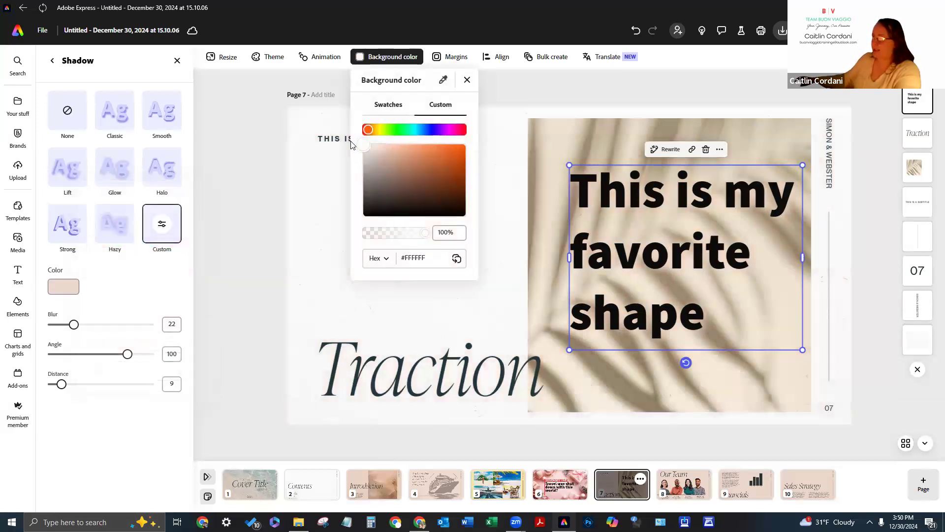
pyautogui.click(495, 292)
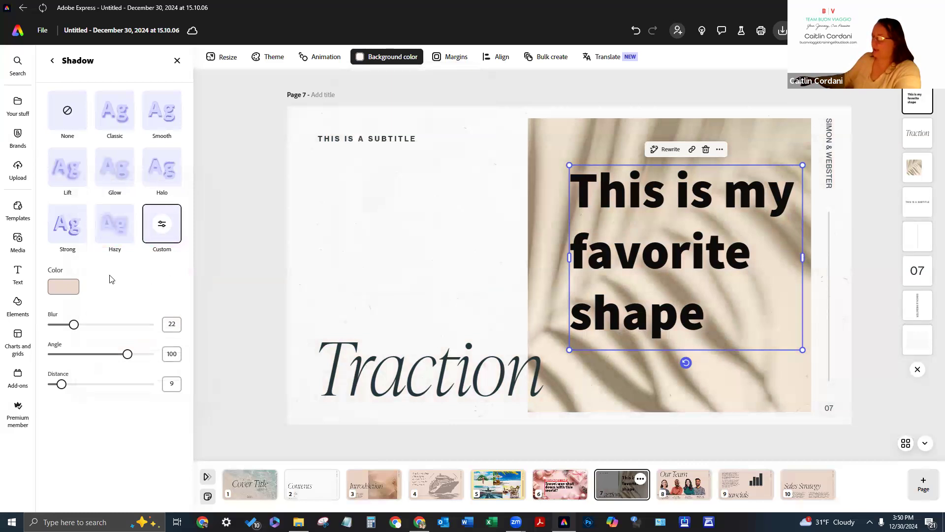
pyautogui.click(70, 289)
pyautogui.moveTo(160, 377); pyautogui.dragTo(130, 369)
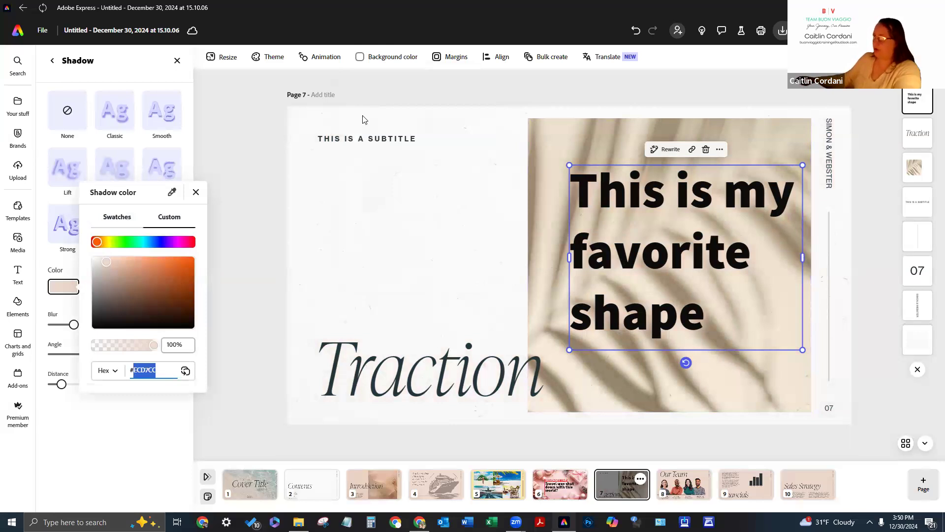
pyautogui.click(392, 57)
pyautogui.moveTo(426, 259); pyautogui.dragTo(408, 260)
pyautogui.write('#ECD7CC')
pyautogui.press('Return')
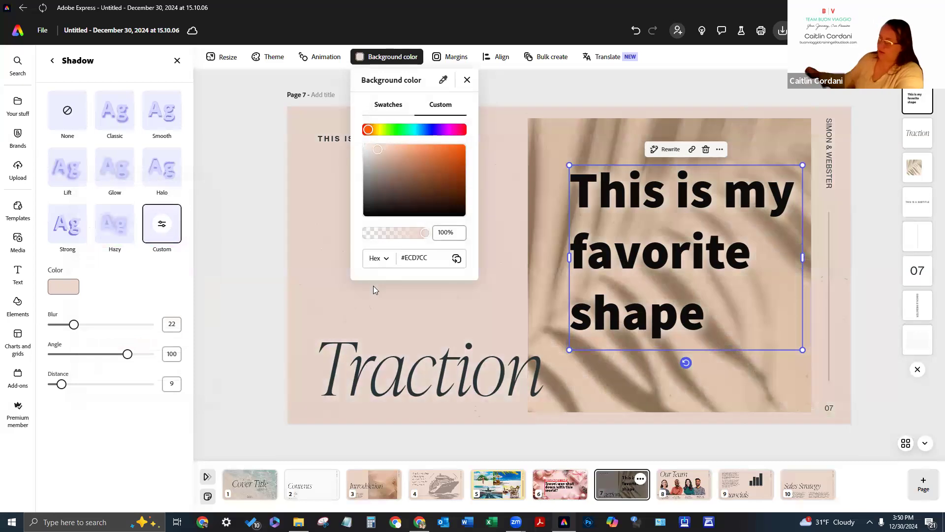
pyautogui.press('Escape')
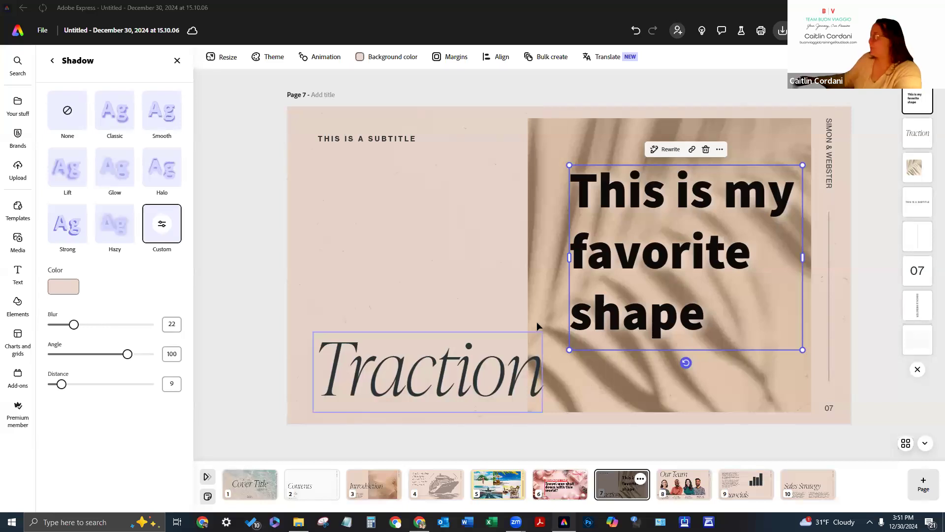
# Move the headline left onto the pink area and reopen its shadow settings.
pyautogui.click(748, 397)
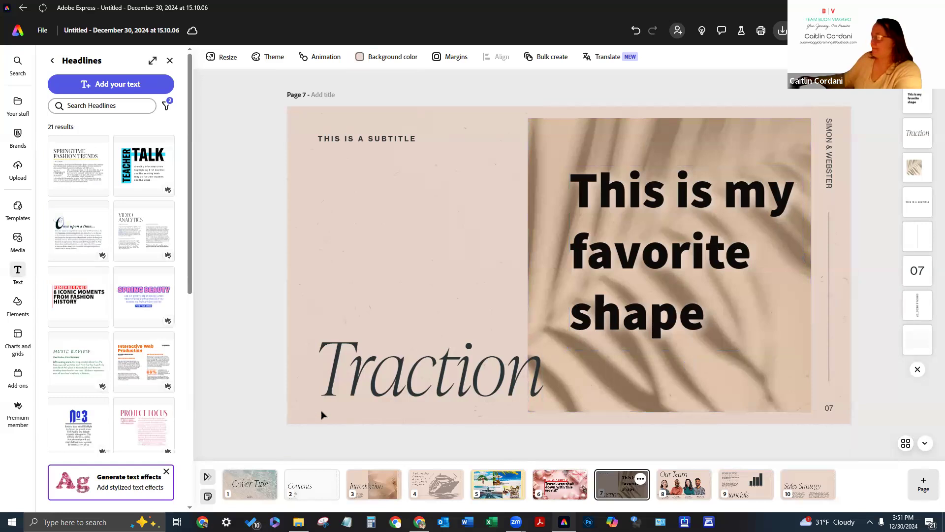
pyautogui.scroll(-10, 104, 434)
pyautogui.moveTo(692, 240); pyautogui.dragTo(510, 237)
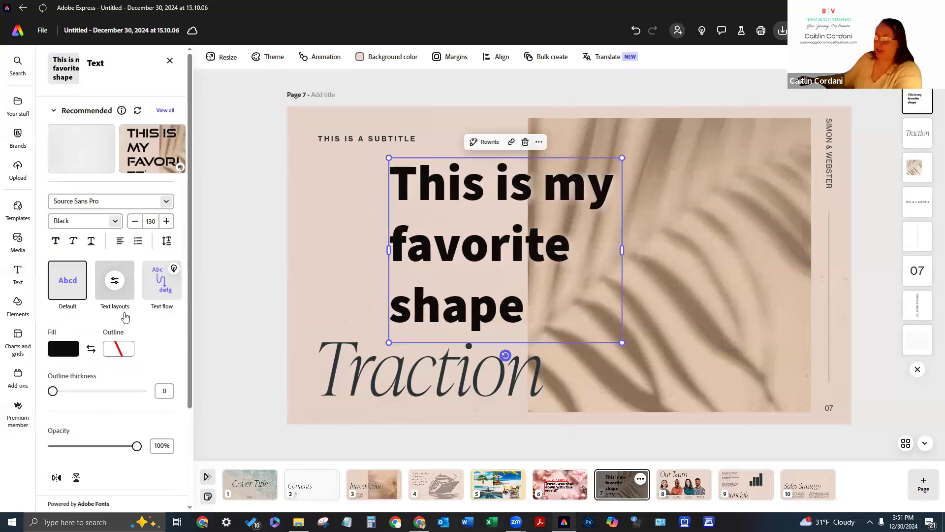
pyautogui.scroll(-3, 123, 345)
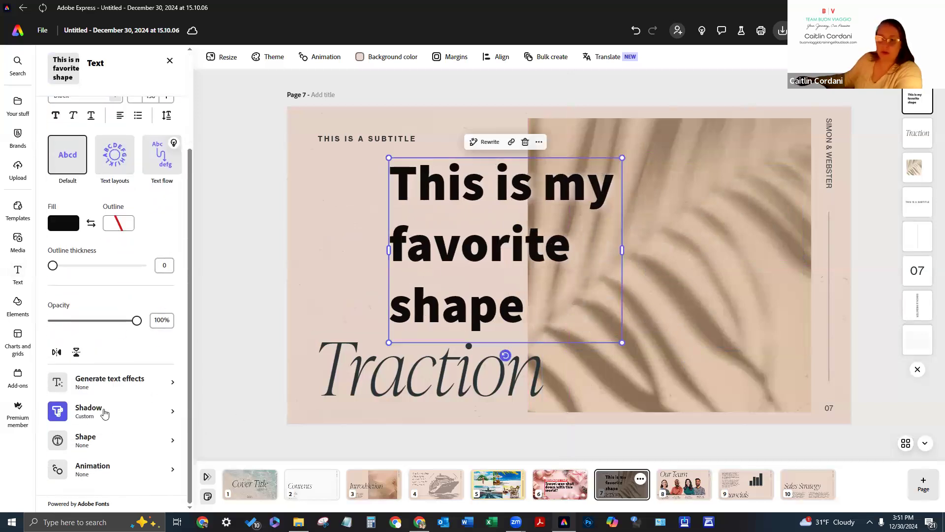
pyautogui.click(105, 414)
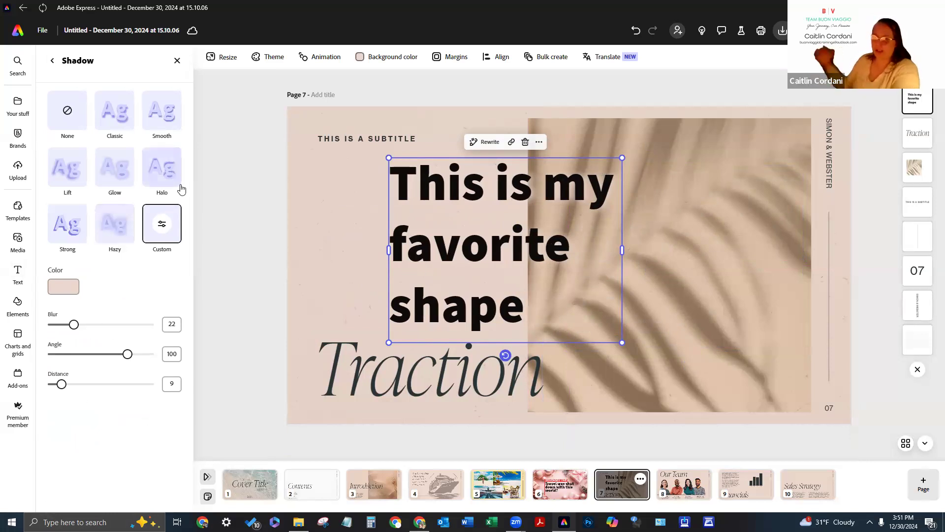
pyautogui.click(490, 240)
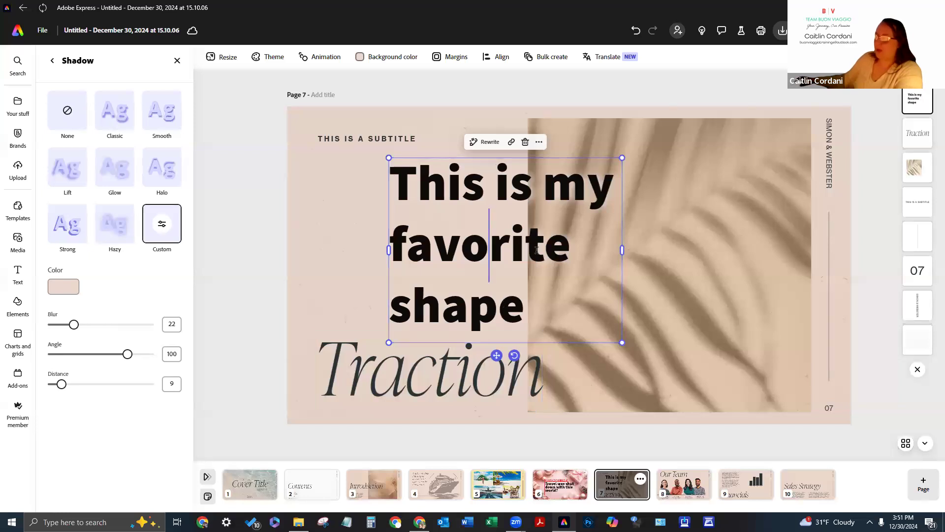
pyautogui.click(525, 243)
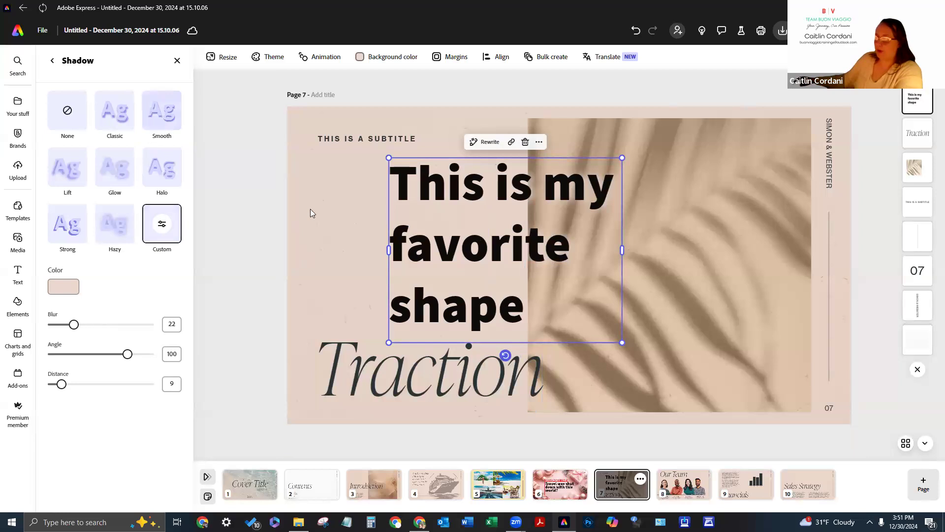
# Change the headline shadow colour to near-white #FCFCFC.
pyautogui.click(63, 286)
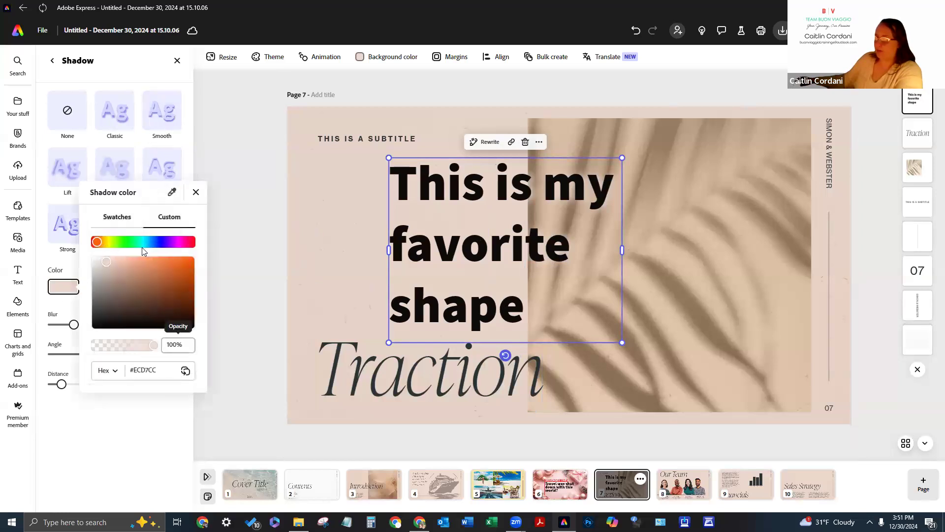
pyautogui.click(92, 258)
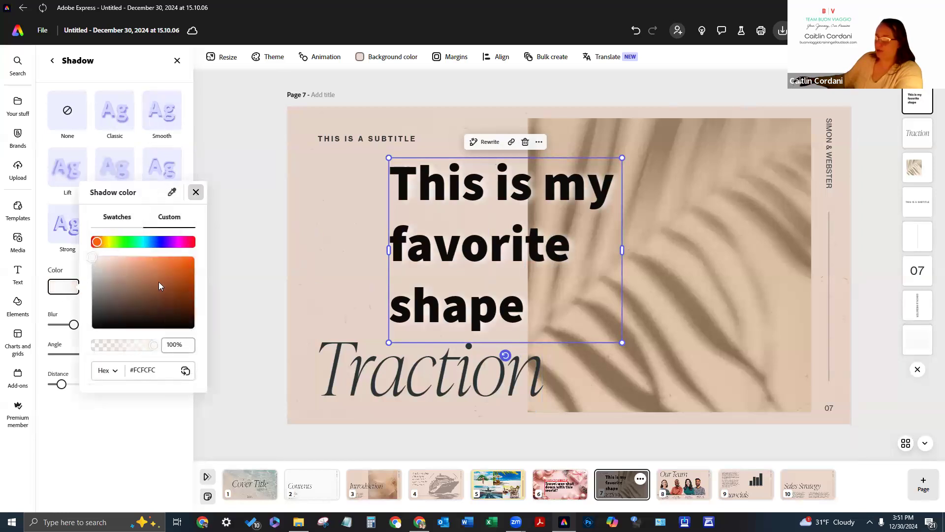
pyautogui.click(196, 192)
# Try the Glow, Halo, Hazy, Strong, Smooth and Lift shadows, then set the shadow to None.
pyautogui.click(118, 175)
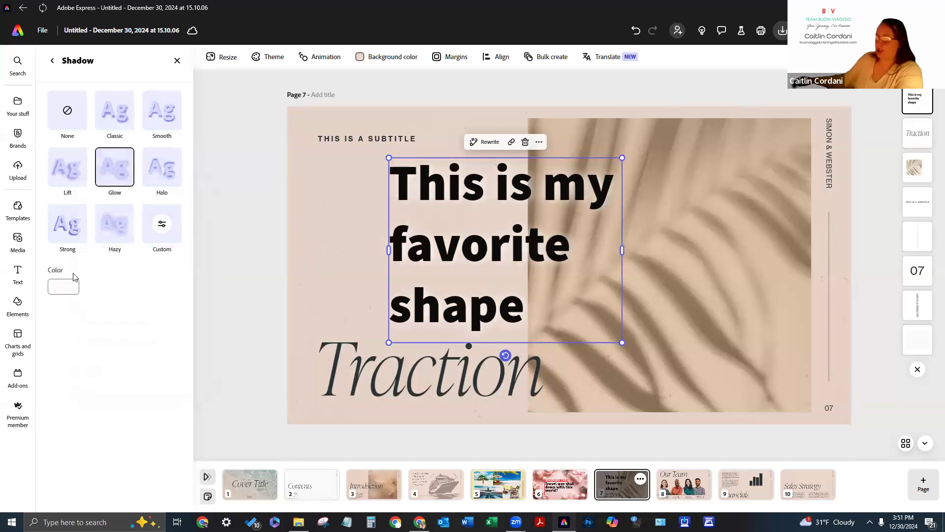
pyautogui.click(173, 174)
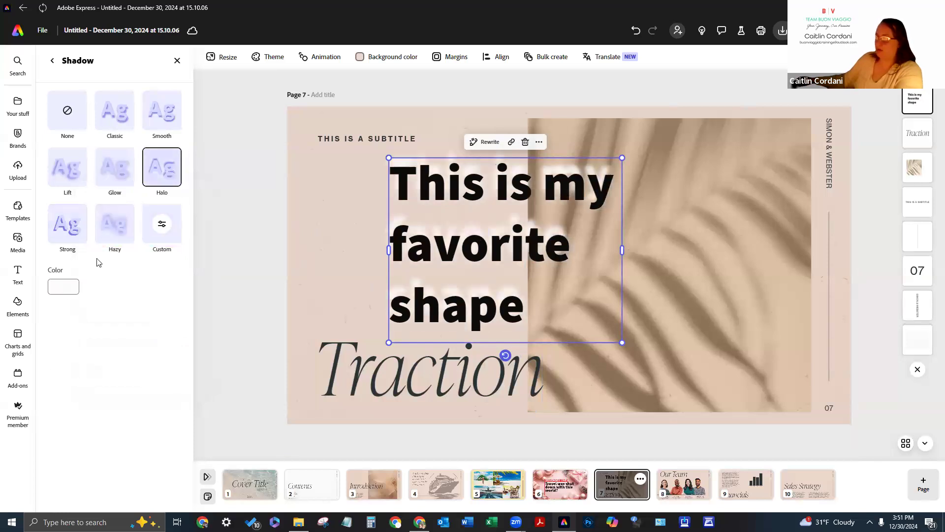
pyautogui.click(109, 231)
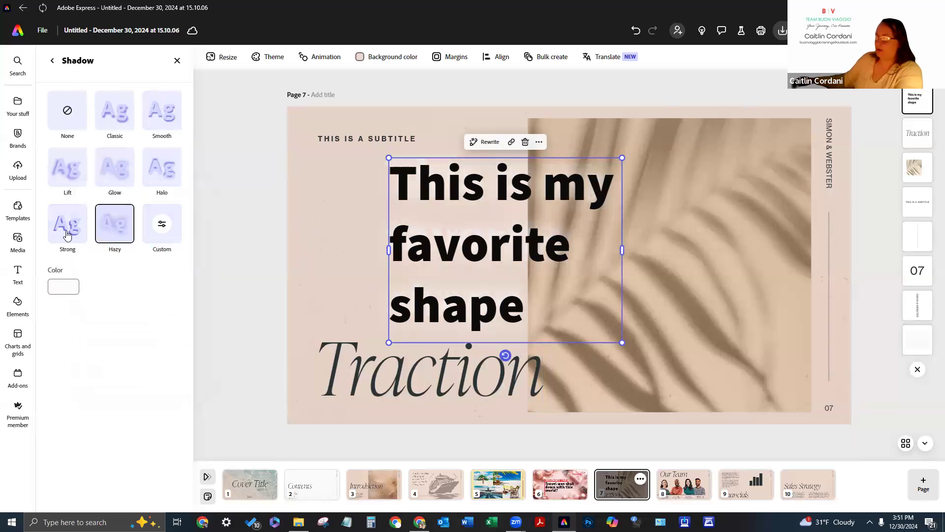
pyautogui.click(56, 232)
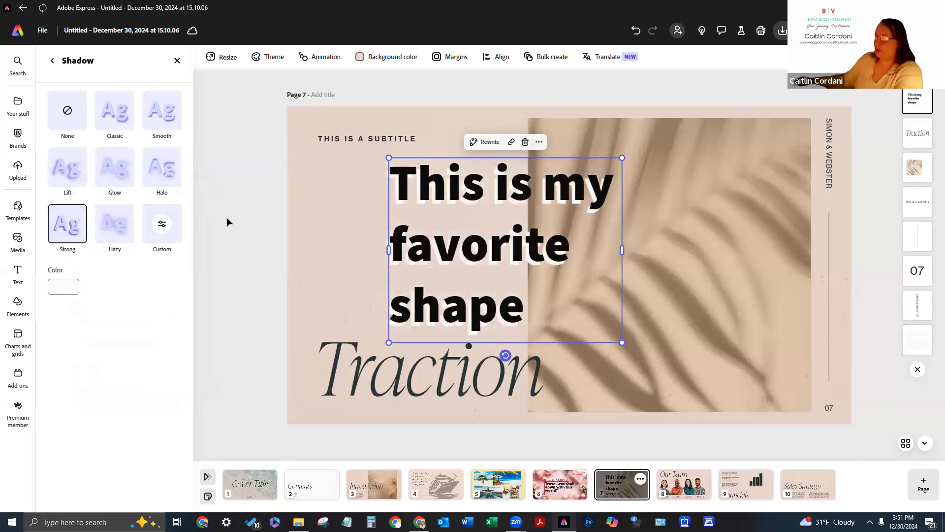
pyautogui.click(166, 134)
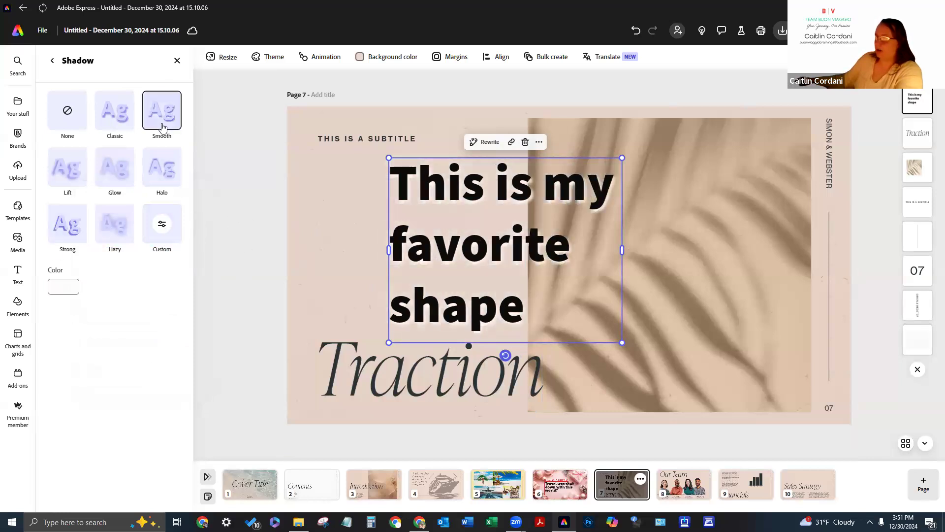
pyautogui.click(55, 172)
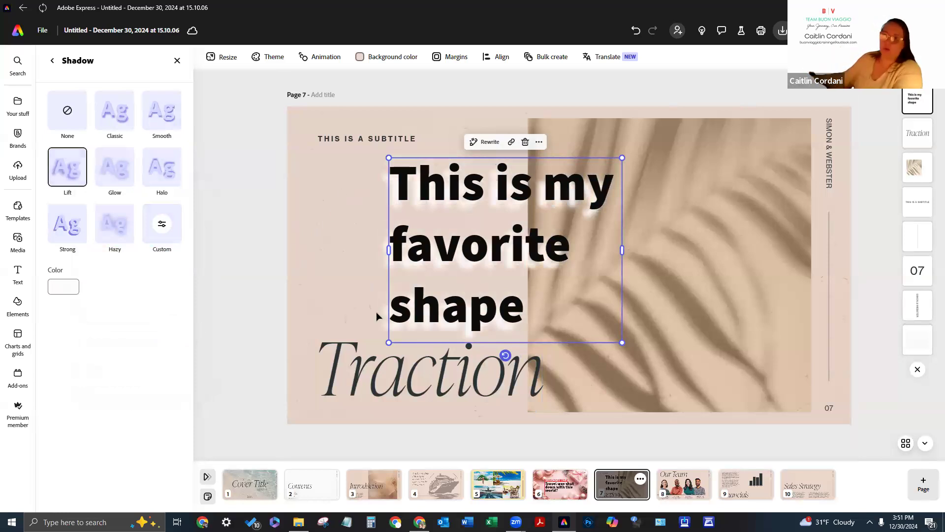
pyautogui.click(67, 110)
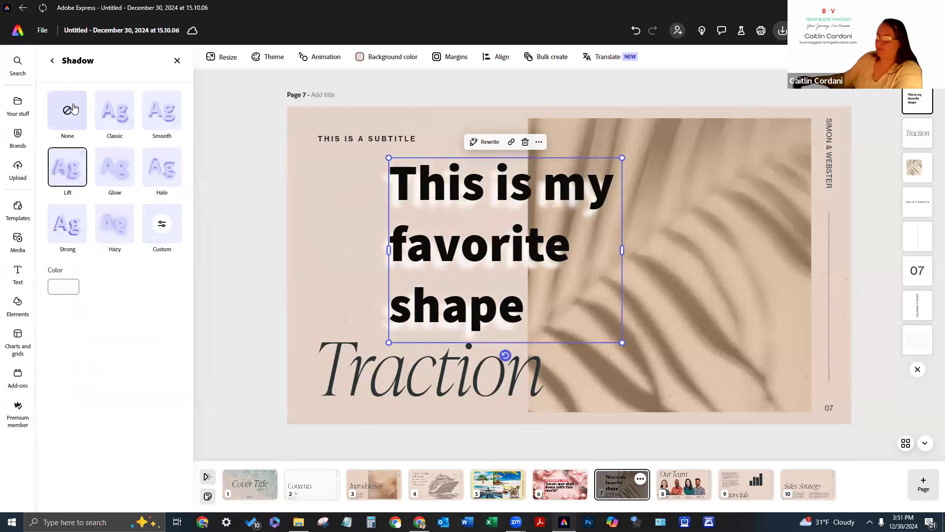
pyautogui.click(52, 60)
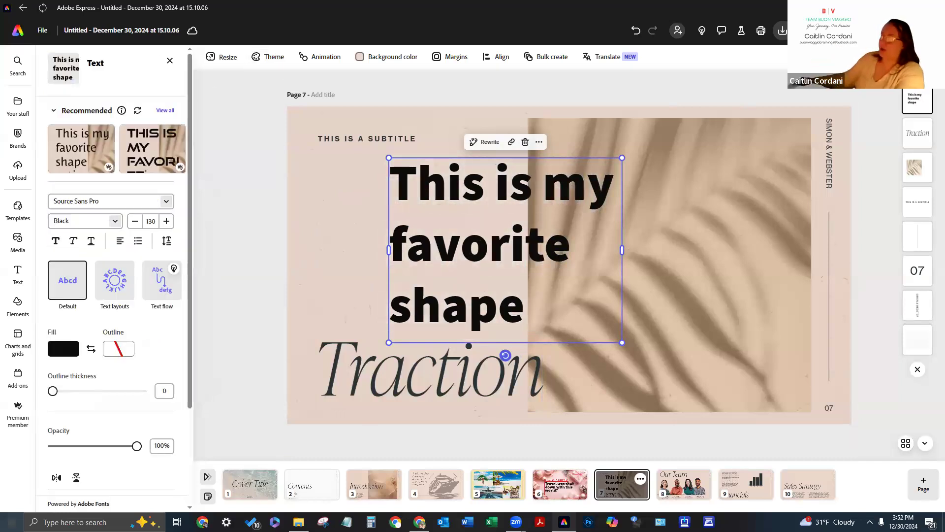
# Add a yellow line-highlight shape behind the headline and move it left above 'Traction'.
pyautogui.scroll(-3, 106, 318)
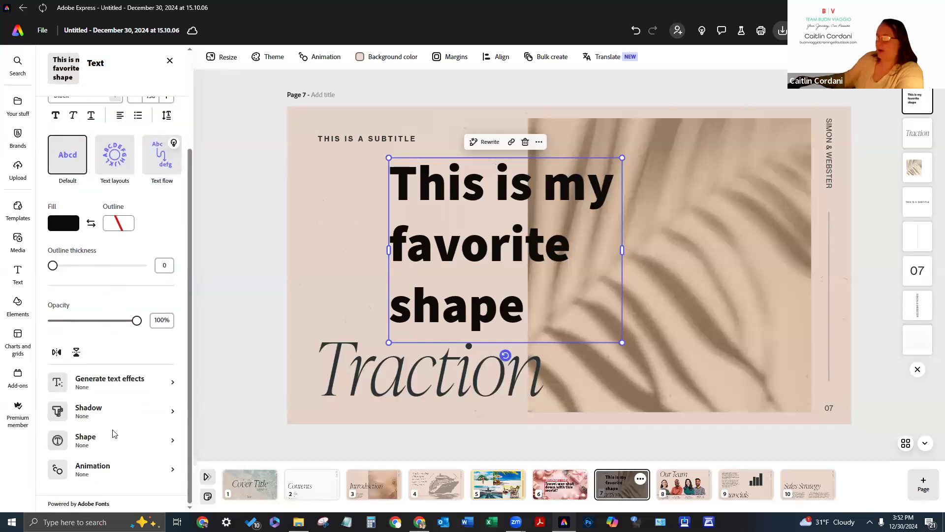
pyautogui.click(110, 437)
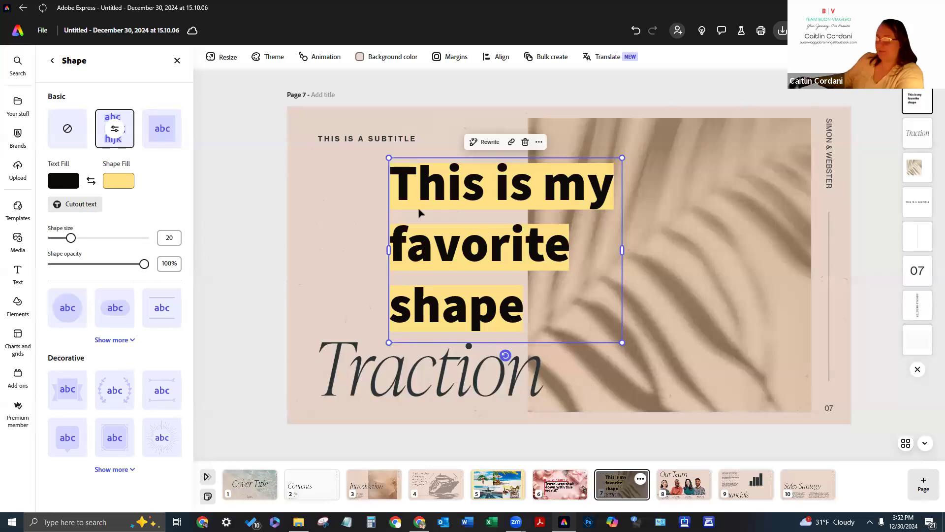
pyautogui.click(671, 208)
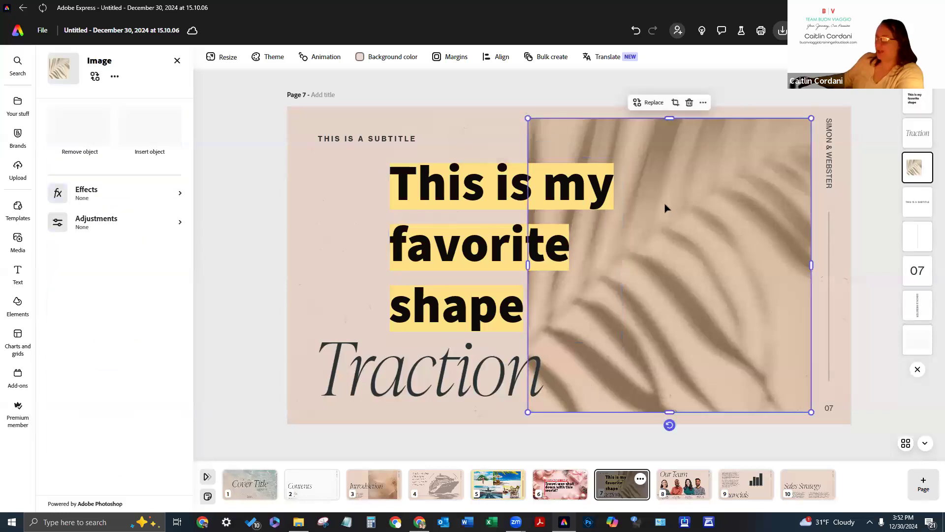
pyautogui.click(474, 199)
pyautogui.moveTo(399, 191); pyautogui.dragTo(322, 192)
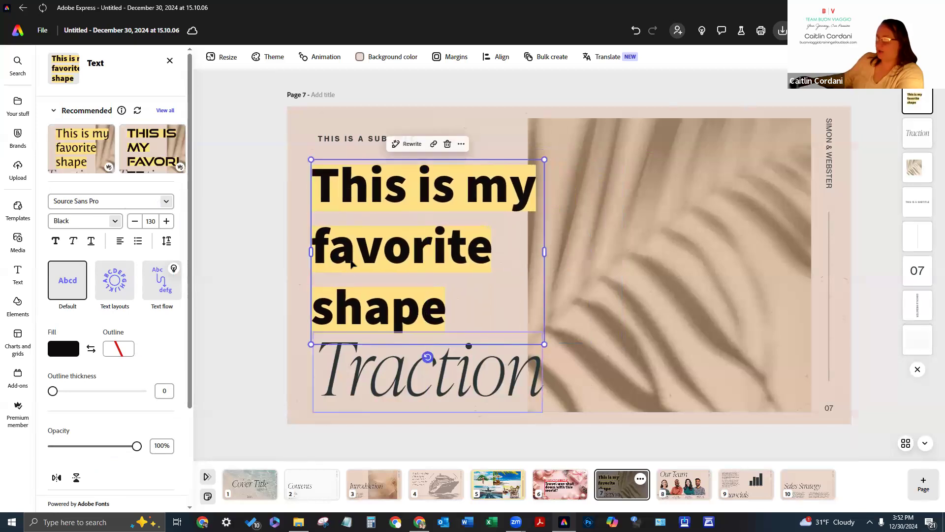
pyautogui.click(301, 249)
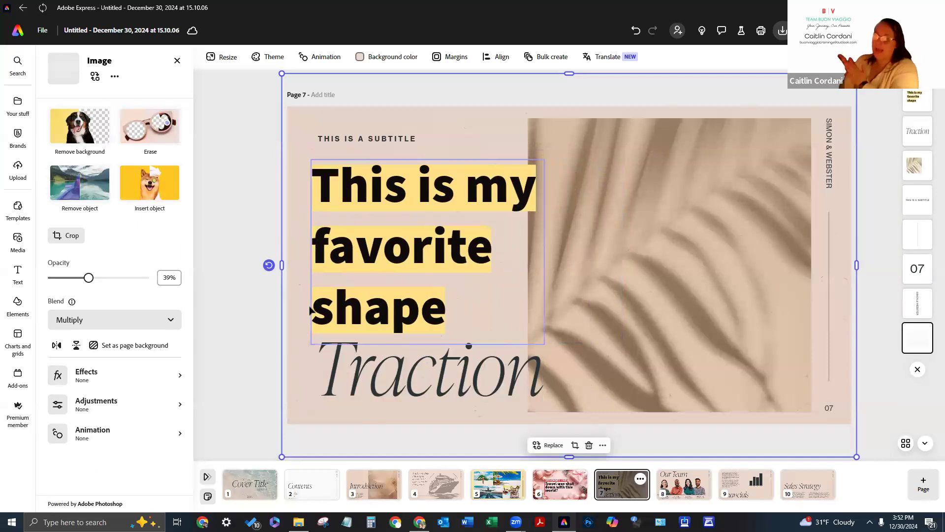
pyautogui.click(413, 268)
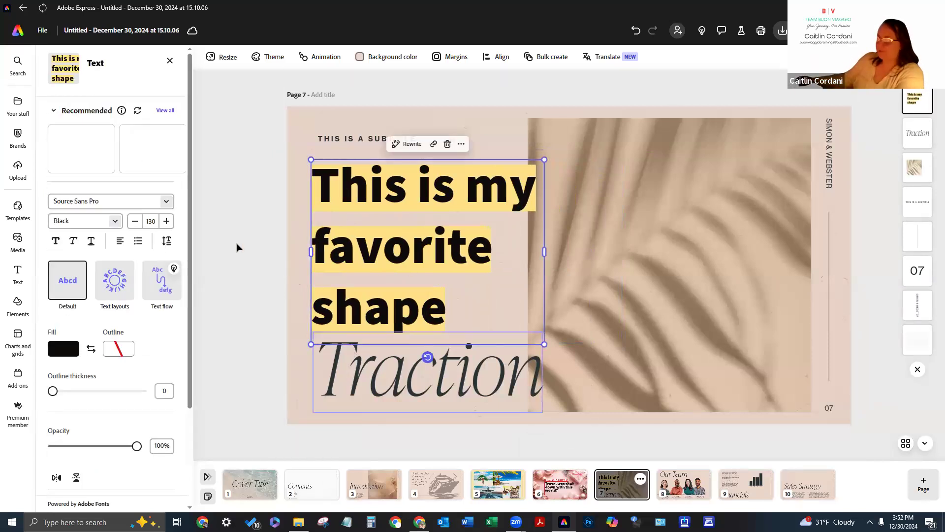
pyautogui.scroll(-3, 133, 363)
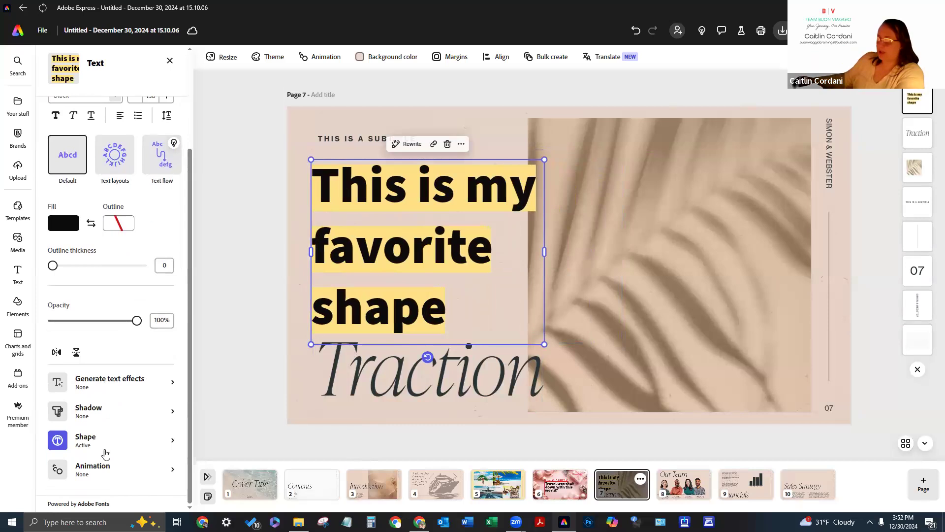
# Try box, circle, pill, bars, ribbon, laurel, arrow and speech-bubble shapes behind the headline.
pyautogui.click(105, 454)
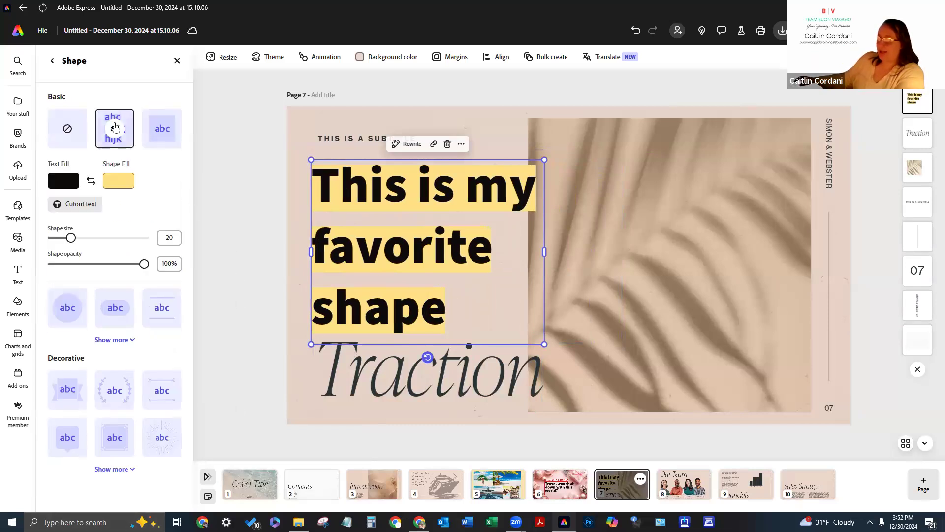
pyautogui.click(114, 130)
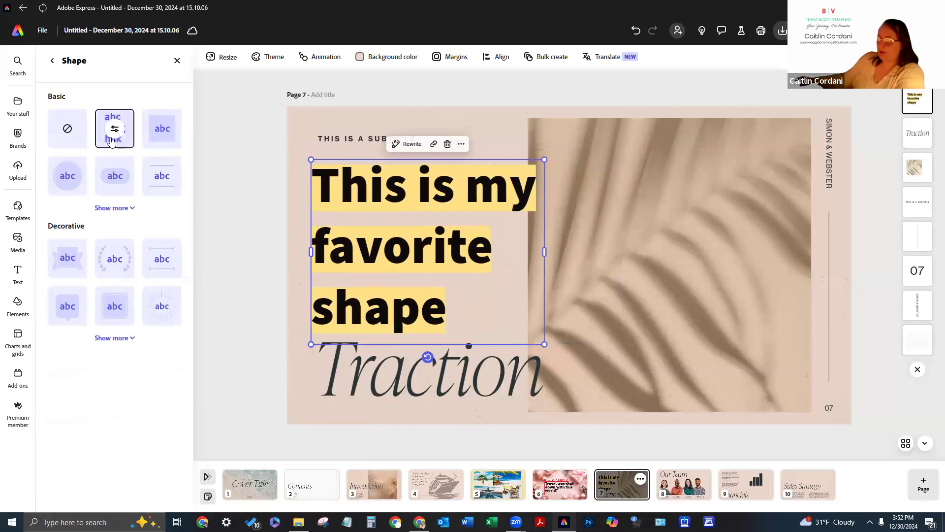
pyautogui.click(154, 142)
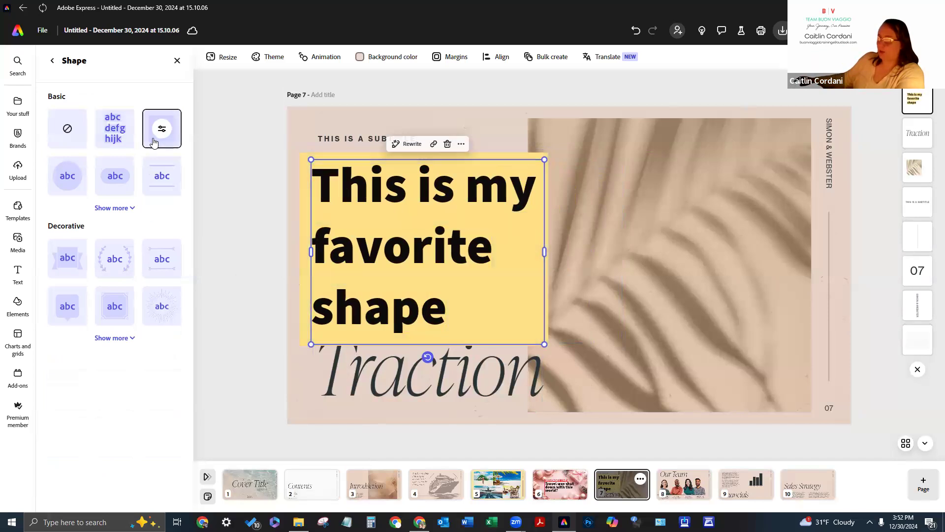
pyautogui.click(85, 189)
pyautogui.click(112, 191)
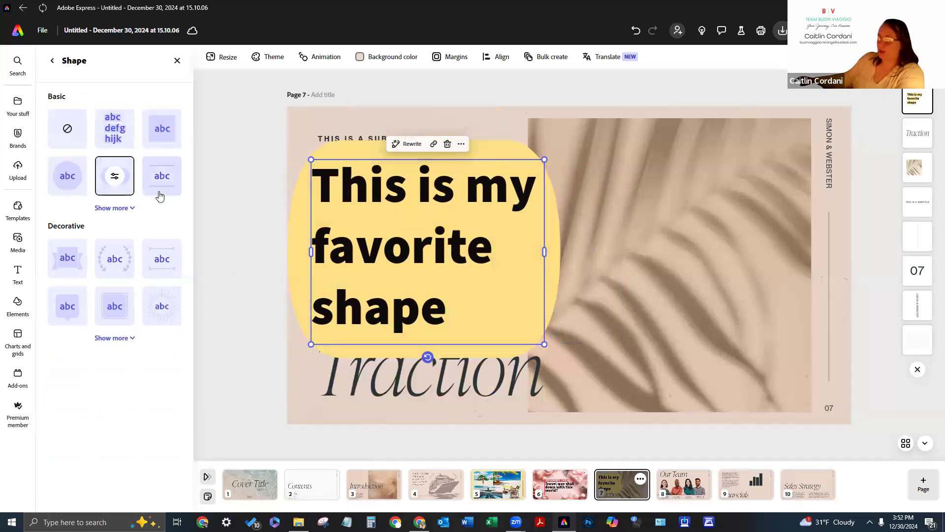
pyautogui.click(158, 195)
pyautogui.click(68, 265)
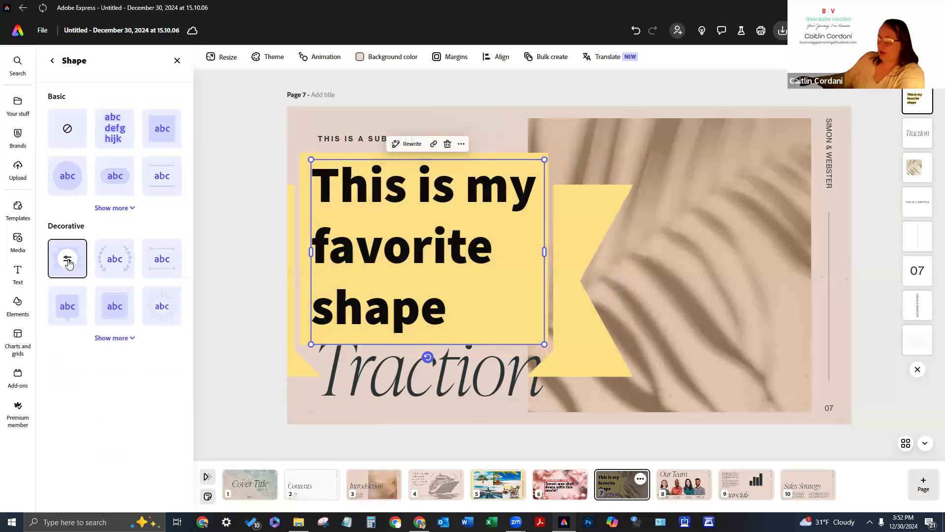
pyautogui.moveTo(397, 274); pyautogui.dragTo(522, 242)
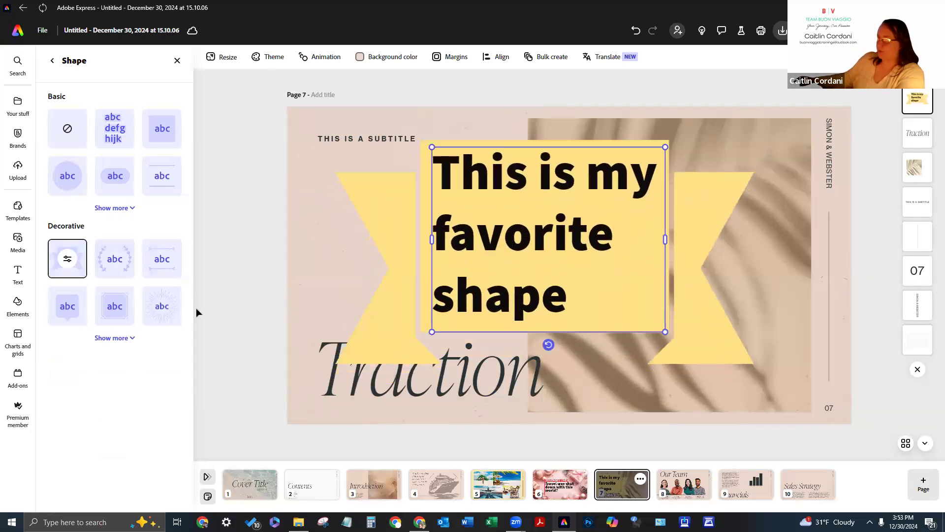
pyautogui.click(115, 261)
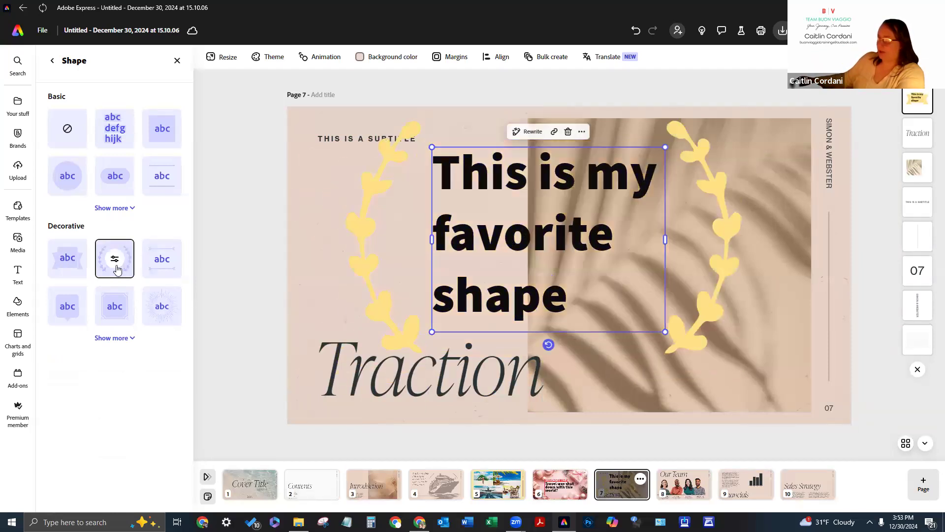
pyautogui.click(160, 260)
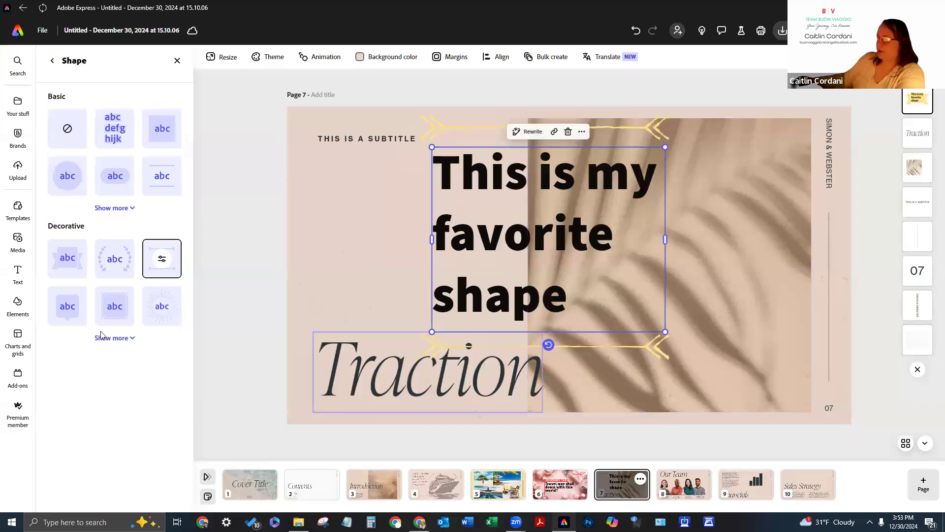
pyautogui.click(67, 306)
# Try more decorative backdrops (laurel wreath, ribbon banner, x marks, quotation marks), then per-line highlights.
pyautogui.click(122, 339)
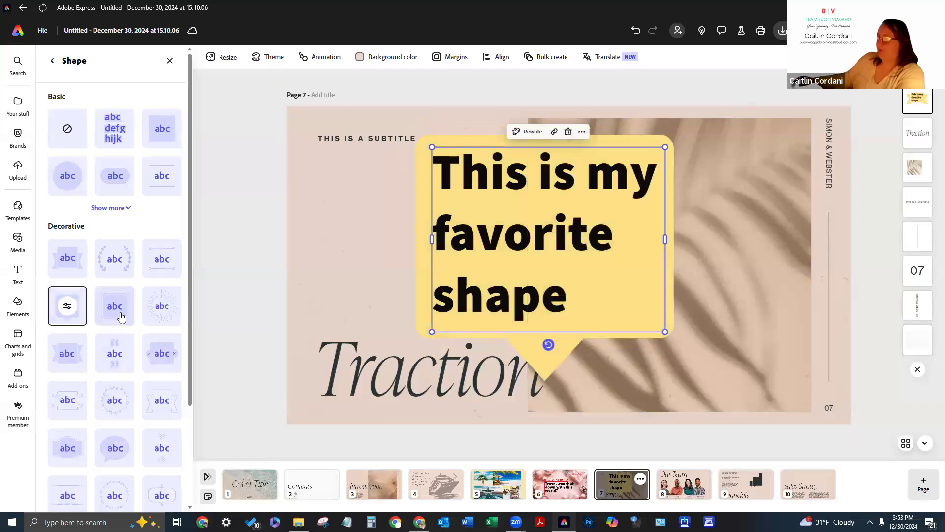
pyautogui.scroll(-3, 116, 295)
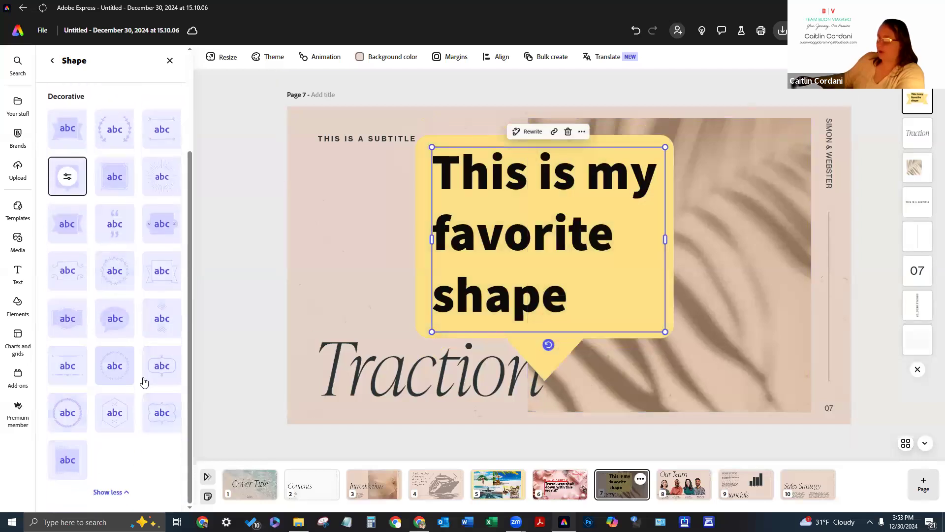
pyautogui.click(121, 374)
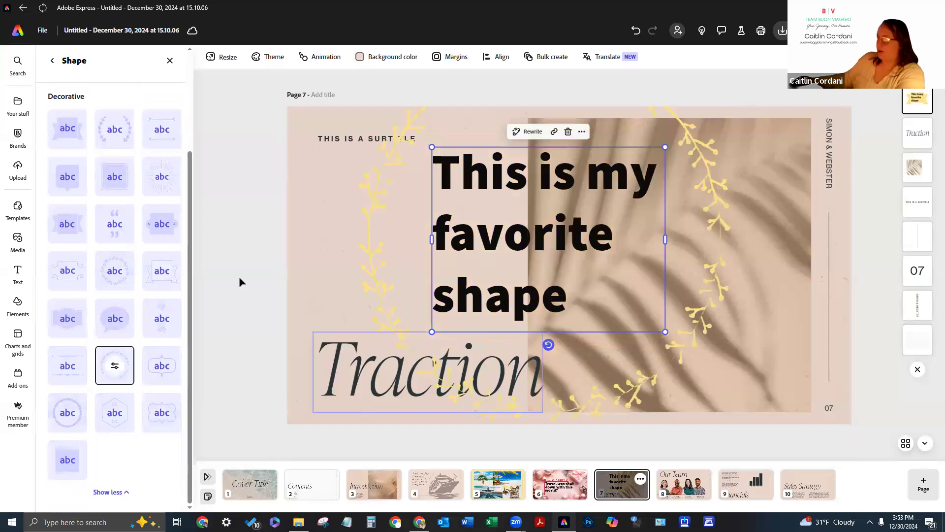
pyautogui.click(169, 277)
pyautogui.scroll(2, 126, 244)
pyautogui.click(162, 321)
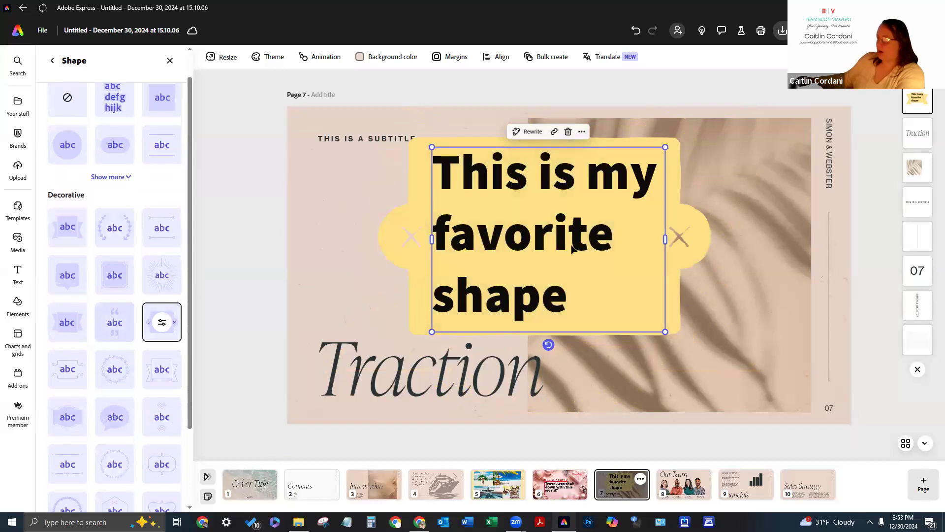
pyautogui.click(112, 320)
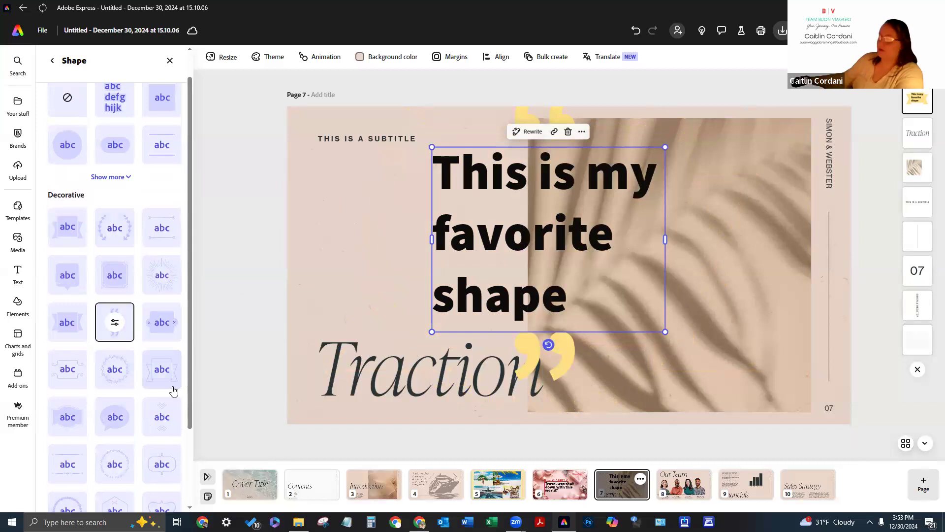
pyautogui.scroll(1, 162, 315)
pyautogui.click(114, 128)
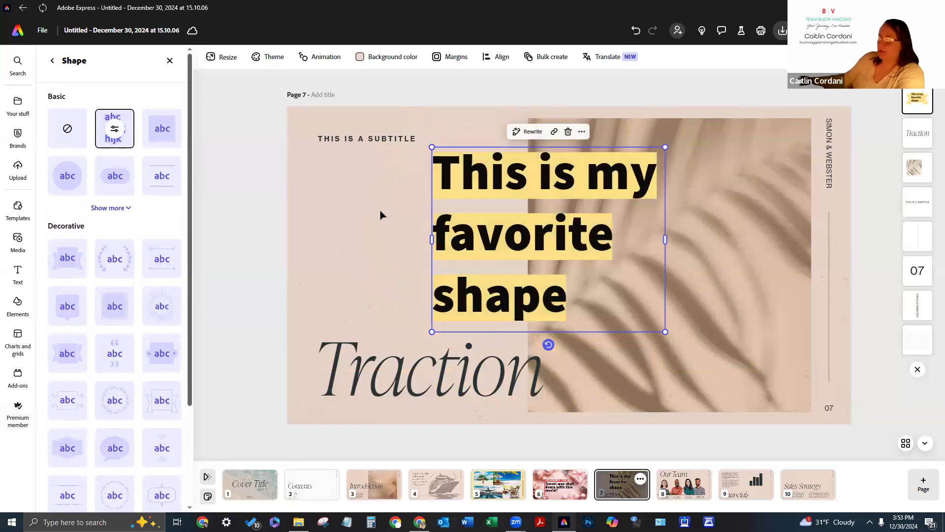
# Try bracket, outline, banner, hexagon, circle and notched basic shapes, then return to per-line highlights.
pyautogui.scroll(-1, 114, 322)
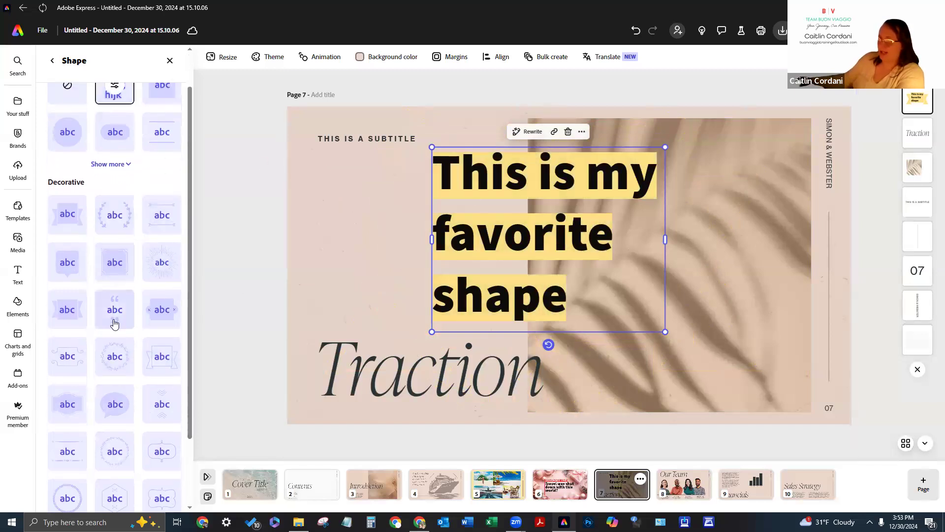
pyautogui.scroll(-2, 114, 322)
pyautogui.click(117, 493)
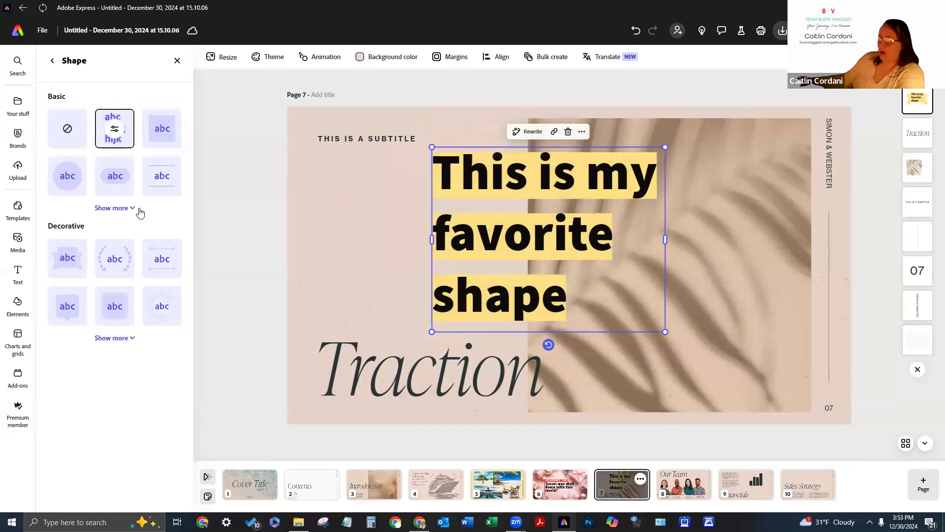
pyautogui.click(122, 208)
pyautogui.scroll(-3, 113, 290)
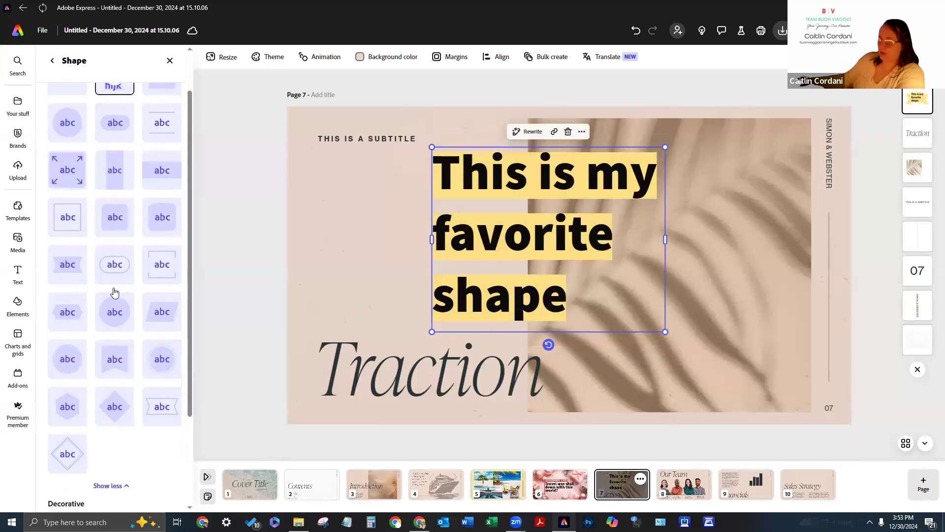
pyautogui.click(165, 231)
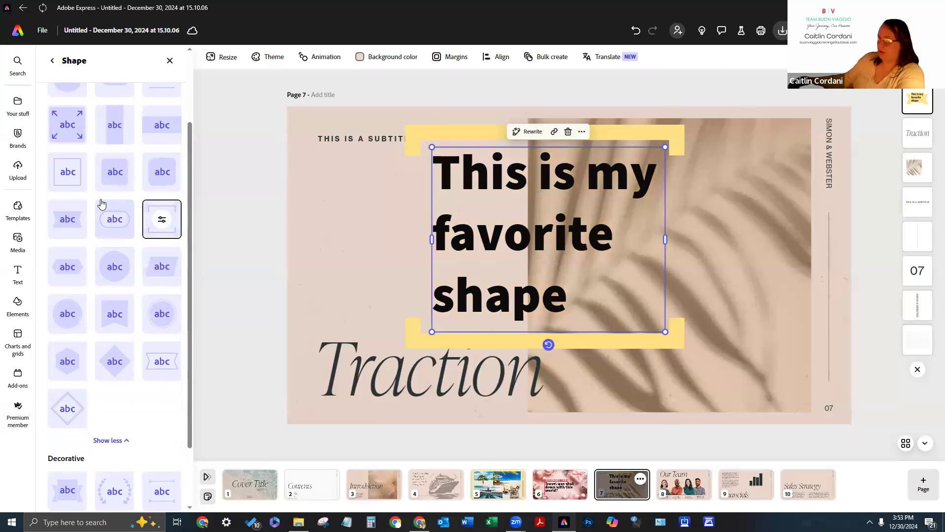
pyautogui.click(112, 219)
pyautogui.click(82, 215)
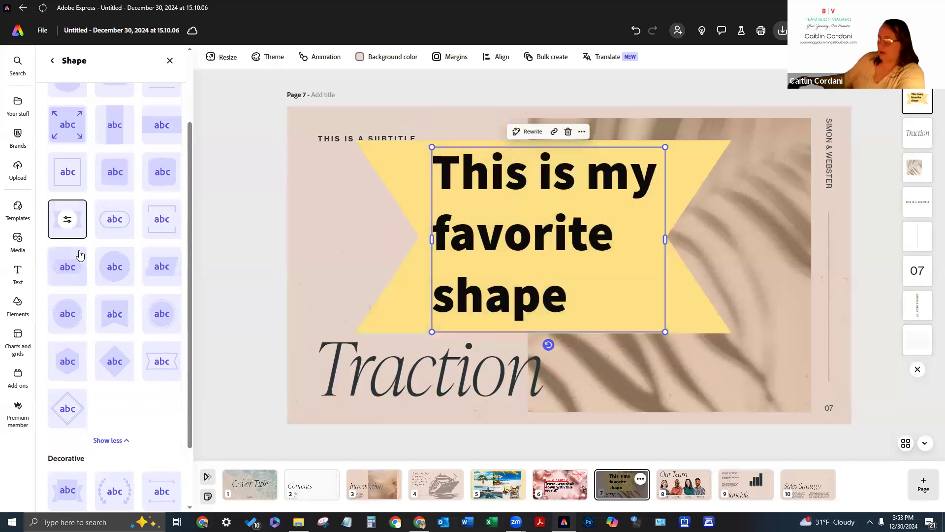
pyautogui.click(74, 261)
pyautogui.click(112, 276)
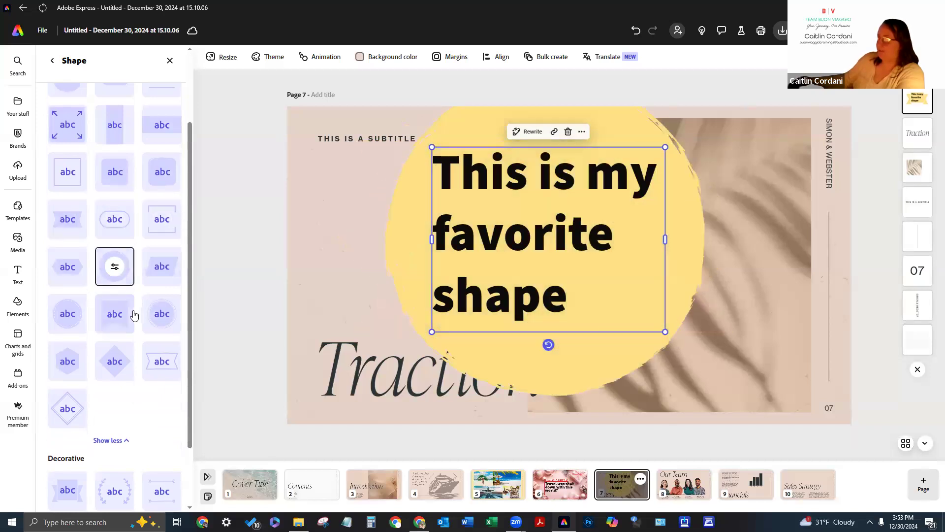
pyautogui.click(116, 315)
pyautogui.scroll(2, 111, 367)
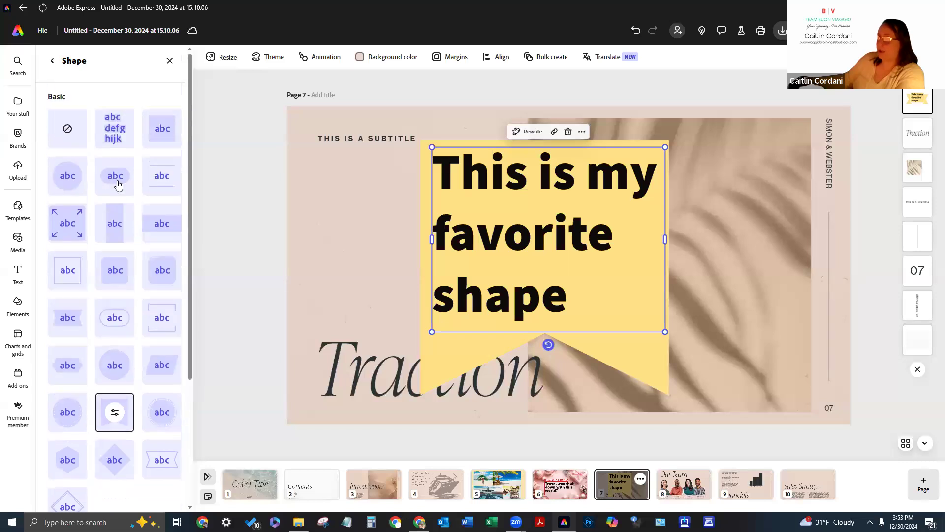
pyautogui.click(115, 129)
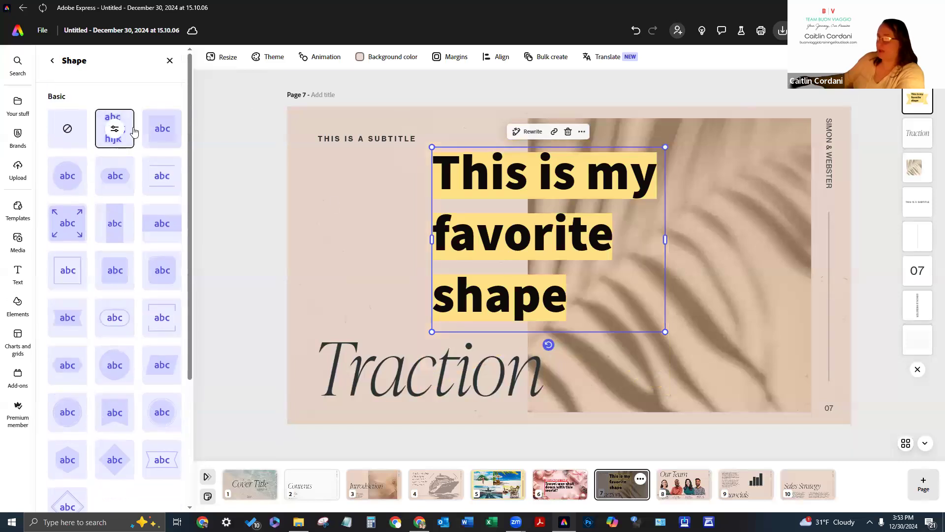
pyautogui.click(114, 129)
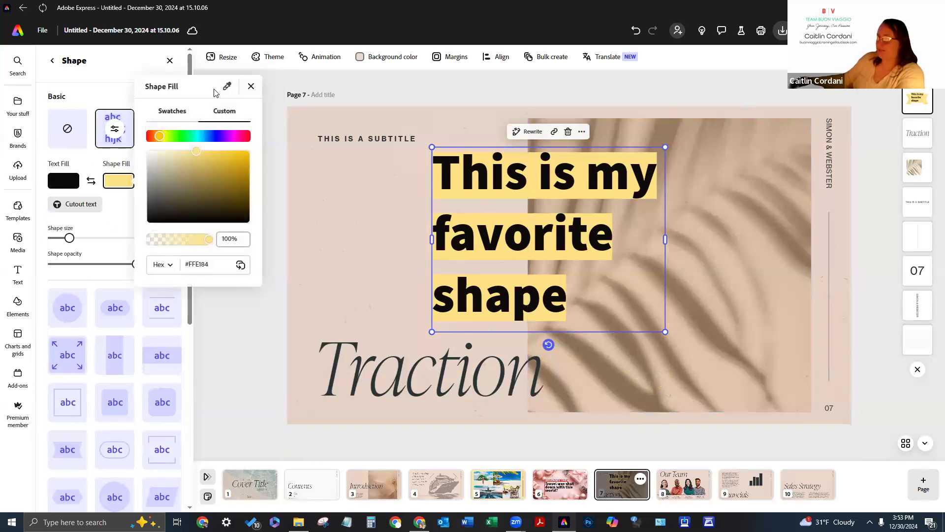
# Test a sampled beige fill, undo it, and enlarge the yellow highlight bars to 34.
pyautogui.click(787, 308)
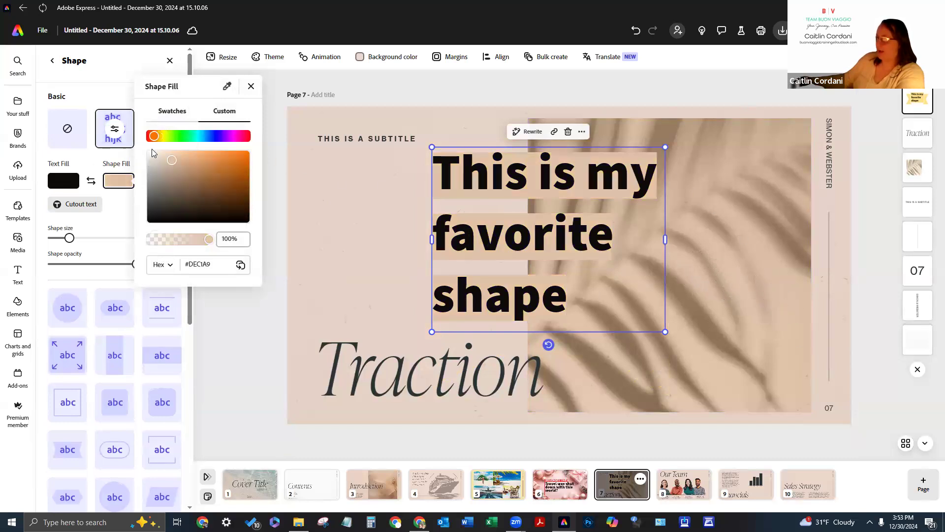
pyautogui.click(636, 31)
pyautogui.click(636, 31)
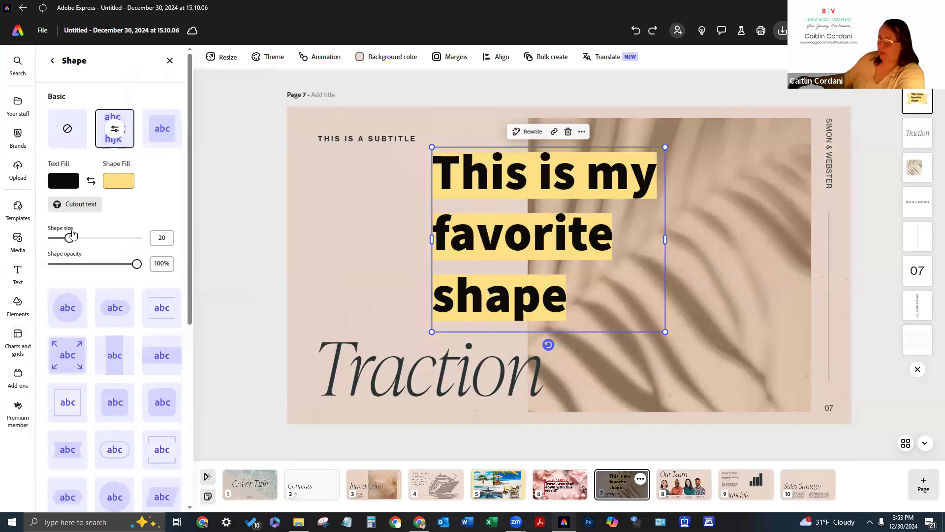
pyautogui.moveTo(76, 244); pyautogui.dragTo(81, 248)
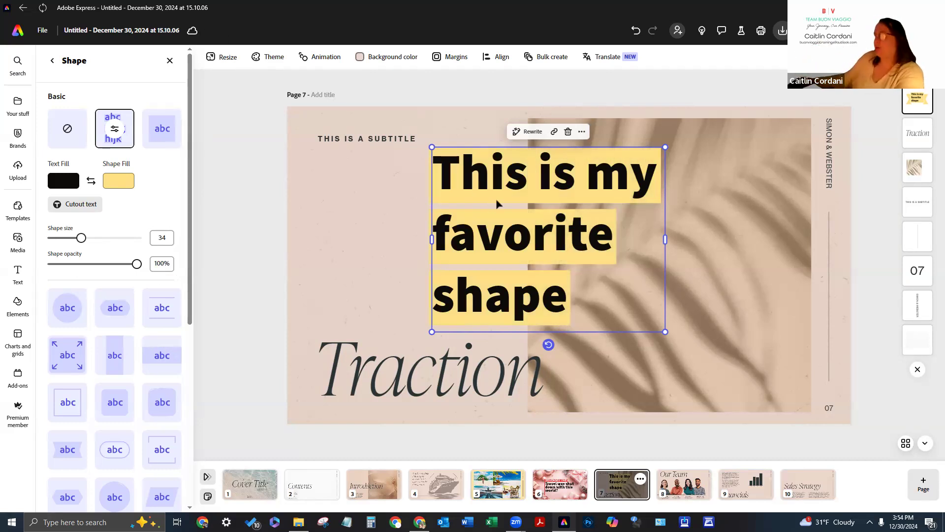
pyautogui.click(696, 207)
# Delete the Traction text and nudge the headline slightly left and down.
pyautogui.click(344, 186)
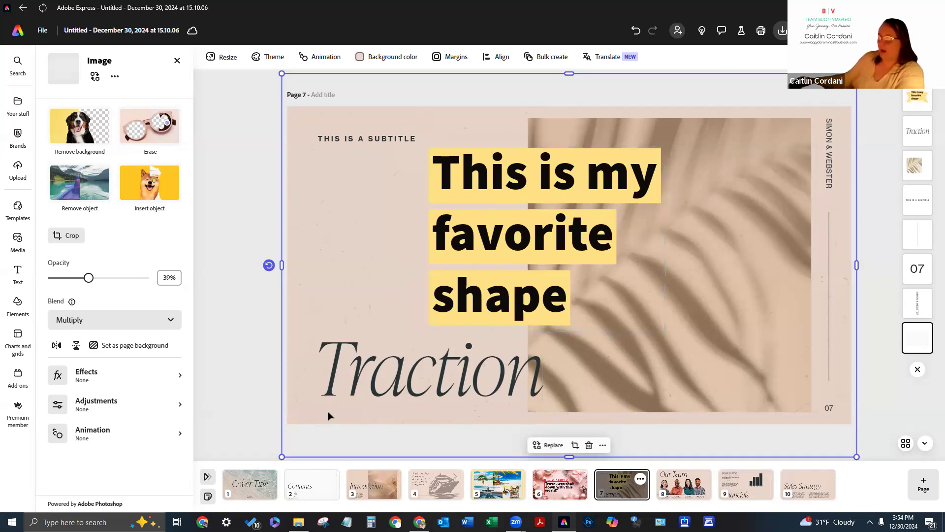
pyautogui.click(336, 392)
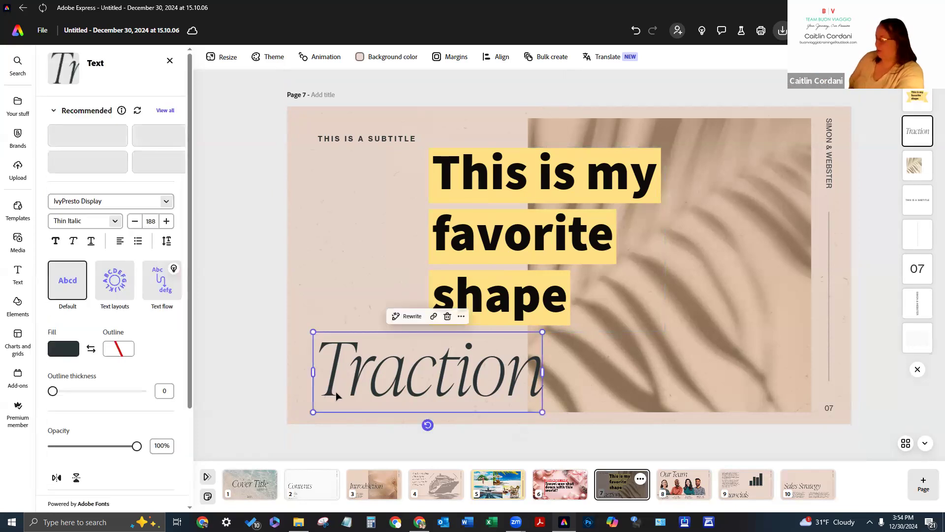
pyautogui.press('Delete')
pyautogui.moveTo(467, 286); pyautogui.dragTo(402, 311)
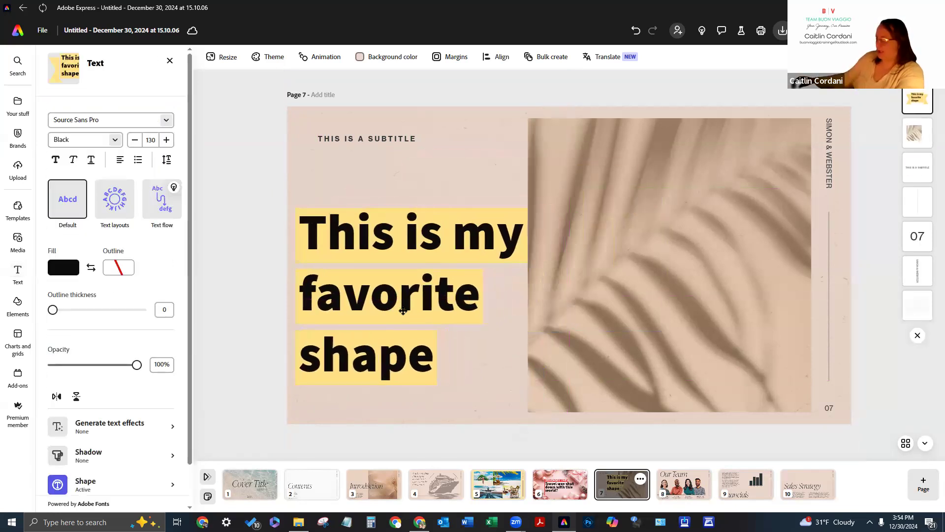
# Delete the subtitle and drag the highlighted headline to its new position on the slide.
pyautogui.click(375, 147)
pyautogui.click(379, 142)
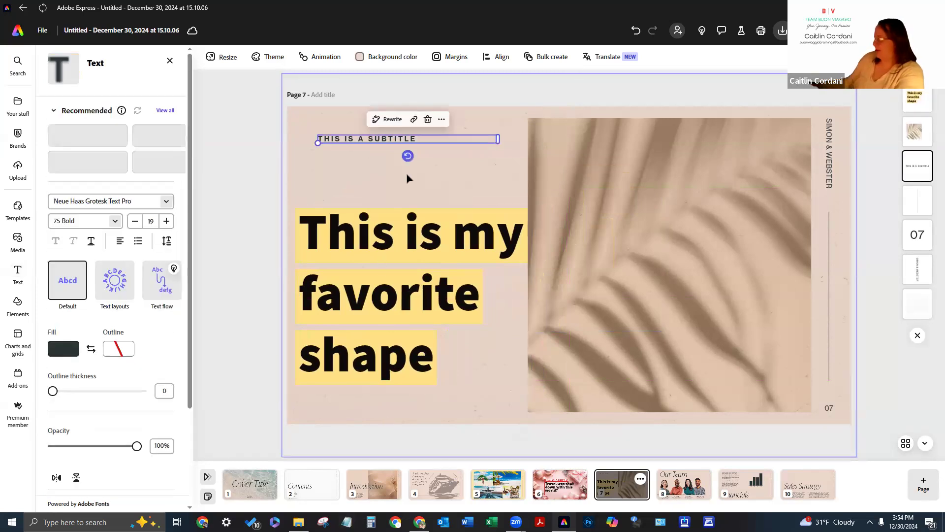
pyautogui.press('Delete')
pyautogui.moveTo(461, 264); pyautogui.dragTo(499, 228)
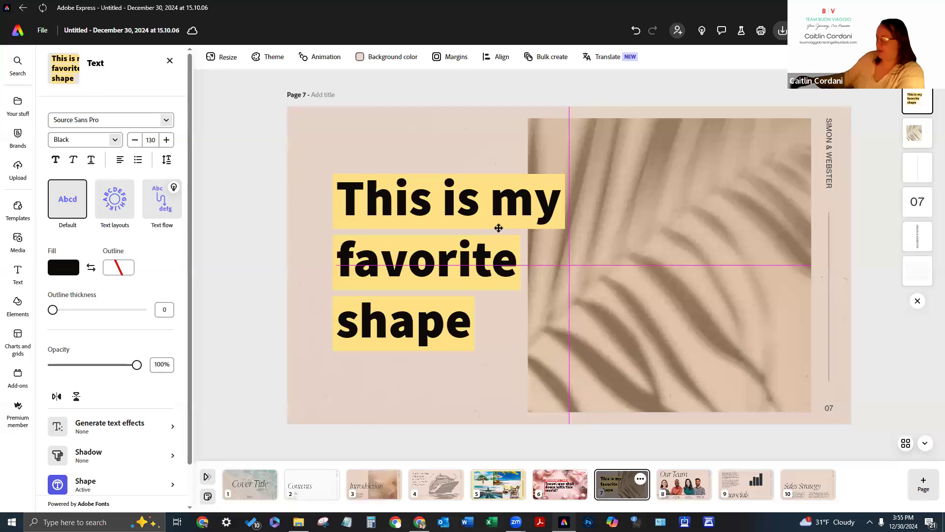
pyautogui.moveTo(499, 231); pyautogui.dragTo(499, 231)
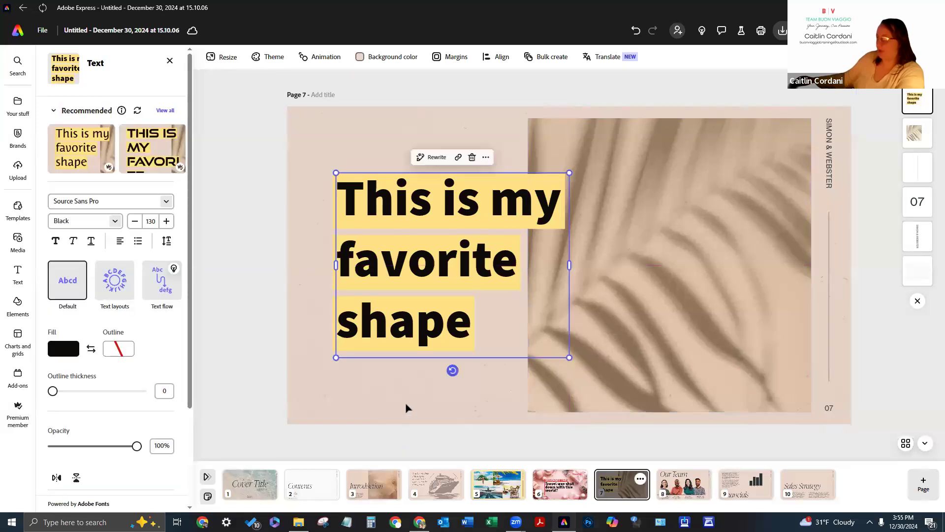
pyautogui.click(552, 398)
pyautogui.click(673, 385)
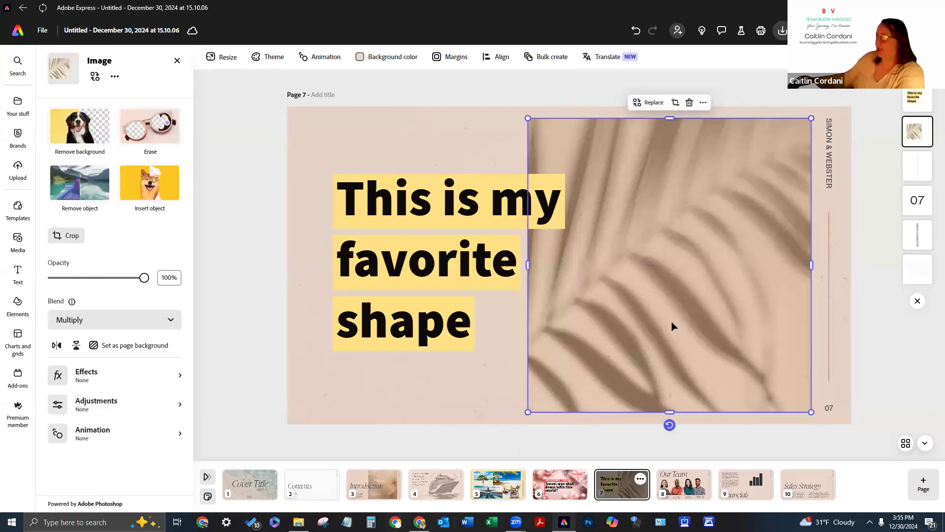
# Replace the palm-shadow photo with the featured free autumn forest photo of a person walking.
pyautogui.click(663, 102)
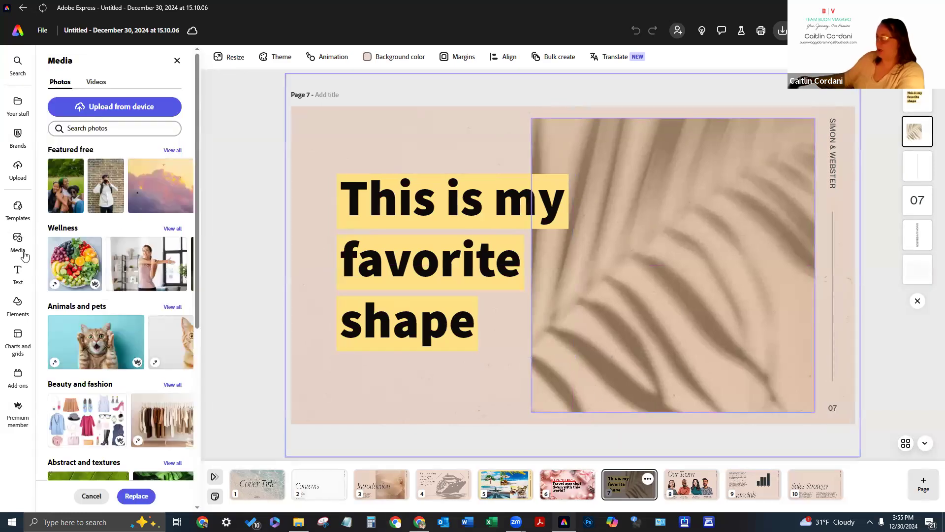
pyautogui.click(173, 150)
pyautogui.scroll(-5, 128, 338)
pyautogui.scroll(-2, 129, 315)
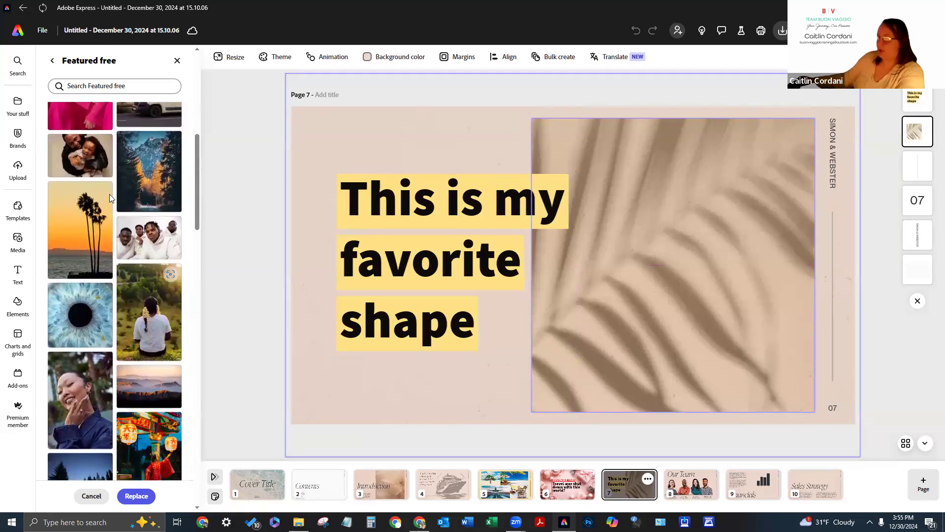
pyautogui.scroll(-5, 110, 198)
pyautogui.scroll(-5, 159, 255)
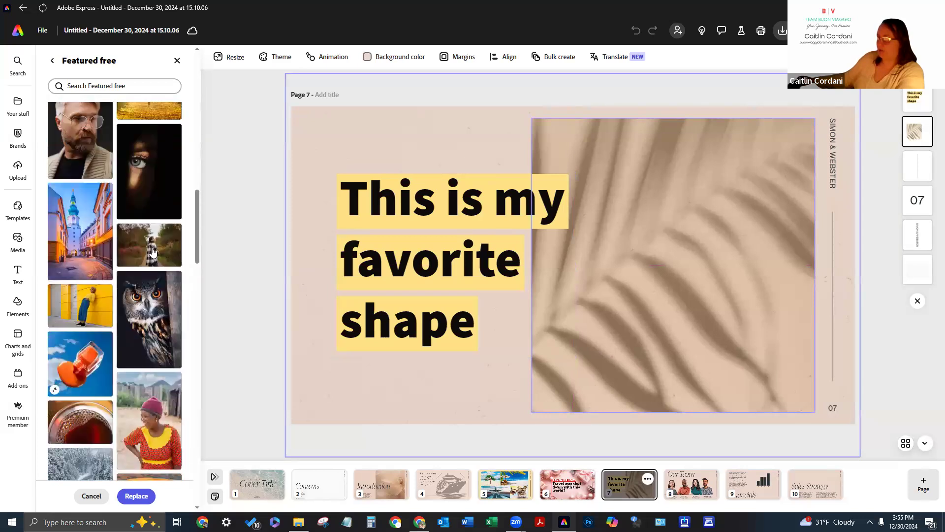
pyautogui.scroll(2, 152, 252)
pyautogui.click(150, 204)
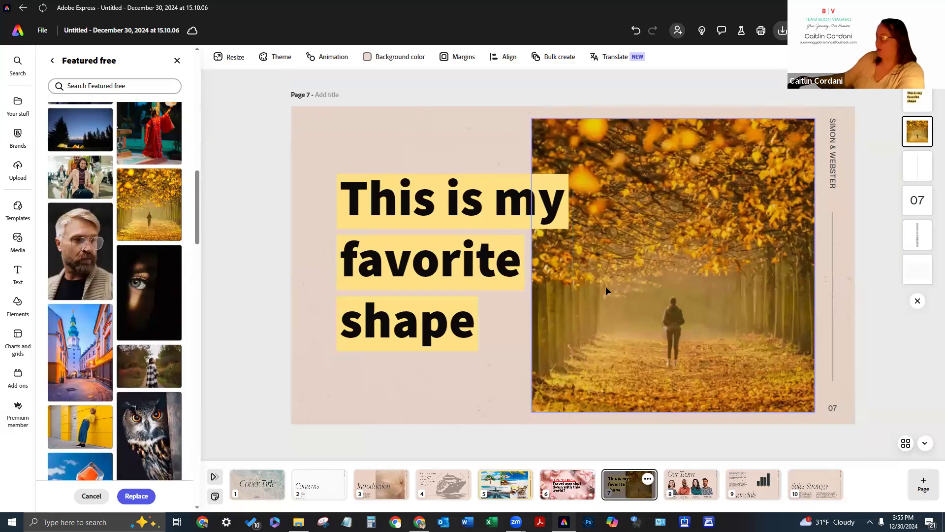
pyautogui.click(452, 154)
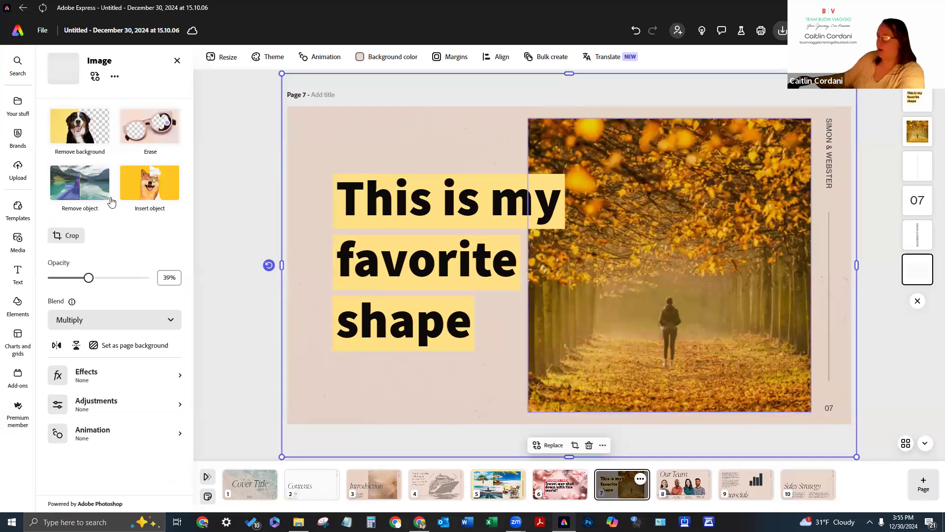
pyautogui.click(432, 295)
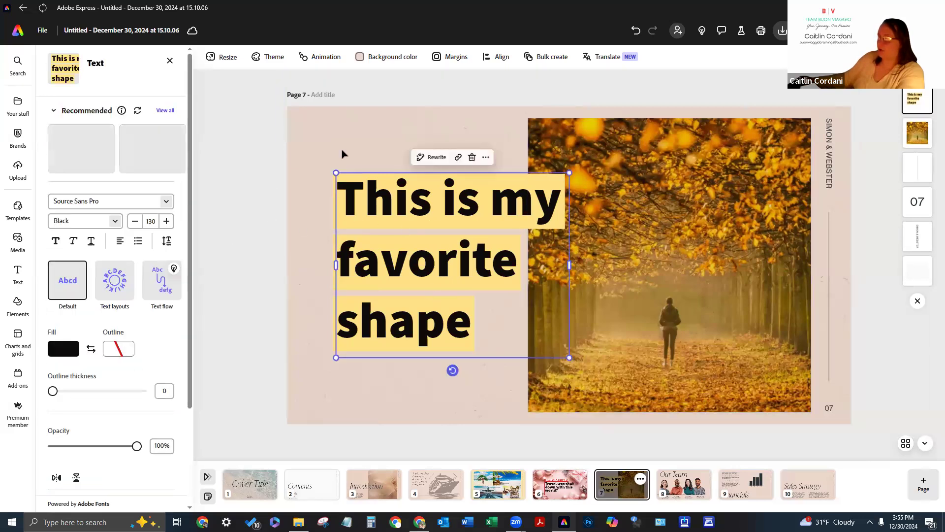
# Set the page background to an autumn yellow sampled from the photo.
pyautogui.click(439, 136)
pyautogui.click(390, 56)
pyautogui.click(442, 82)
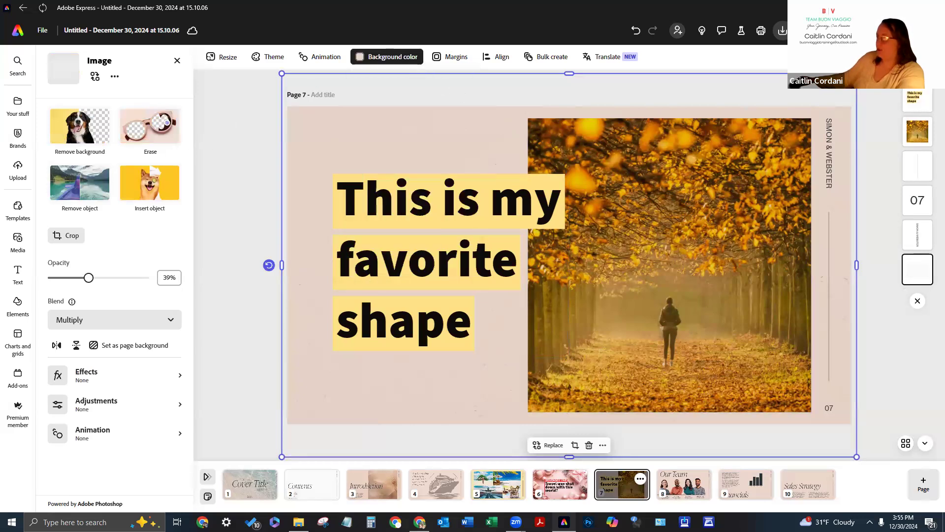
pyautogui.click(579, 179)
# Fill the title's highlight bars with dark orange #D05A00 sampled from the autumn photo.
pyautogui.click(495, 129)
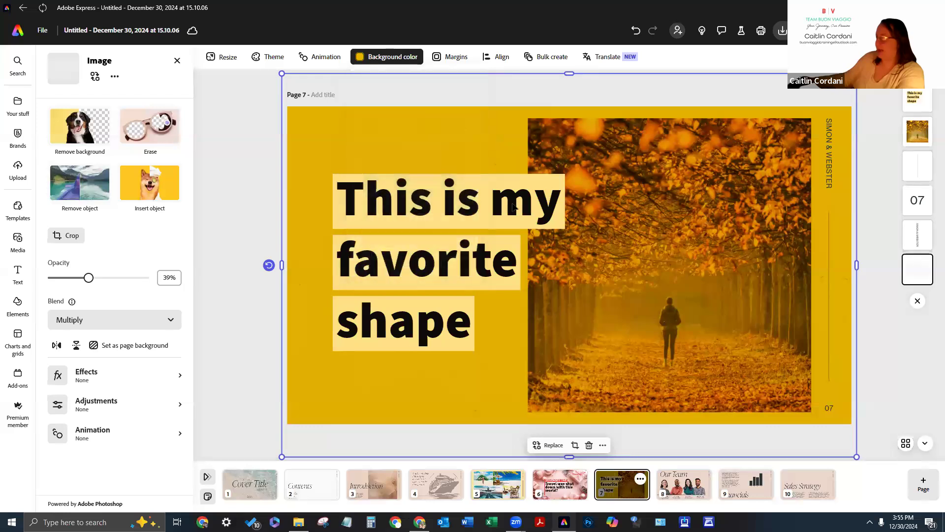
pyautogui.click(492, 201)
pyautogui.scroll(-5, 123, 364)
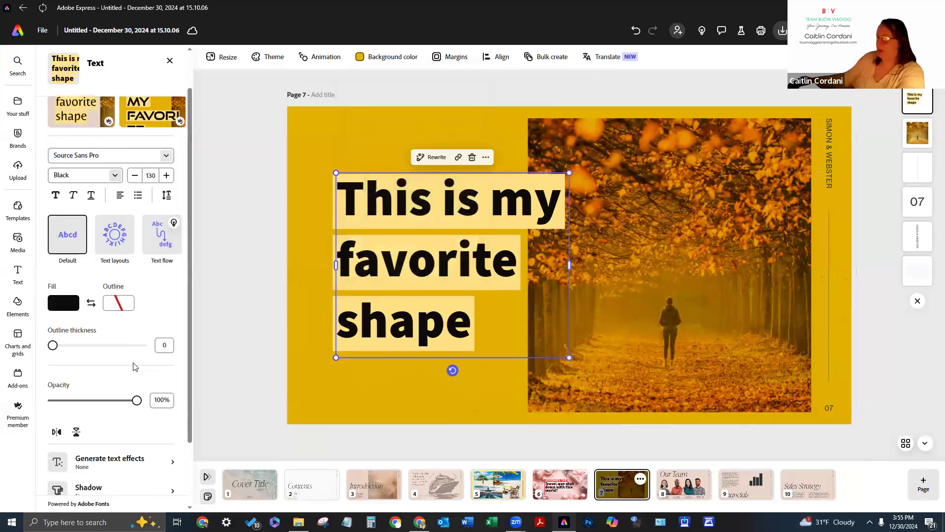
pyautogui.click(71, 437)
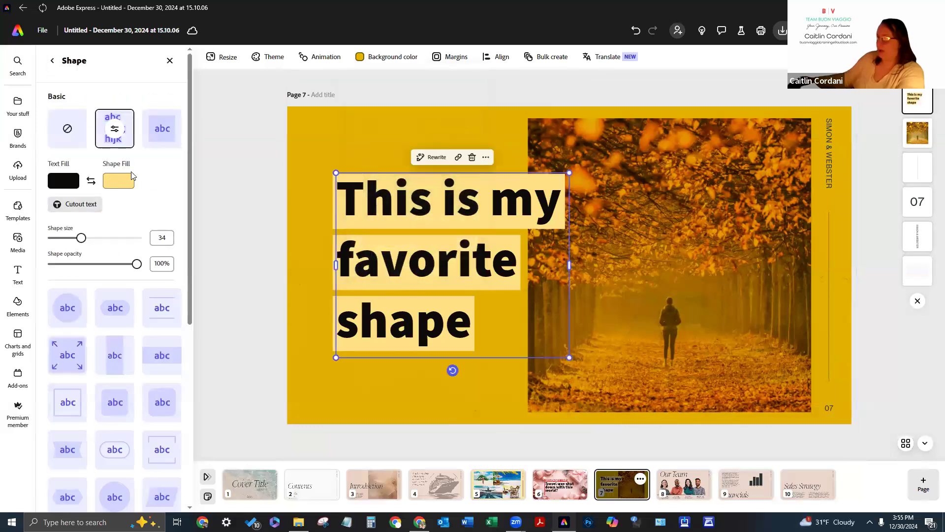
pyautogui.click(112, 181)
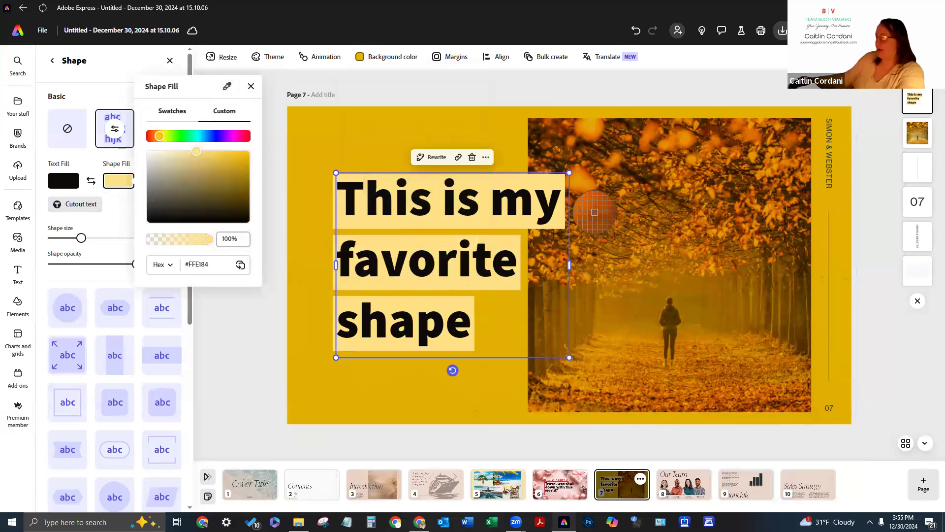
pyautogui.click(597, 212)
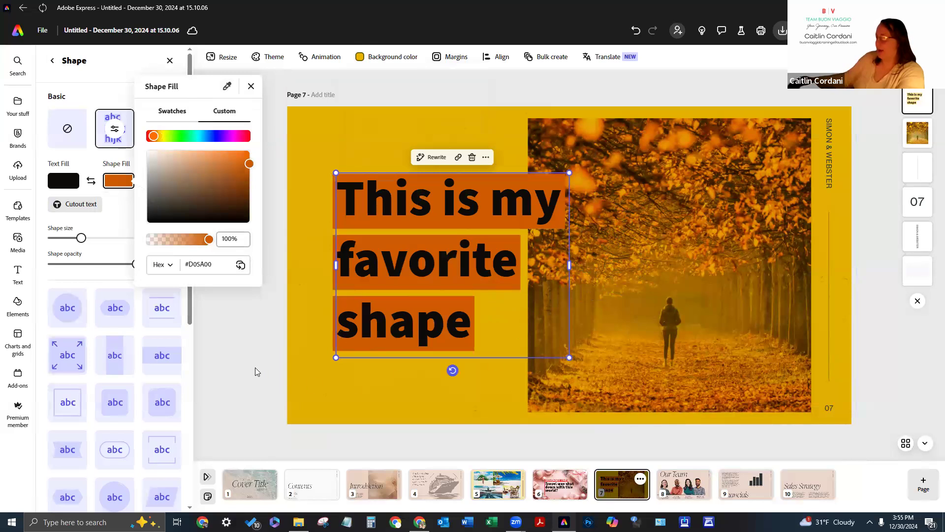
pyautogui.press('Escape')
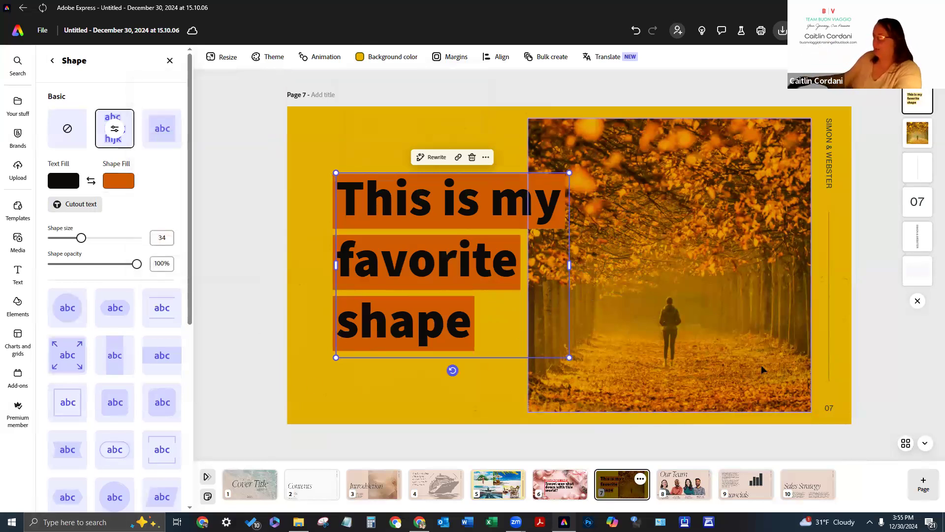
pyautogui.click(834, 158)
pyautogui.click(834, 159)
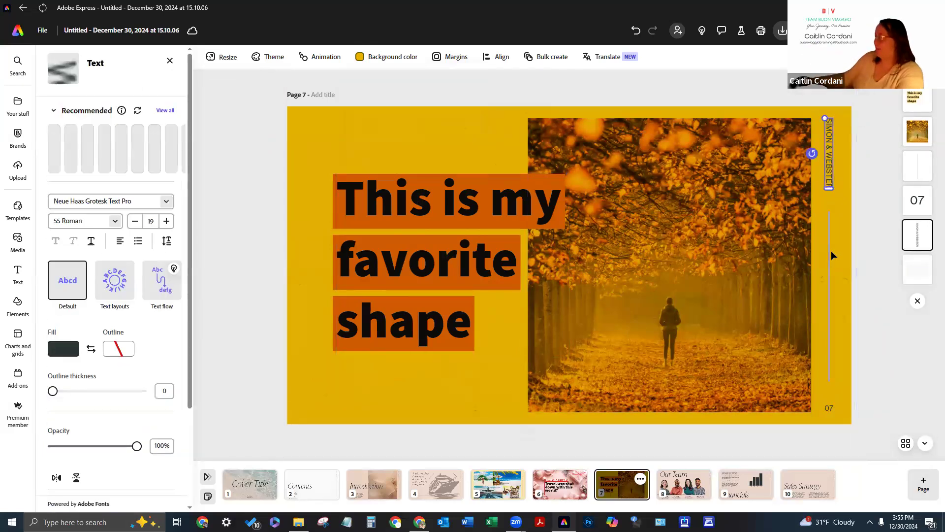
# Delete page 7's SIMON & WEBSTER label and line, then copy page 4's vertical Buon Viaggio Bookings text and line.
pyautogui.keyDown('shift'); pyautogui.click(828, 250); pyautogui.keyUp('shift')
pyautogui.press('Delete')
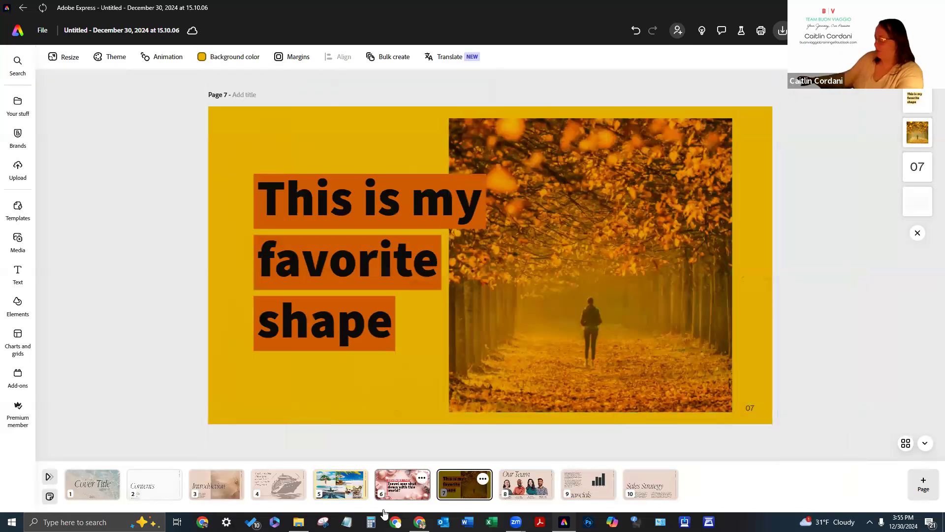
pyautogui.click(340, 484)
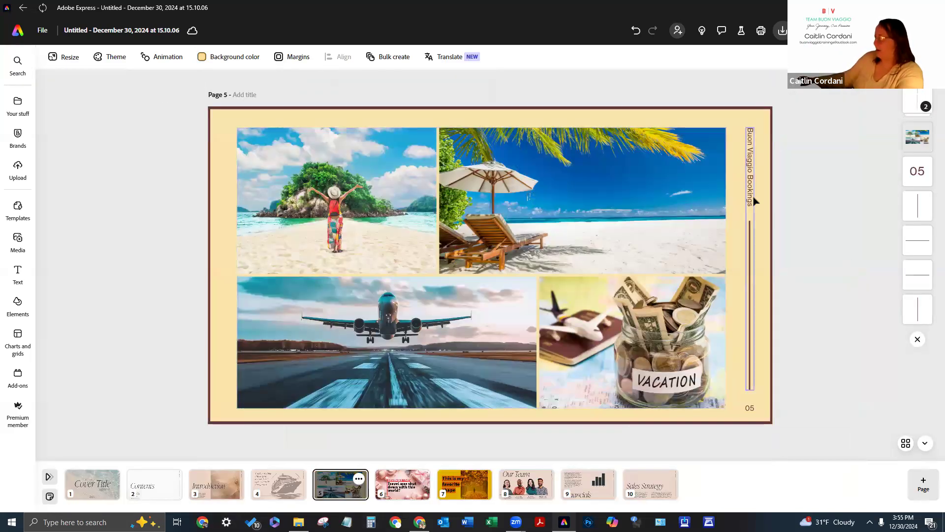
pyautogui.click(753, 199)
pyautogui.click(429, 487)
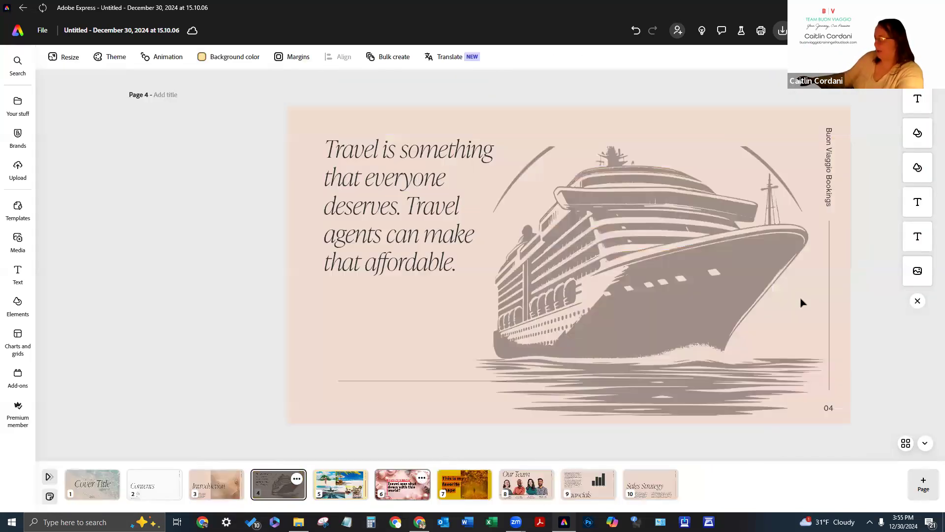
pyautogui.click(750, 197)
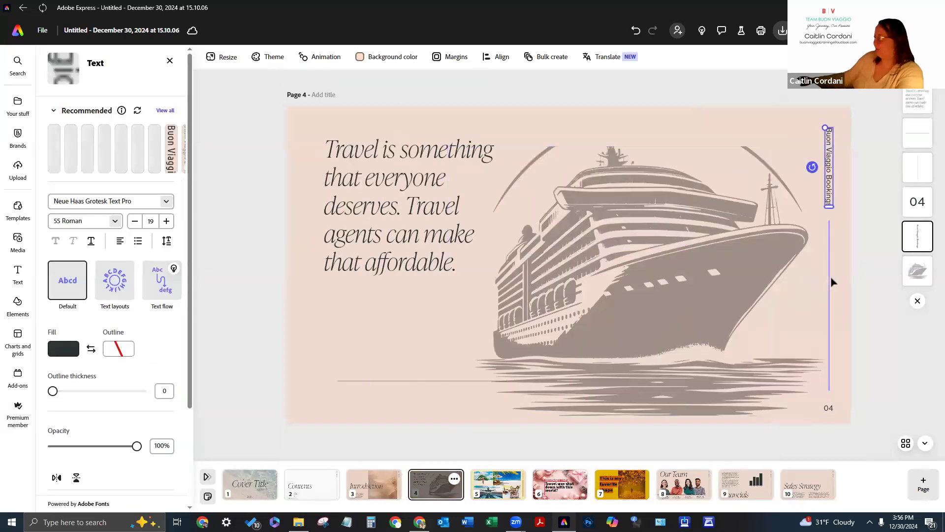
pyautogui.keyDown('shift'); pyautogui.click(828, 278); pyautogui.keyUp('shift')
pyautogui.keyDown('shift'); pyautogui.click(829, 278); pyautogui.keyUp('shift')
pyautogui.keyDown('shift'); pyautogui.click(829, 279); pyautogui.keyUp('shift')
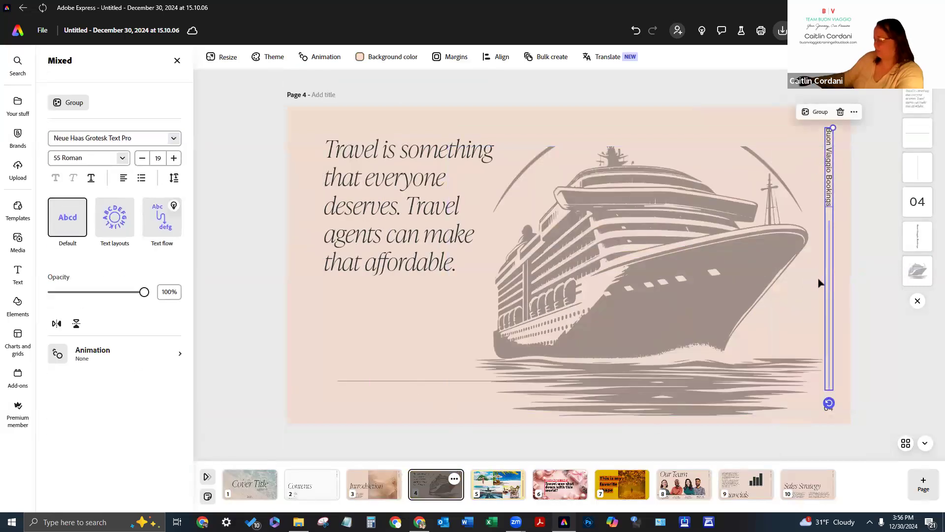
# Paste the Buon Viaggio Bookings label and line onto page 7 and place them in the right margin.
pyautogui.click(622, 483)
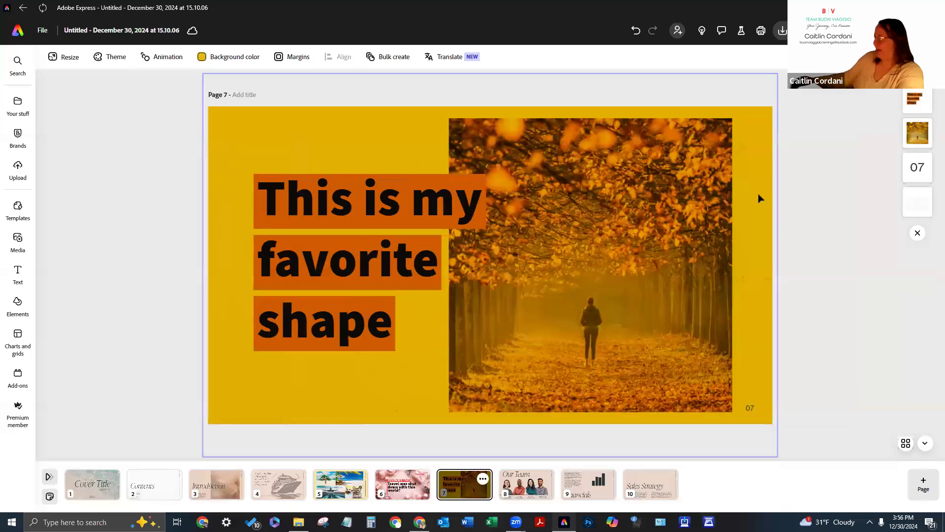
pyautogui.click(823, 200)
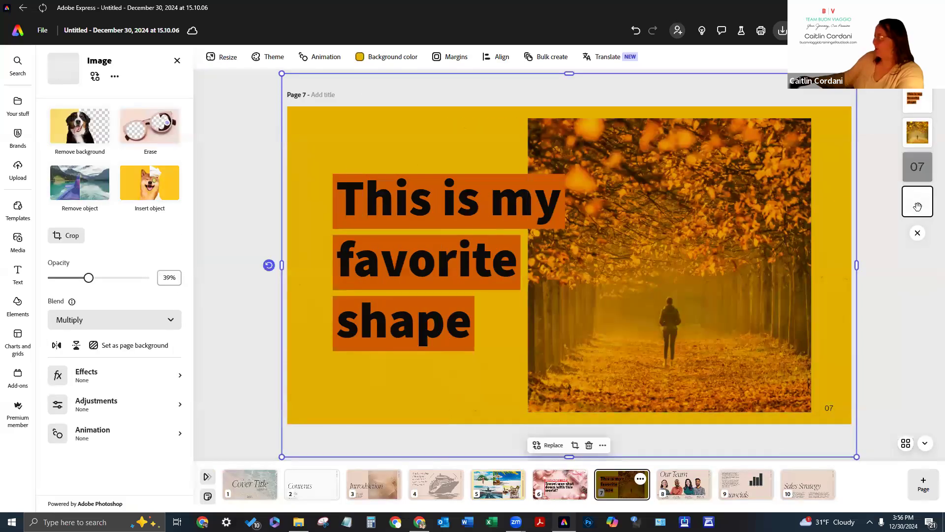
pyautogui.click(914, 127)
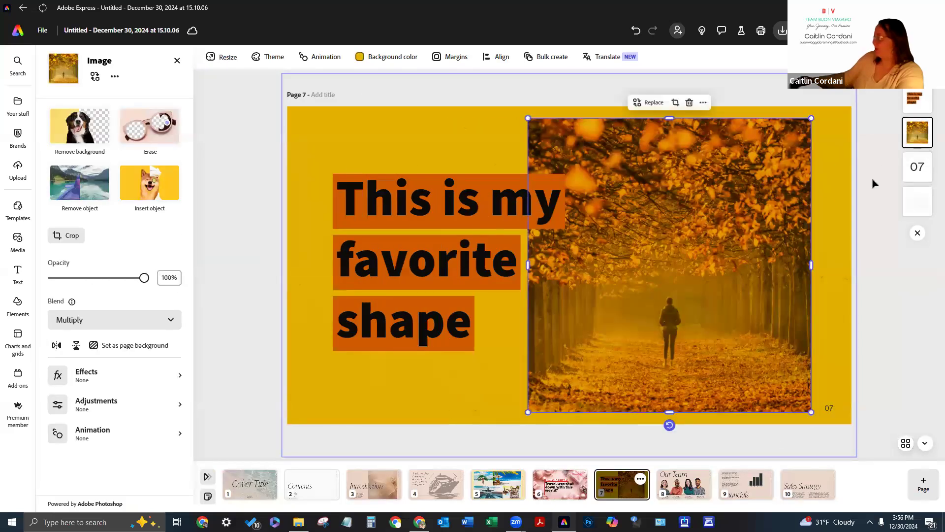
pyautogui.click(828, 186)
pyautogui.hotkey('ctrl', 'a')
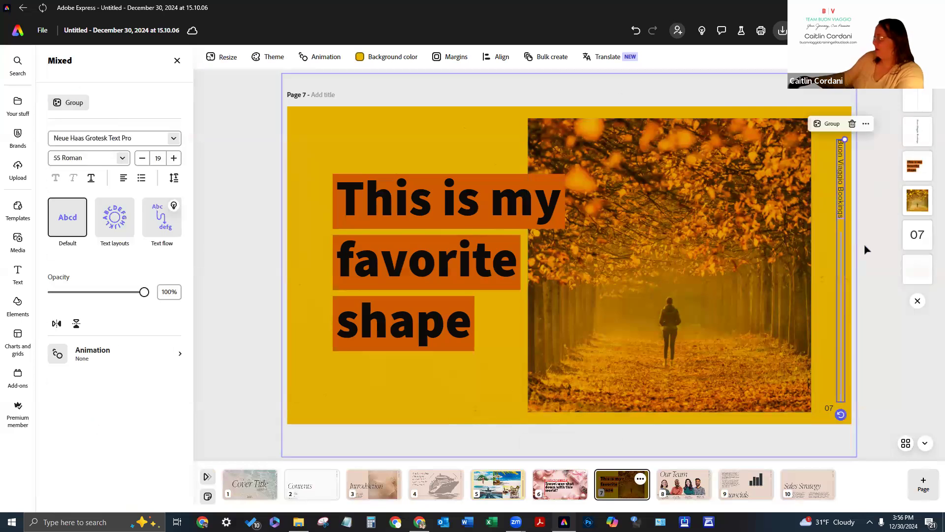
pyautogui.click(840, 245)
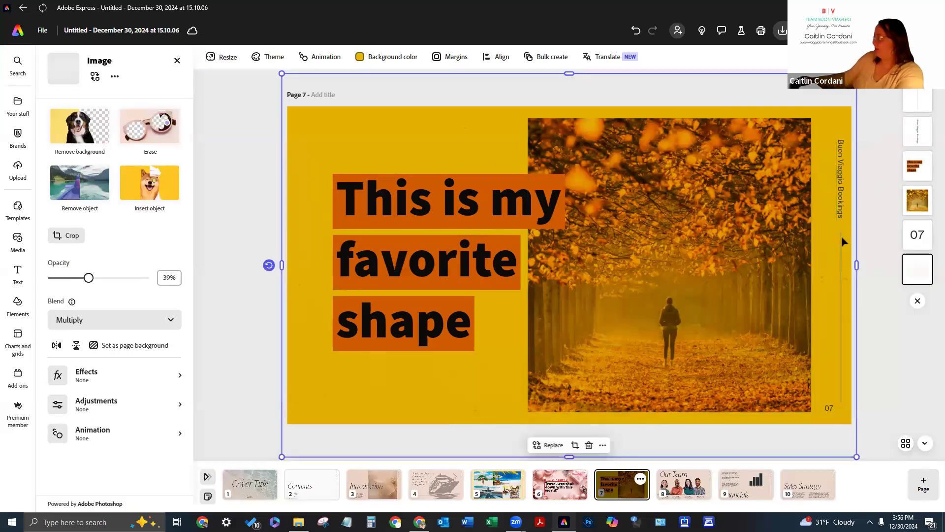
pyautogui.click(840, 239)
pyautogui.keyDown('shift'); pyautogui.click(834, 189); pyautogui.keyUp('shift')
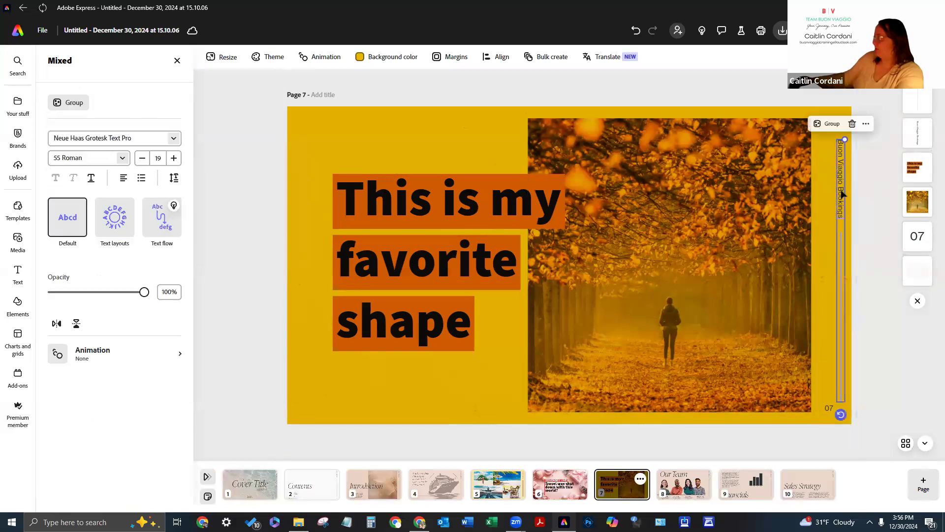
pyautogui.moveTo(833, 188); pyautogui.dragTo(830, 186)
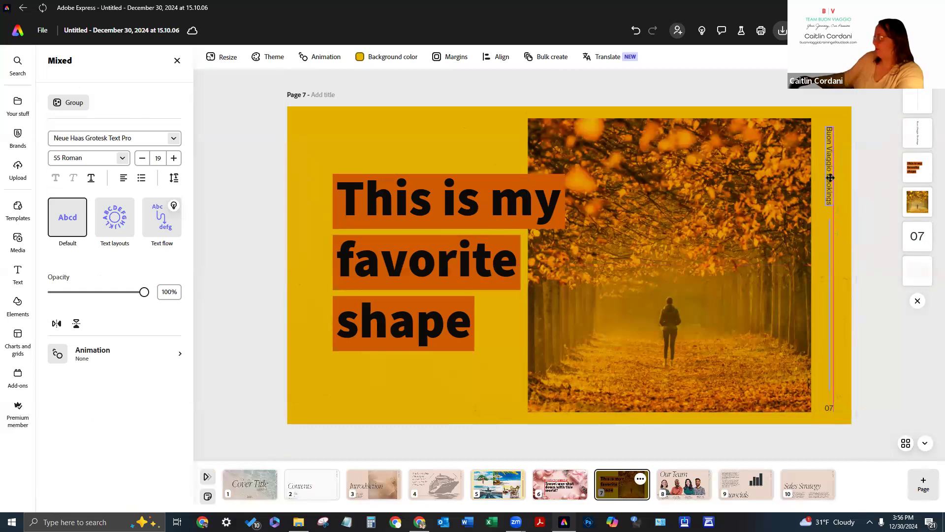
pyautogui.moveTo(830, 182); pyautogui.dragTo(831, 183)
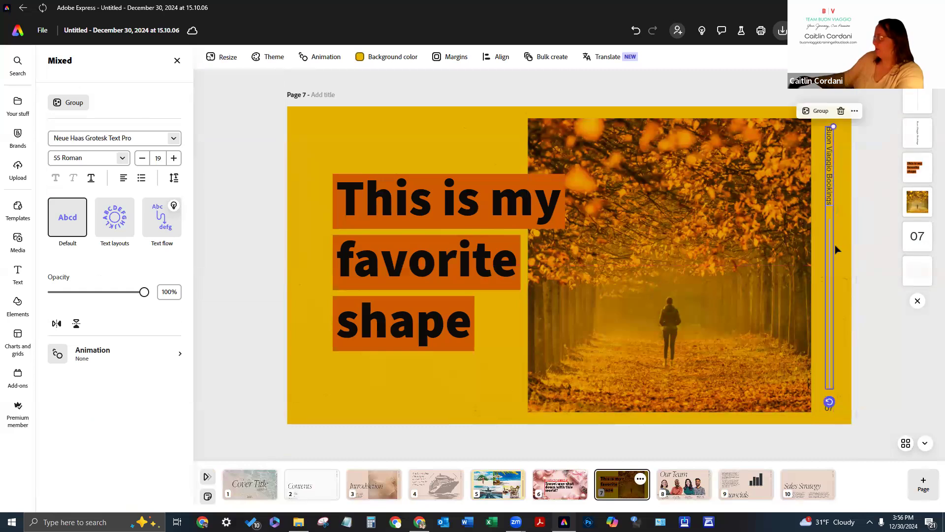
# Adjust the vertical line beside the label, then go to the Our Team page.
pyautogui.click(831, 272)
pyautogui.moveTo(831, 271); pyautogui.dragTo(827, 252)
pyautogui.click(827, 249)
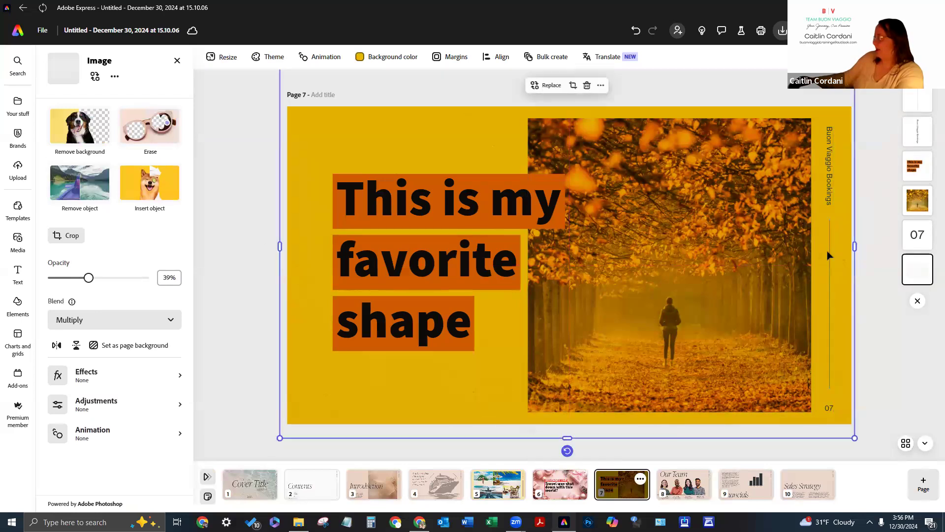
pyautogui.click(830, 254)
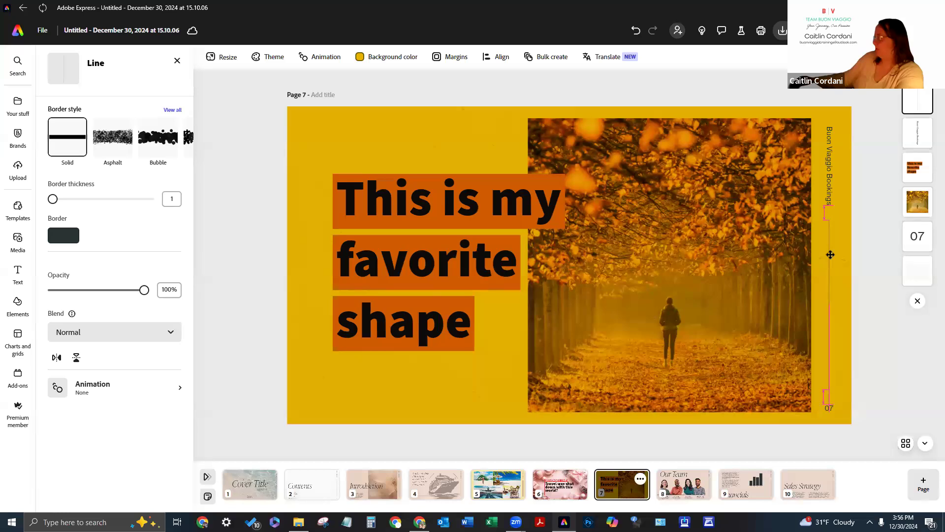
pyautogui.click(855, 244)
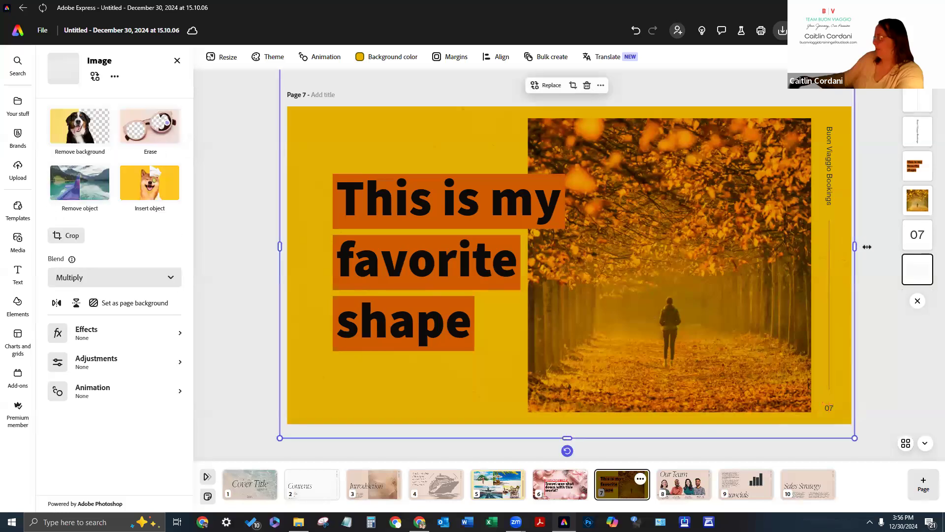
pyautogui.click(853, 331)
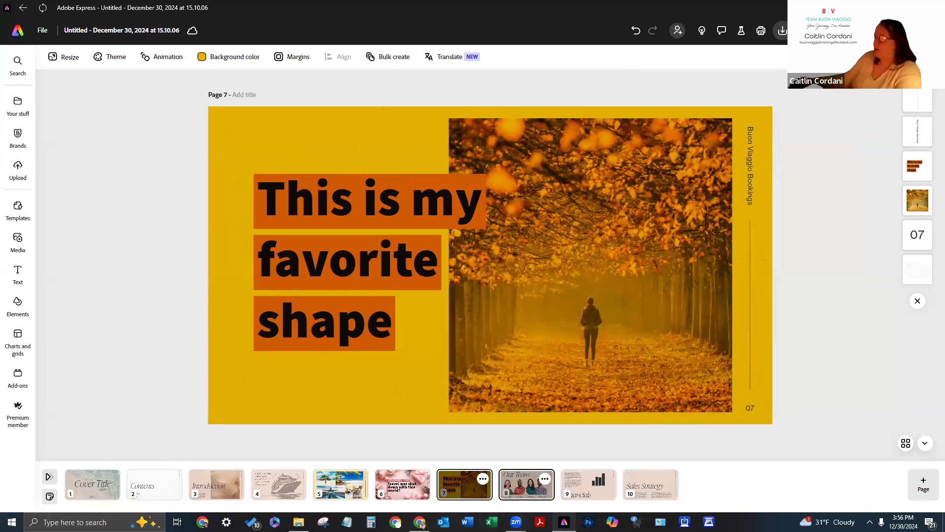
pyautogui.click(525, 485)
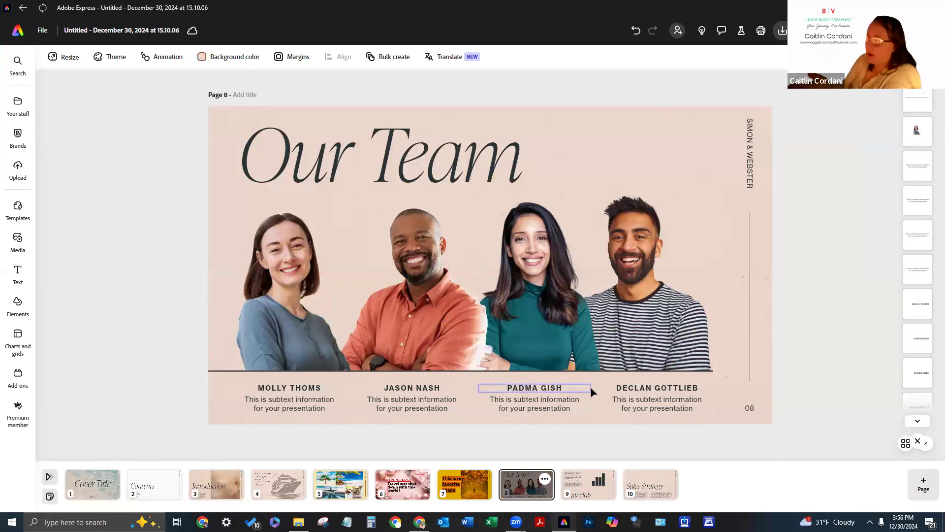
# Toggle Remove background off and back on for the leftmost team photo.
pyautogui.click(330, 356)
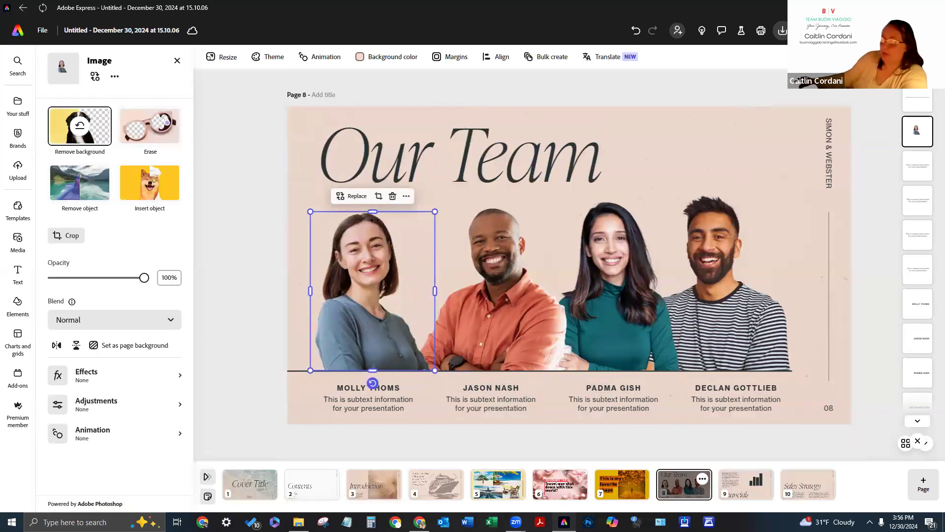
pyautogui.click(79, 127)
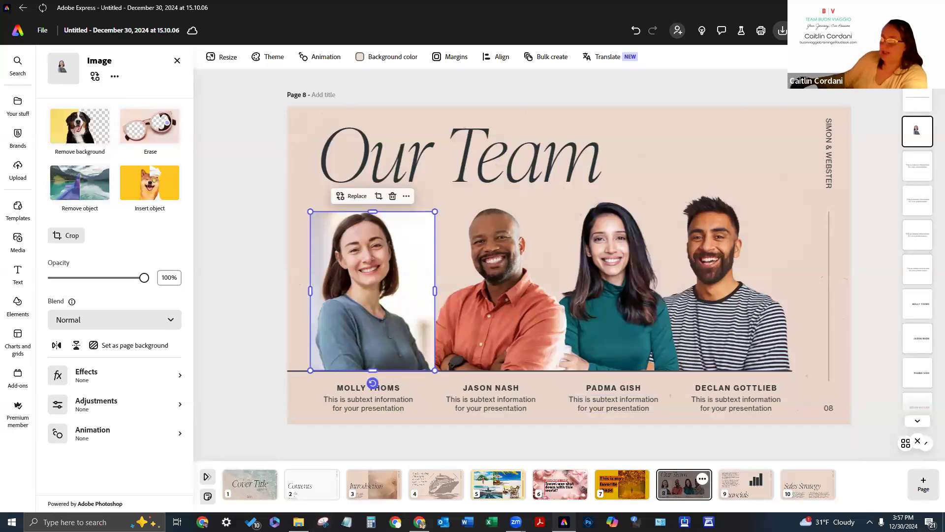
pyautogui.click(80, 127)
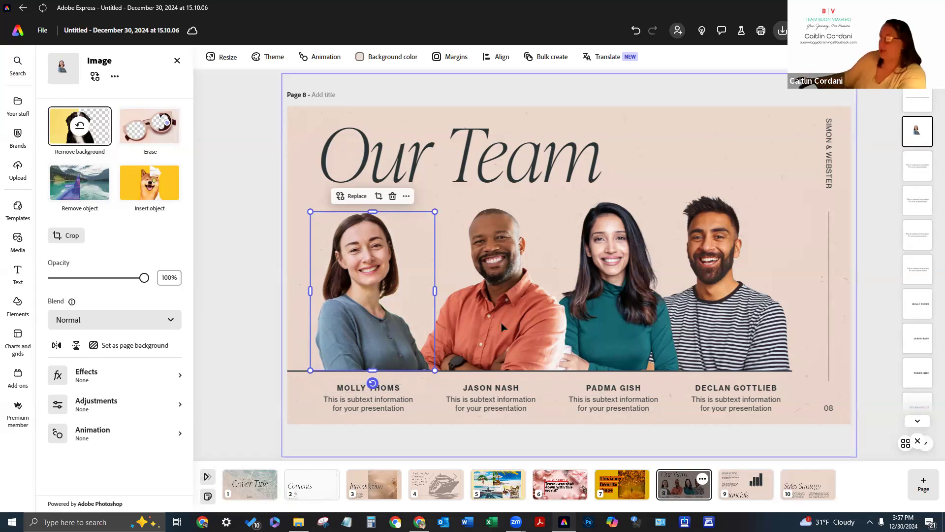
pyautogui.click(503, 344)
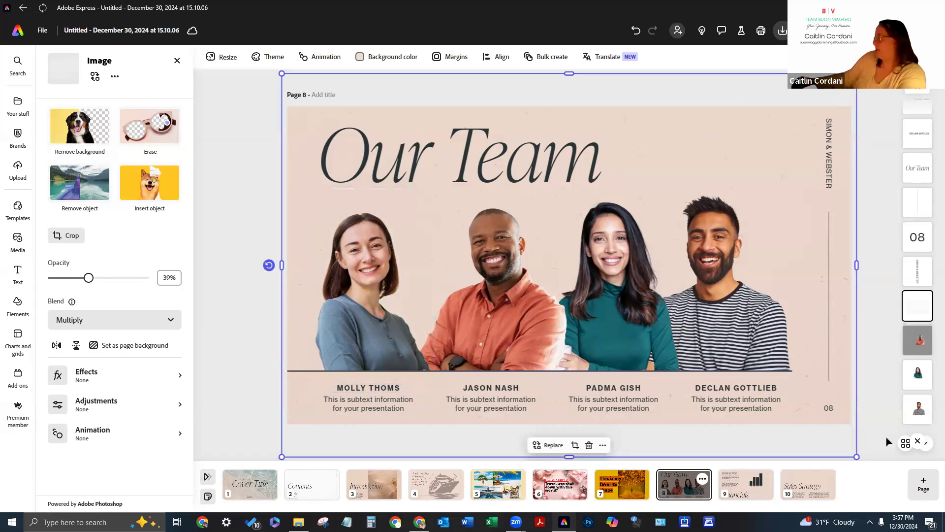
# Restore the original backgrounds of the second team photo and Declan's photo.
pyautogui.click(918, 340)
pyautogui.click(80, 126)
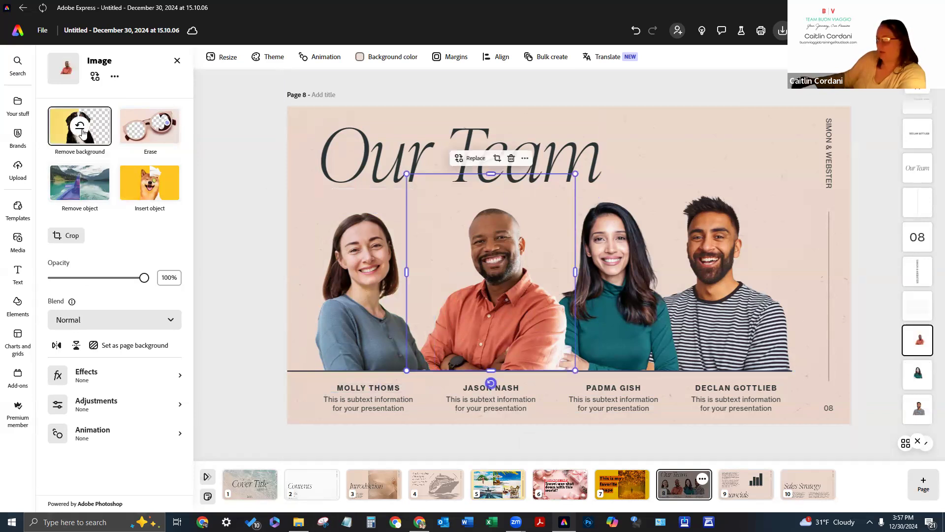
pyautogui.click(371, 321)
pyautogui.scroll(-5, 922, 383)
pyautogui.click(922, 383)
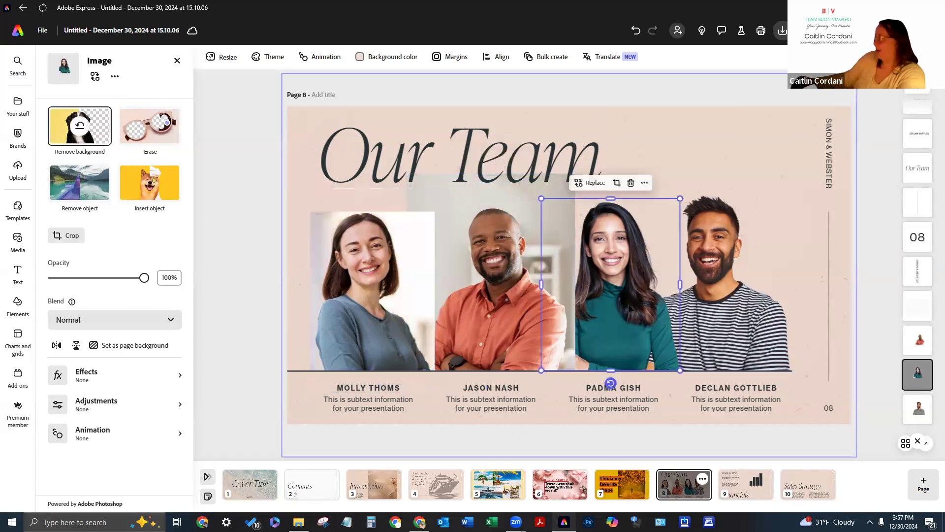
pyautogui.click(917, 409)
pyautogui.click(78, 132)
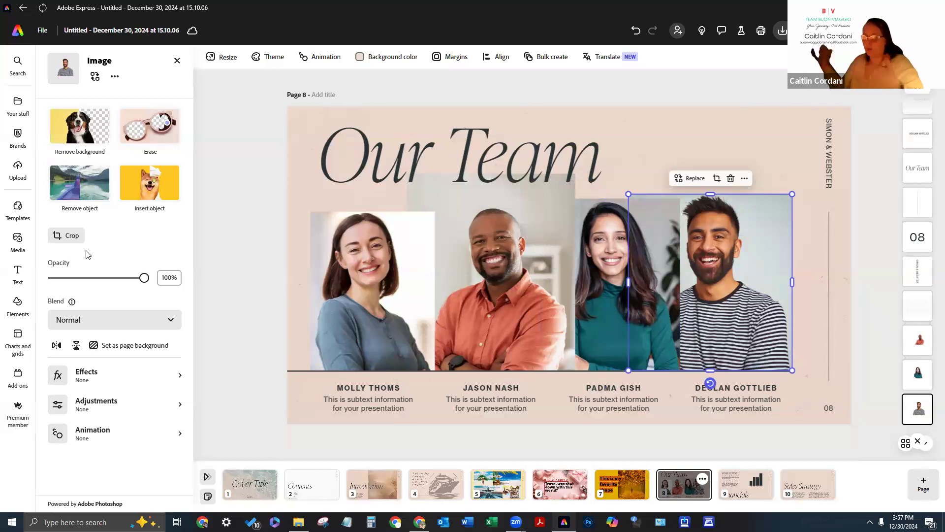
pyautogui.click(852, 373)
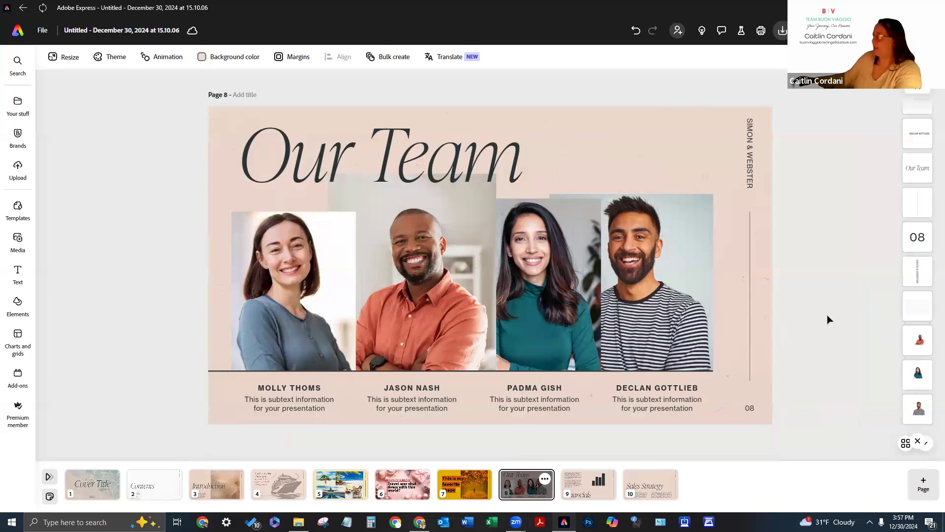
# Check the name and subtext layers, then drag Molly's photo lower in the layer list.
pyautogui.scroll(-6, 918, 227)
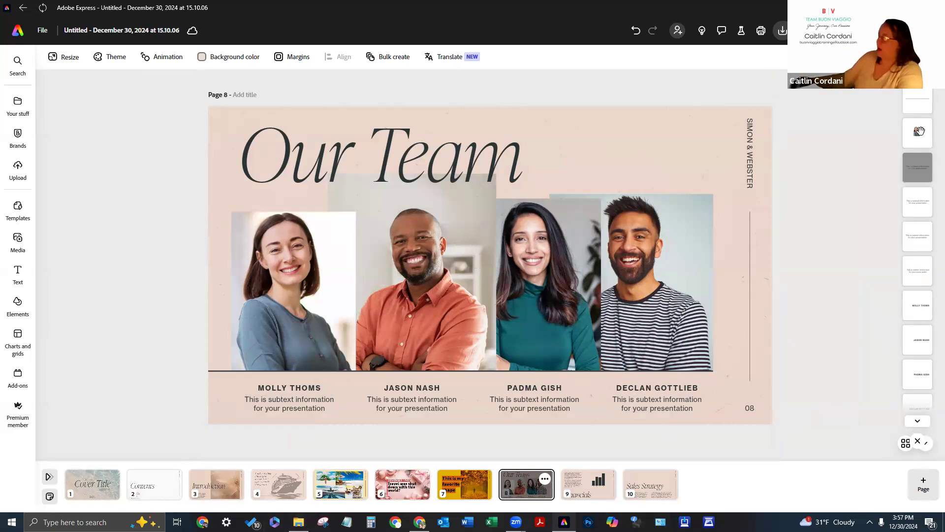
pyautogui.click(905, 180)
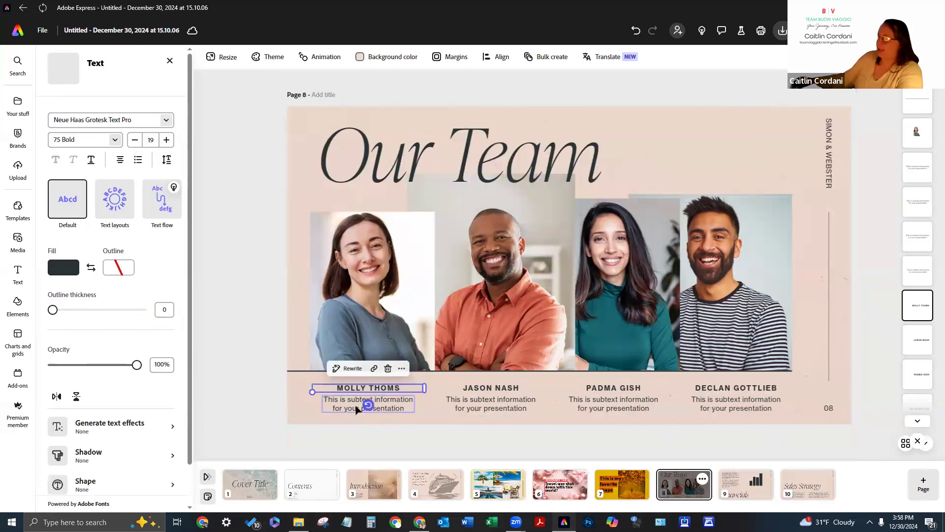
pyautogui.click(473, 389)
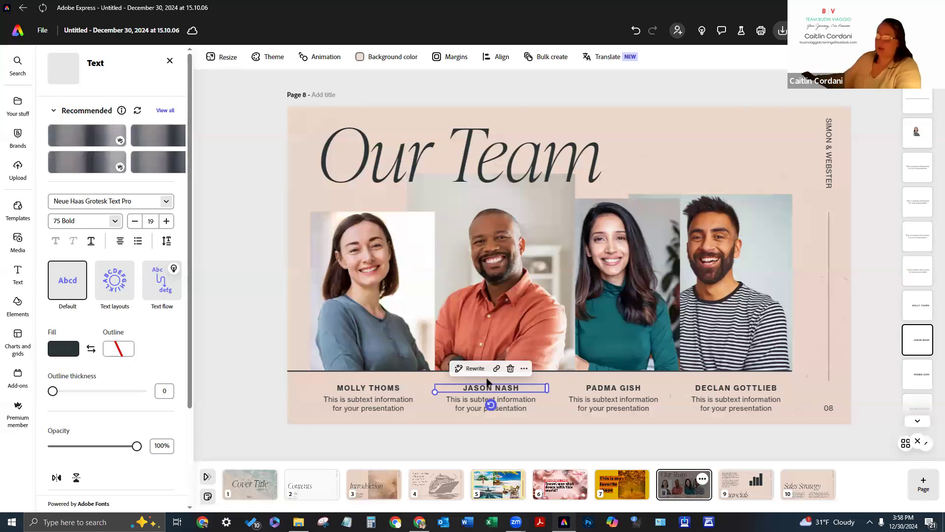
pyautogui.click(470, 404)
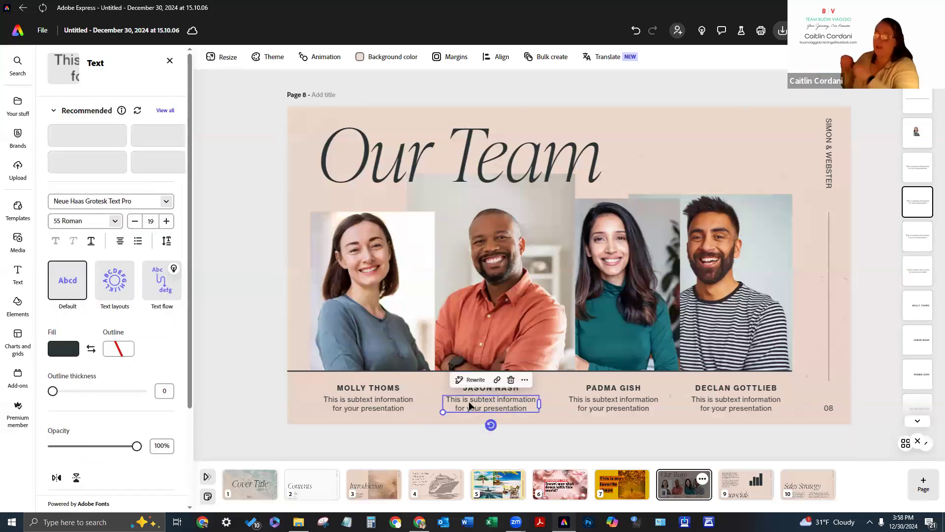
pyautogui.click(634, 399)
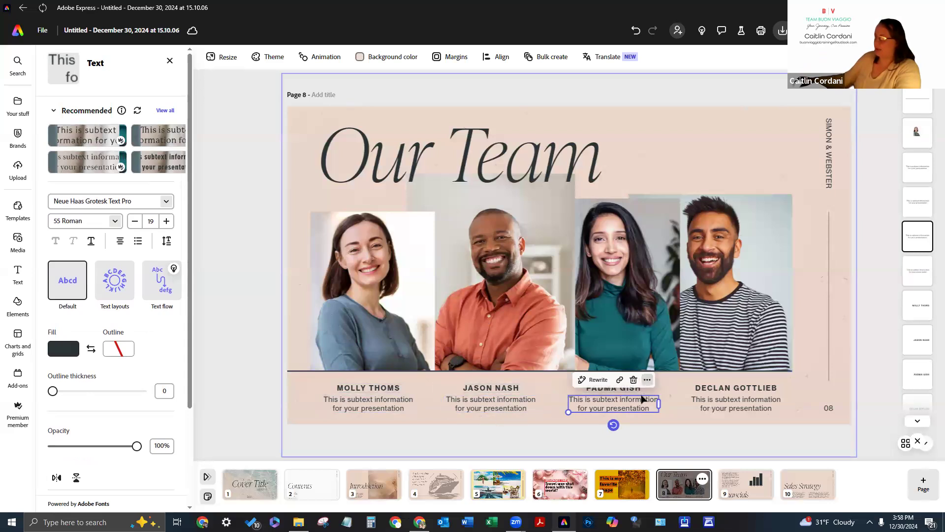
pyautogui.scroll(-5, 917, 259)
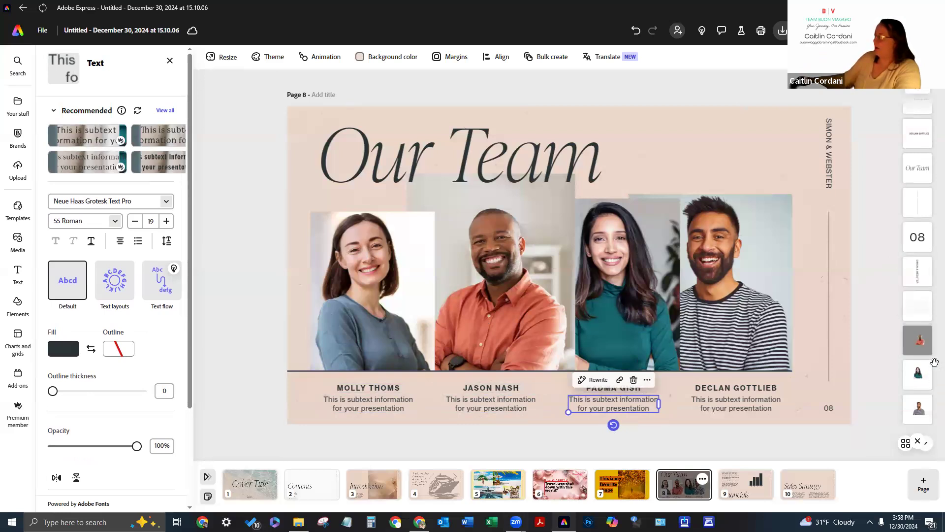
pyautogui.scroll(5, 919, 335)
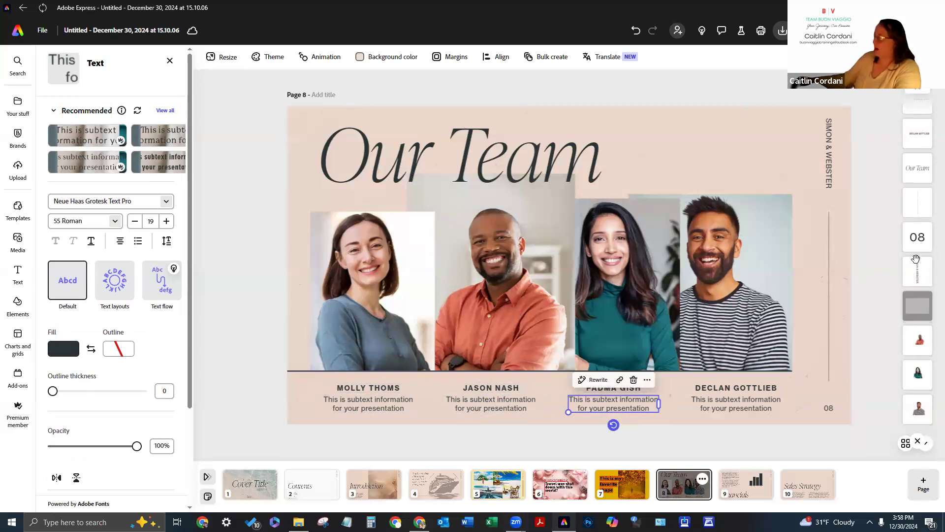
pyautogui.scroll(2, 919, 170)
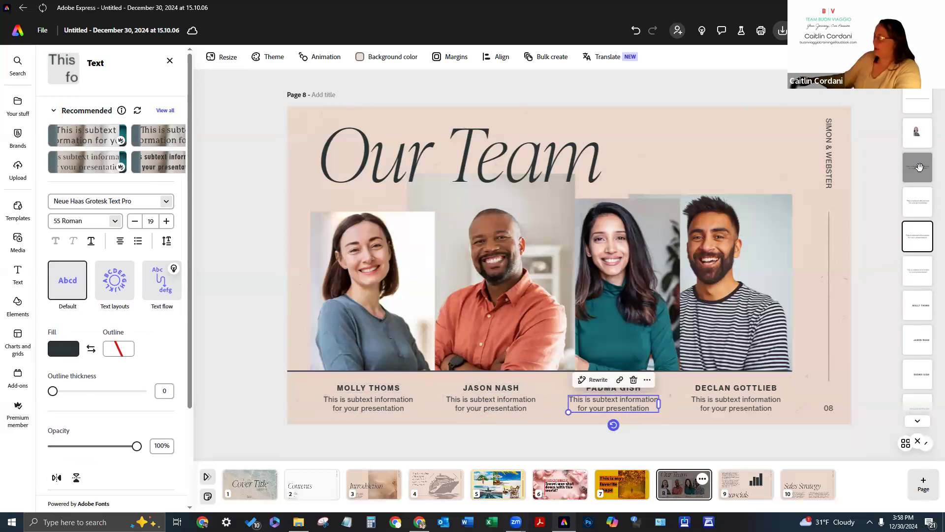
pyautogui.moveTo(920, 178); pyautogui.dragTo(922, 299)
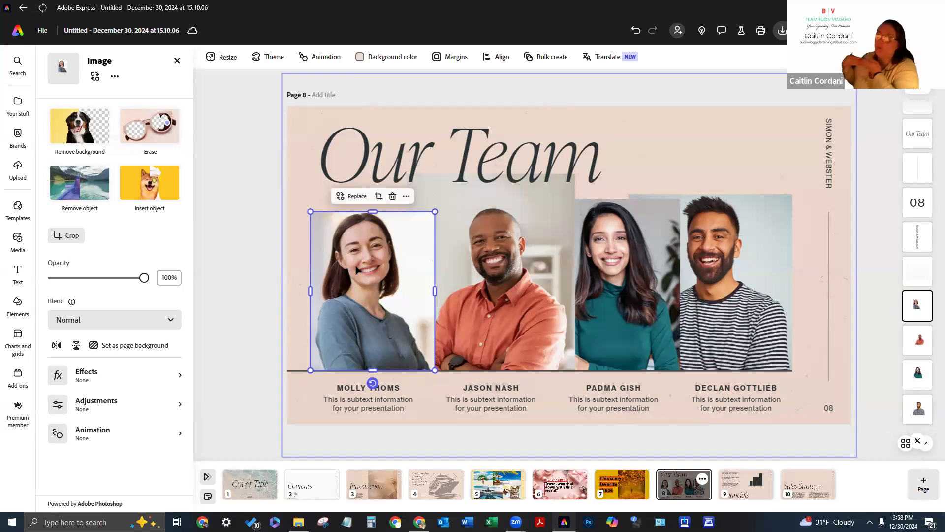
# Fade the full-page background image to 34% opacity and send it to the bottom of the stack.
pyautogui.click(915, 280)
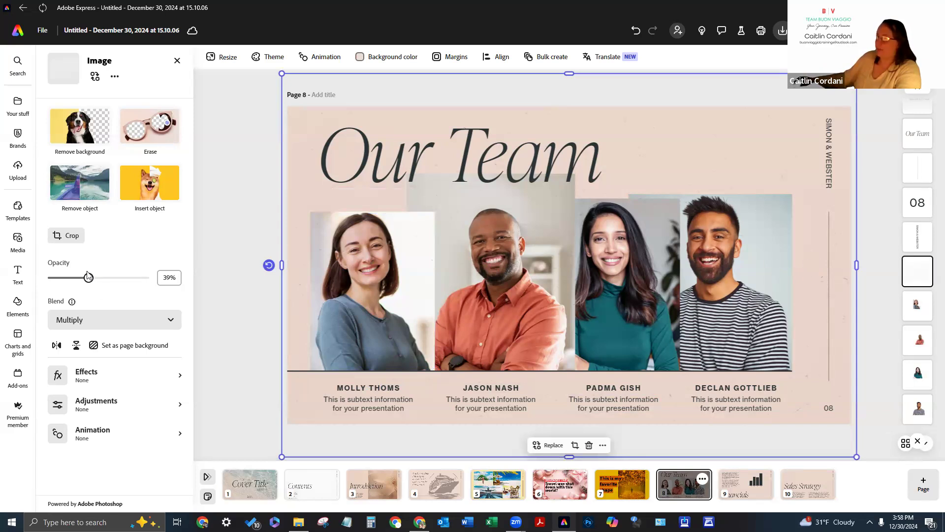
pyautogui.moveTo(124, 281); pyautogui.dragTo(141, 287)
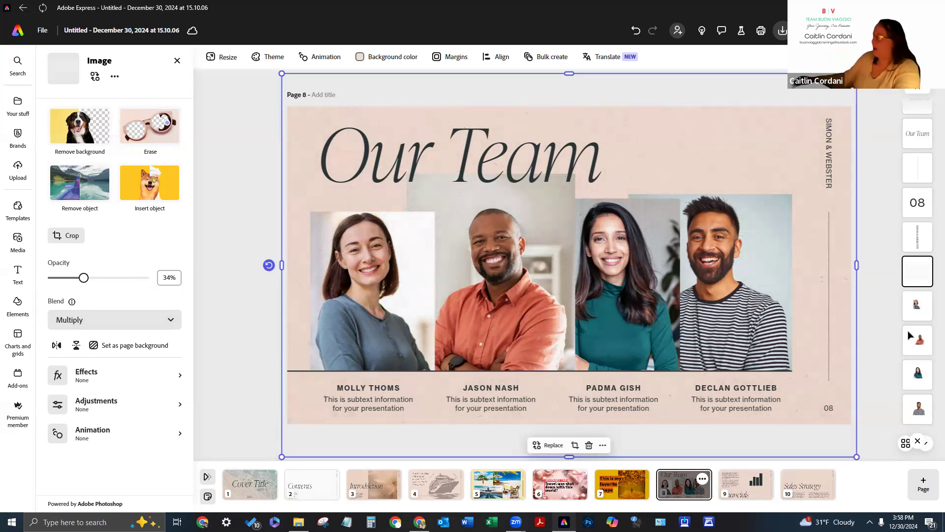
pyautogui.click(917, 318)
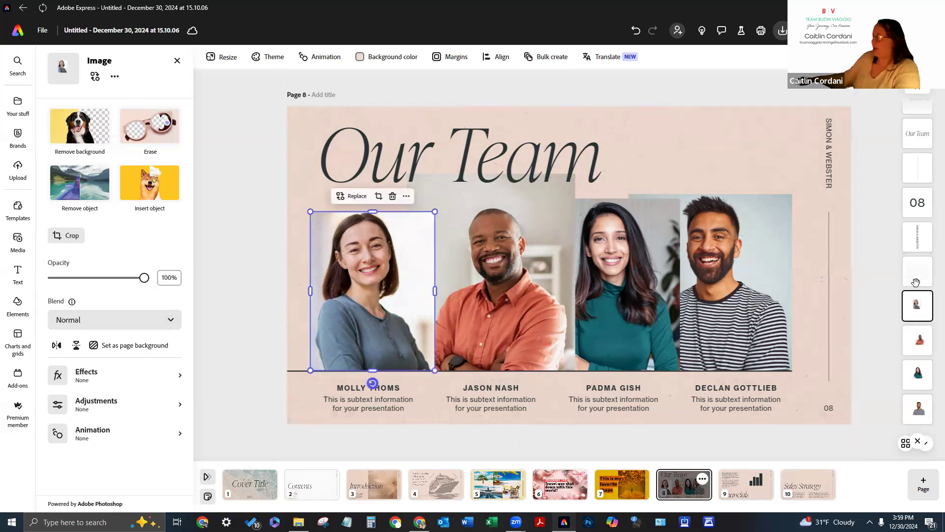
pyautogui.click(916, 282)
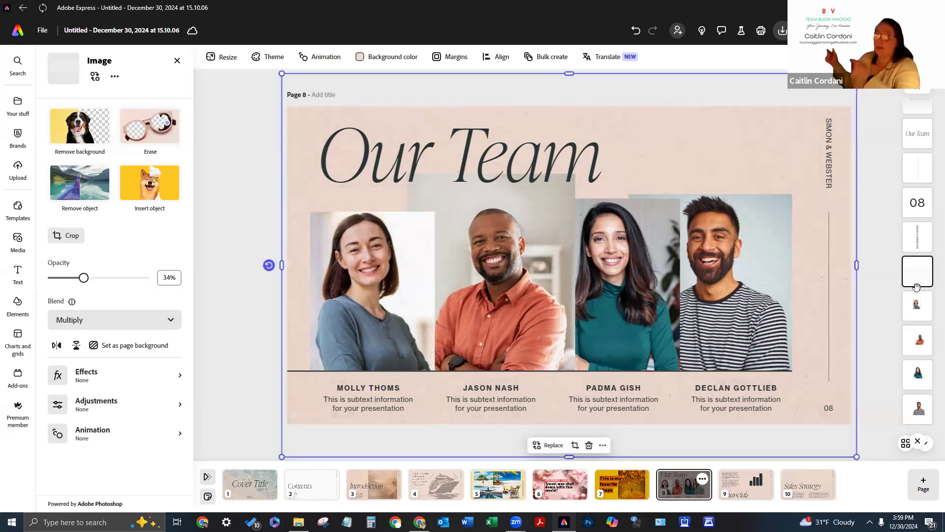
pyautogui.moveTo(916, 287); pyautogui.dragTo(918, 425)
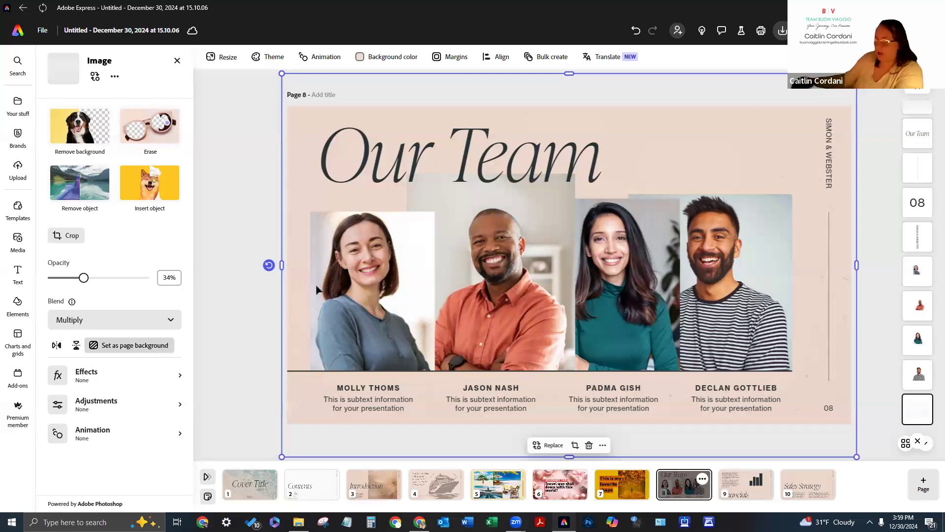
# Remove the backgrounds from Molly's, Jason's, Padma's and Declan's photos.
pyautogui.click(400, 279)
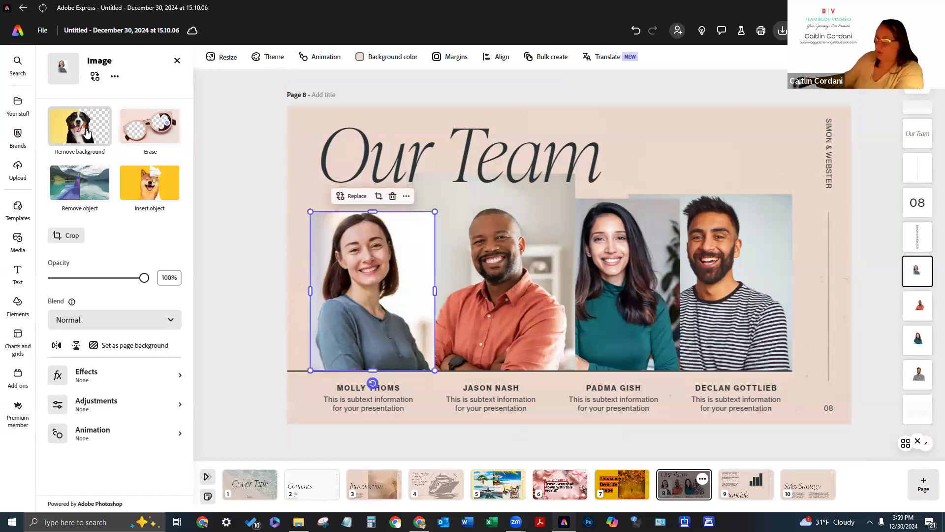
pyautogui.press('Tab')
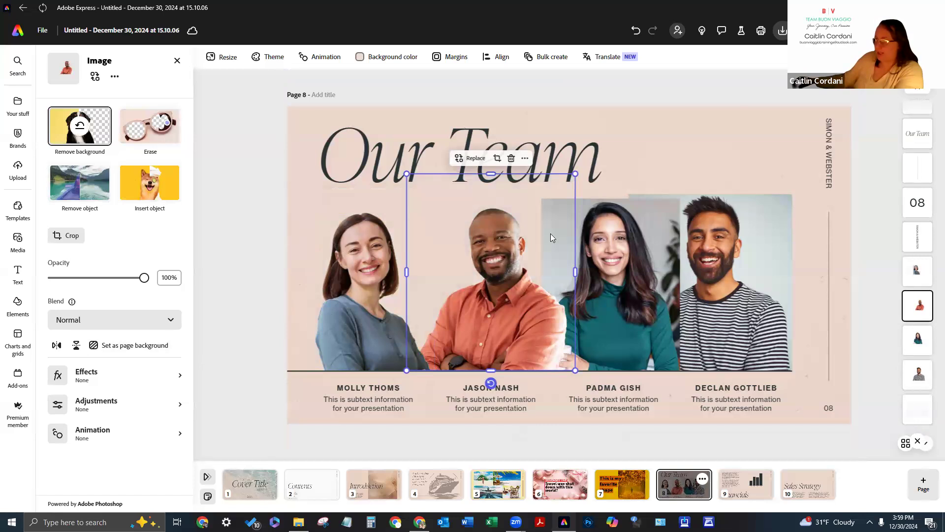
pyautogui.press('Tab')
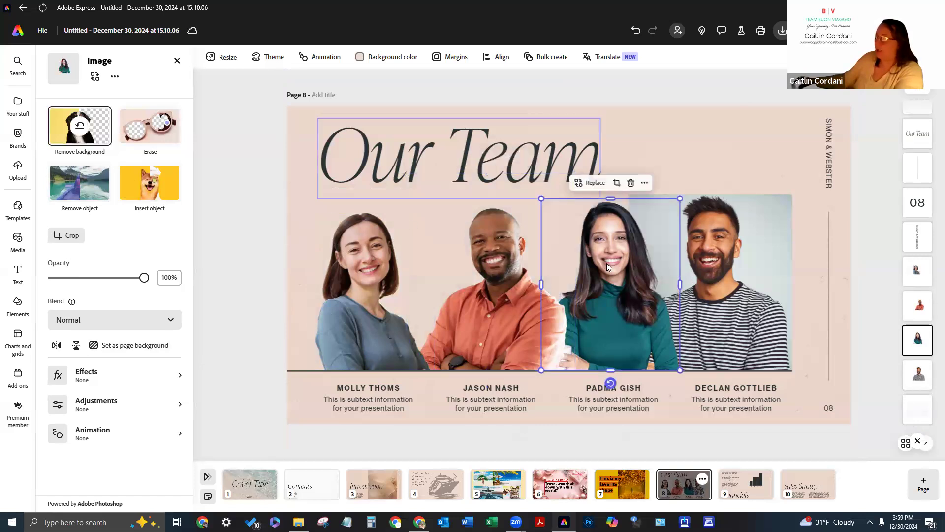
pyautogui.press('Tab')
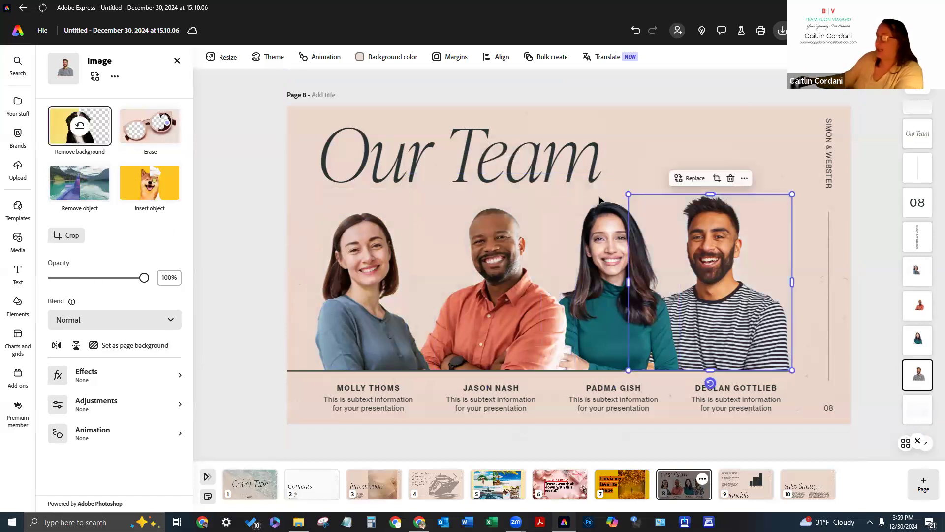
pyautogui.click(864, 217)
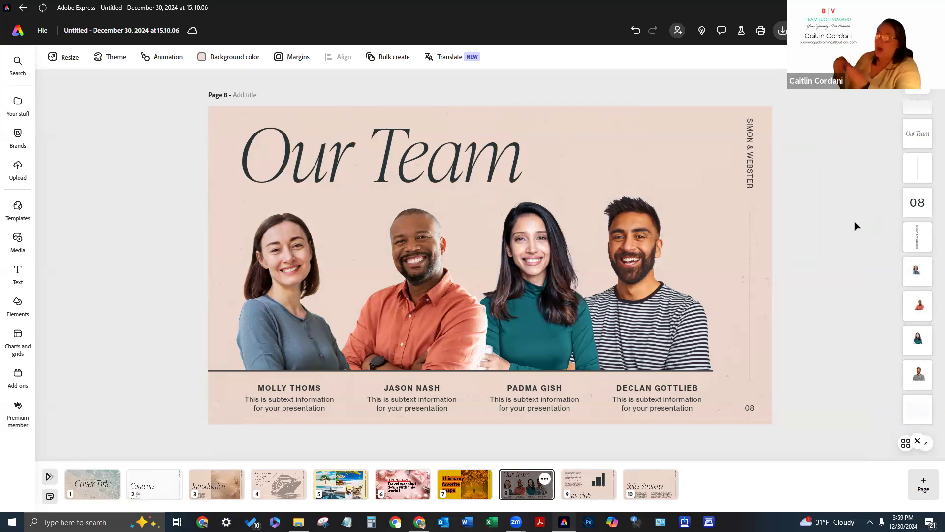
# Make the Our Team page background near-white, then select the SIMON & WEBSTER label and line.
pyautogui.click(855, 224)
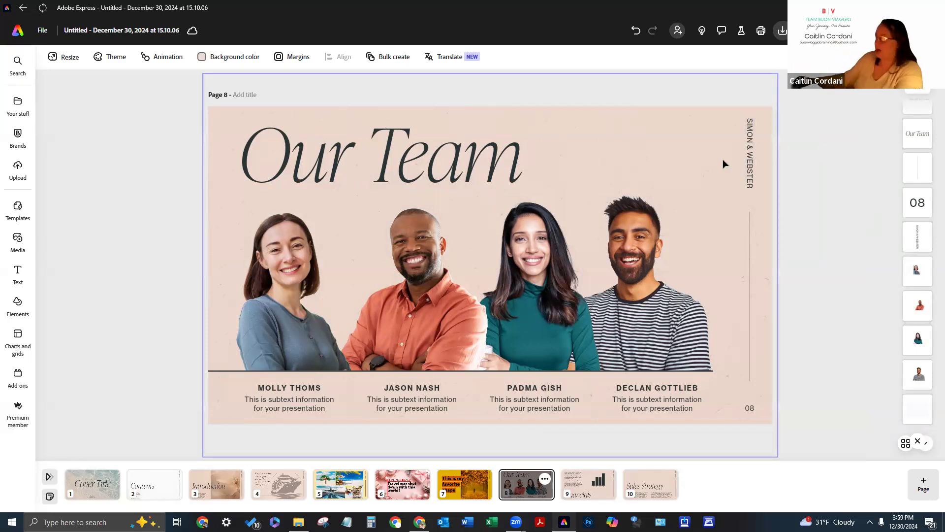
pyautogui.click(590, 123)
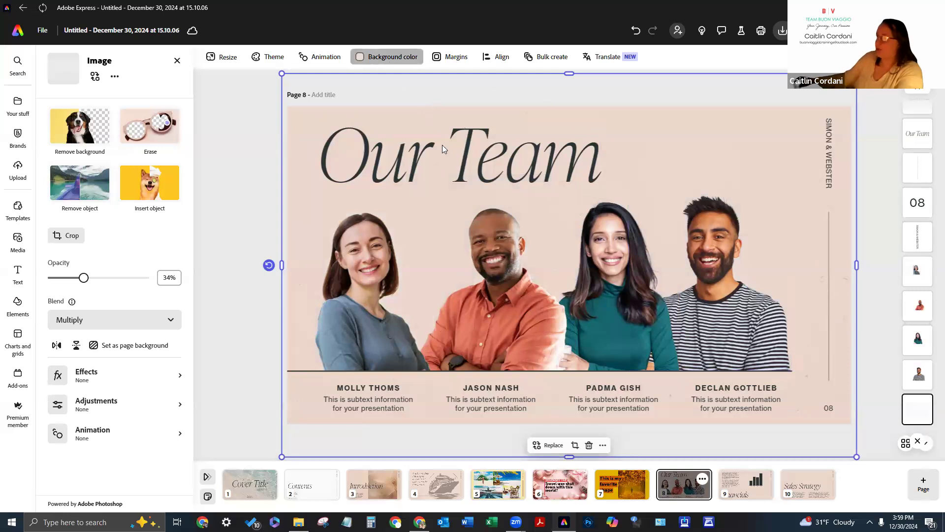
pyautogui.click(389, 56)
pyautogui.moveTo(378, 146); pyautogui.dragTo(287, 129)
pyautogui.click(235, 143)
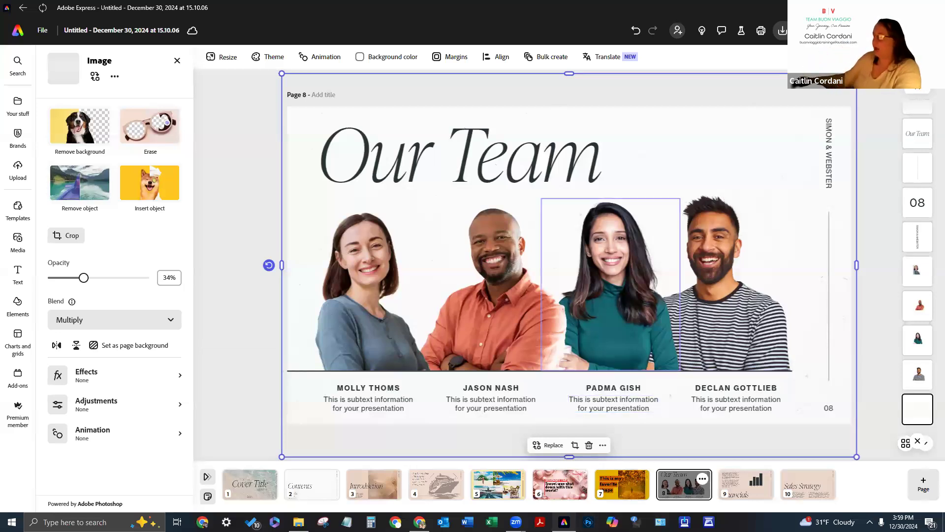
pyautogui.click(828, 249)
pyautogui.keyDown('shift'); pyautogui.click(827, 249); pyautogui.keyUp('shift')
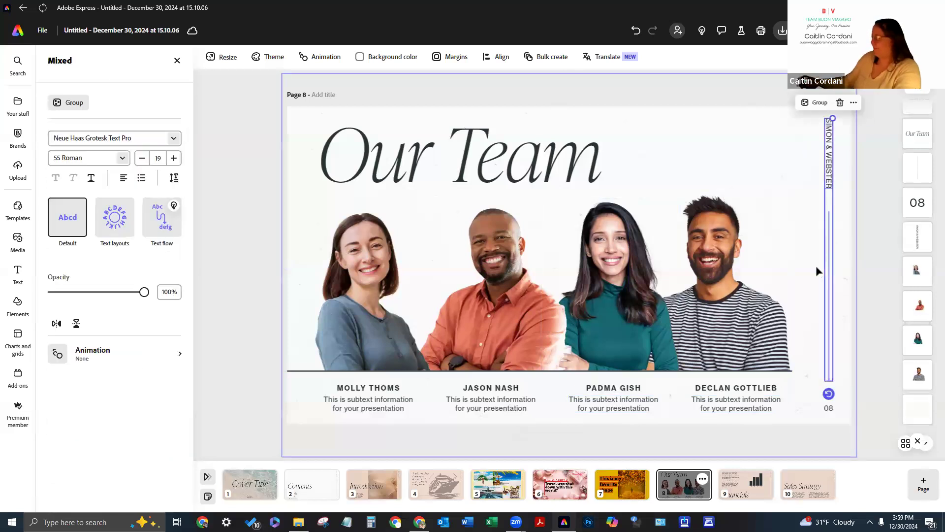
# Replace the old side label with page 7's Buon Viaggio Bookings text and line, nudged inside the slide edge.
pyautogui.press('Delete')
pyautogui.click(487, 476)
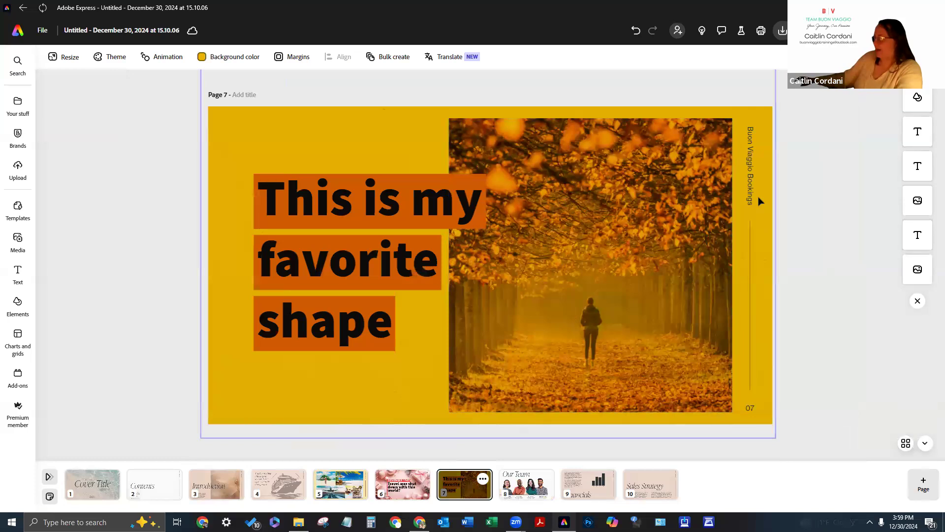
pyautogui.click(751, 213)
pyautogui.keyDown('shift'); pyautogui.click(828, 280); pyautogui.keyUp('shift')
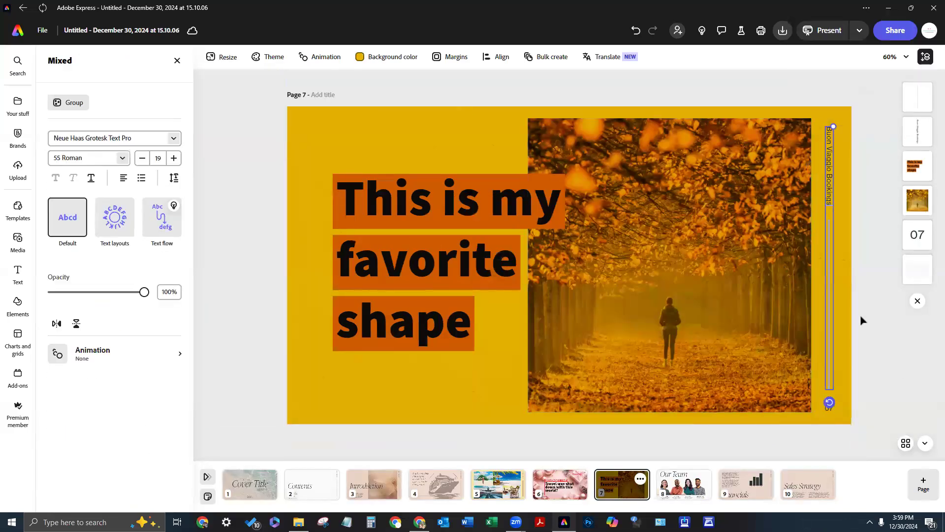
pyautogui.click(692, 485)
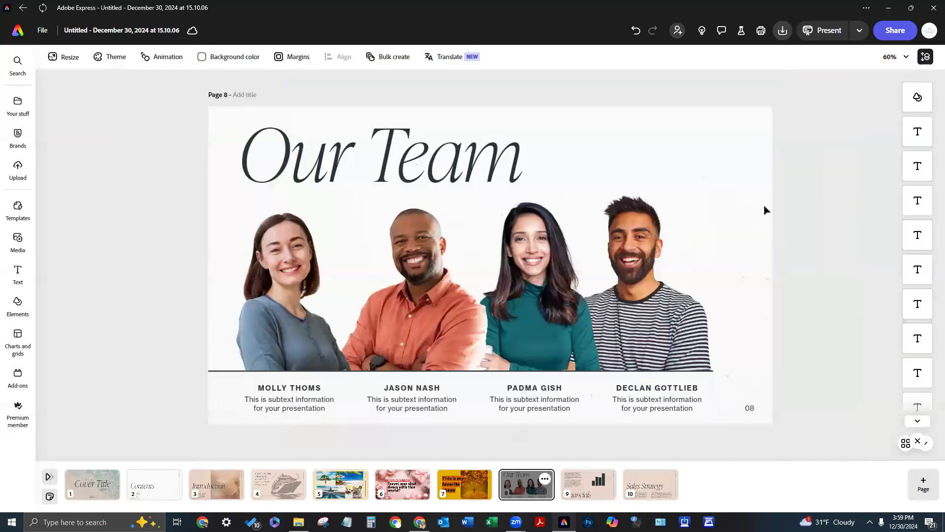
pyautogui.click(736, 171)
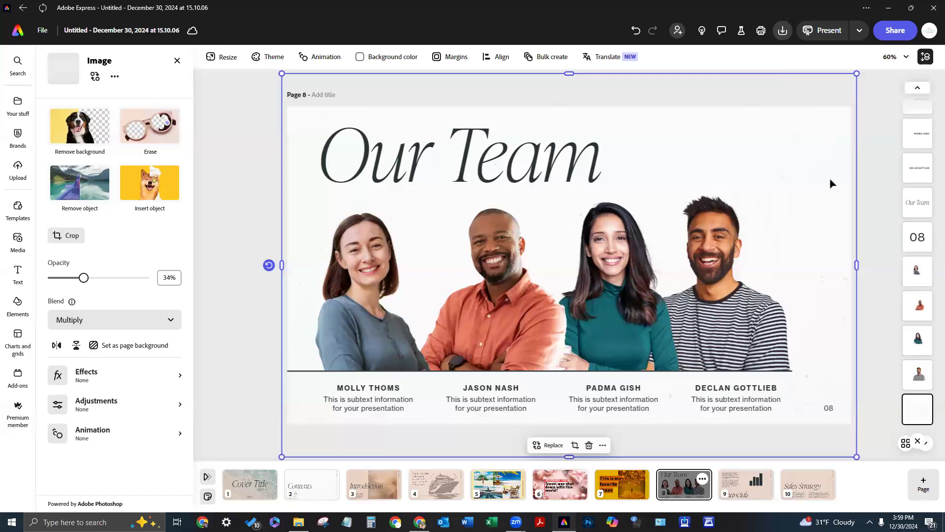
pyautogui.hotkey('ctrl', 'v')
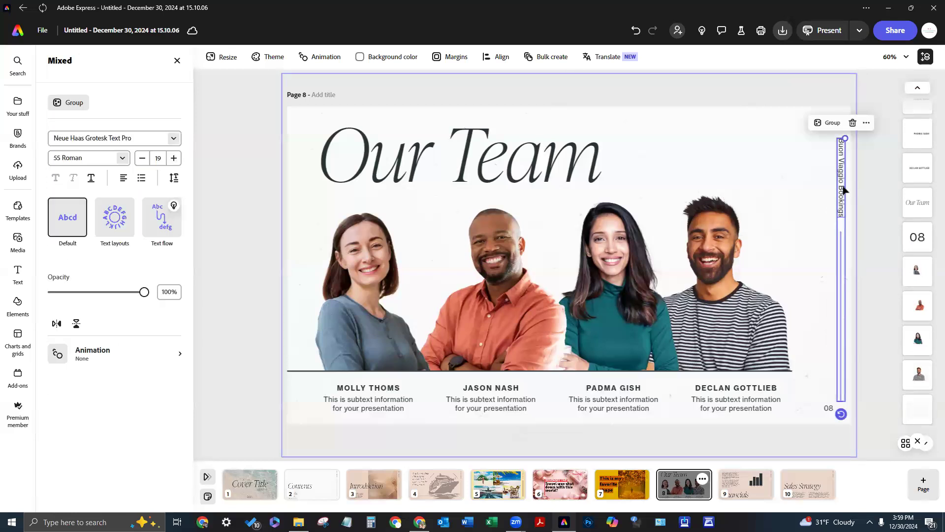
pyautogui.moveTo(838, 180); pyautogui.dragTo(830, 181)
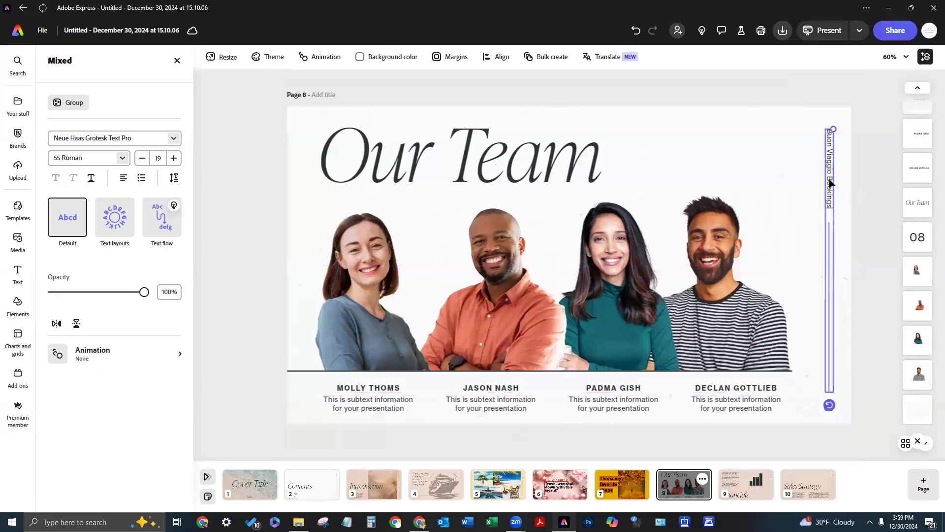
pyautogui.click(882, 319)
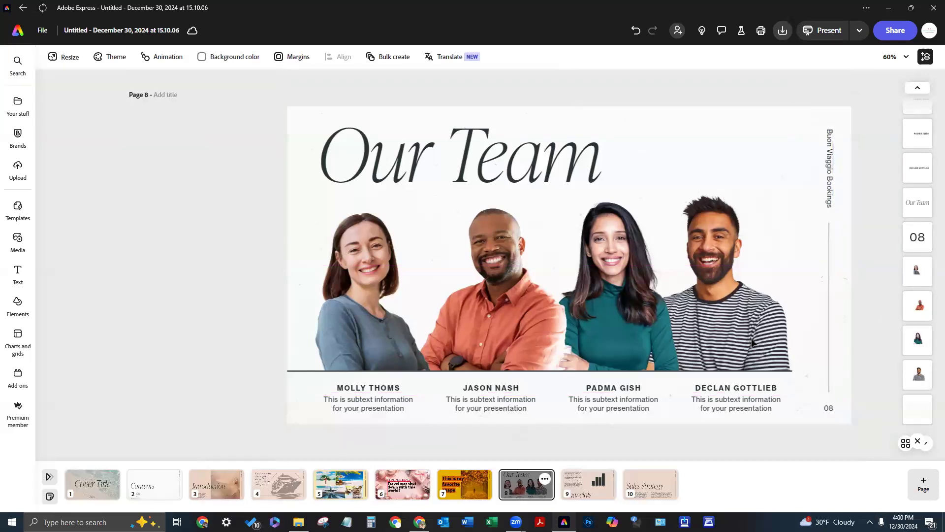
pyautogui.click(391, 306)
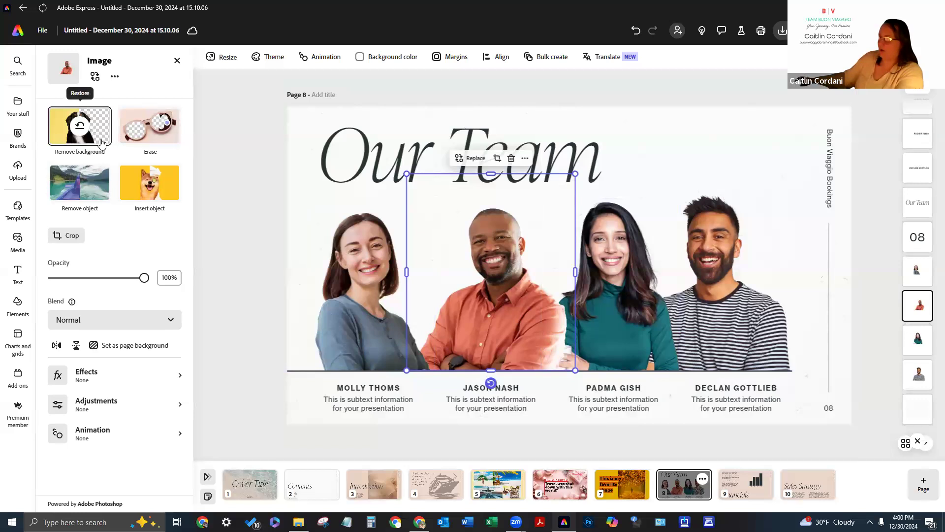
pyautogui.click(132, 320)
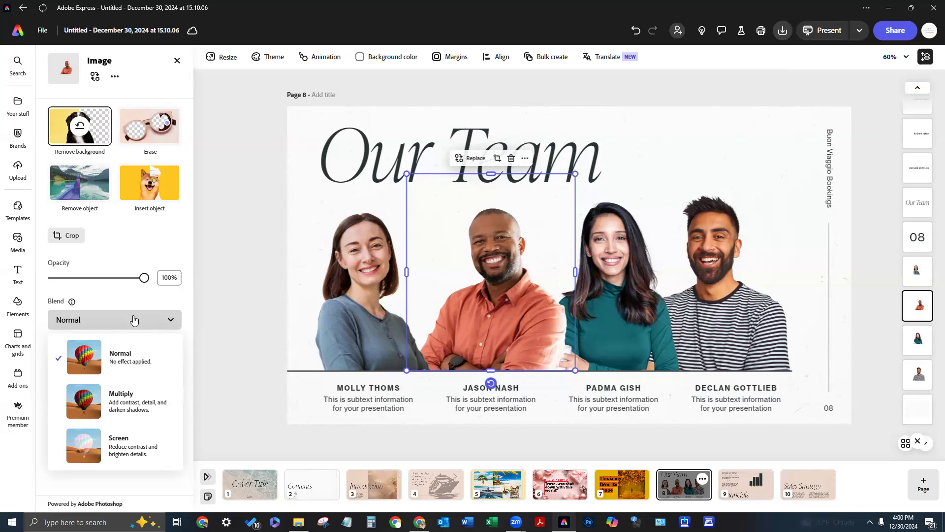
pyautogui.click(519, 355)
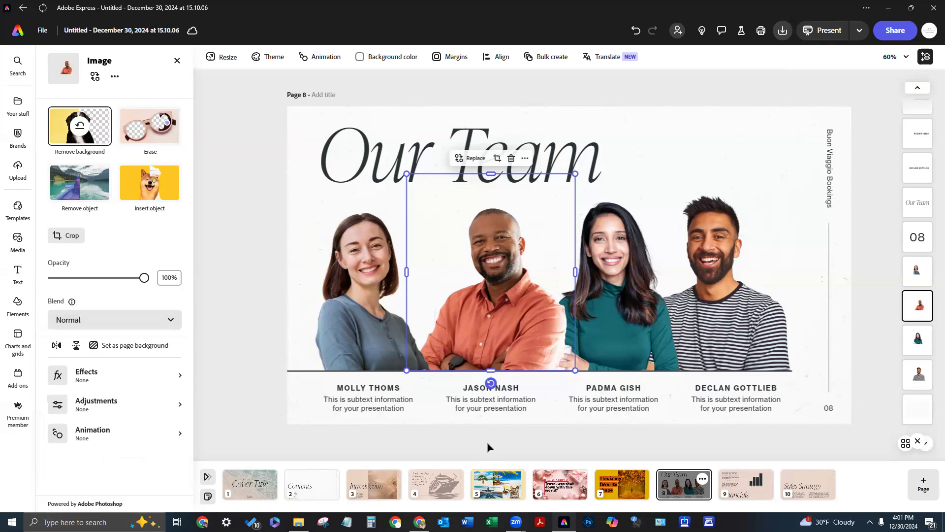
pyautogui.click(80, 127)
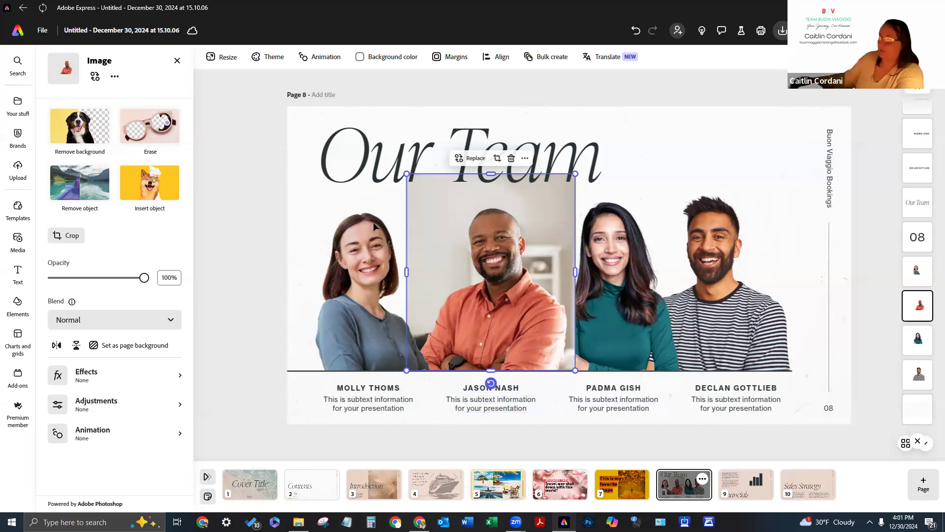
pyautogui.click(80, 126)
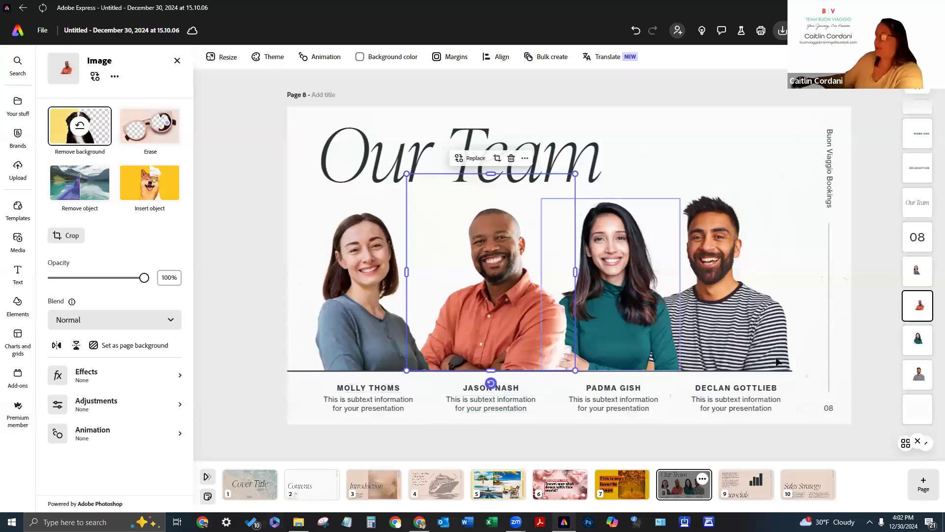
# Select the background image layer, then open the page 9 Financials slide.
pyautogui.click(811, 287)
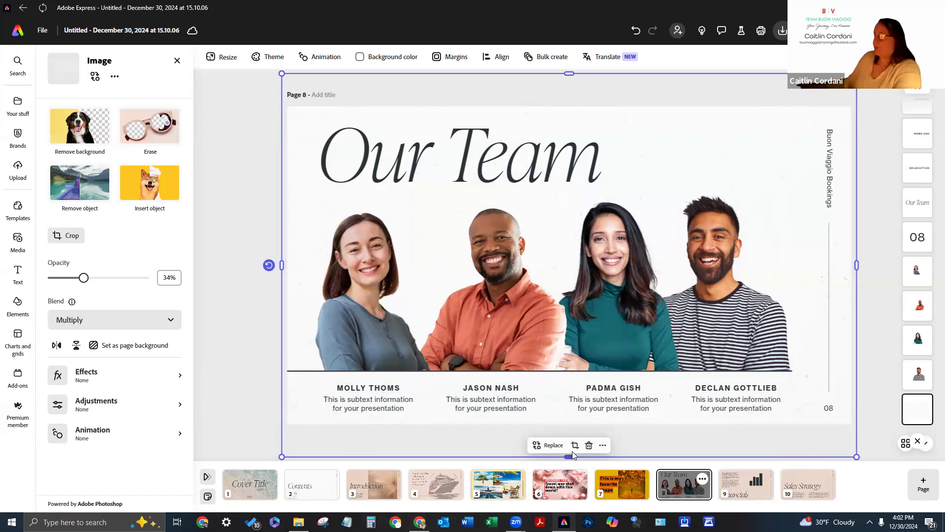
pyautogui.click(731, 500)
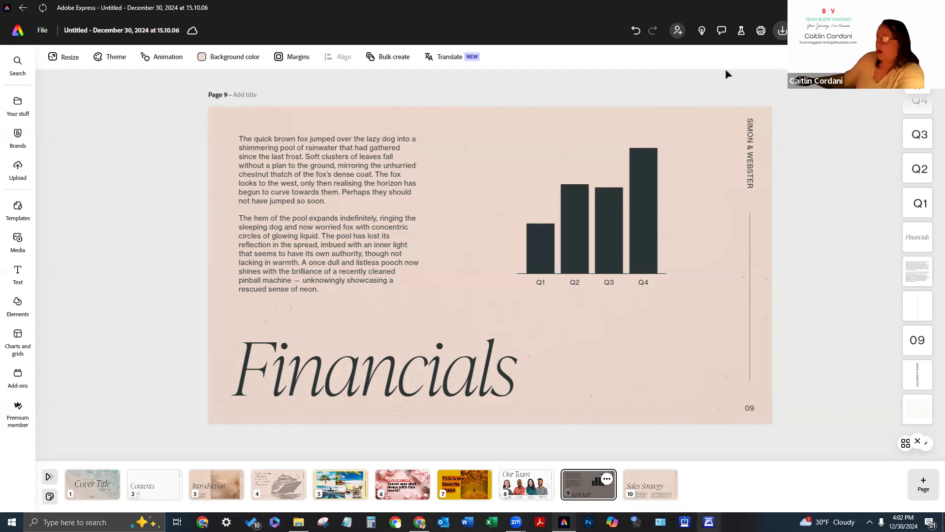
# Load the Buon Viaggio Bookings brand library into the Q1 bar's fill colour swatches.
pyautogui.click(599, 241)
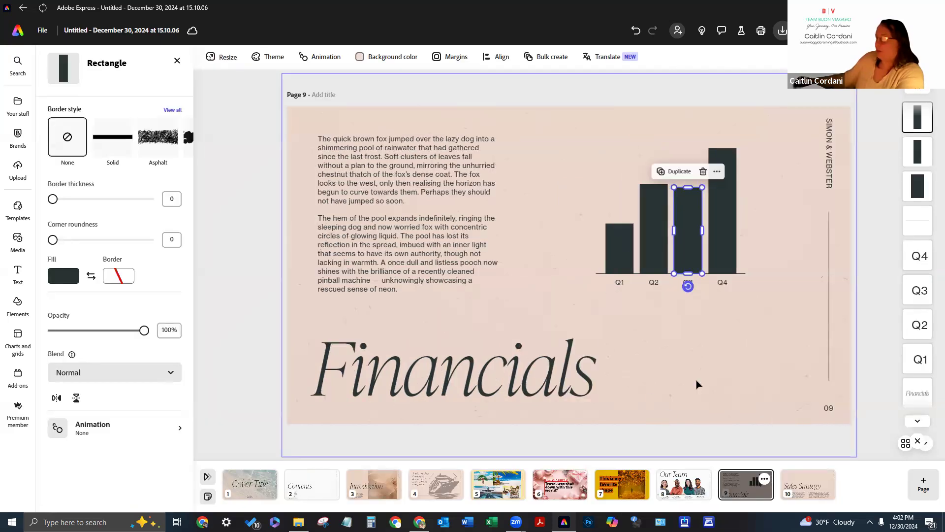
pyautogui.click(616, 254)
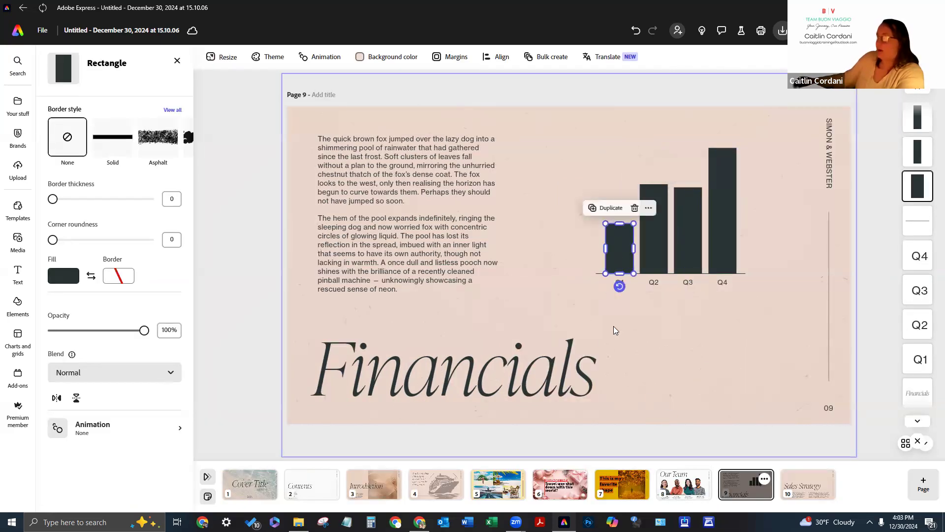
pyautogui.click(74, 278)
pyautogui.click(172, 181)
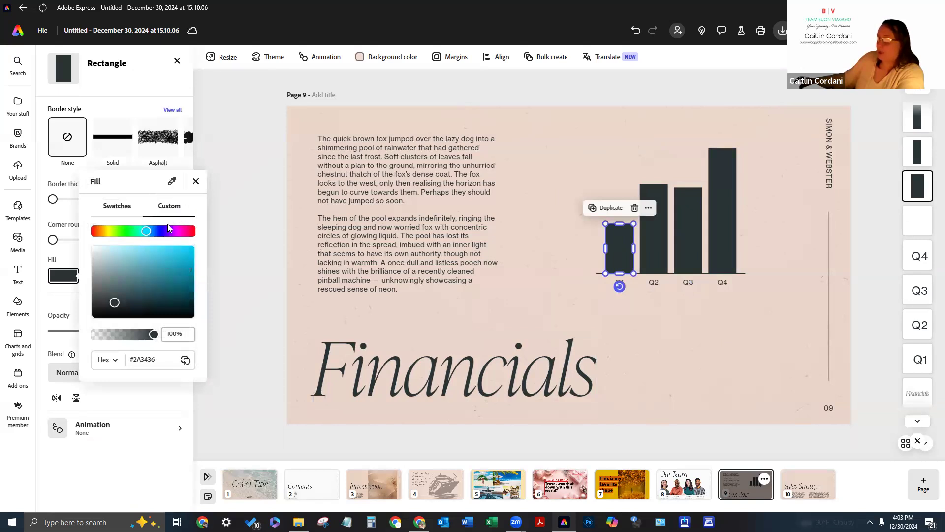
pyautogui.click(195, 184)
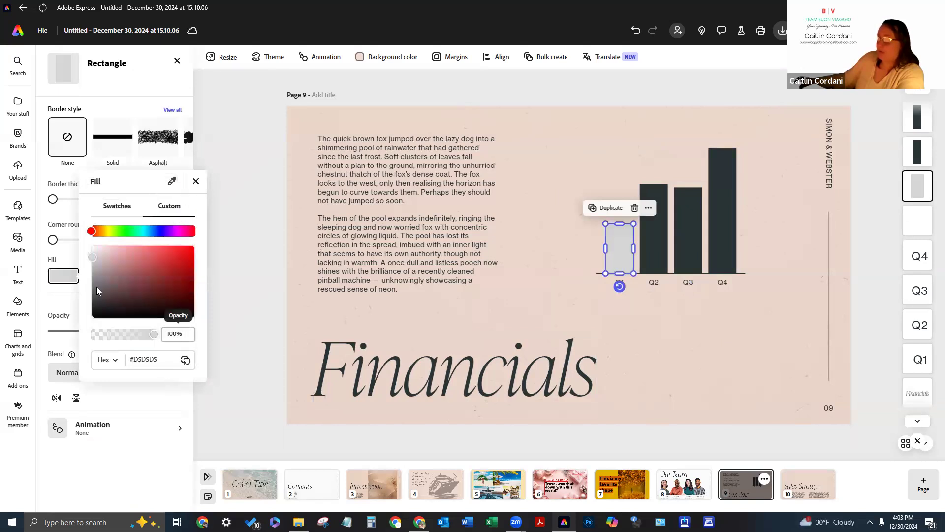
pyautogui.click(71, 279)
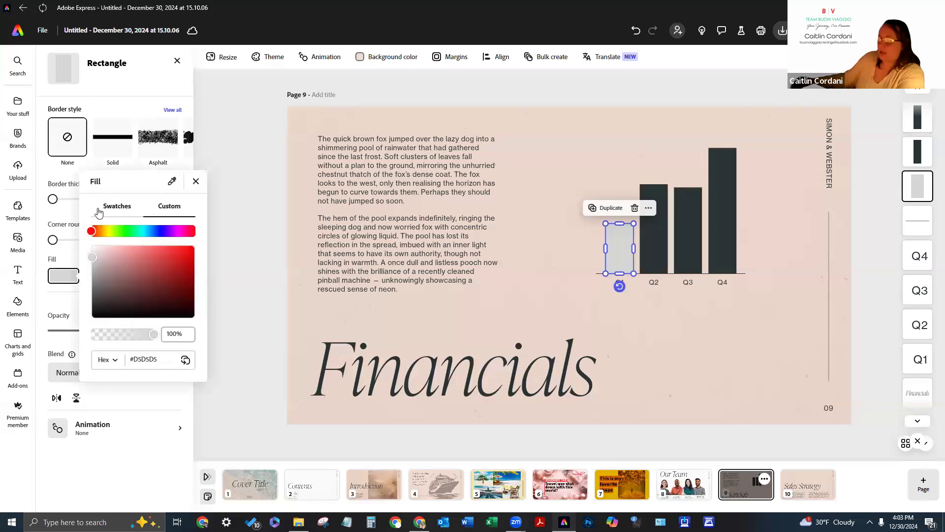
pyautogui.click(113, 207)
pyautogui.click(191, 318)
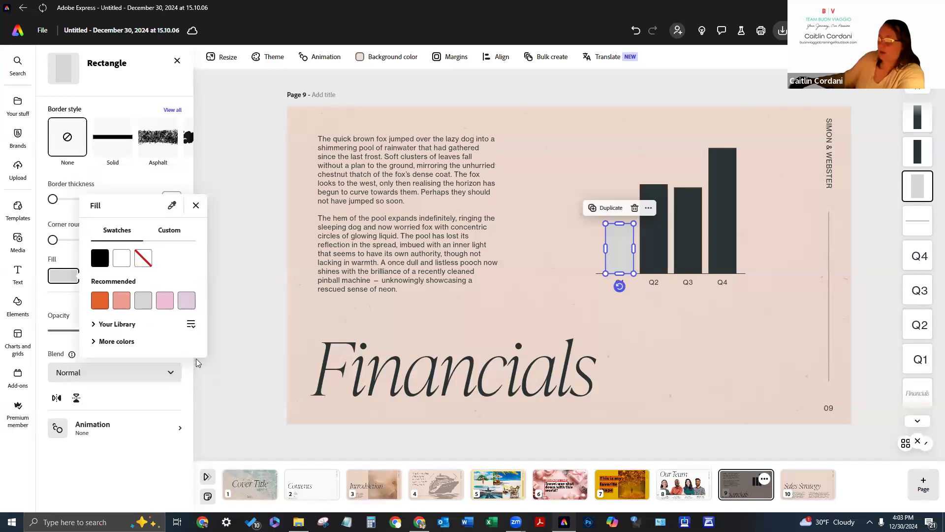
pyautogui.click(191, 329)
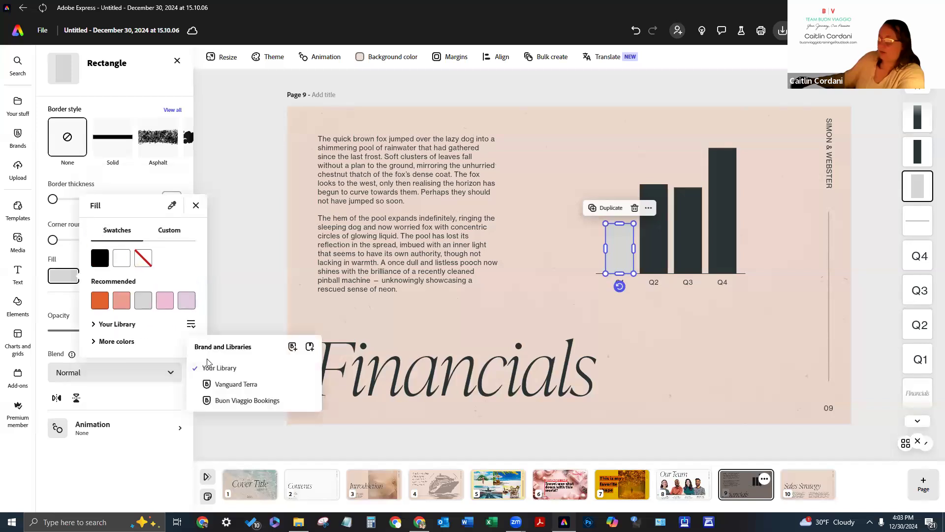
pyautogui.click(231, 402)
pyautogui.click(95, 358)
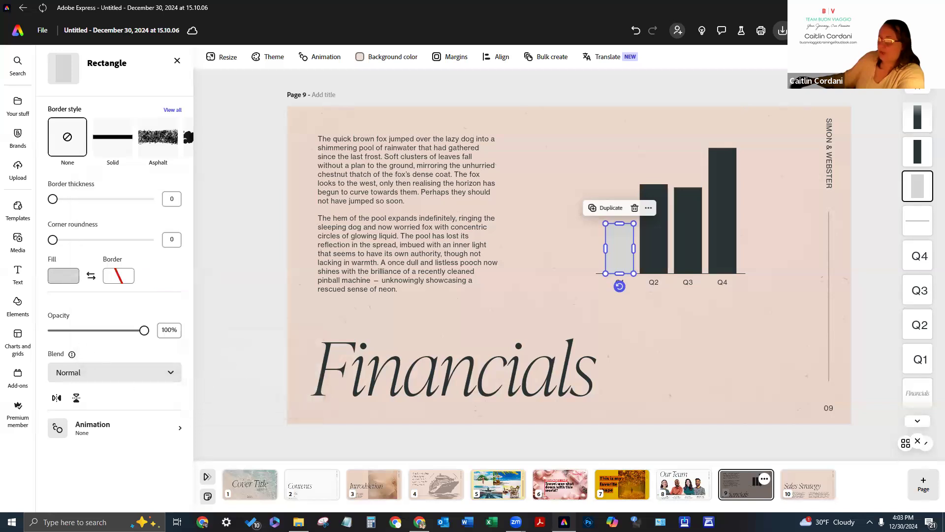
# Fill the Q1 bar with brand red and the Q2 bar with brand green.
pyautogui.click(63, 275)
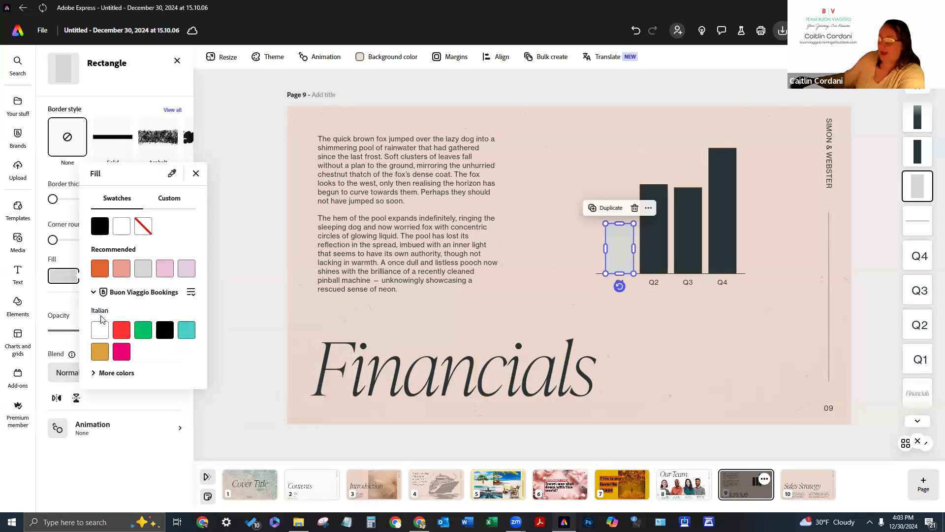
pyautogui.click(123, 331)
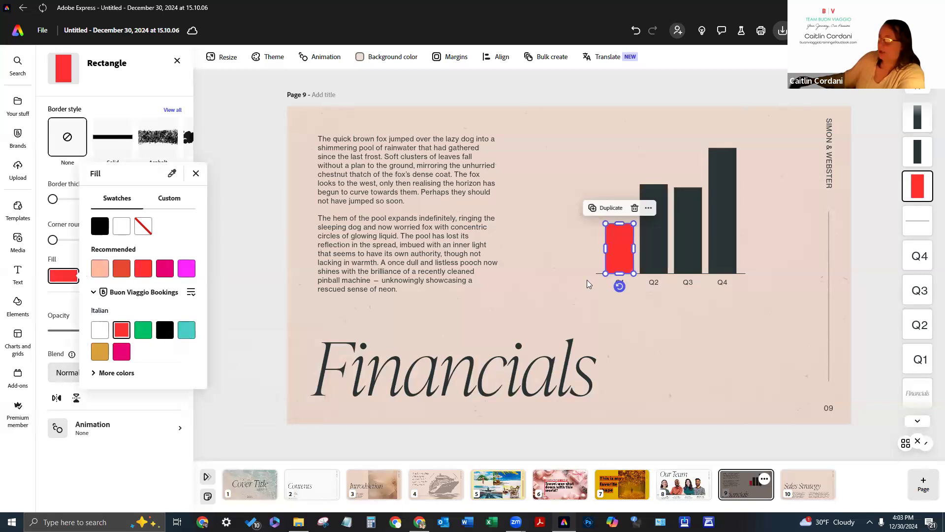
pyautogui.click(662, 240)
pyautogui.click(663, 240)
pyautogui.click(71, 276)
pyautogui.click(143, 331)
pyautogui.click(687, 261)
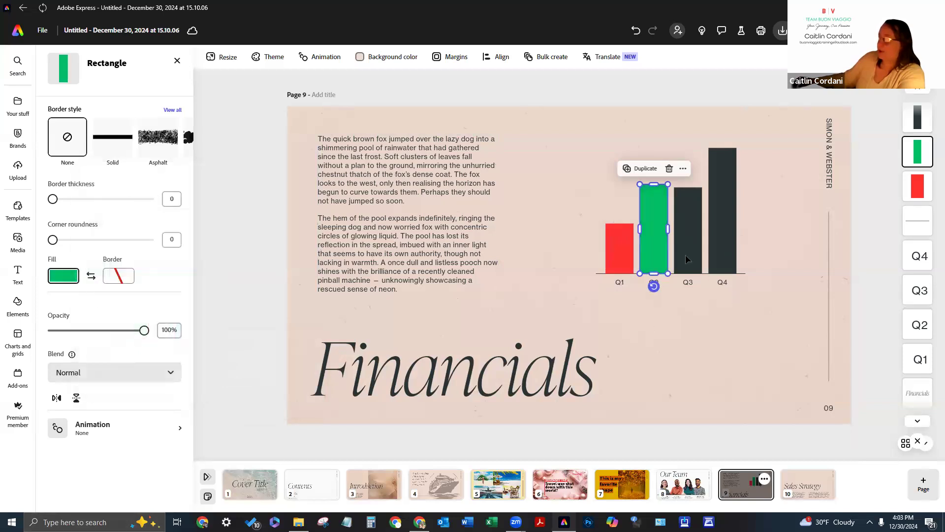
# Fill the Q3 bar with brand teal and the Q4 bar with brand pink.
pyautogui.click(687, 261)
pyautogui.click(69, 288)
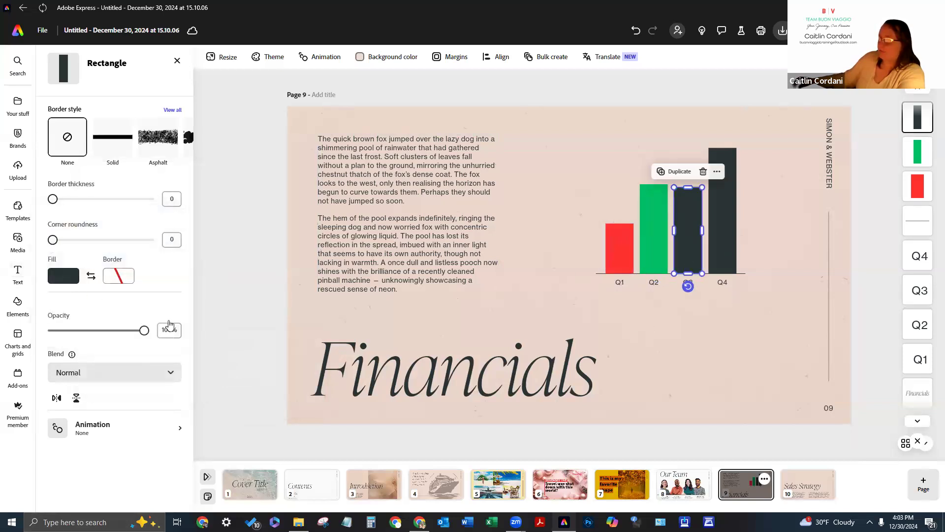
pyautogui.click(187, 330)
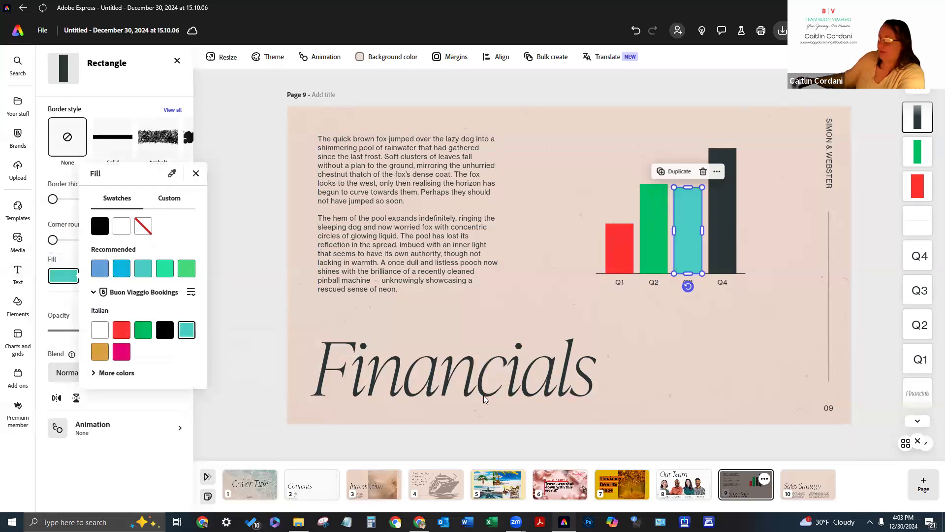
pyautogui.click(722, 250)
pyautogui.click(722, 250)
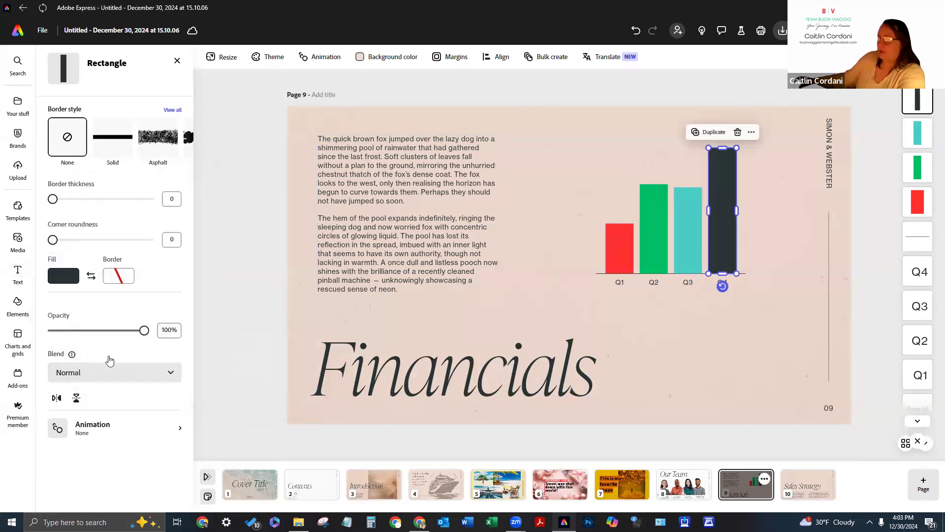
pyautogui.click(63, 275)
pyautogui.click(121, 351)
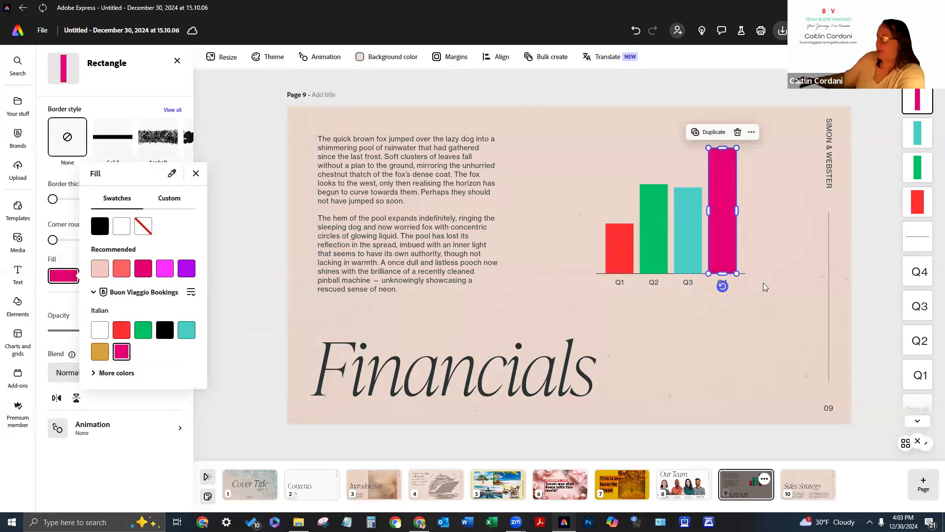
pyautogui.click(765, 287)
pyautogui.click(688, 282)
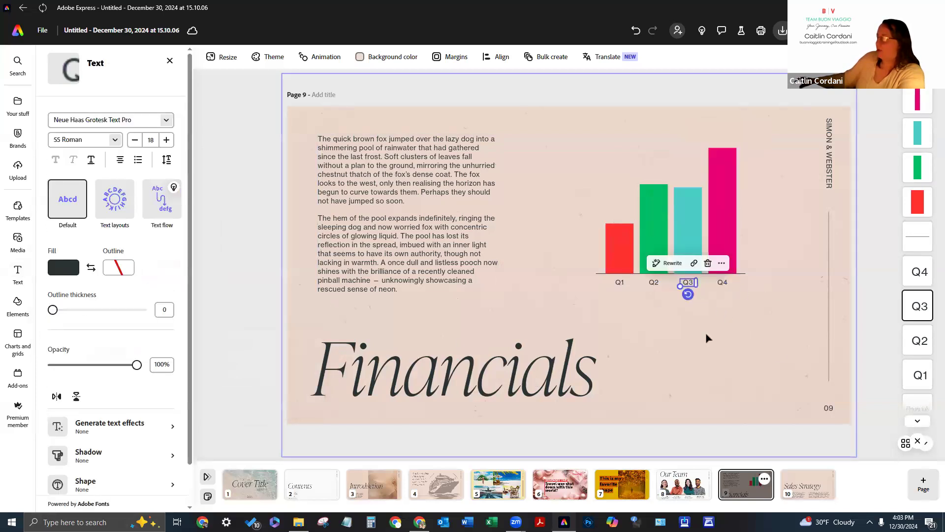
# Colour the Financials title brand gold.
pyautogui.click(684, 407)
pyautogui.click(492, 374)
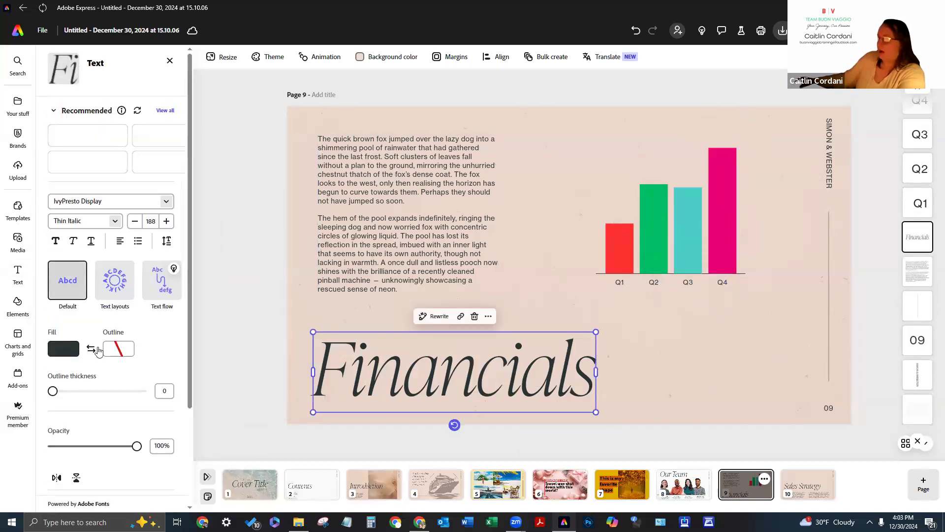
pyautogui.click(63, 349)
pyautogui.click(99, 424)
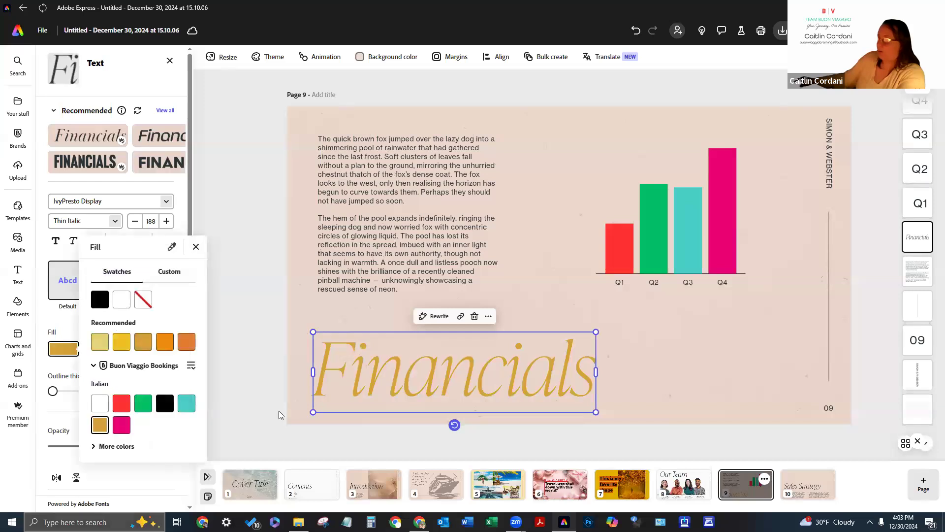
pyautogui.click(672, 347)
# Set the Financials page background to white.
pyautogui.click(671, 347)
pyautogui.click(384, 58)
pyautogui.click(393, 132)
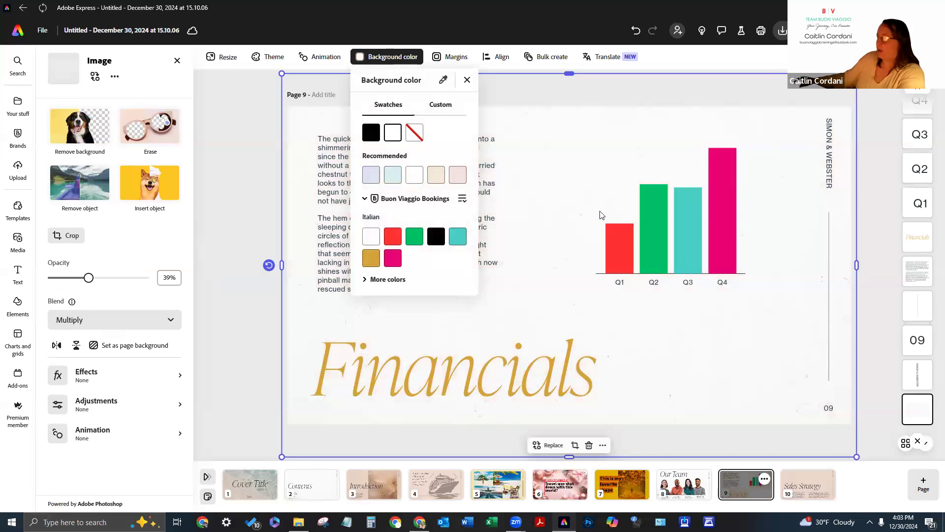
pyautogui.click(585, 96)
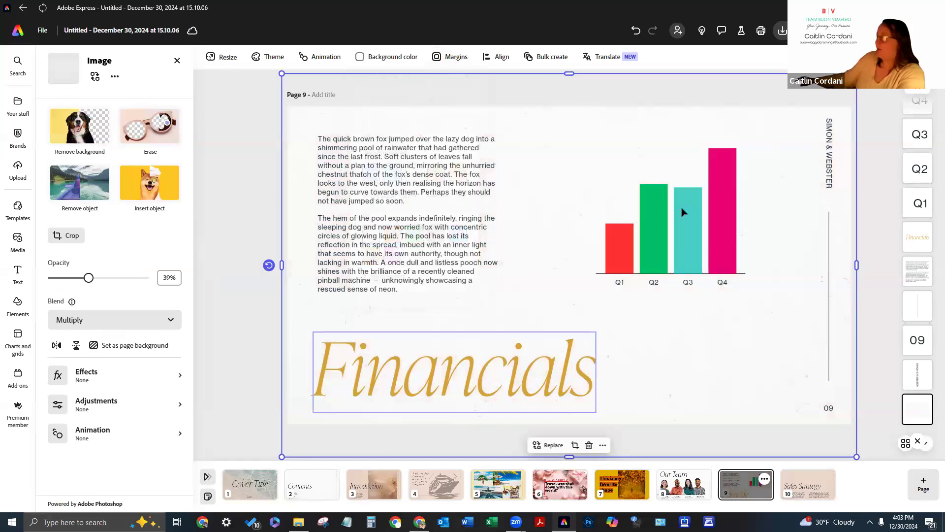
# Delete the SIMON & WEBSTER label and line and paste page 7's Buon Viaggio Bookings label and line.
pyautogui.click(837, 230)
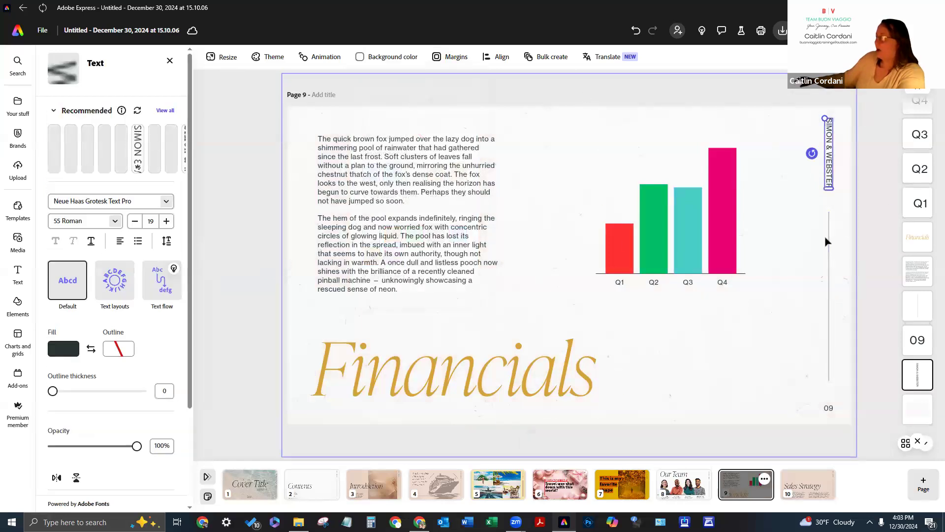
pyautogui.keyDown('shift'); pyautogui.click(825, 235); pyautogui.keyUp('shift')
pyautogui.press('Delete')
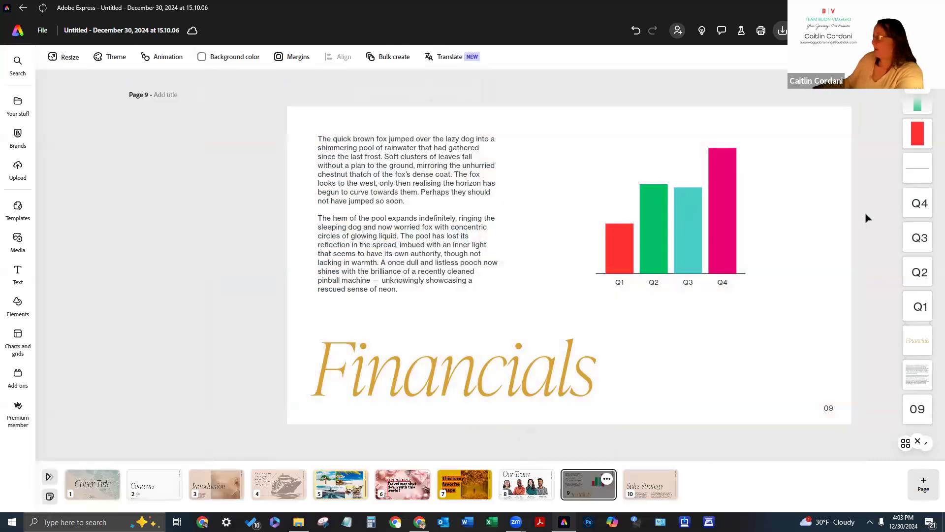
pyautogui.click(480, 502)
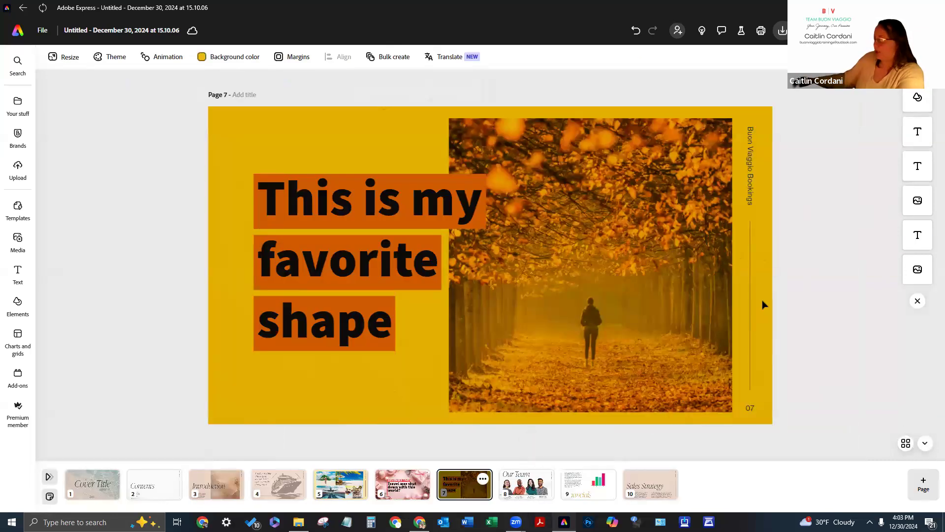
pyautogui.click(750, 202)
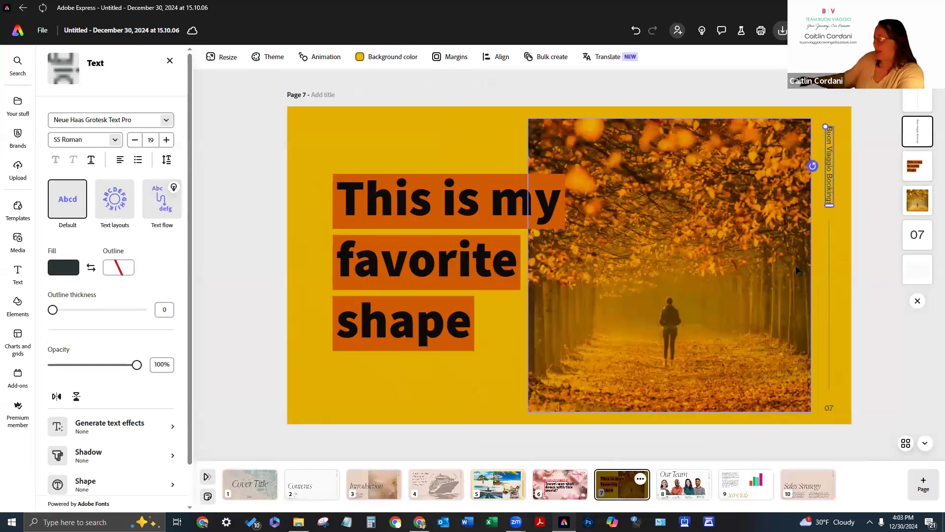
pyautogui.keyDown('shift'); pyautogui.click(831, 277); pyautogui.keyUp('shift')
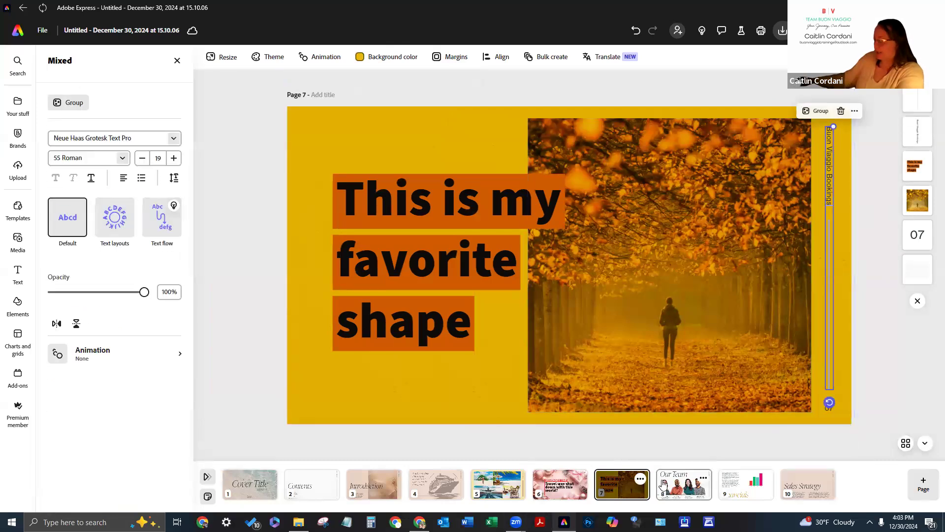
pyautogui.click(748, 490)
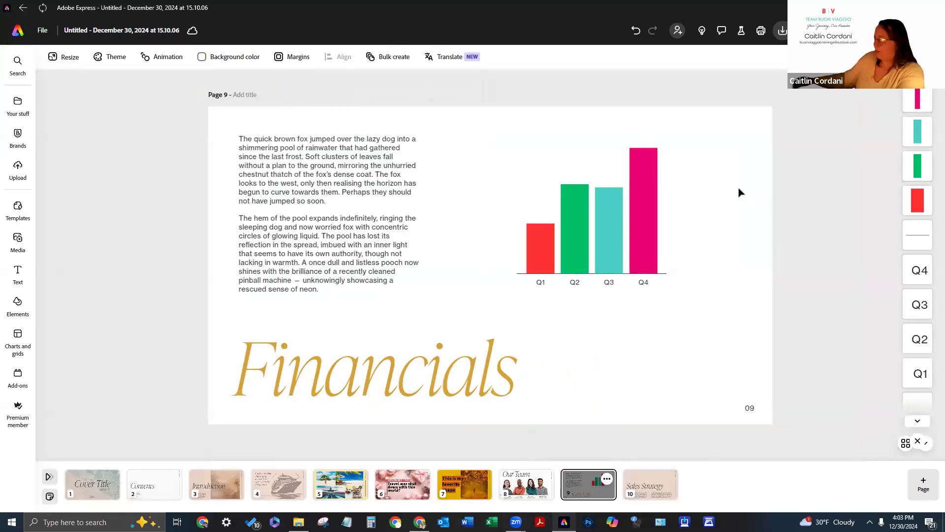
pyautogui.click(748, 190)
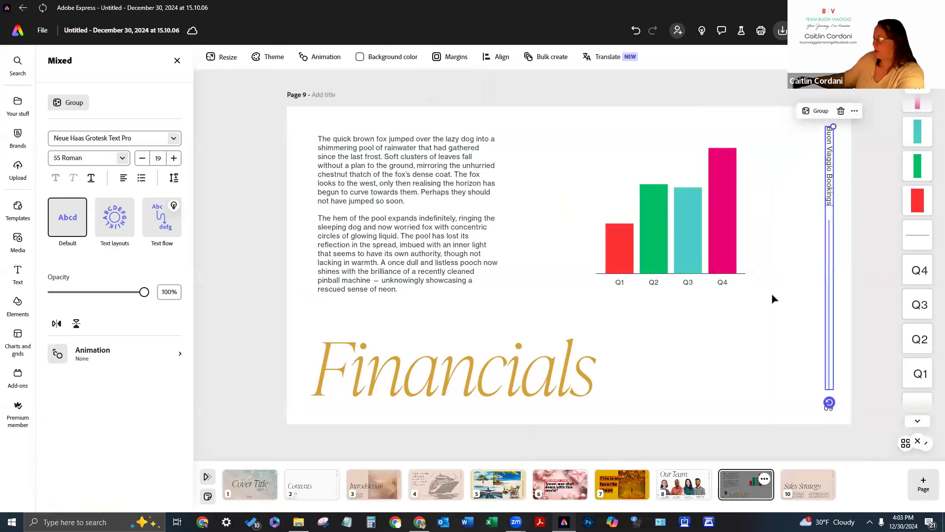
pyautogui.click(876, 277)
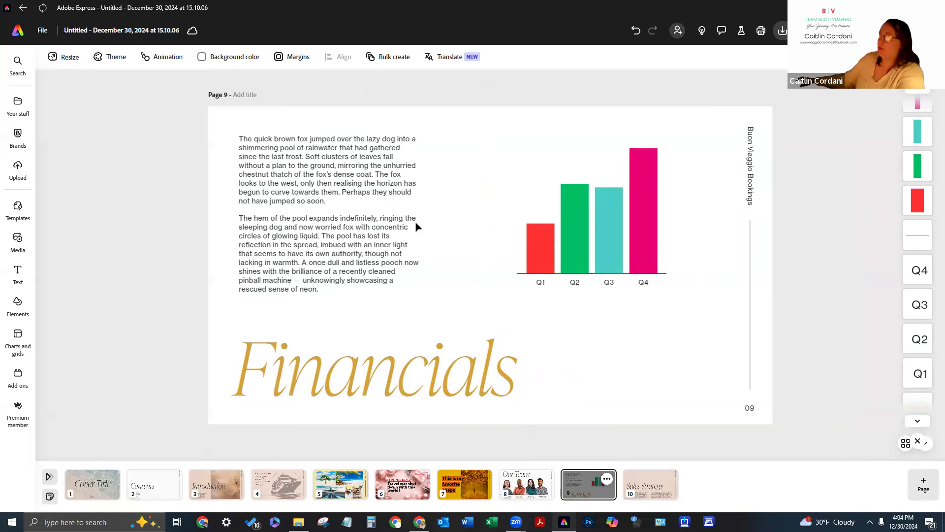
pyautogui.click(311, 160)
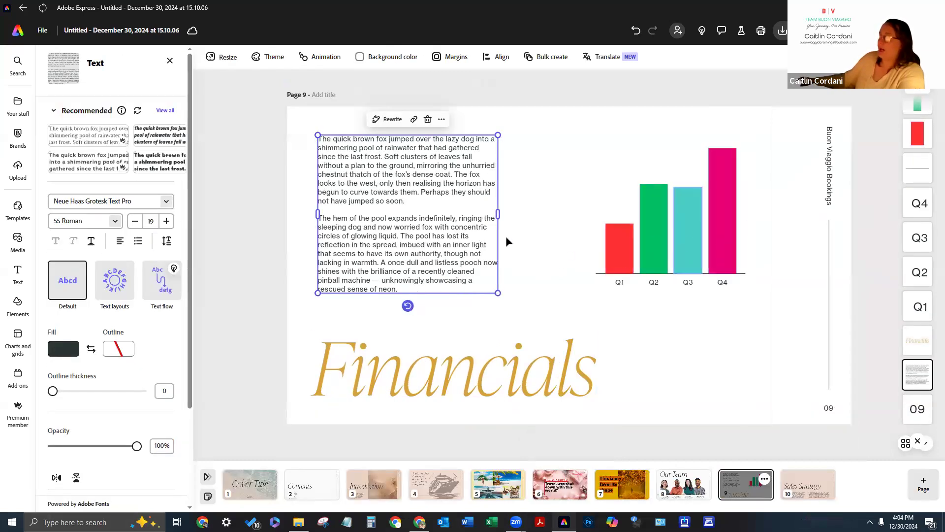
# Colour the words "glowing liquid." teal from the brand fill swatches.
pyautogui.click(401, 240)
pyautogui.moveTo(402, 240); pyautogui.dragTo(351, 237)
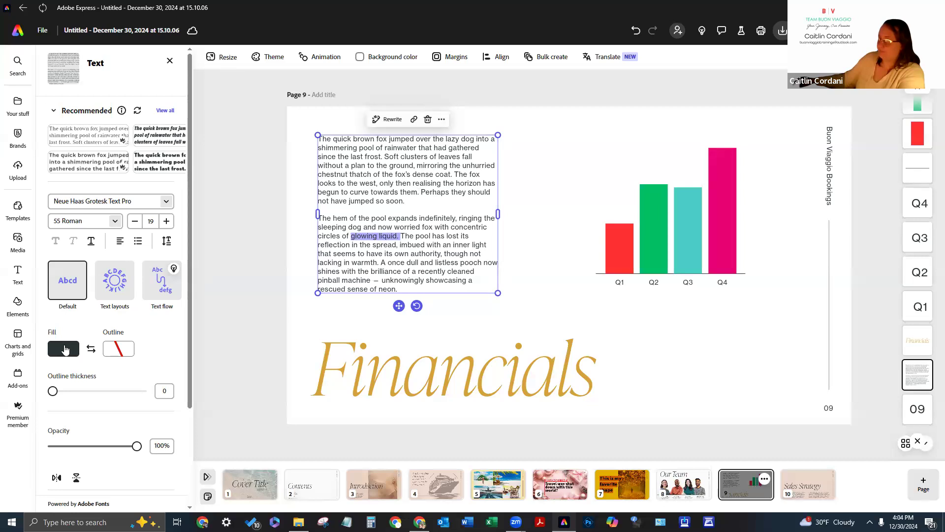
pyautogui.click(65, 349)
pyautogui.click(190, 403)
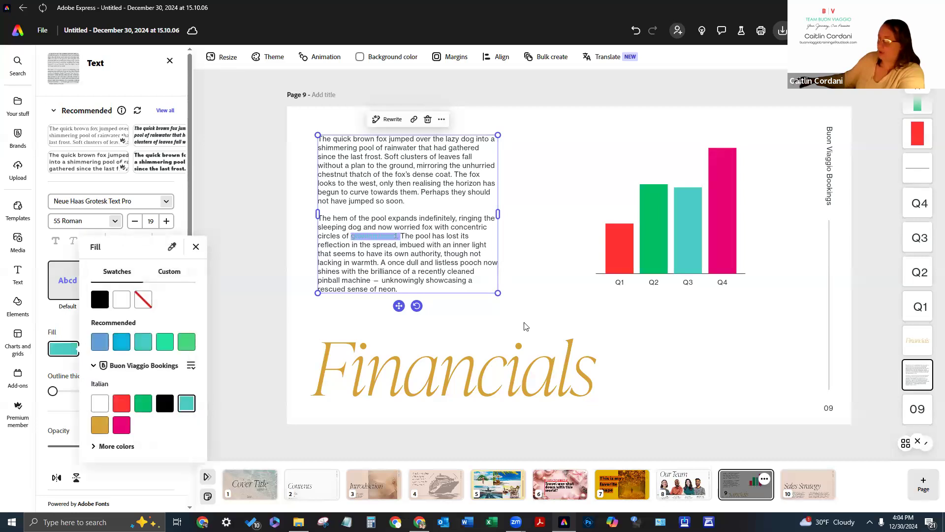
pyautogui.click(523, 266)
pyautogui.click(408, 282)
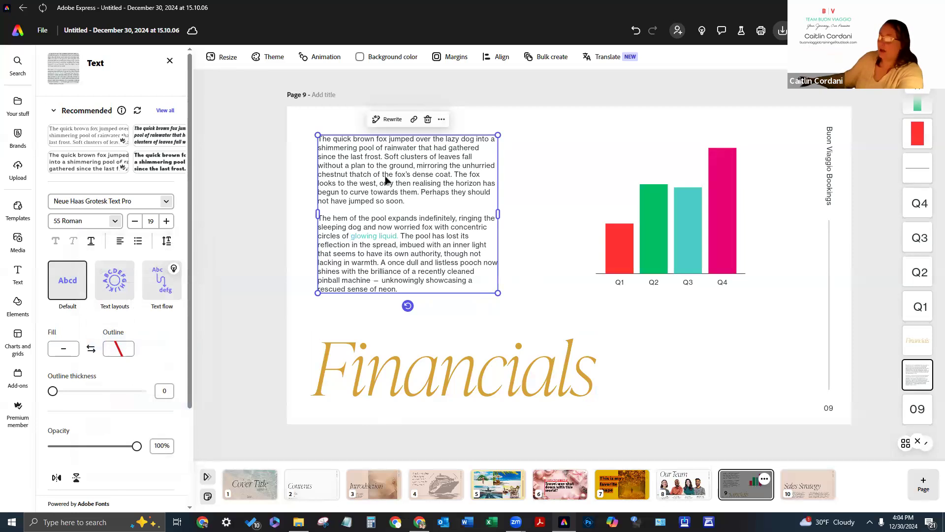
# Nudge the paragraph slightly right and down, and colour "fox's dense coat" gold.
pyautogui.moveTo(395, 176); pyautogui.dragTo(473, 190)
pyautogui.click(56, 357)
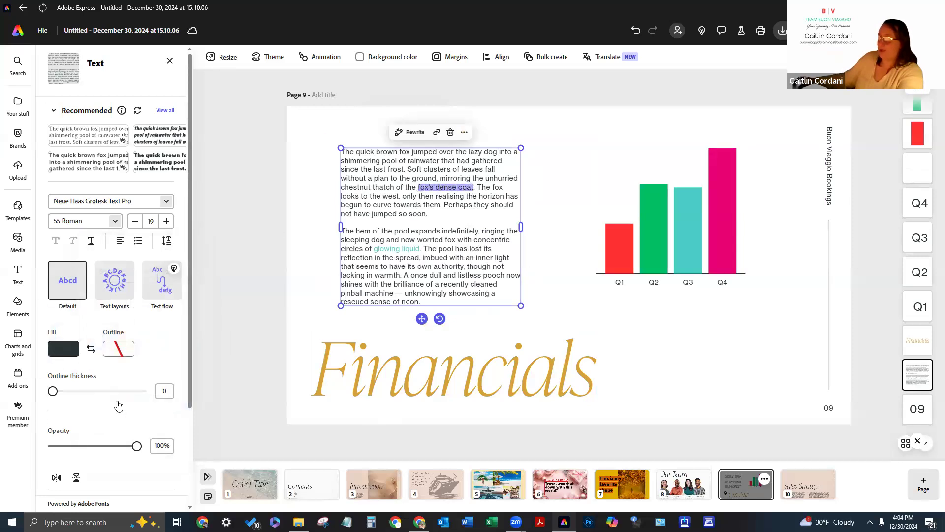
pyautogui.click(100, 425)
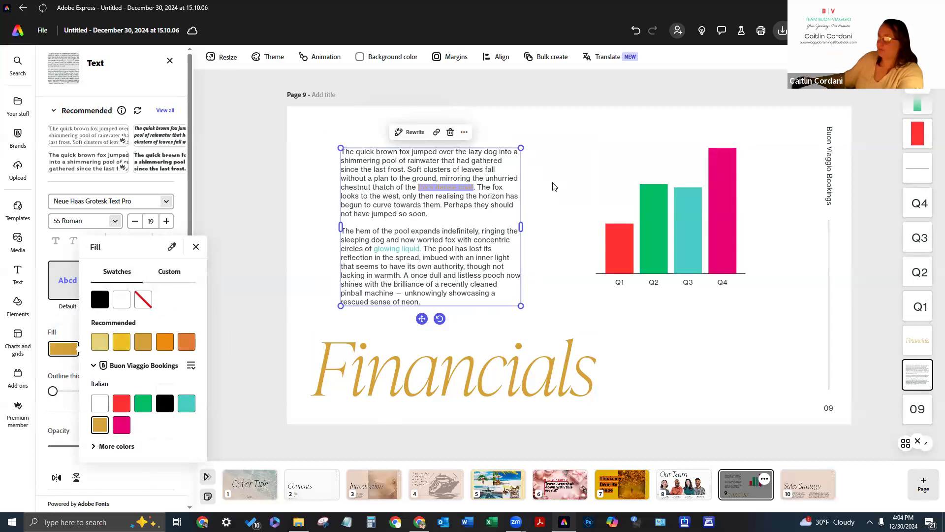
pyautogui.press('Escape')
# Set "fox's dense coat" in the Above the Beyond Script font.
pyautogui.click(163, 200)
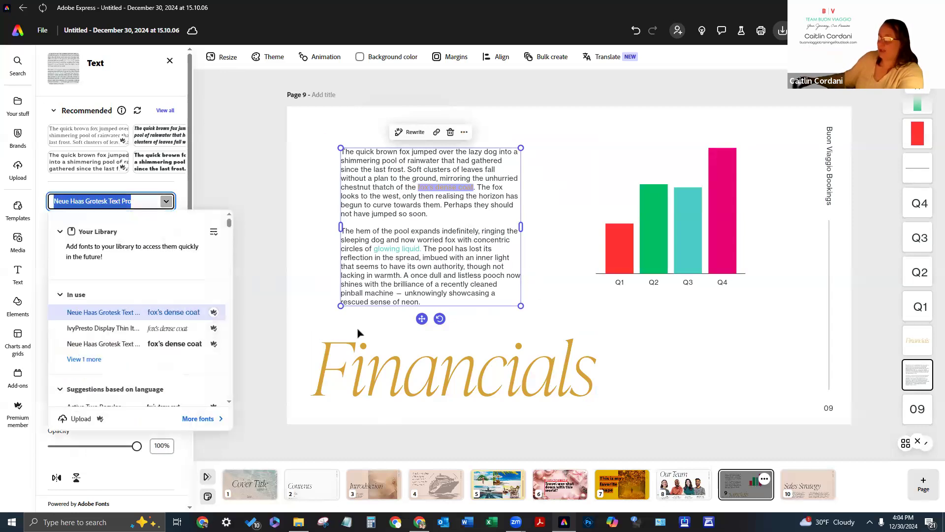
pyautogui.scroll(-2, 48, 339)
pyautogui.scroll(-2, 48, 340)
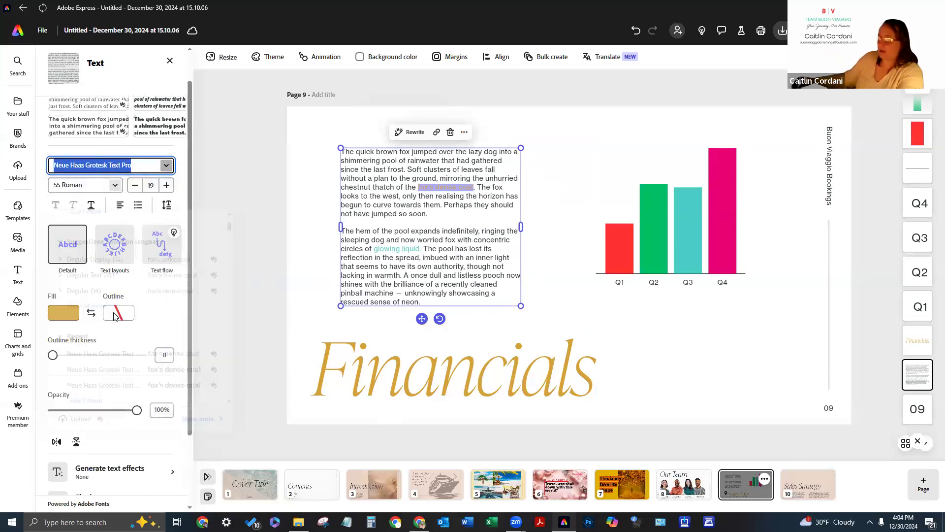
pyautogui.click(166, 152)
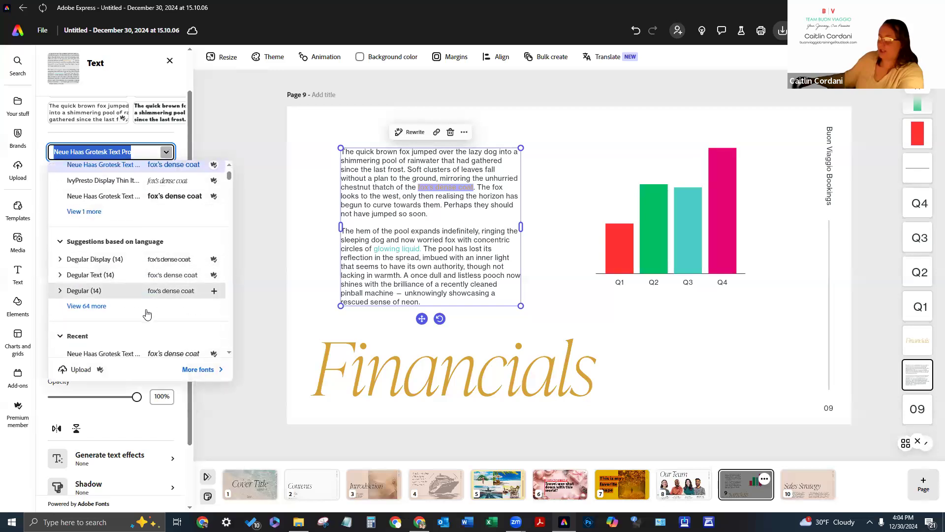
pyautogui.scroll(3, 146, 310)
pyautogui.scroll(-5, 136, 301)
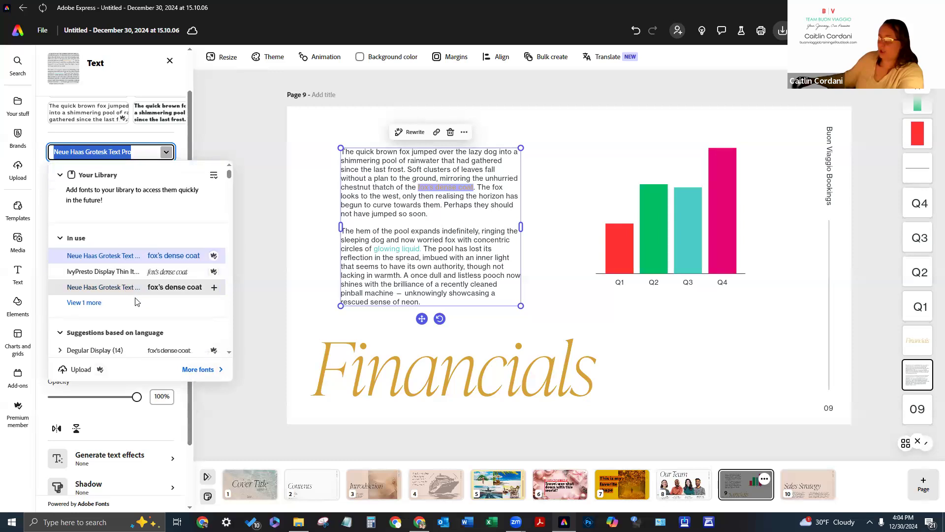
pyautogui.scroll(-3, 80, 330)
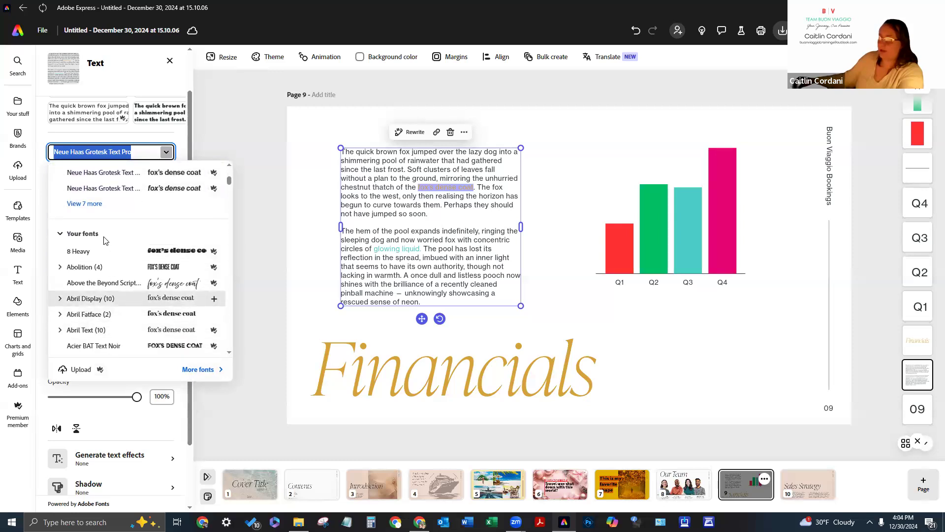
pyautogui.click(180, 240)
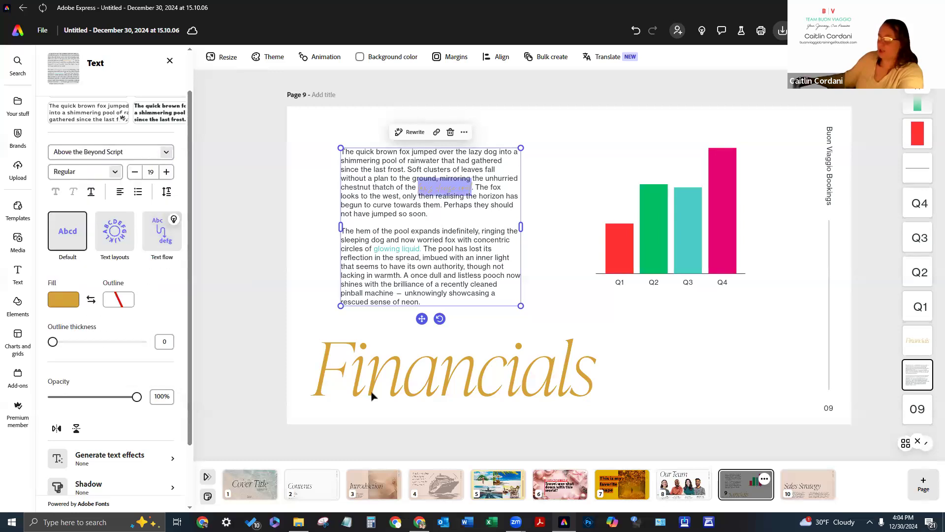
pyautogui.press('Escape')
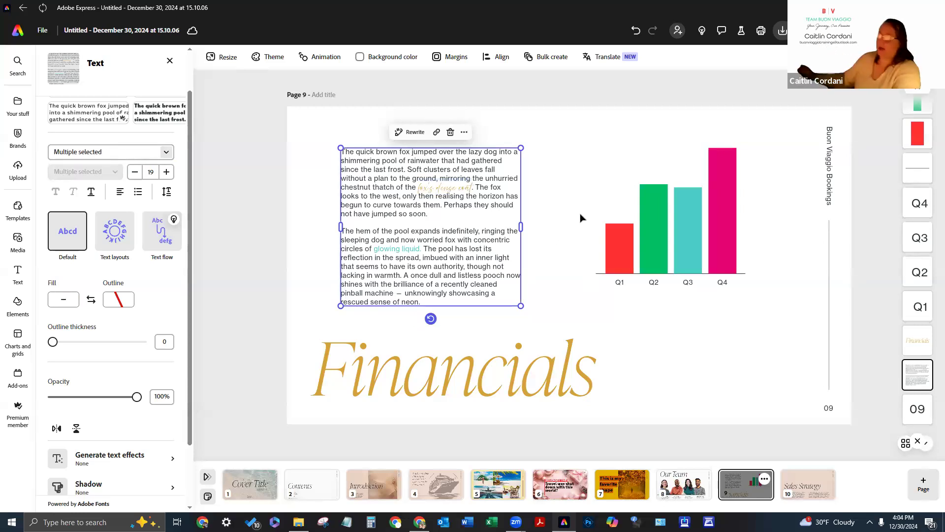
# Select all the paragraph text and apply Above the Beyond Script to it.
pyautogui.click(445, 270)
pyautogui.press('Escape')
pyautogui.click(472, 269)
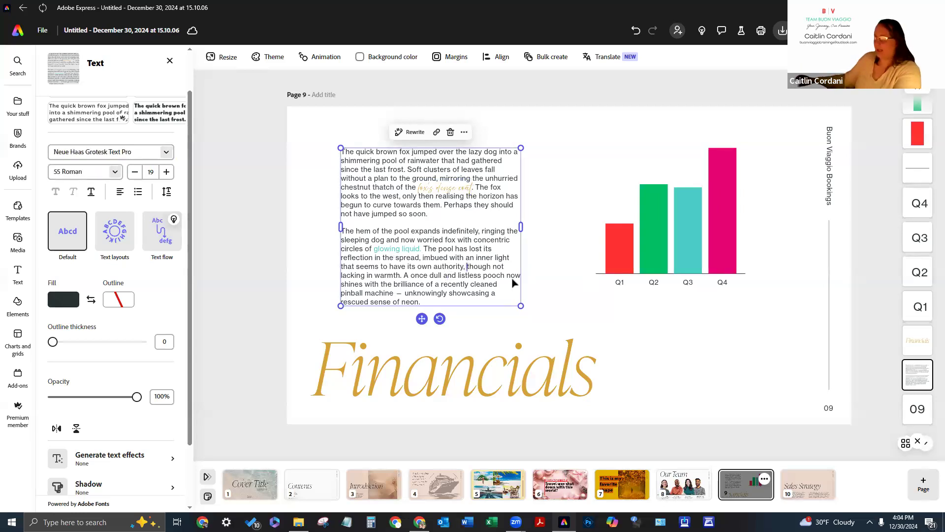
pyautogui.hotkey('ctrl', 'a')
pyautogui.click(166, 152)
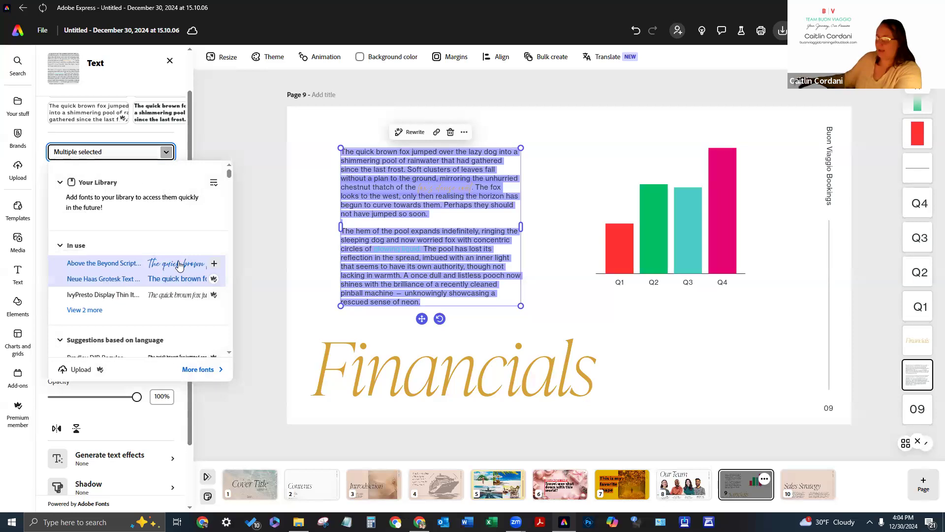
pyautogui.scroll(-10, 179, 265)
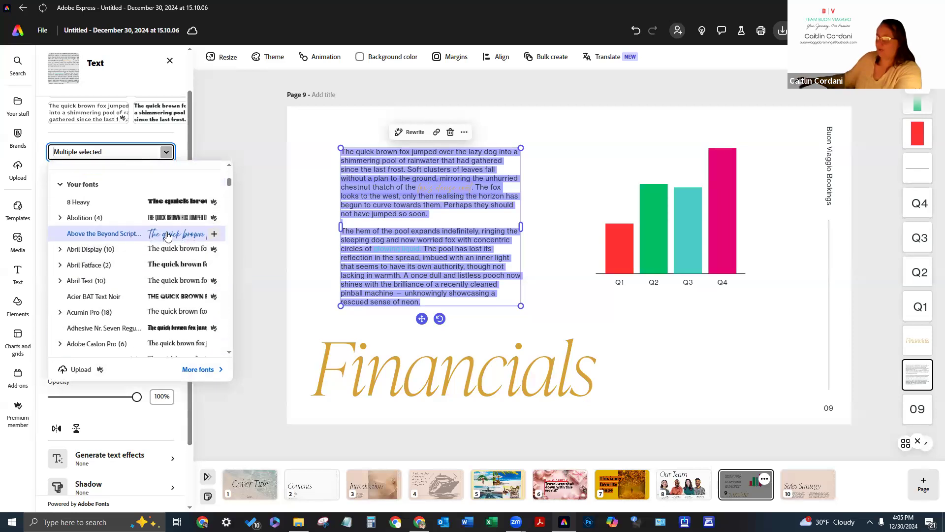
pyautogui.click(168, 236)
pyautogui.press('Escape')
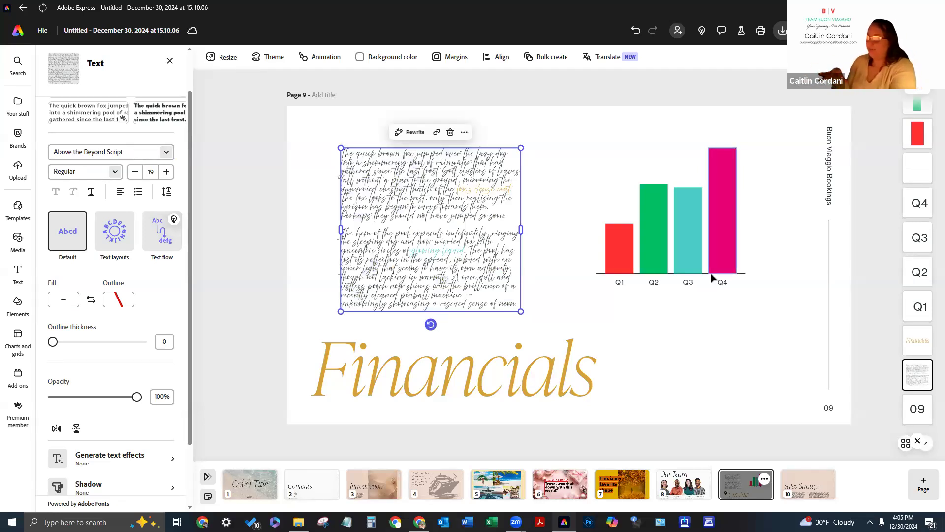
# Undo the script font on the whole paragraph and bring up the download panel.
pyautogui.click(635, 30)
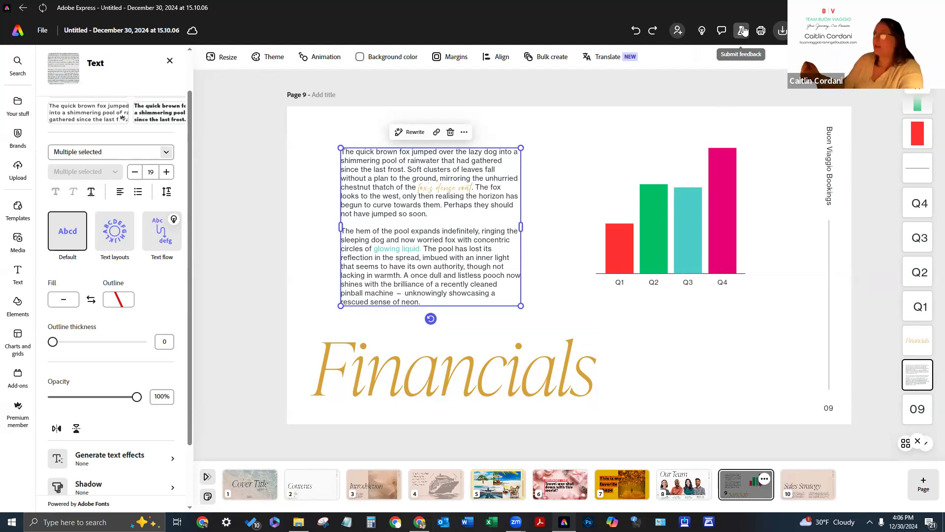
pyautogui.moveTo(761, 31)
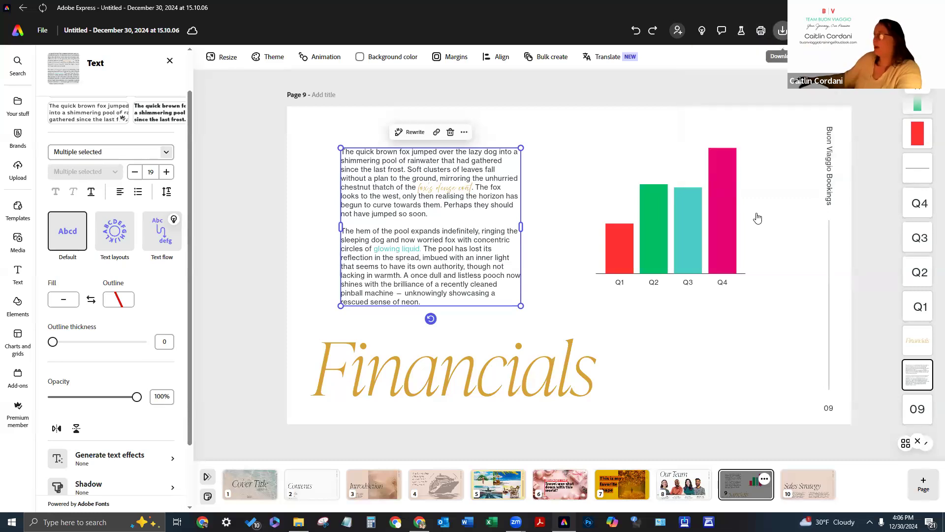
pyautogui.click(782, 30)
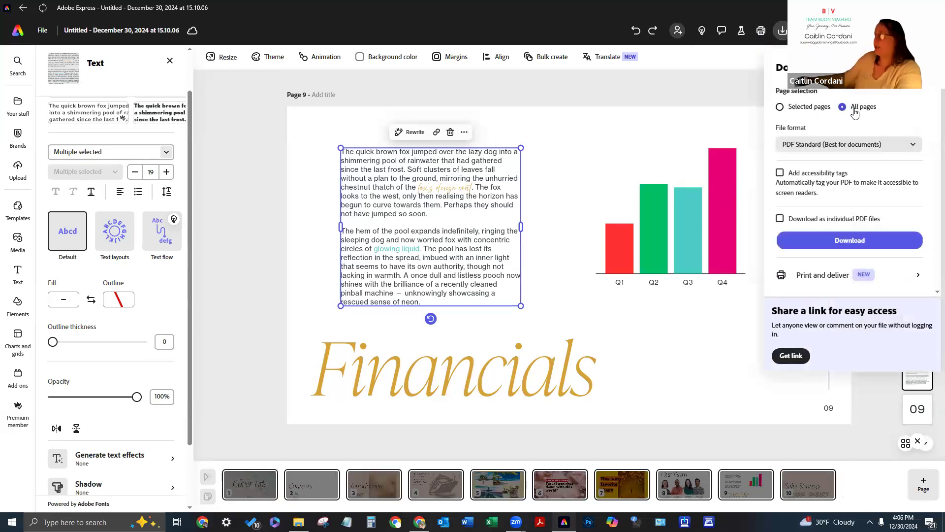
# Download only the selected Financials page as PNG (Best for images), saving Untitled-9.png.
pyautogui.click(808, 106)
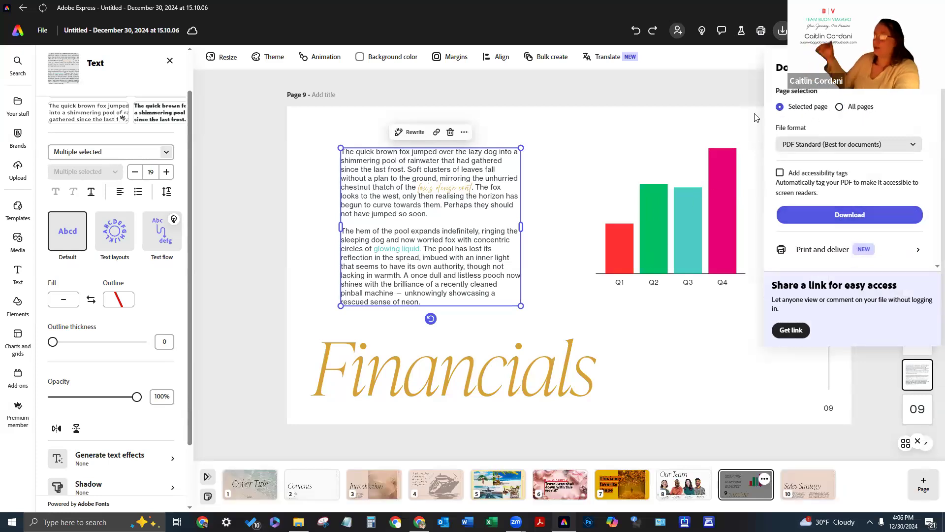
pyautogui.click(544, 236)
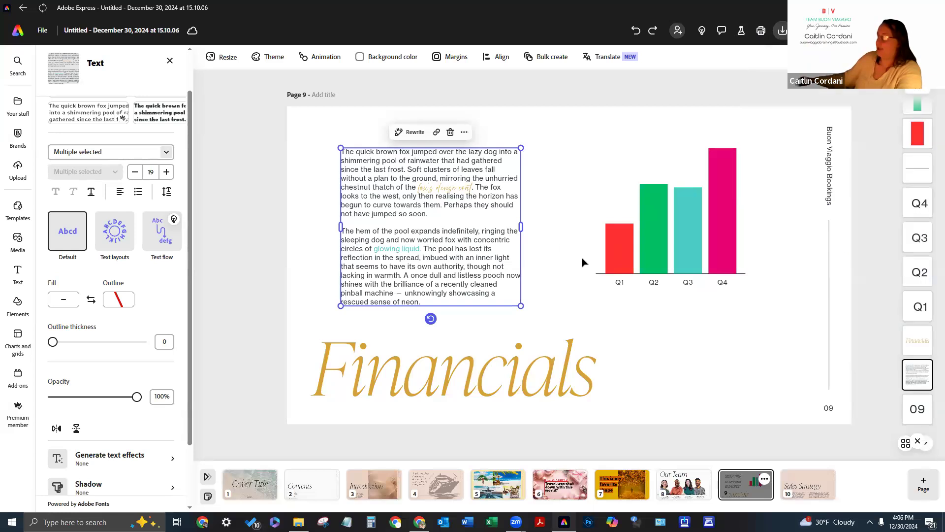
pyautogui.click(582, 258)
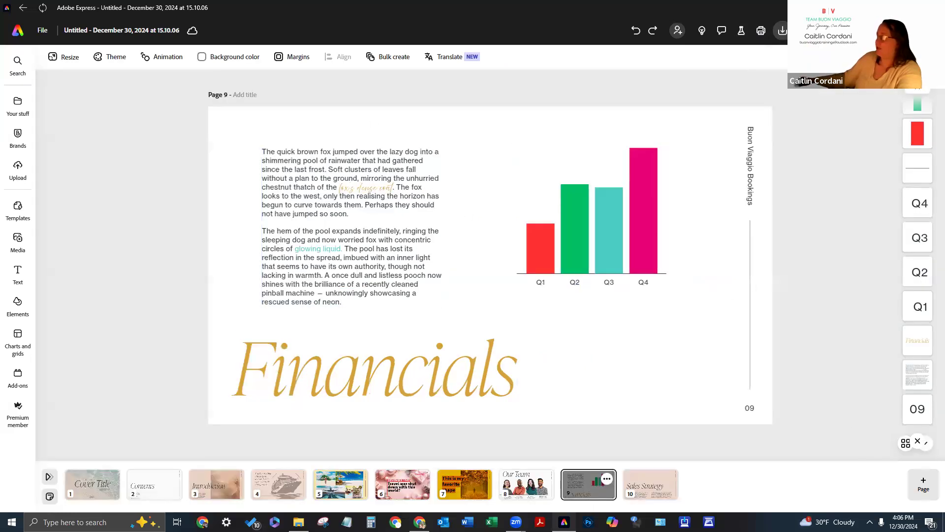
pyautogui.click(782, 30)
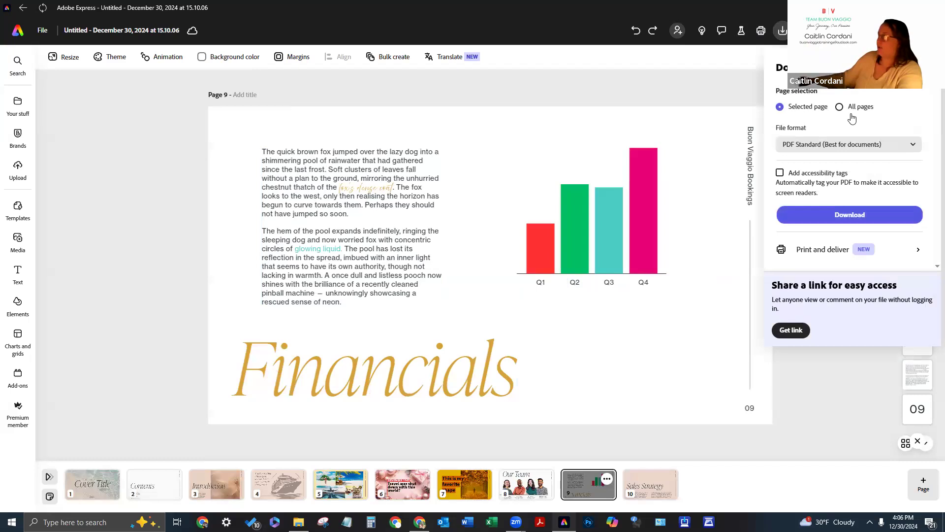
pyautogui.click(860, 153)
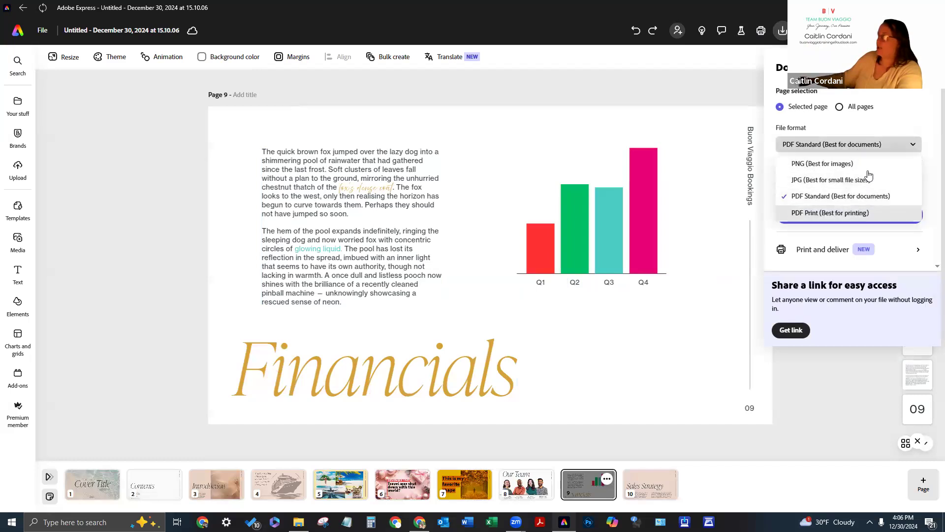
pyautogui.click(867, 165)
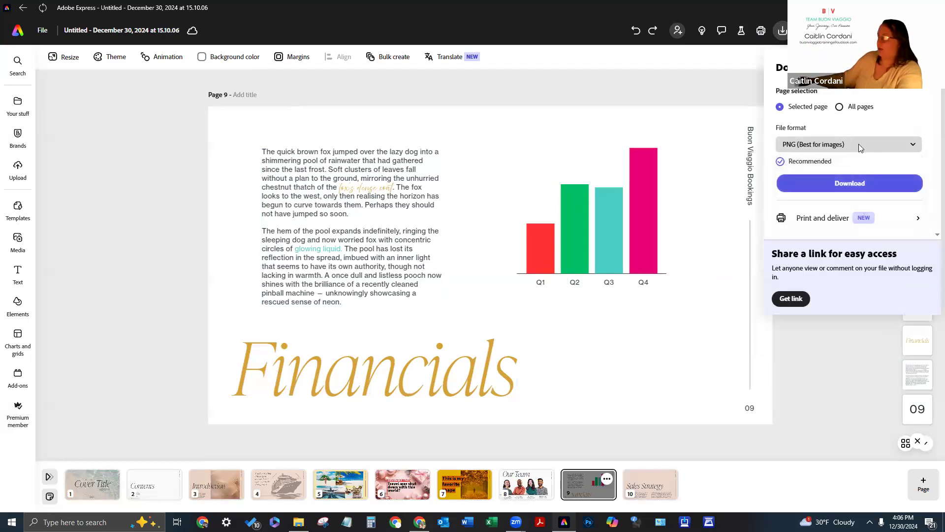
pyautogui.click(859, 143)
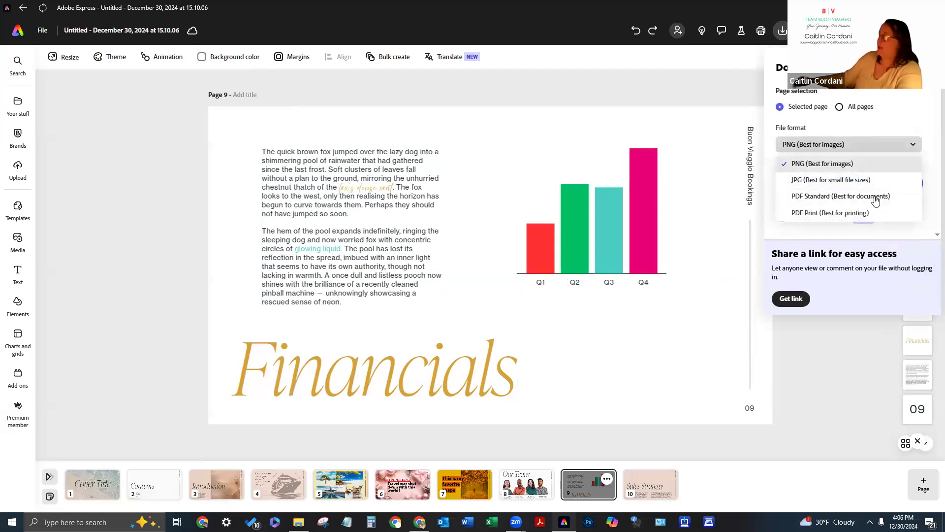
pyautogui.click(822, 163)
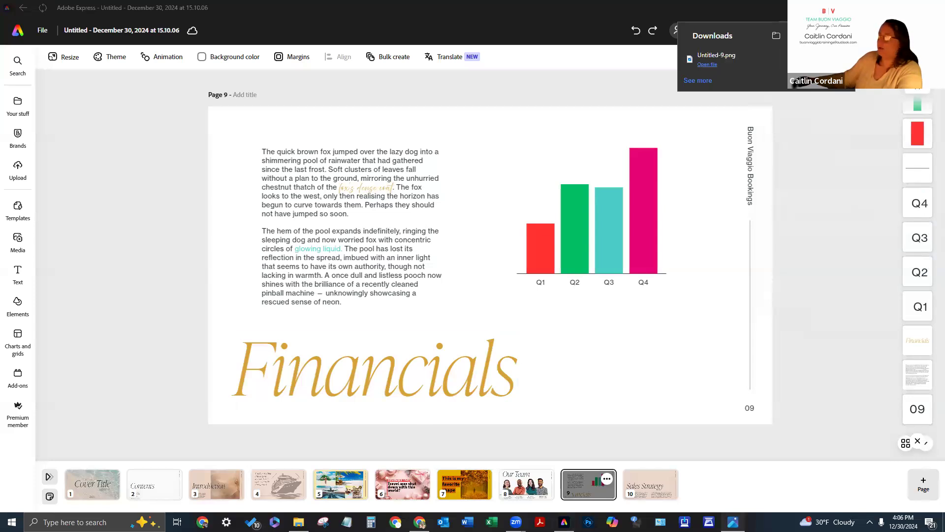
pyautogui.click(837, 92)
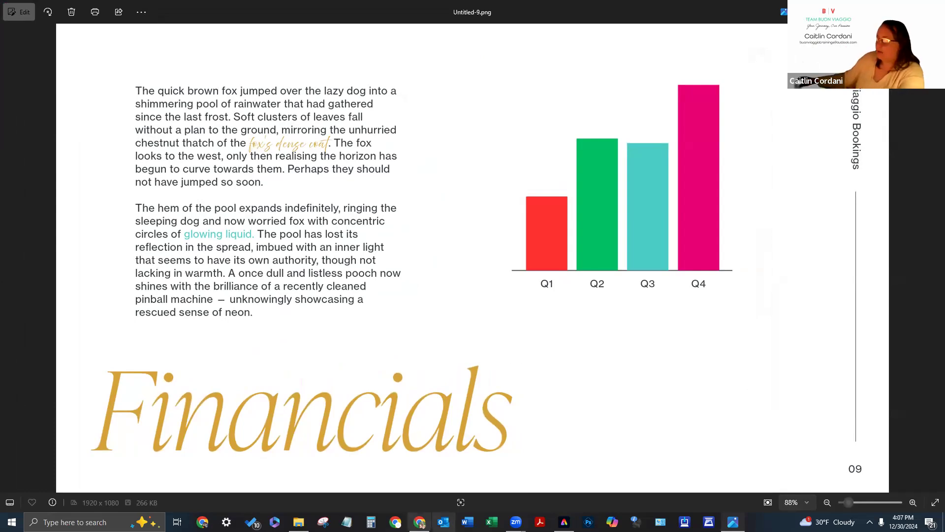
# Leave the Untitled-9.png view in Photos and switch to the Chrome browser.
pyautogui.click(420, 522)
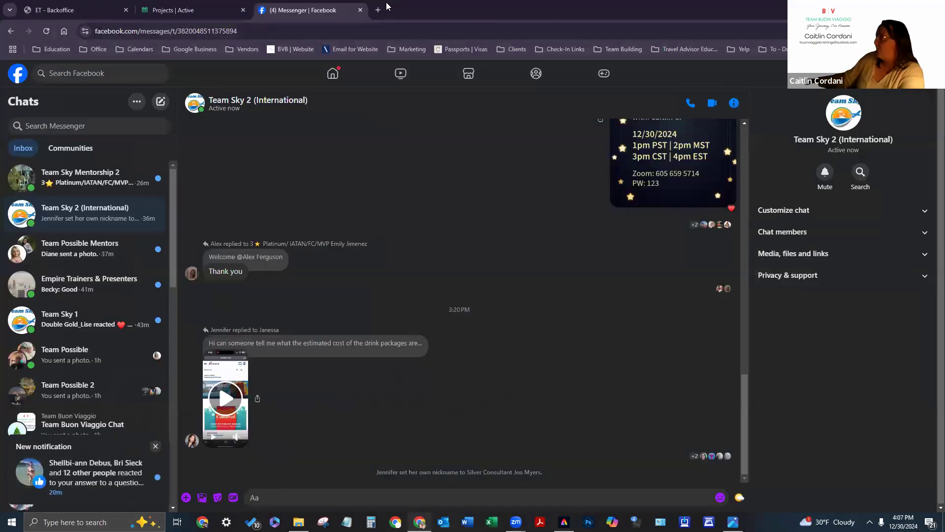
# Open a new Chrome tab, browse the Google apps grid, then return to Adobe Express.
pyautogui.click(377, 10)
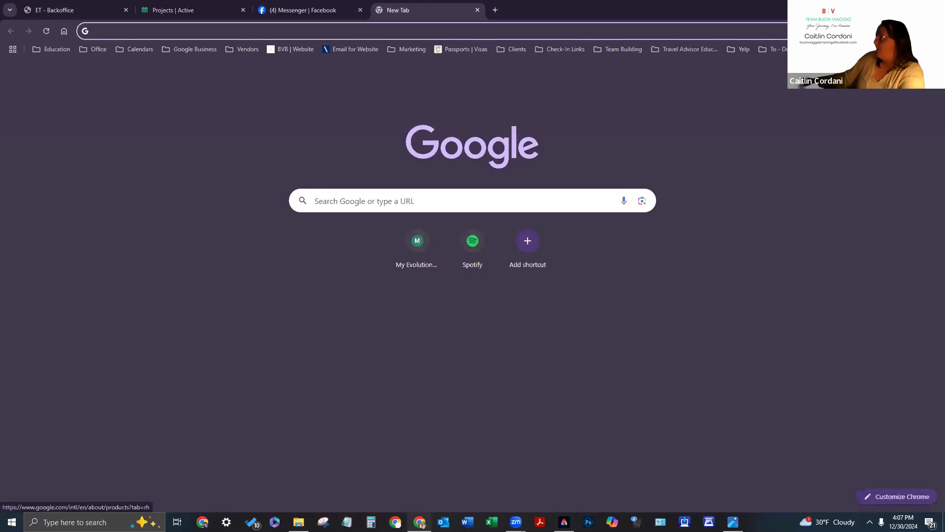
pyautogui.click(908, 63)
pyautogui.scroll(-4, 876, 180)
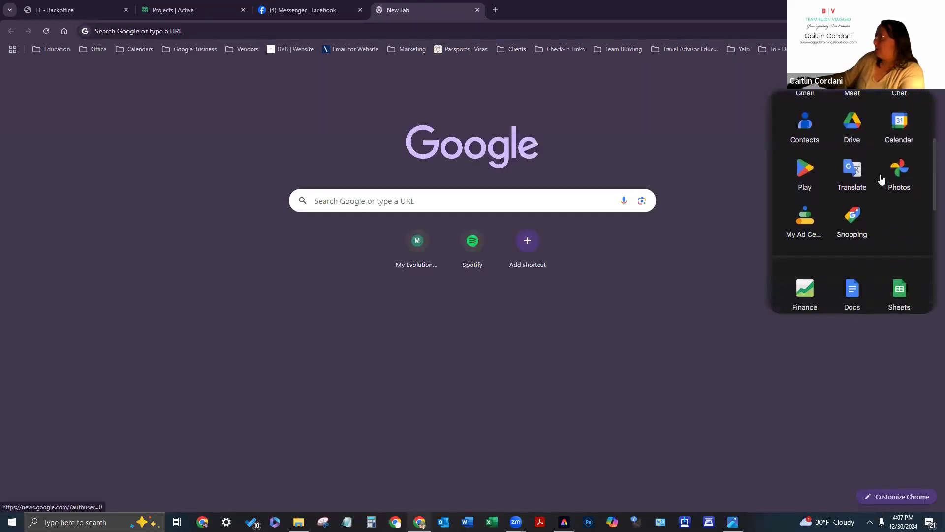
pyautogui.scroll(-2, 881, 180)
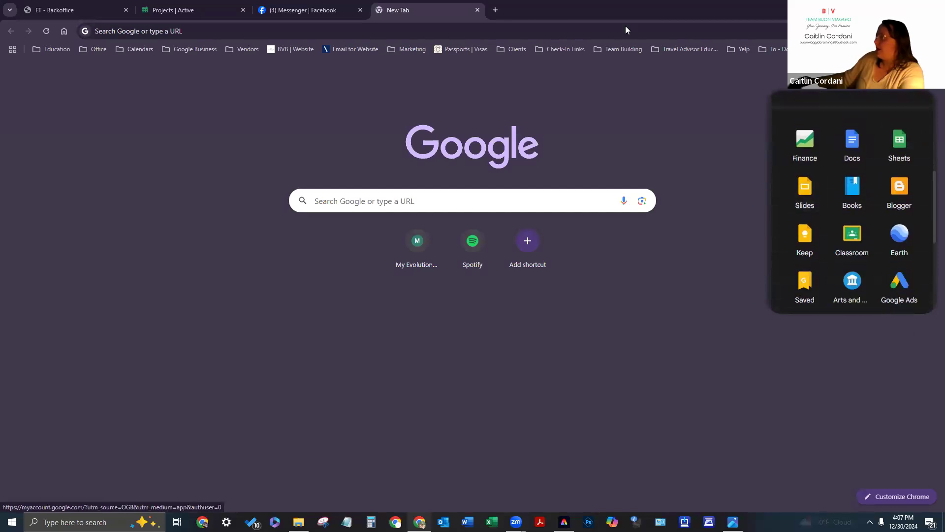
pyautogui.click(564, 521)
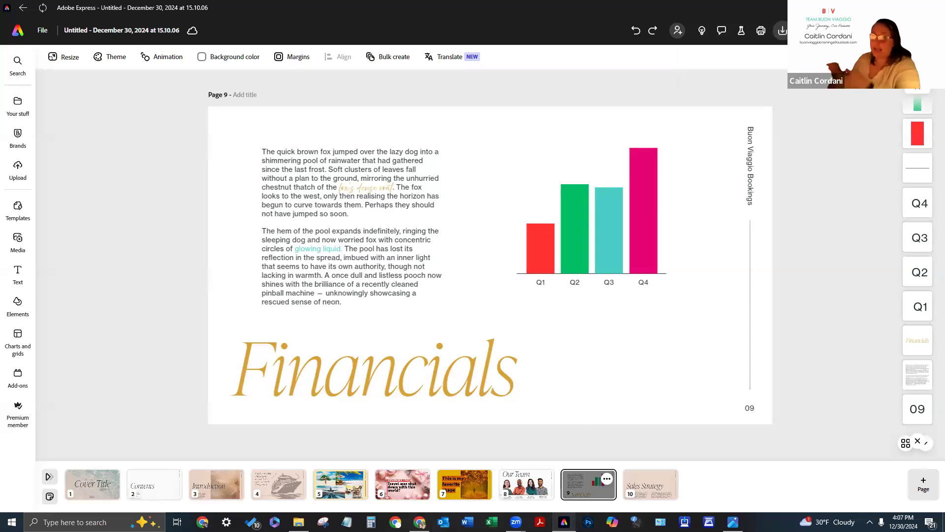
# Play the presentation full screen from the Financials page, advance one slide, then exit.
pyautogui.click(858, 31)
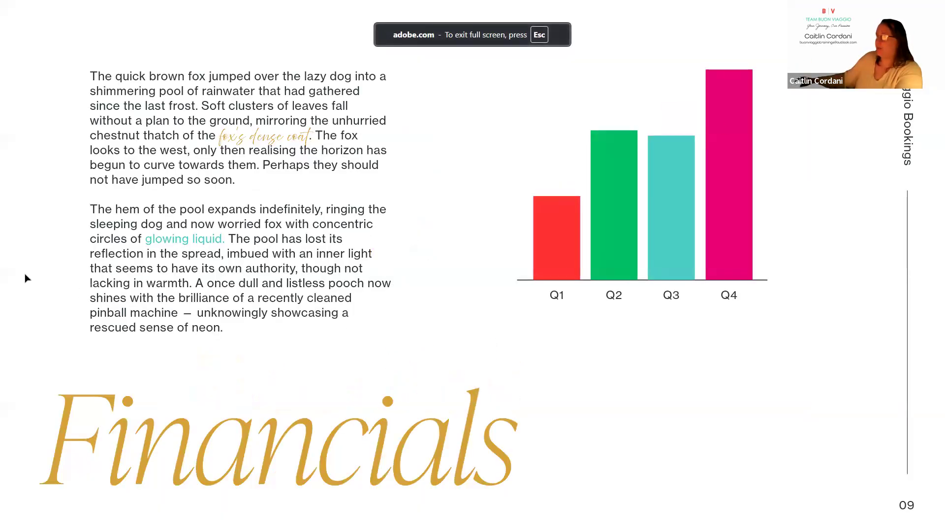
pyautogui.press('Right')
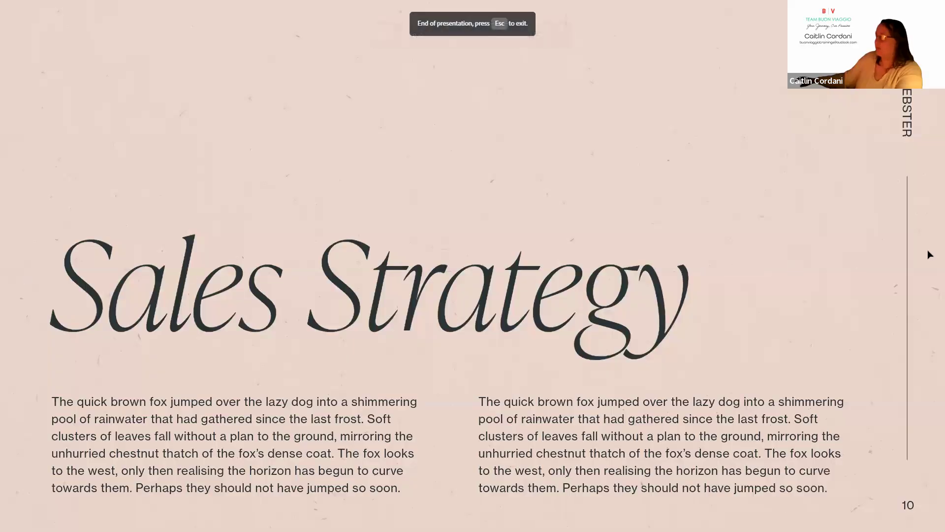
pyautogui.press('Escape')
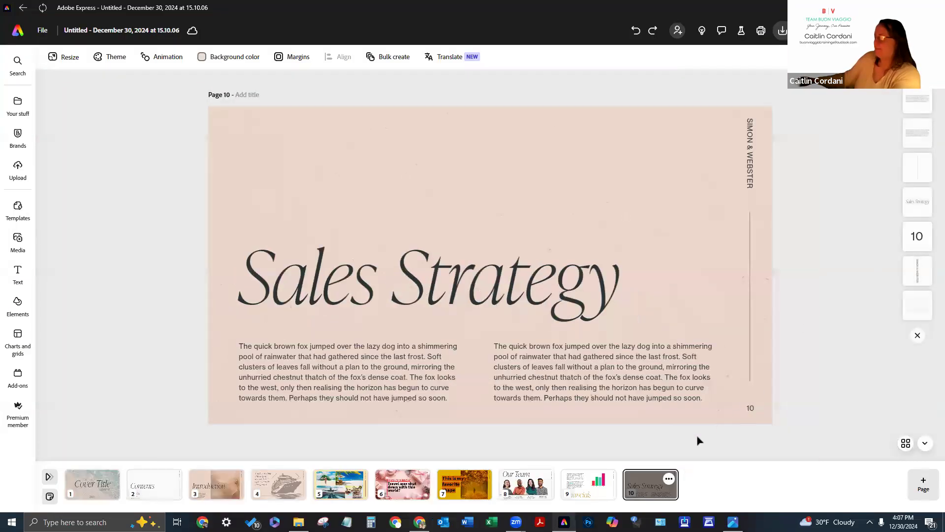
# Present the deck from the cover page, exit, and restore the Adobe Express editor.
pyautogui.click(92, 484)
pyautogui.click(808, 34)
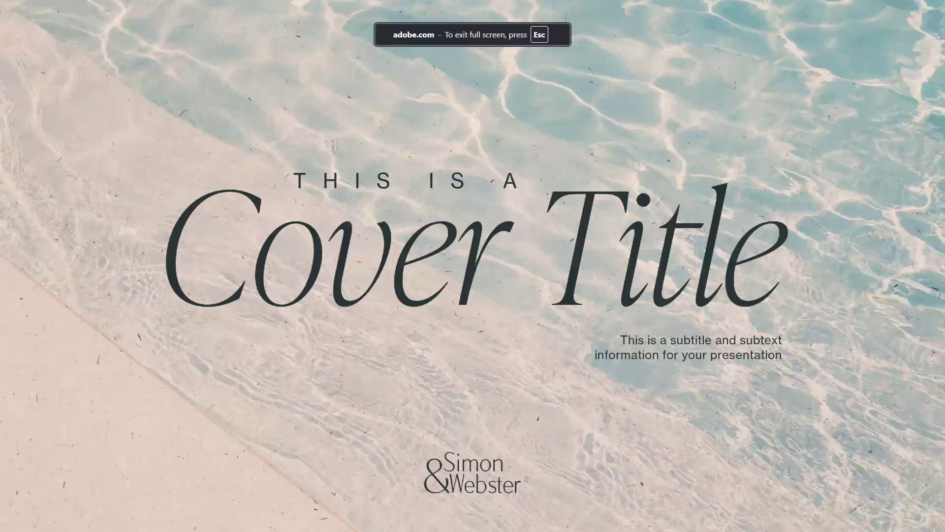
pyautogui.press('Escape')
pyautogui.click(564, 521)
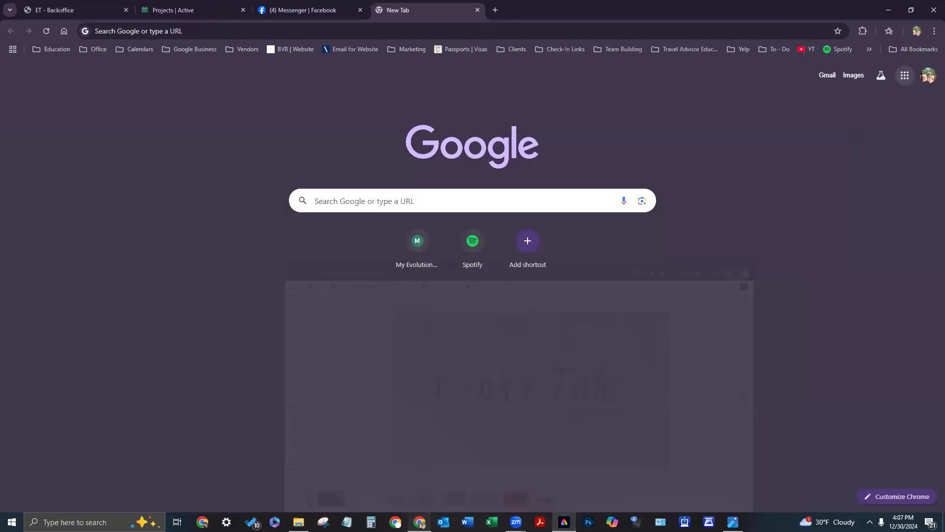
pyautogui.click(564, 521)
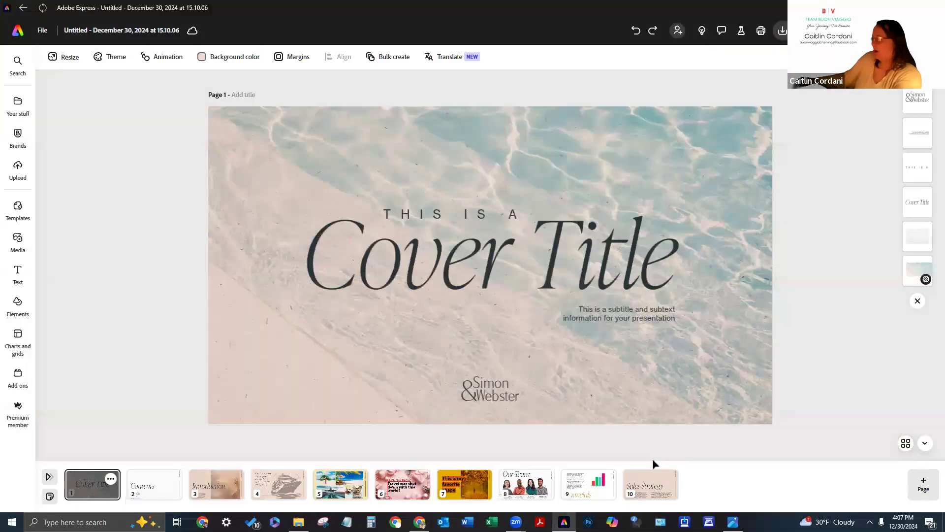
pyautogui.click(593, 487)
# Select the Financials title and check its IvyPresto Display font.
pyautogui.click(350, 402)
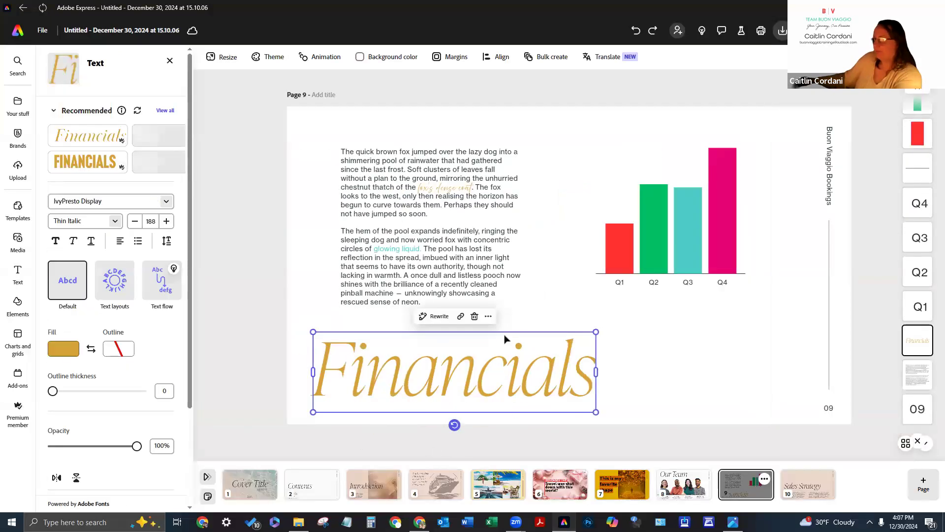
pyautogui.click(169, 202)
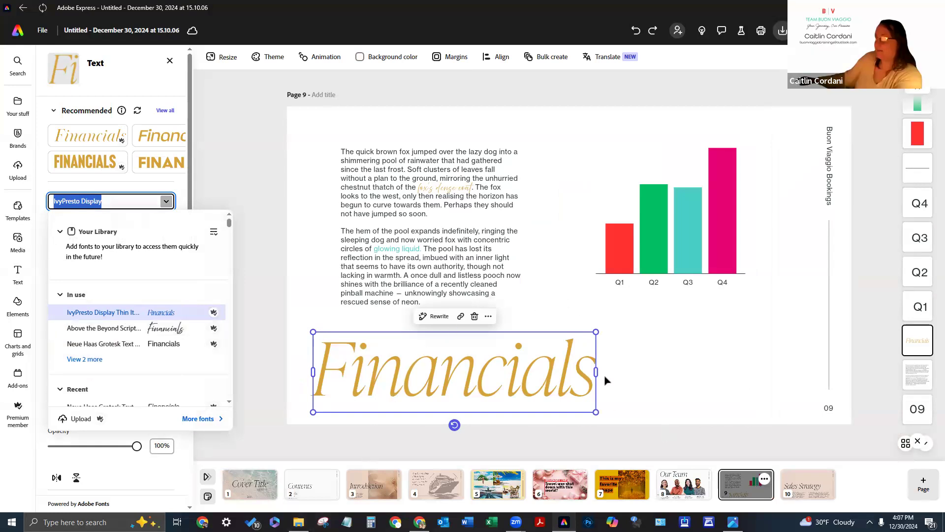
pyautogui.click(663, 353)
# Apply the Italian gold brand fill to the title and confirm its hex is #D5A138.
pyautogui.click(273, 368)
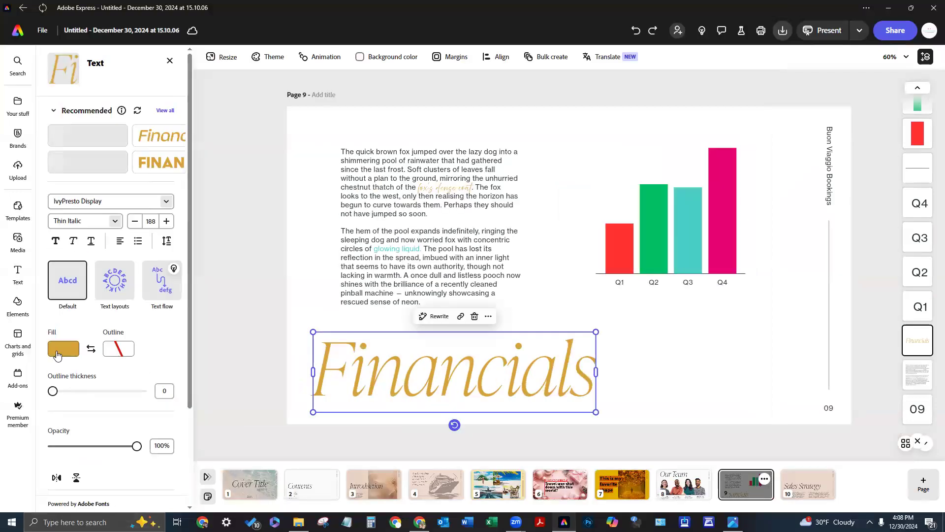
pyautogui.click(63, 348)
pyautogui.click(100, 424)
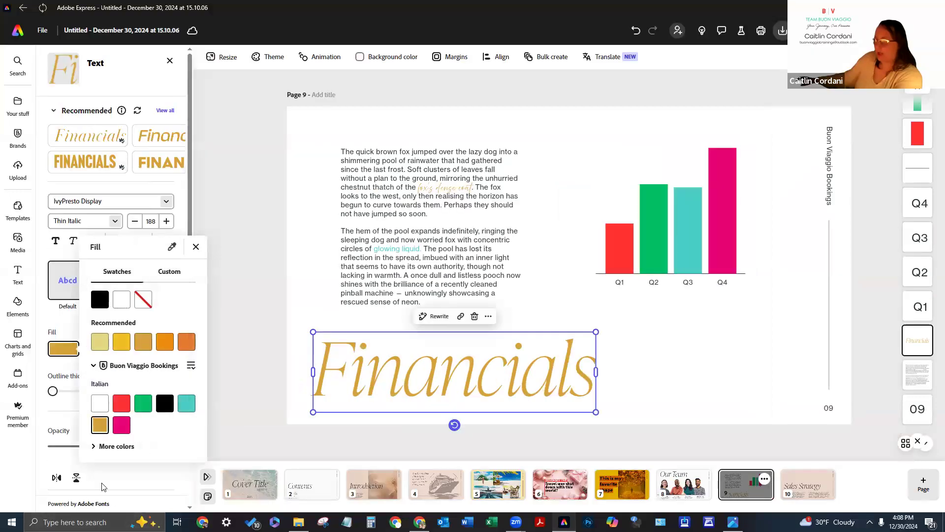
pyautogui.click(169, 272)
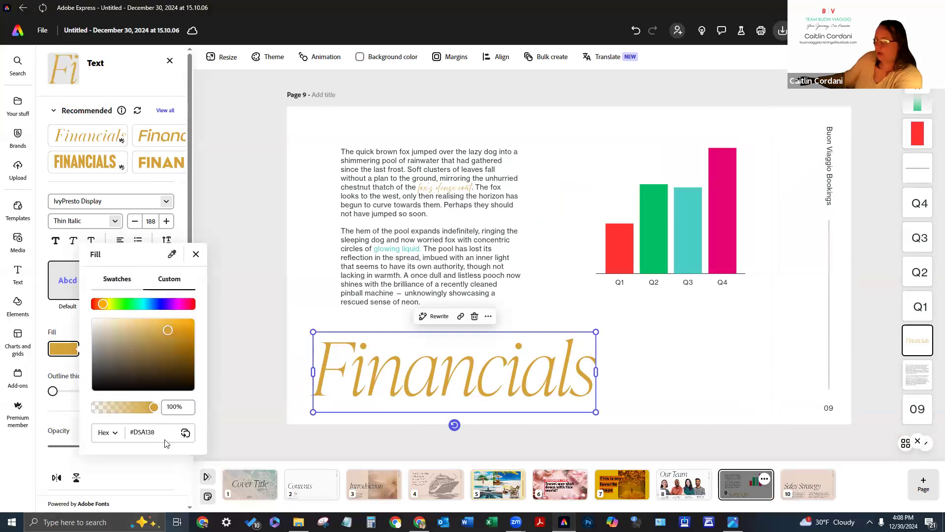
pyautogui.doubleClick(141, 443)
pyautogui.tripleClick(131, 442)
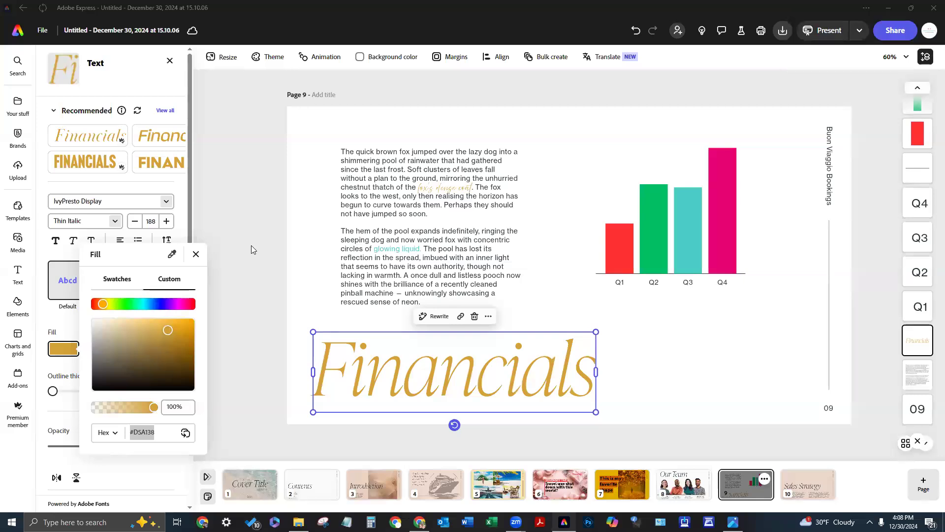
pyautogui.click(196, 254)
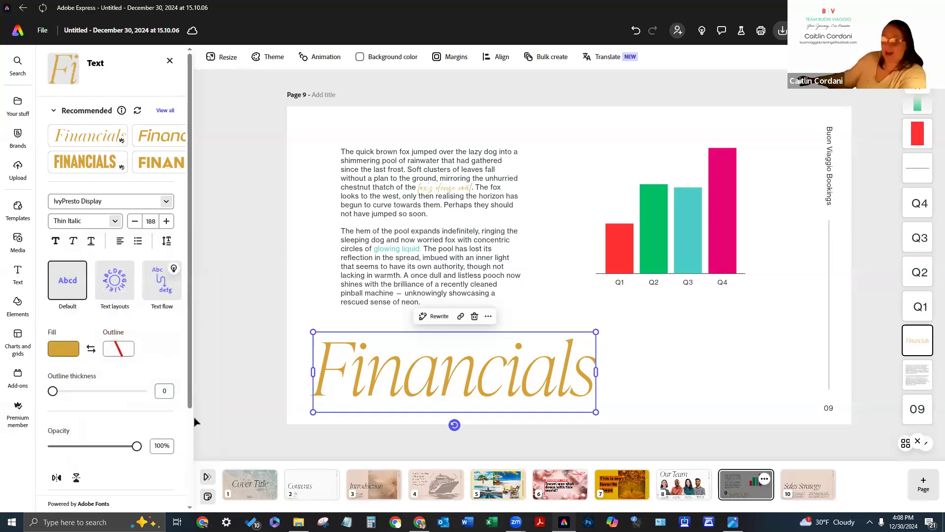